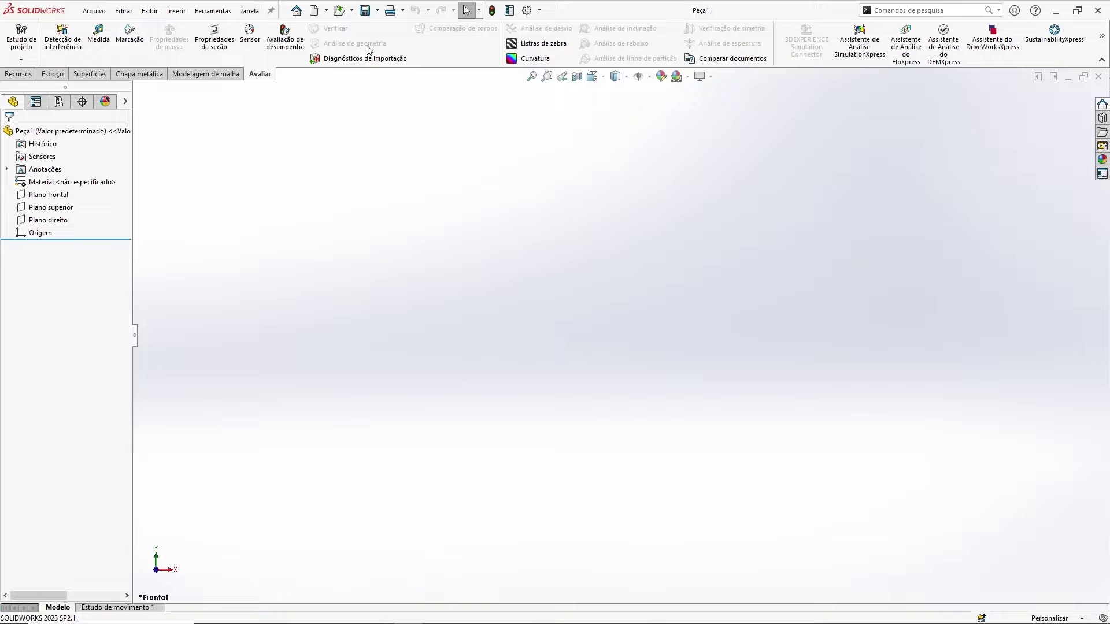
Step: Save the new part as EIXO in the Morsa de mesa folder
left_click(365, 11)
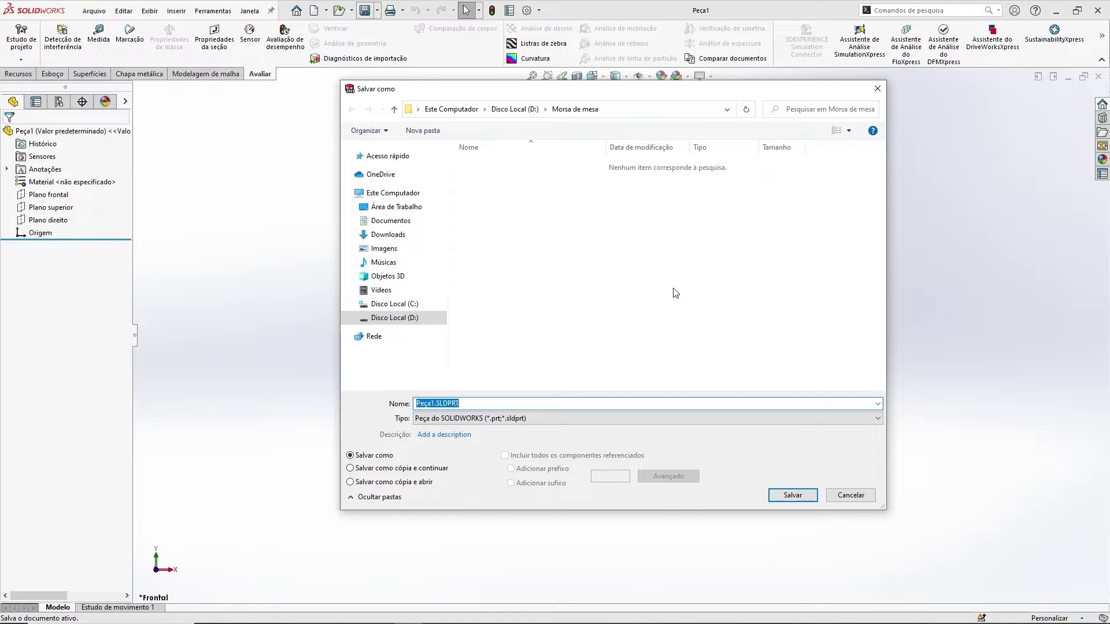
left_click(435, 403)
left_click_drag(436, 402, 361, 407)
type("EIXO")
left_click(462, 403)
left_click_drag(462, 403, 399, 404)
left_click(809, 501)
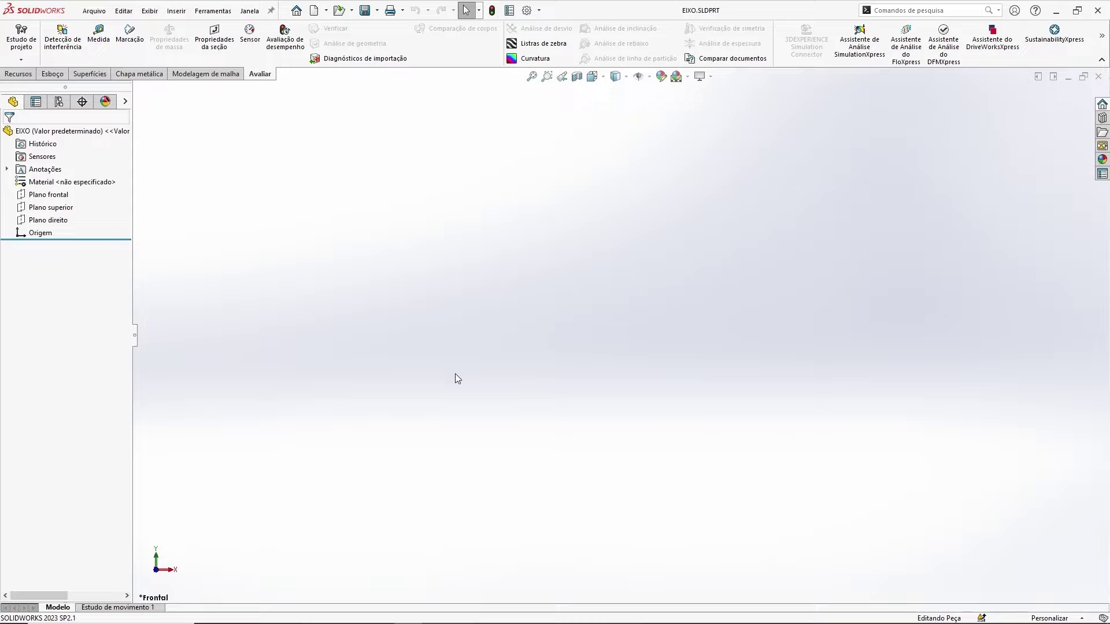
Step: Examine the top, front and right reference planes and the origin one at a time in an angled view
middle_click_drag(439, 418, 483, 266)
left_click(52, 209)
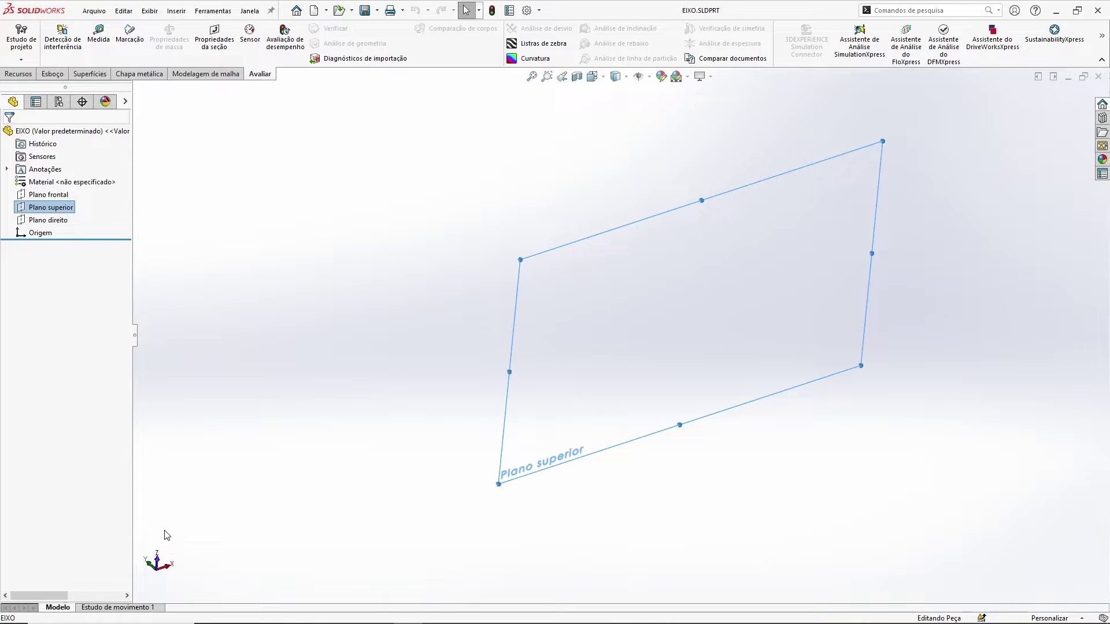
left_click(64, 197)
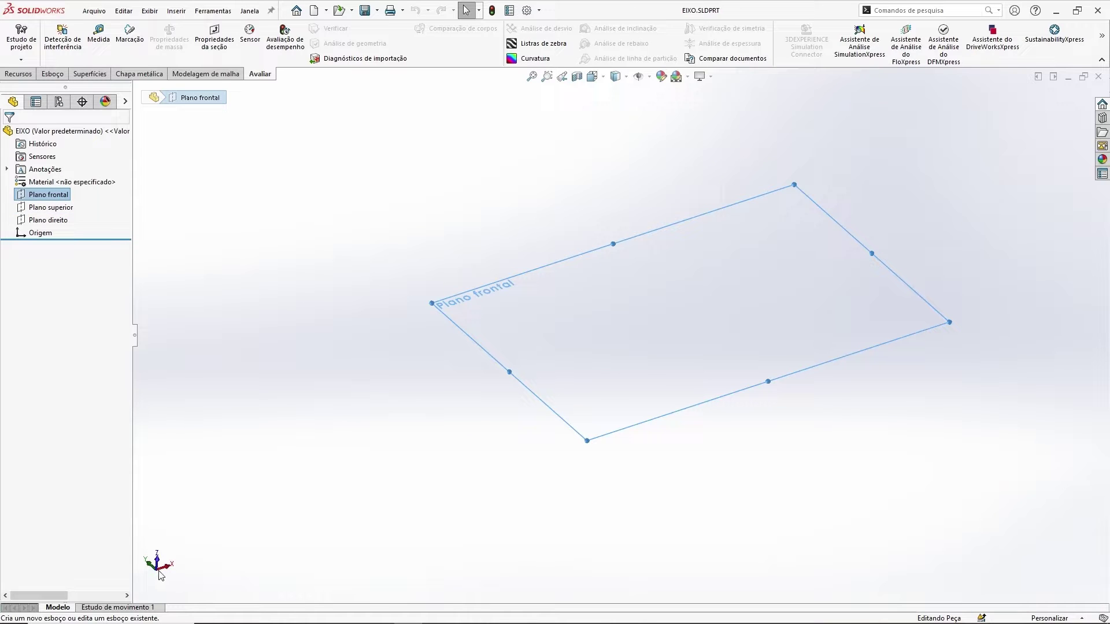
left_click(55, 219)
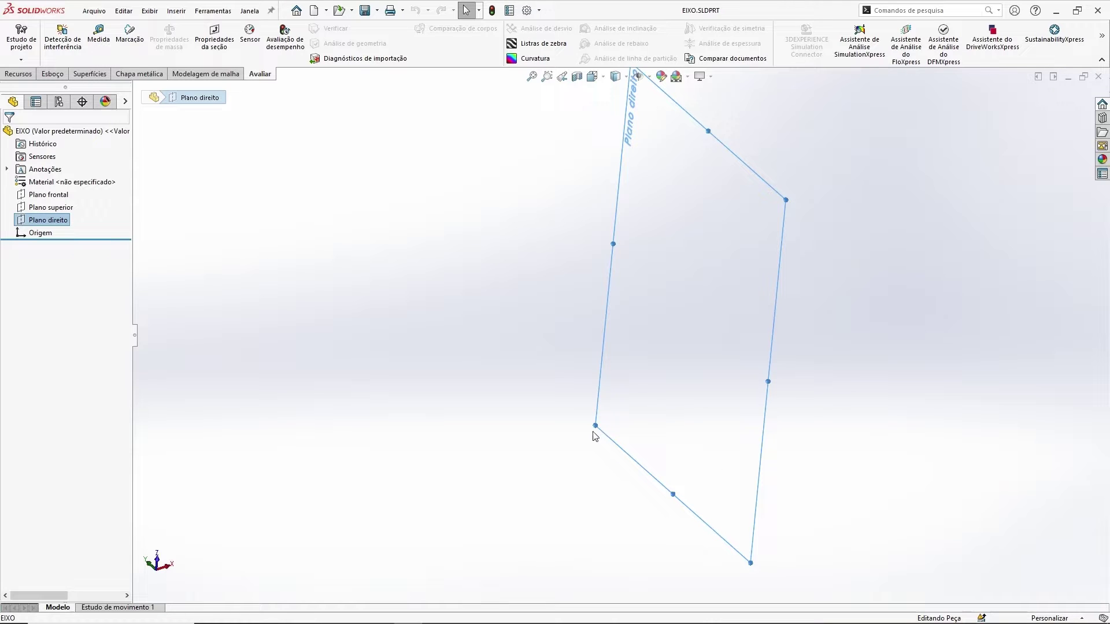
left_click_drag(595, 426, 545, 331)
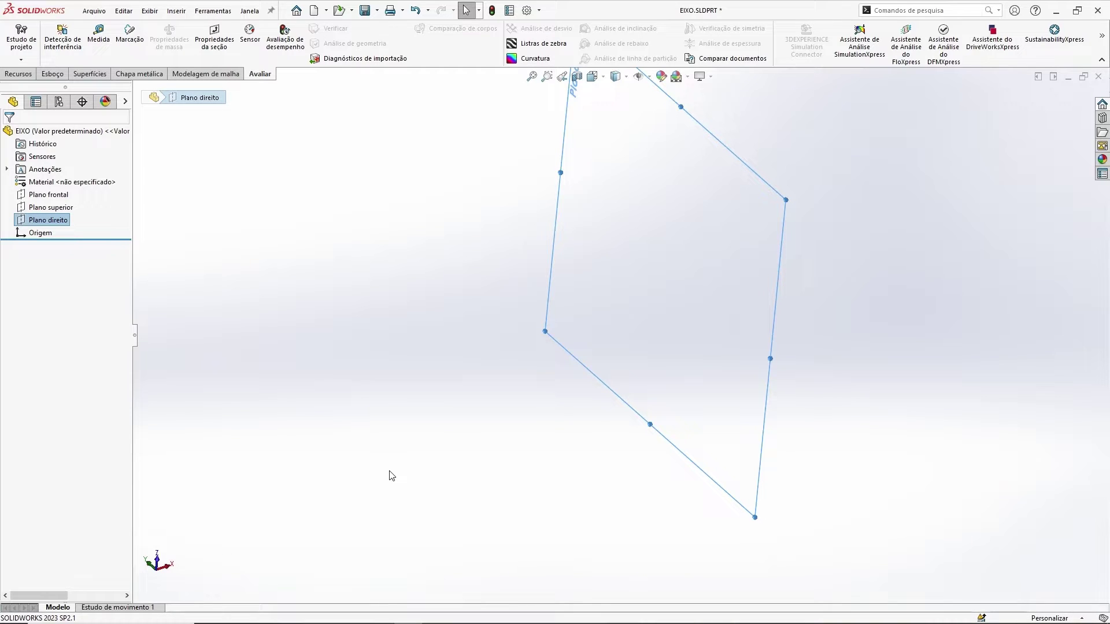
left_click(41, 235)
middle_click_drag(732, 354, 714, 338)
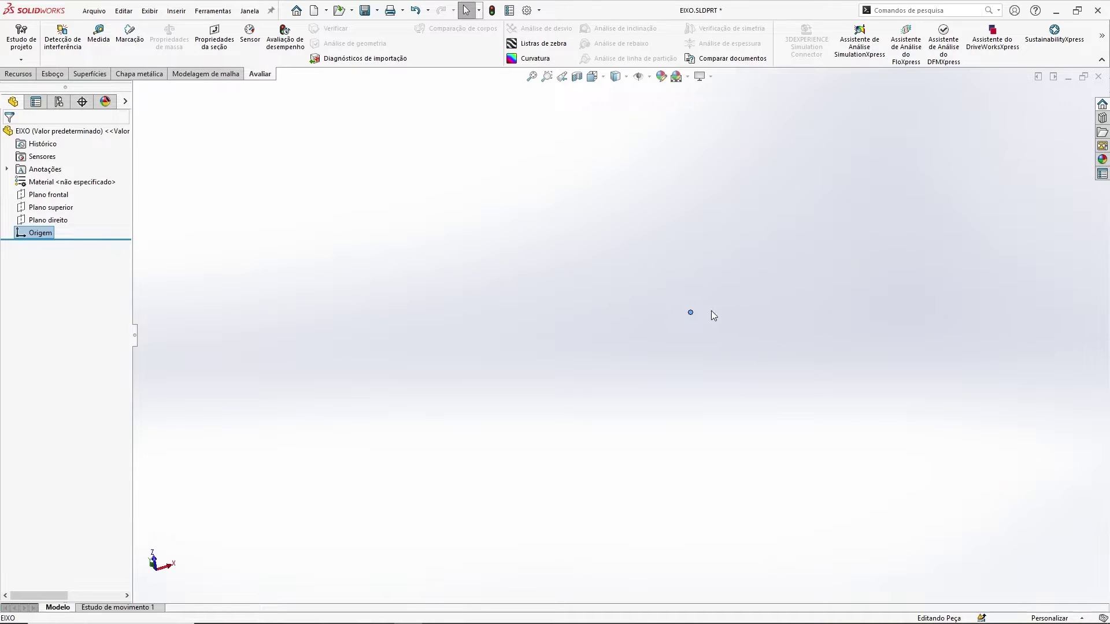
Step: Highlight the three reference planes and the origin together and examine from several angles how they intersect
left_click(48, 195)
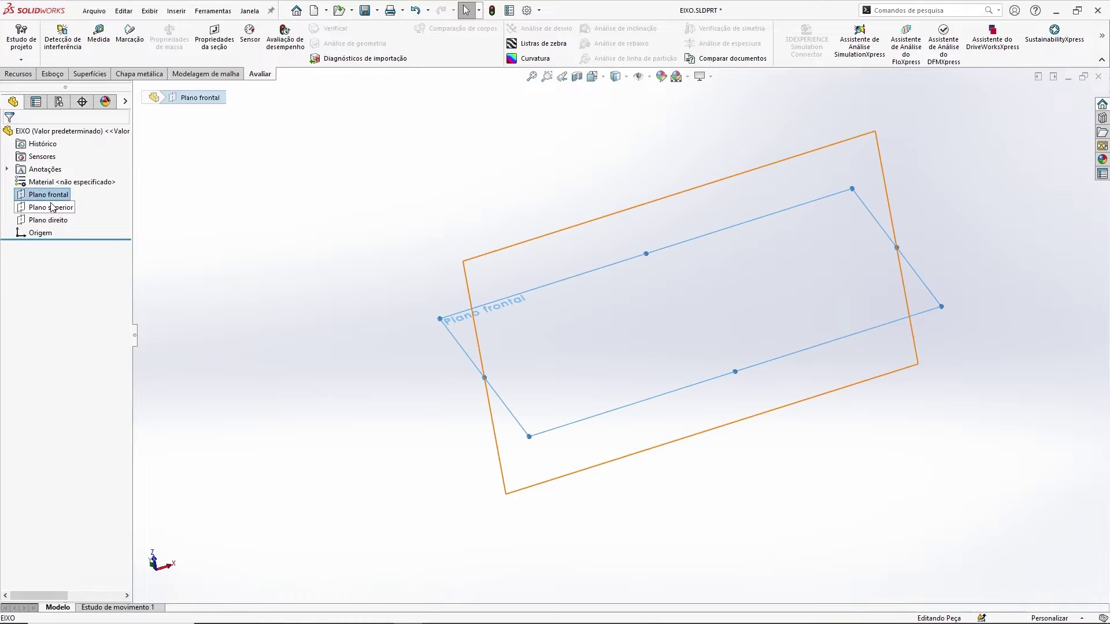
left_click(52, 206, "ctrl")
left_click(49, 220, "ctrl")
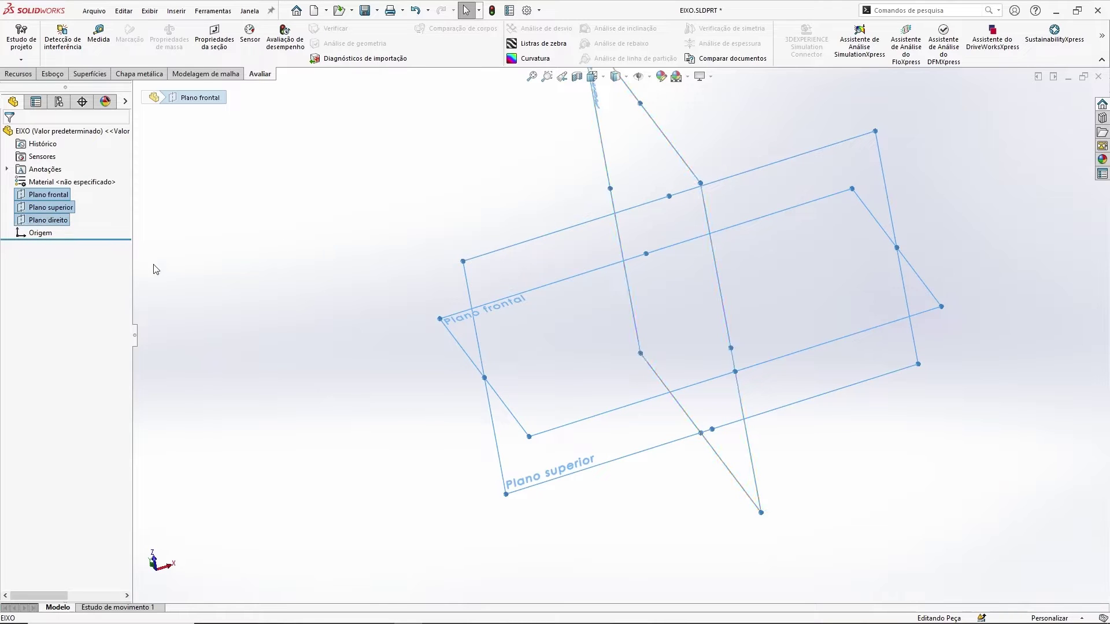
left_click(50, 234, "ctrl")
middle_click_drag(490, 325, 435, 208)
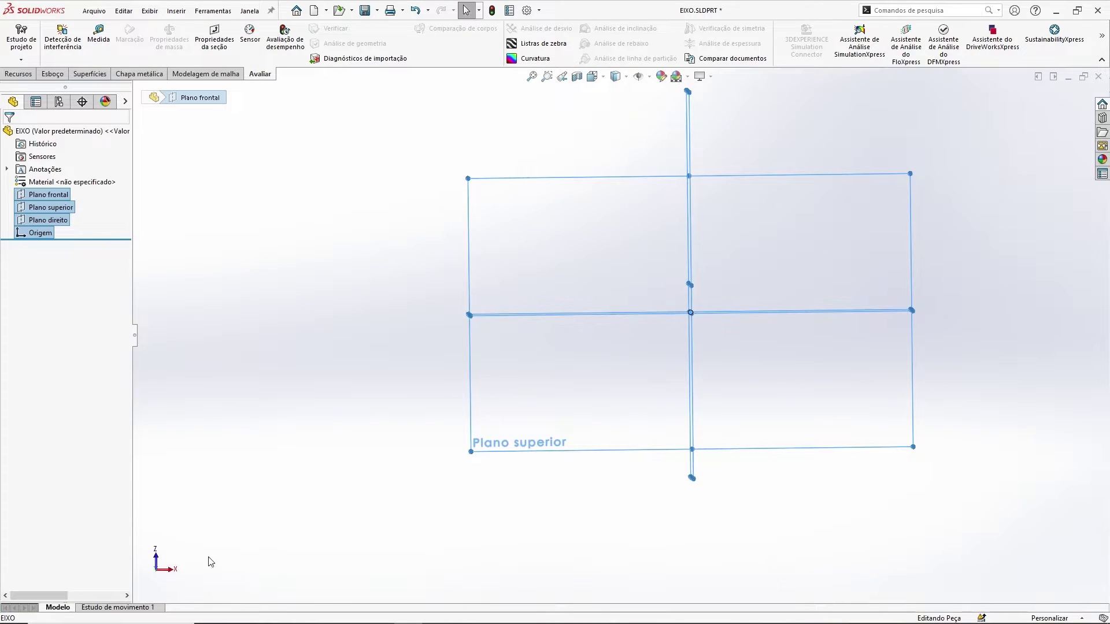
middle_click_drag(640, 270, 659, 337)
middle_click_drag(932, 409, 881, 439, "ctrl")
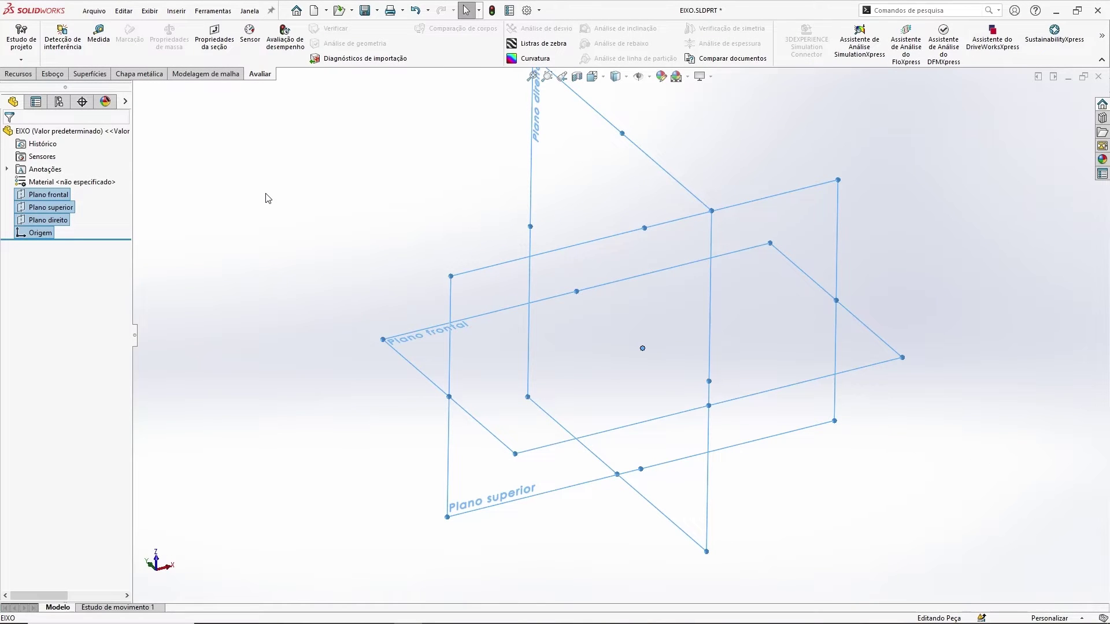
left_click(255, 173)
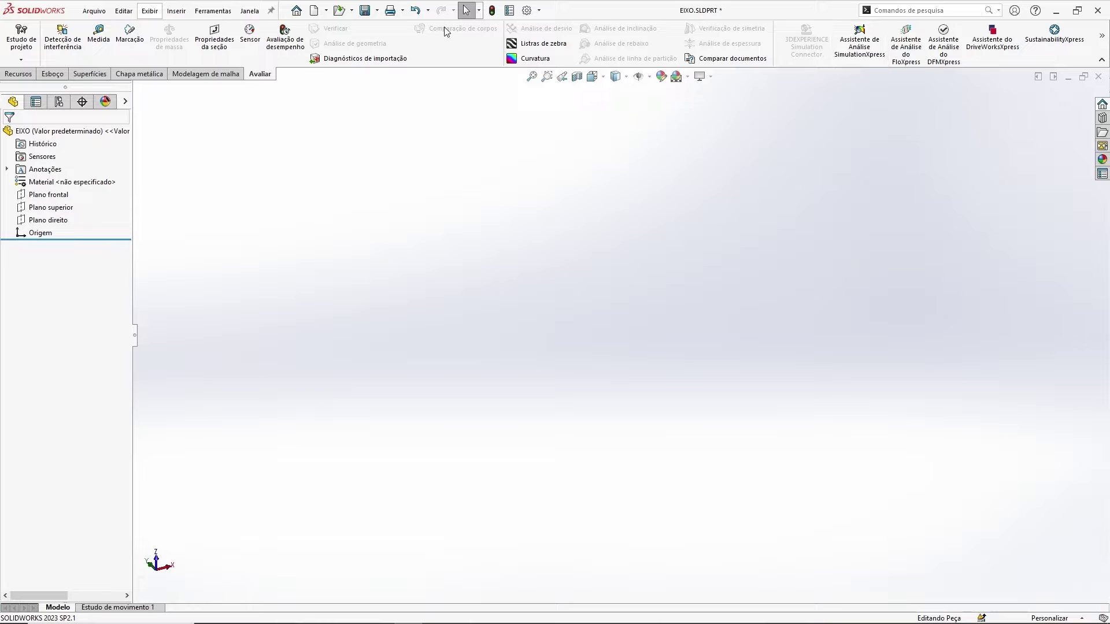
left_click(21, 75)
left_click(58, 75)
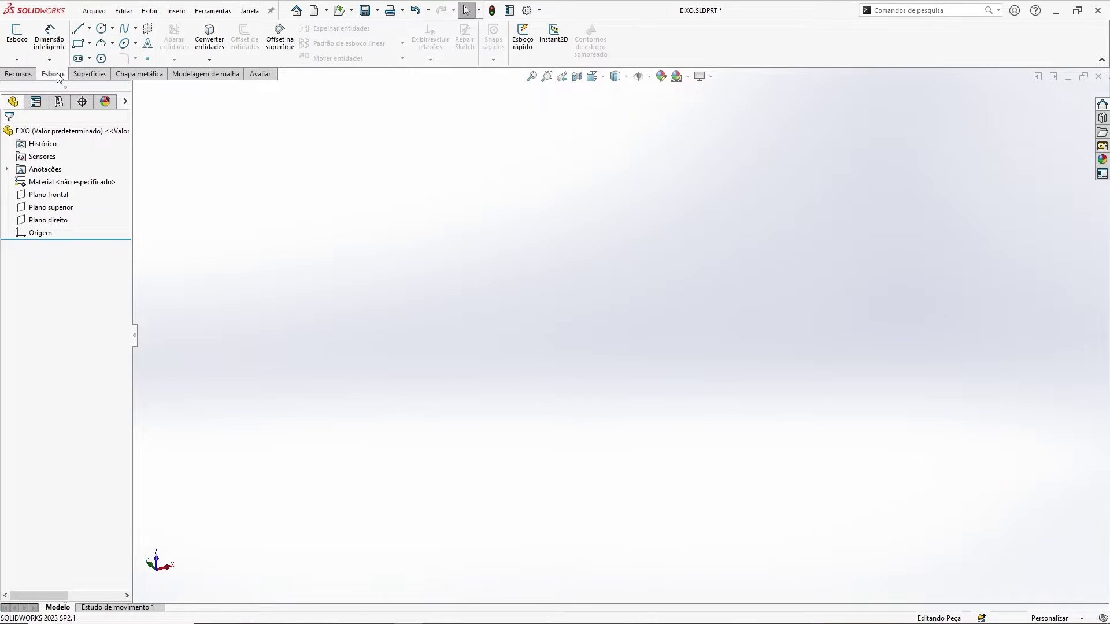
left_click(89, 74)
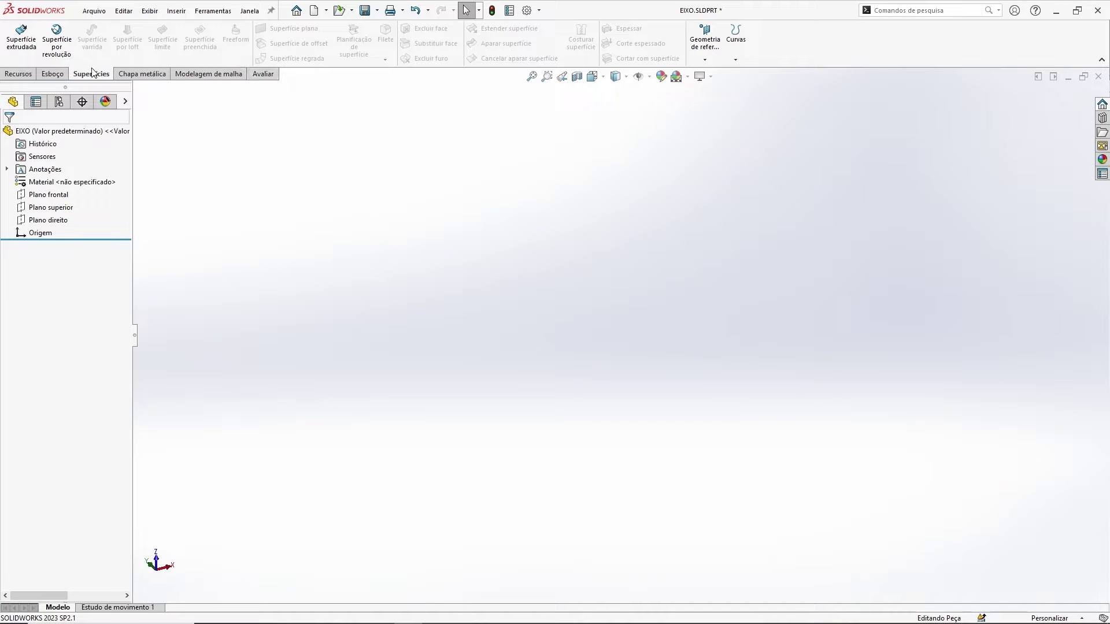
Step: Remove the Modelagem de malha tool group from the CommandManager
right_click(212, 78)
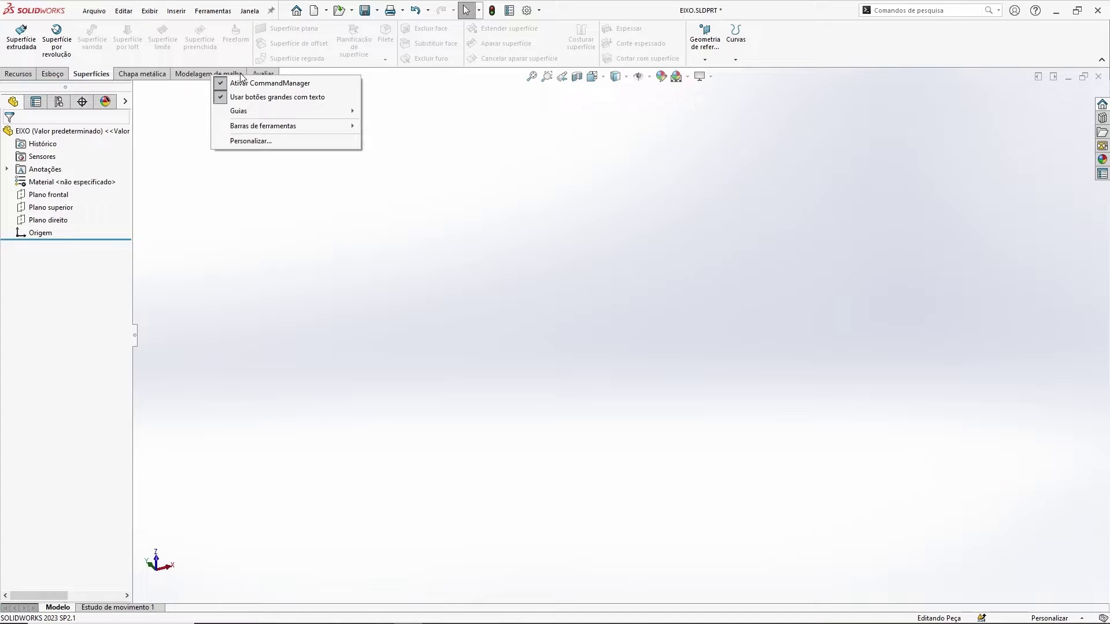
mouse_move(244, 113)
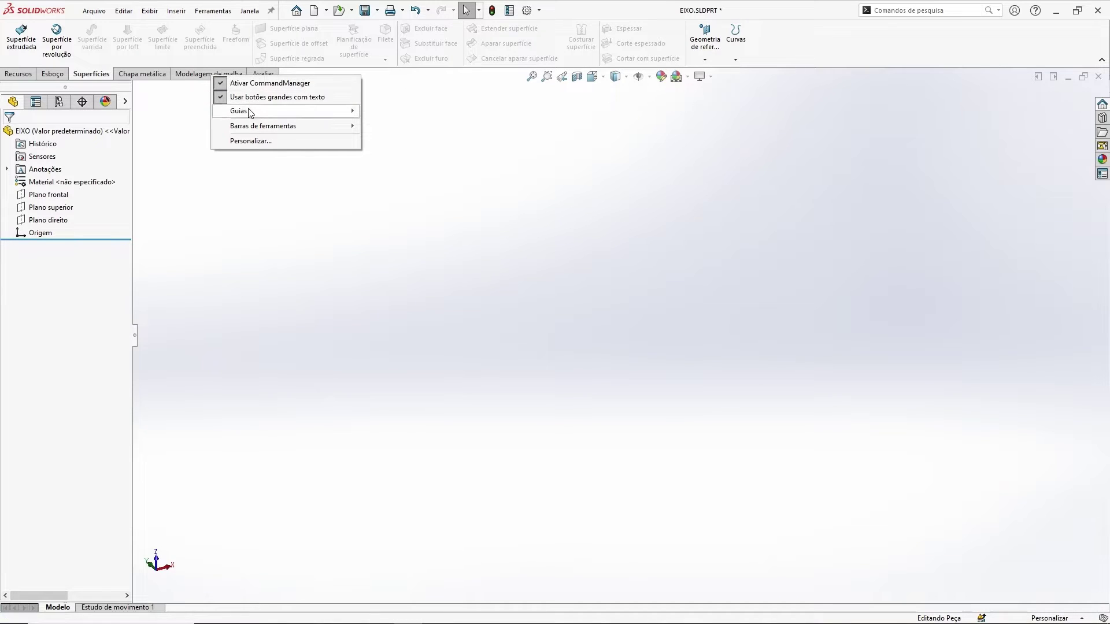
left_click(368, 223)
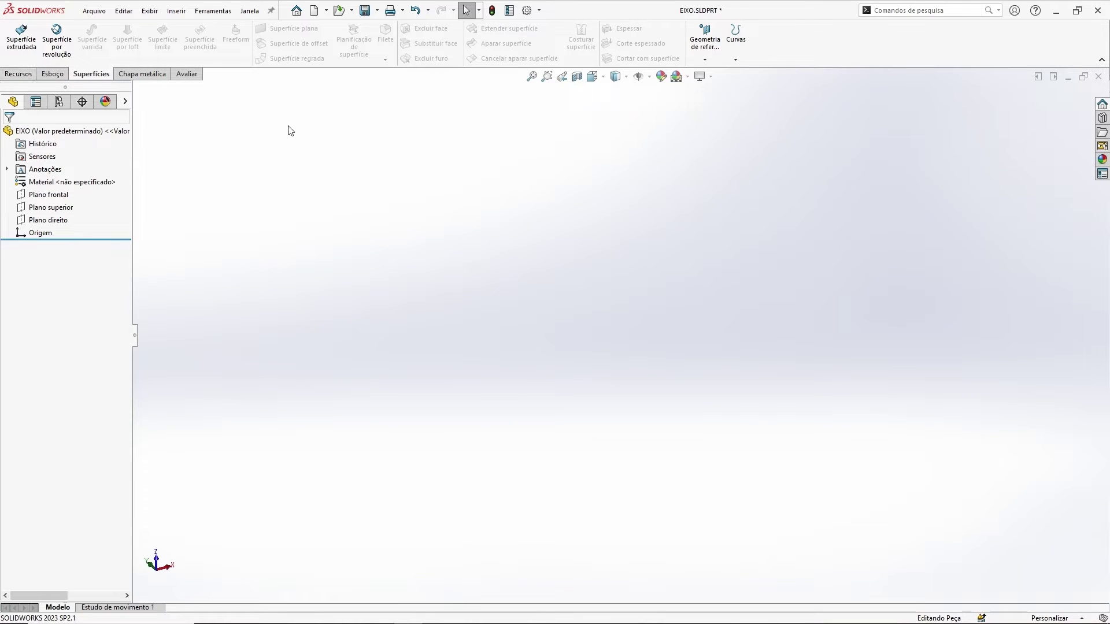
right_click(148, 74)
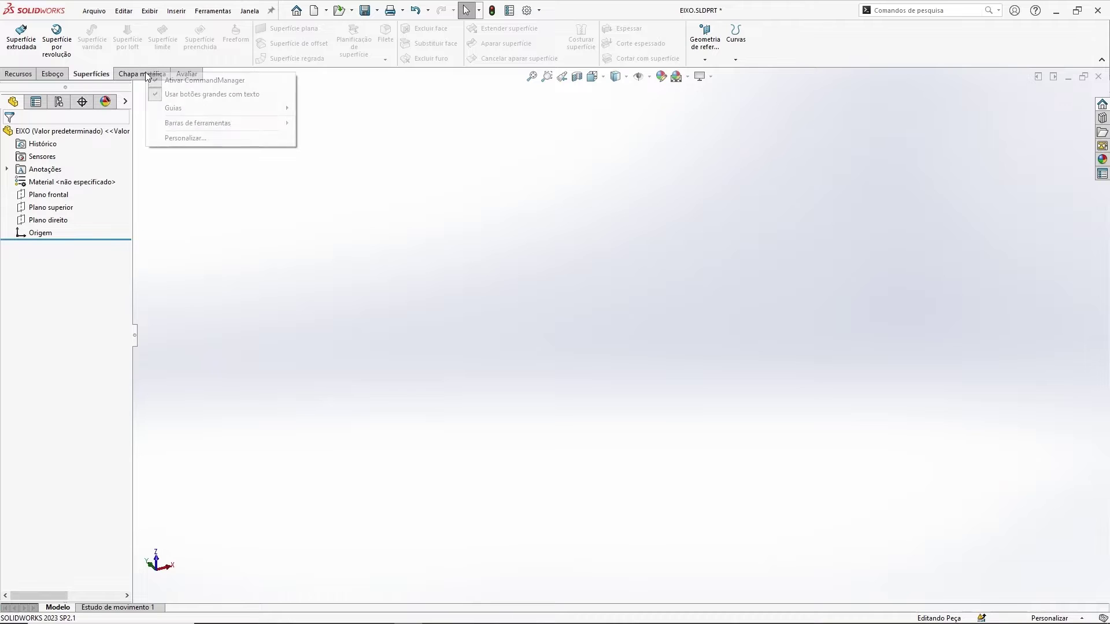
mouse_move(183, 110)
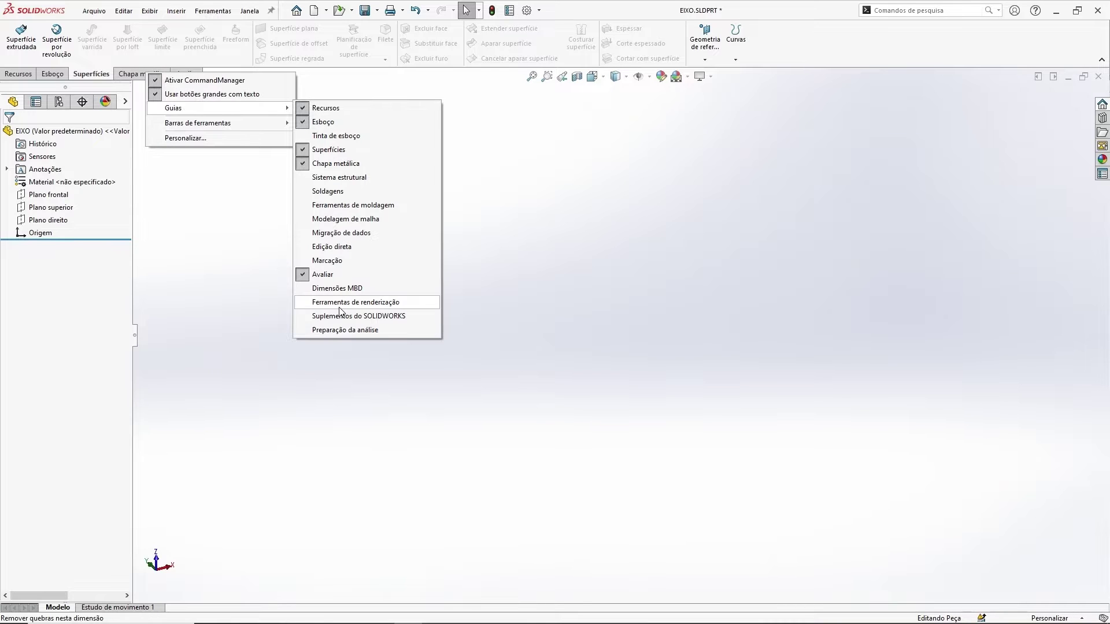
left_click(560, 249)
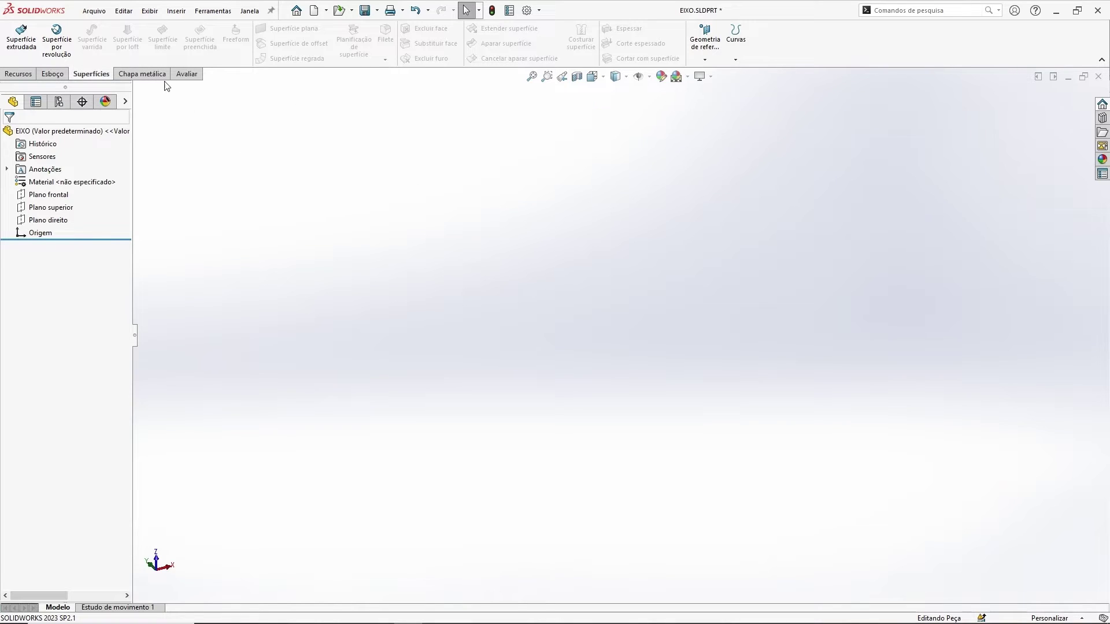
Step: Start a new sketch on the front plane (Plano frontal)
left_click(60, 79)
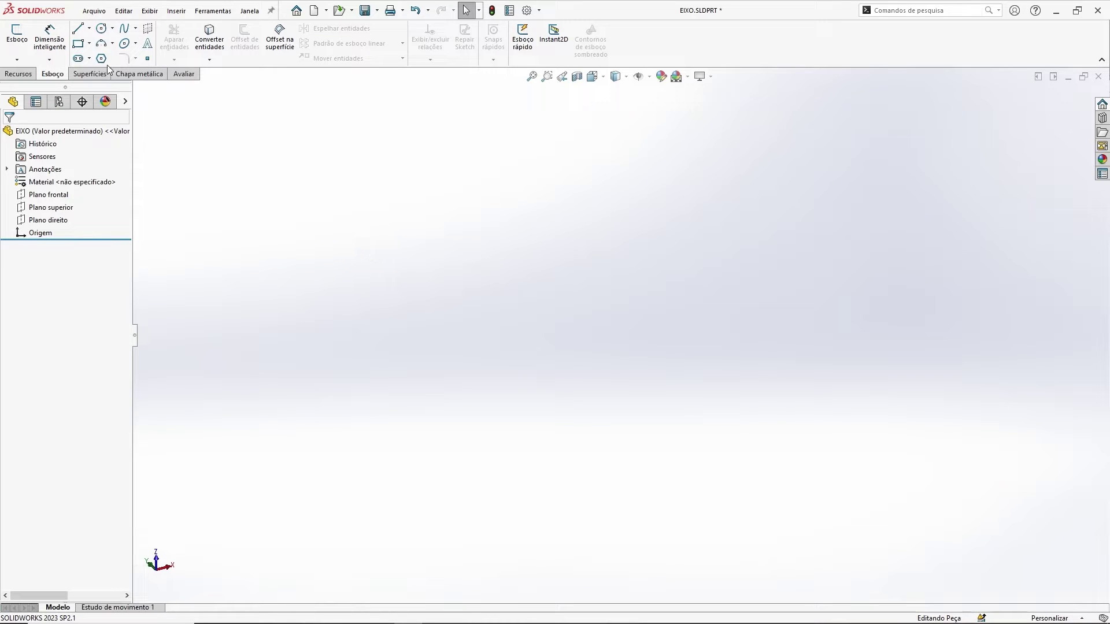
left_click(17, 60)
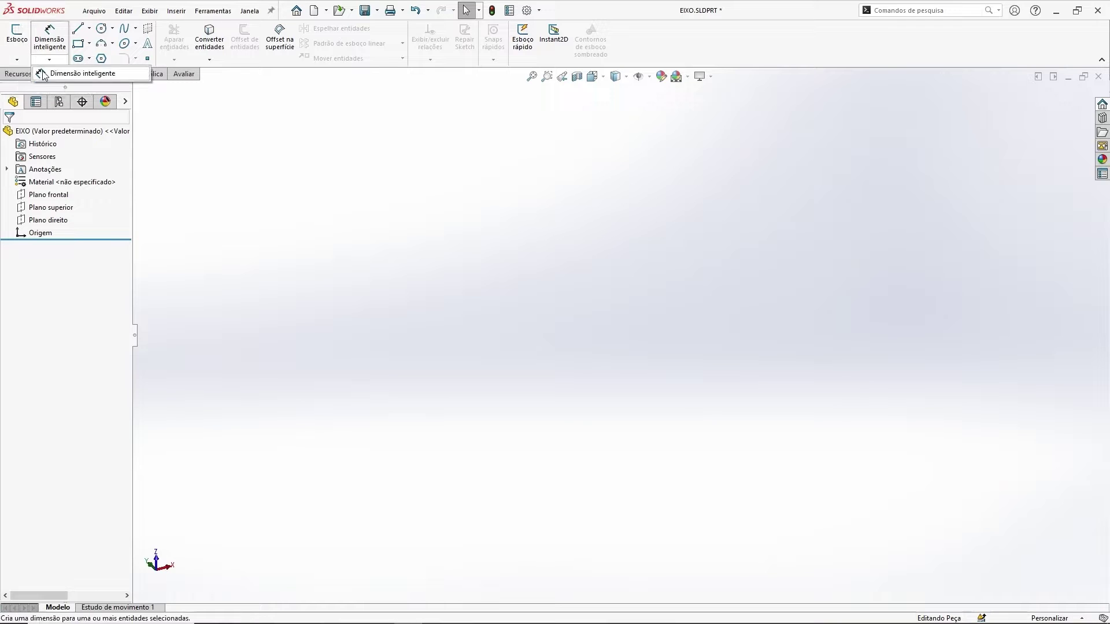
left_click(17, 39)
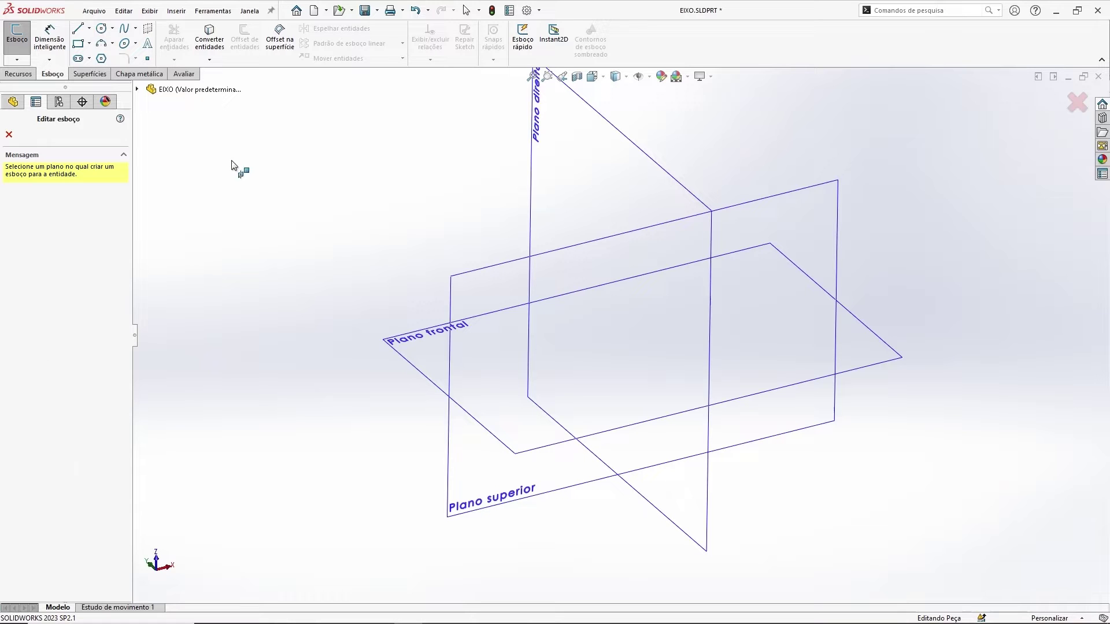
left_click(137, 90)
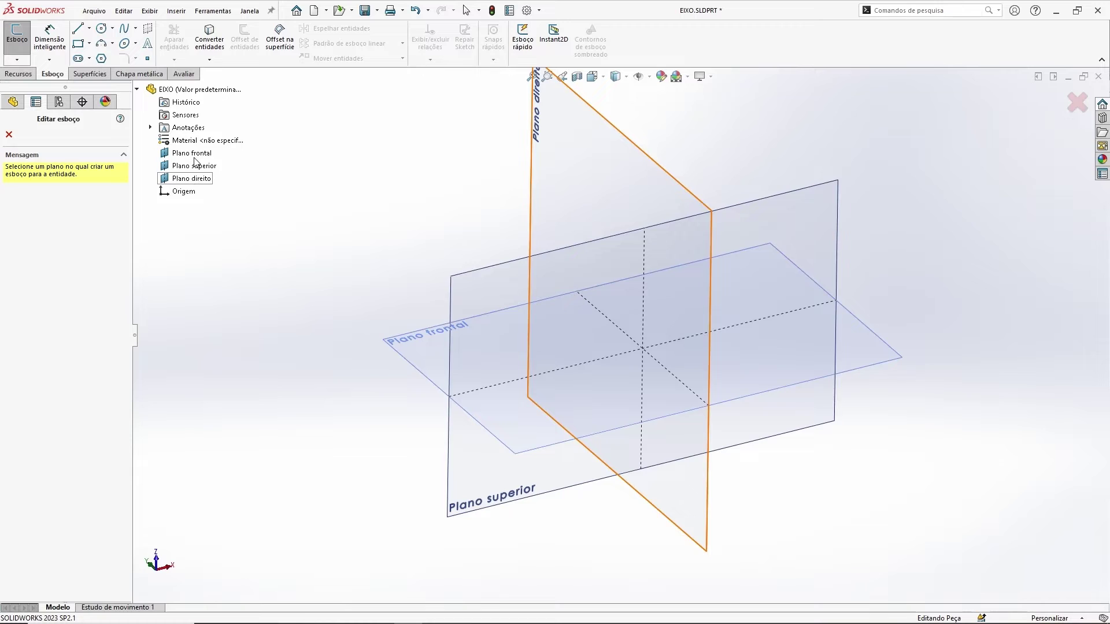
left_click(138, 90)
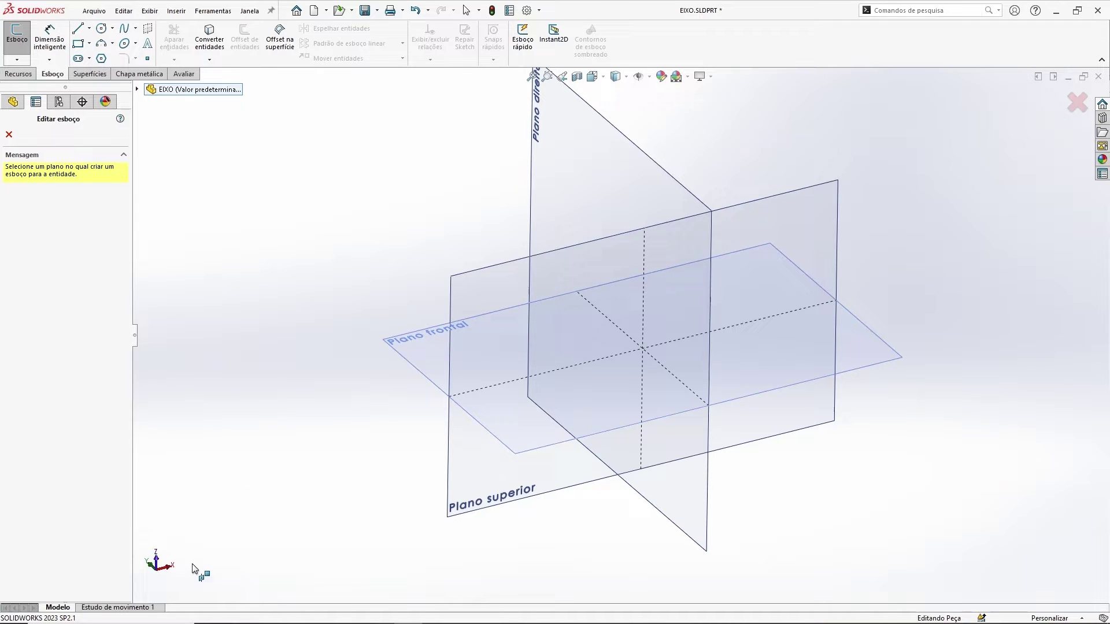
left_click(421, 335)
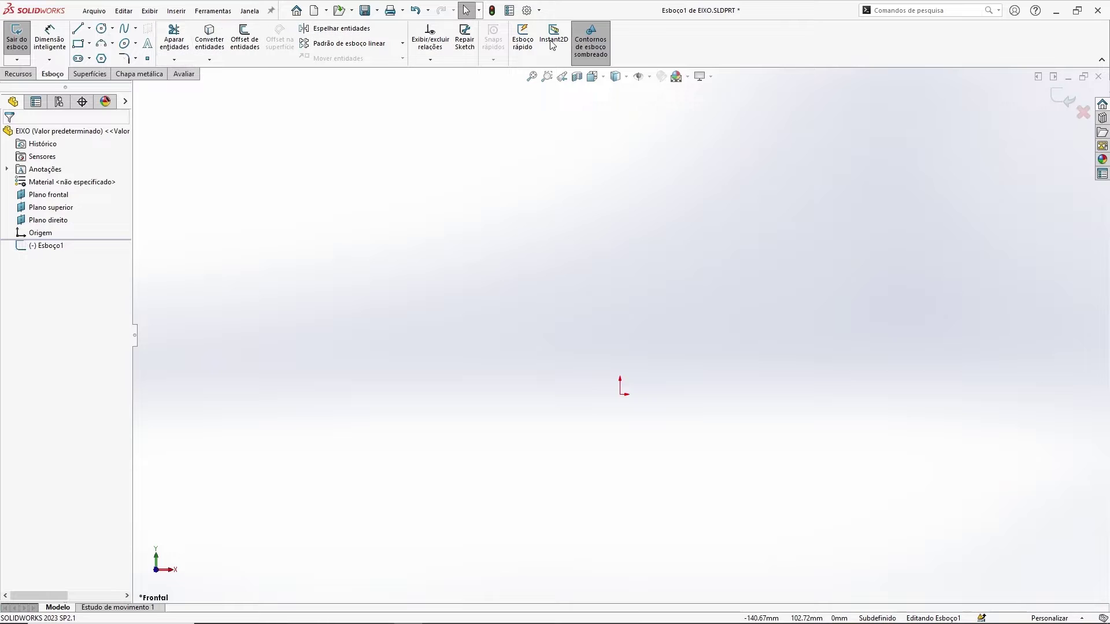
Step: Sketch a corner rectangle about 62 by 30 mm above and to the left of the origin, detached from it
left_click(79, 48)
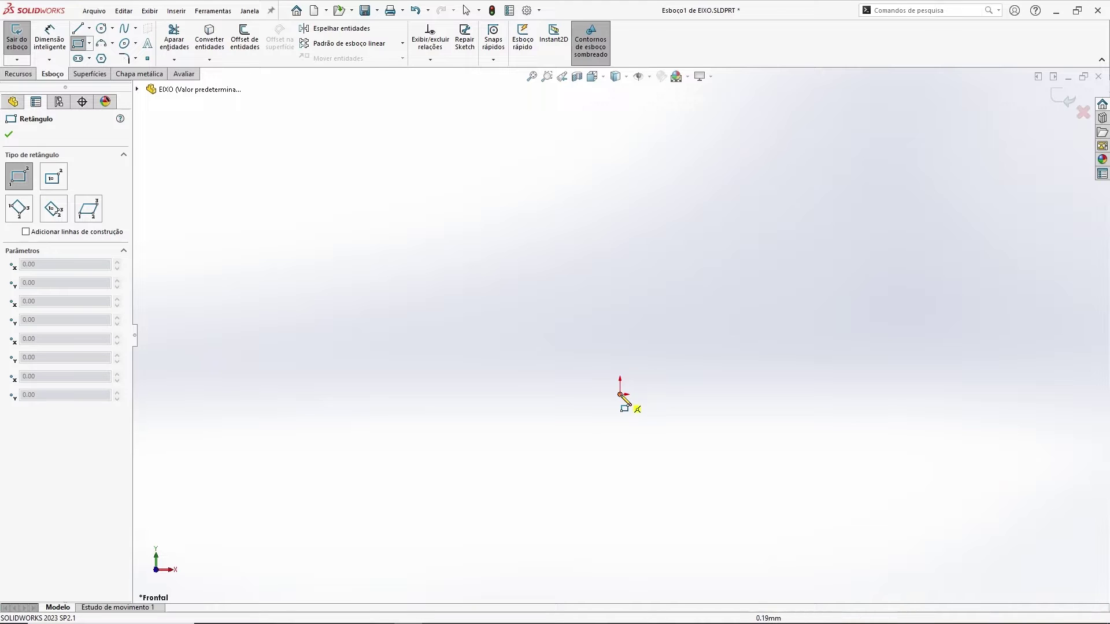
left_click(346, 164)
left_click(535, 256)
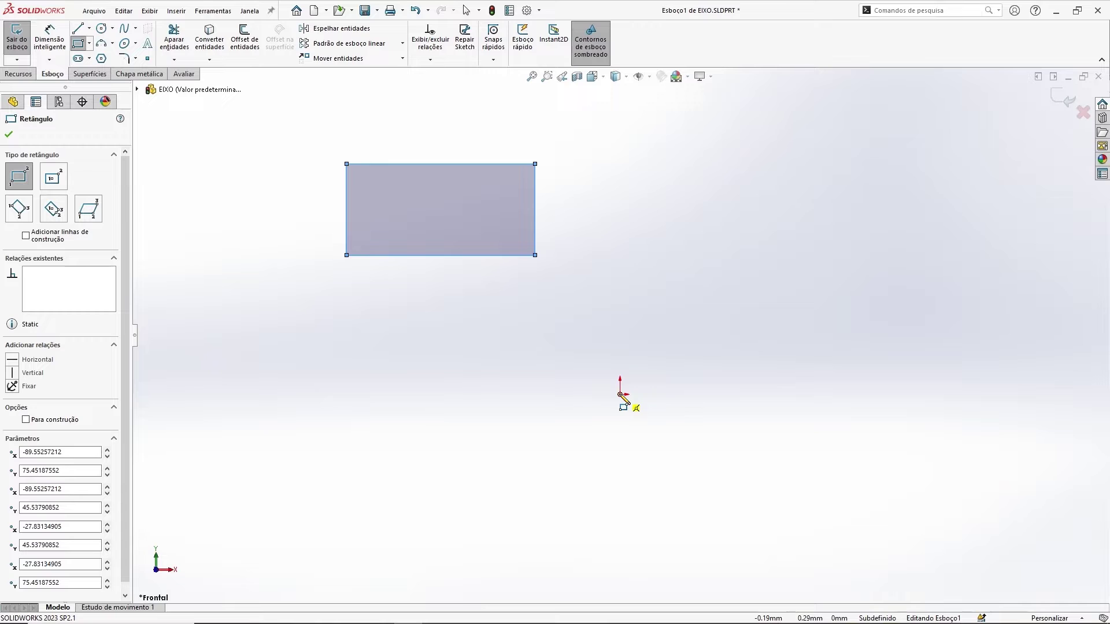
Step: Sketch a second, larger corner rectangle with its lower-left corner on the origin
left_click(621, 395)
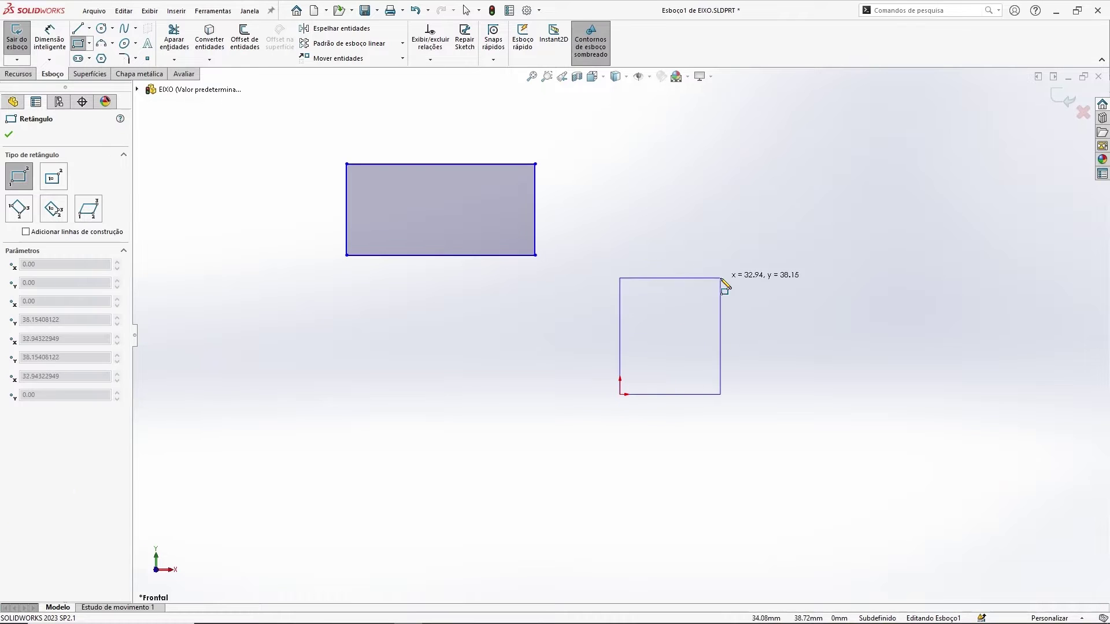
left_click(888, 255)
key("Escape")
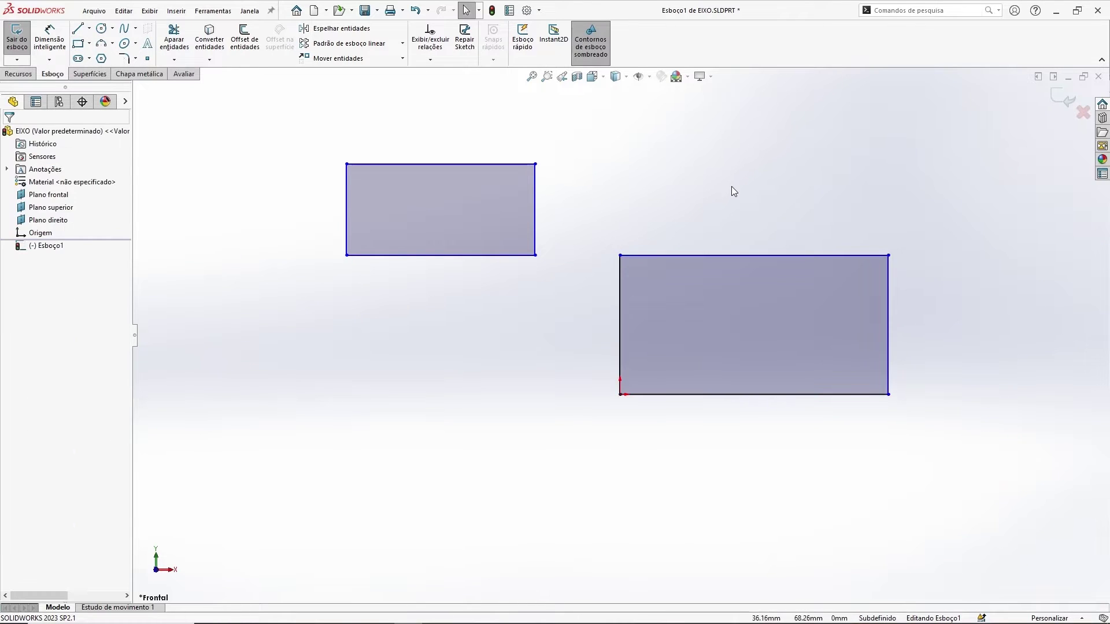
Step: Delete the rectangle that is detached from the origin and exit the sketch, keeping the one anchored there
left_click_drag(295, 140, 563, 288)
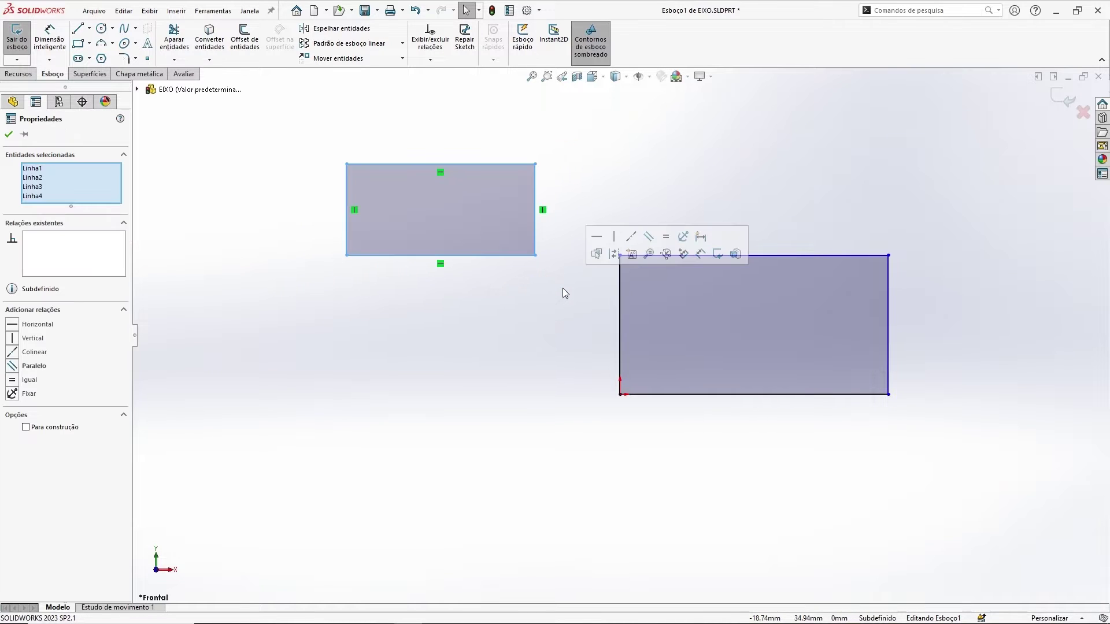
key("Delete")
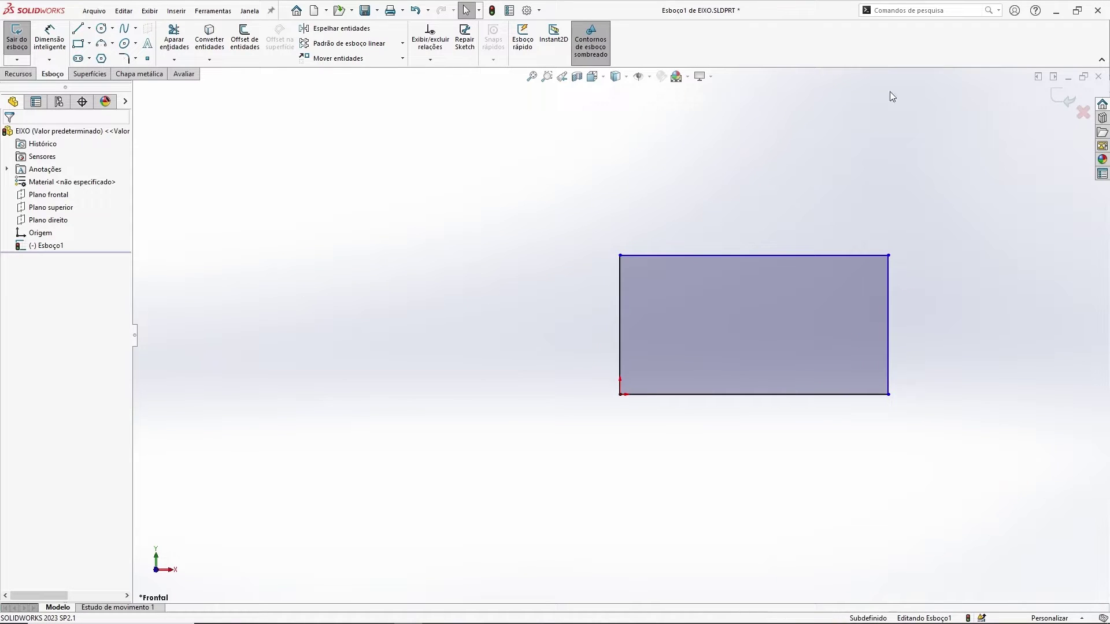
left_click(1061, 96)
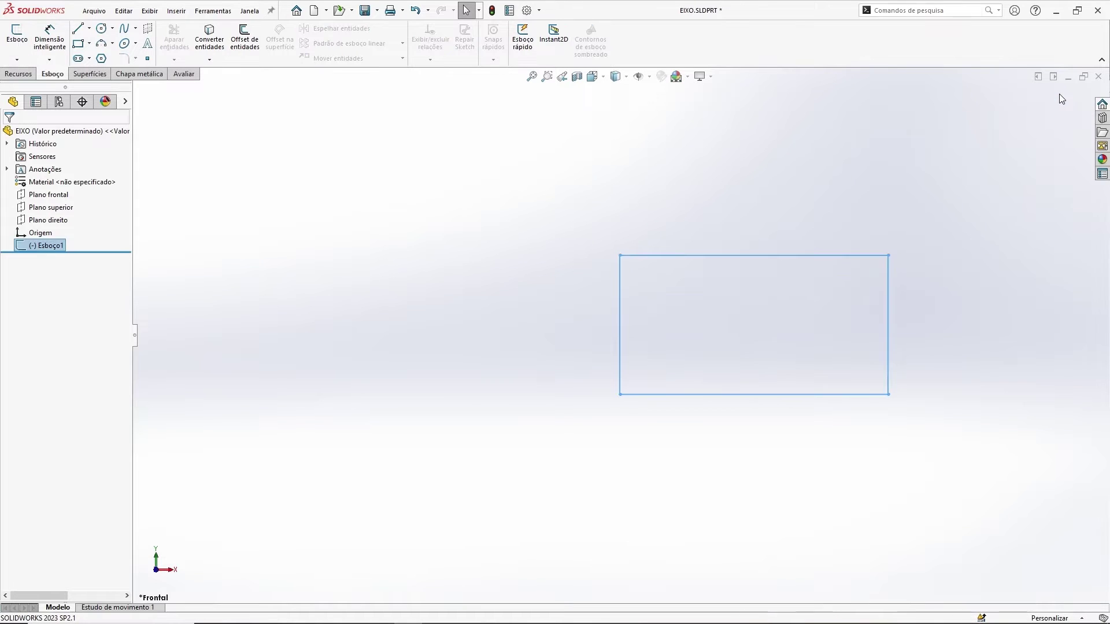
mouse_move(932, 222)
middle_mouse_down()
mouse_move(828, 363)
mouse_move(926, 295)
mouse_move(840, 335)
mouse_move(804, 320)
mouse_move(806, 288)
mouse_move(839, 336)
mouse_move(889, 299)
mouse_move(867, 309)
middle_mouse_up()
mouse_move(700, 375)
middle_mouse_down()
mouse_move(736, 374)
mouse_move(738, 322)
mouse_move(720, 322)
middle_mouse_up()
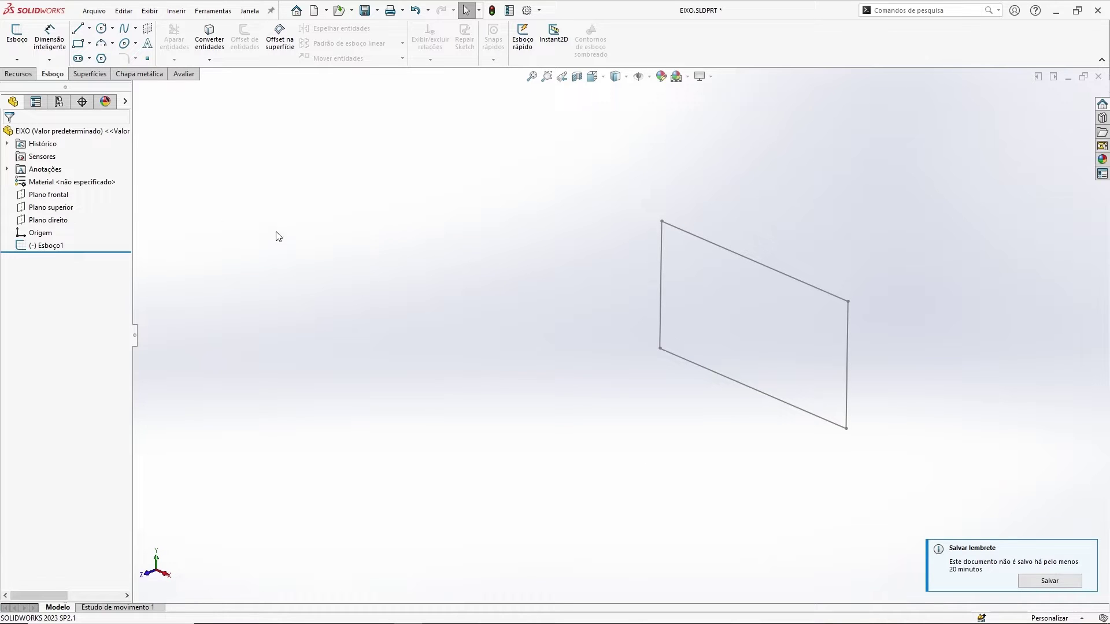
Step: Extrude the rectangle sketch as a blind boss (Ressalto/base extrudado) from its sketch plane, about 38 mm deep
left_click(48, 248)
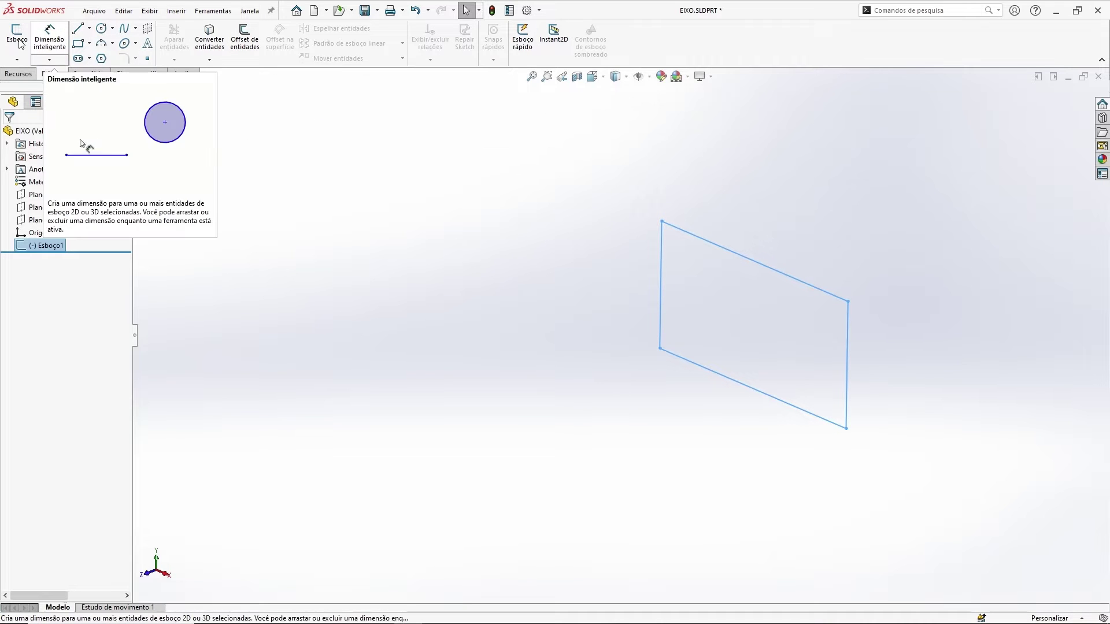
left_click(19, 75)
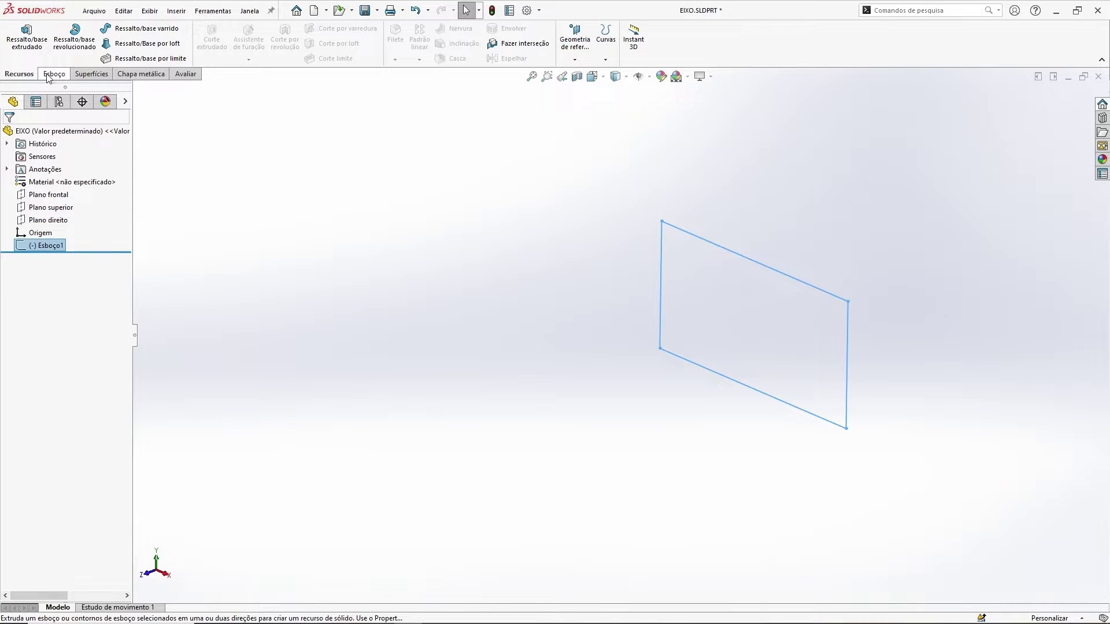
left_click(28, 45)
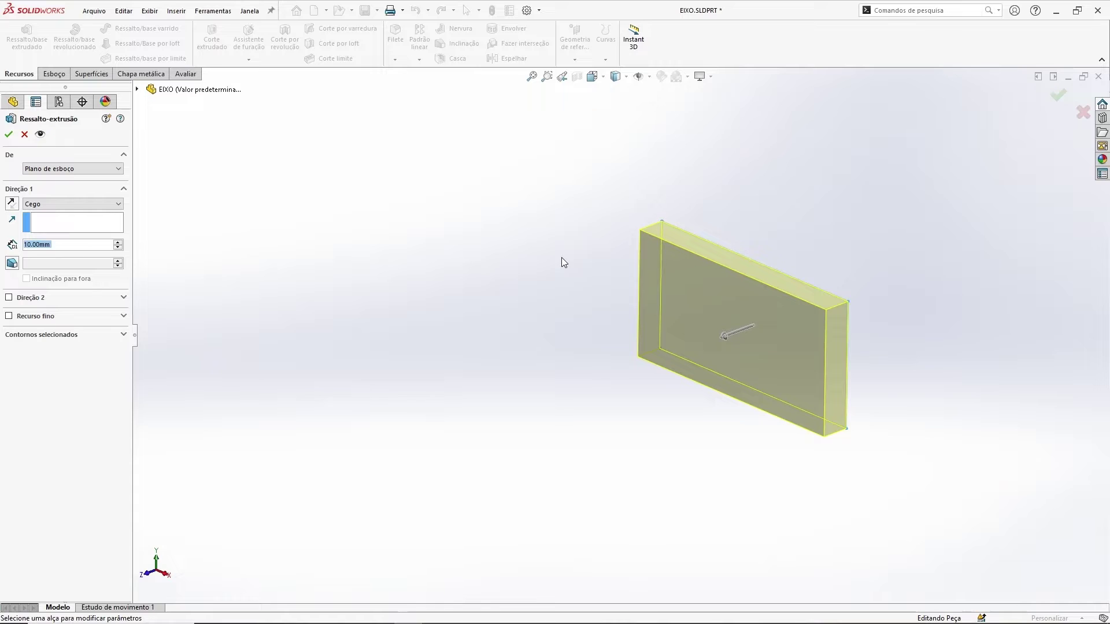
left_click(723, 337)
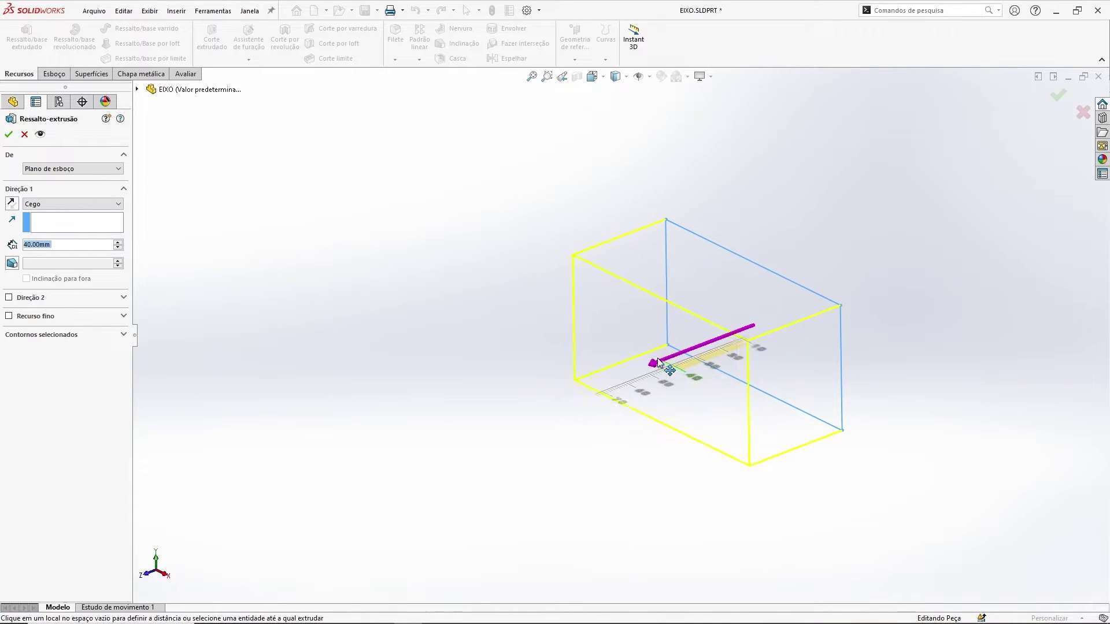
left_click(681, 360)
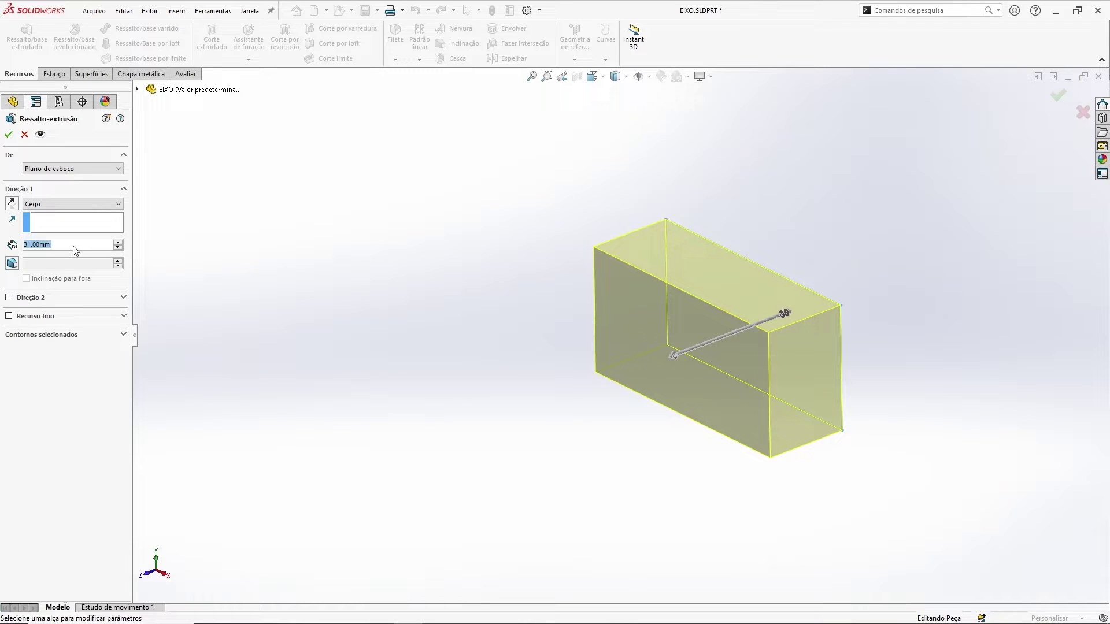
left_click(676, 358)
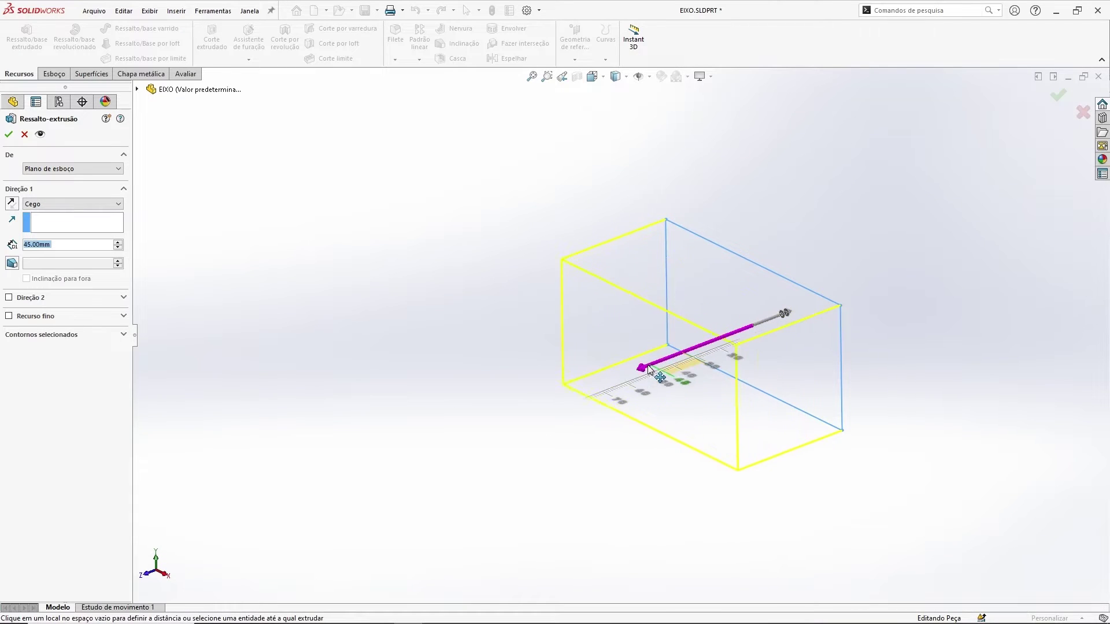
left_click(646, 369)
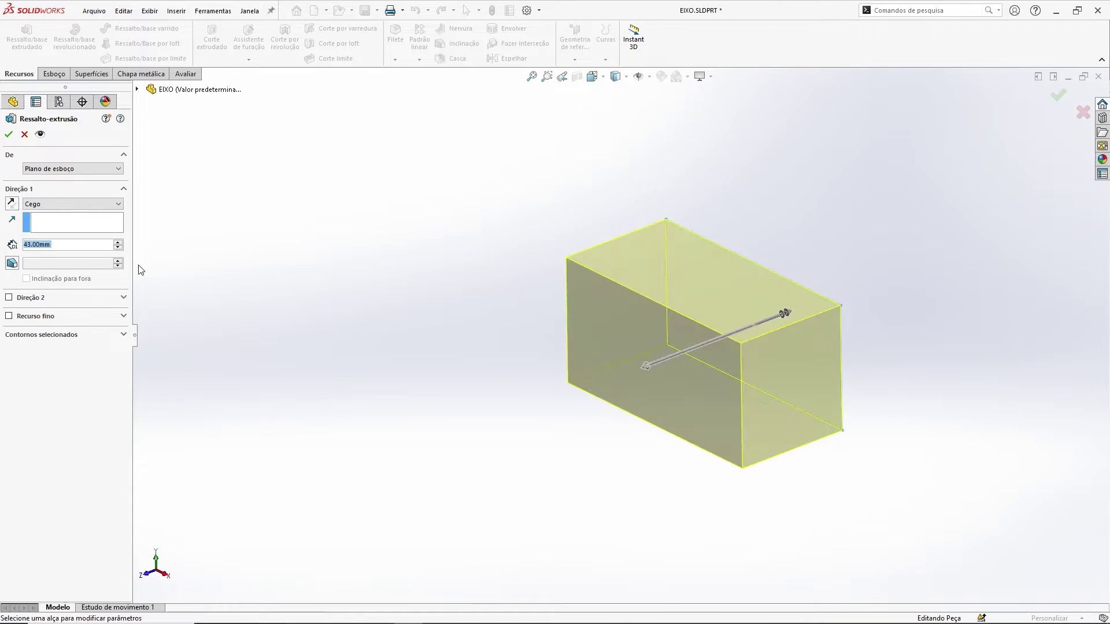
left_click(646, 367)
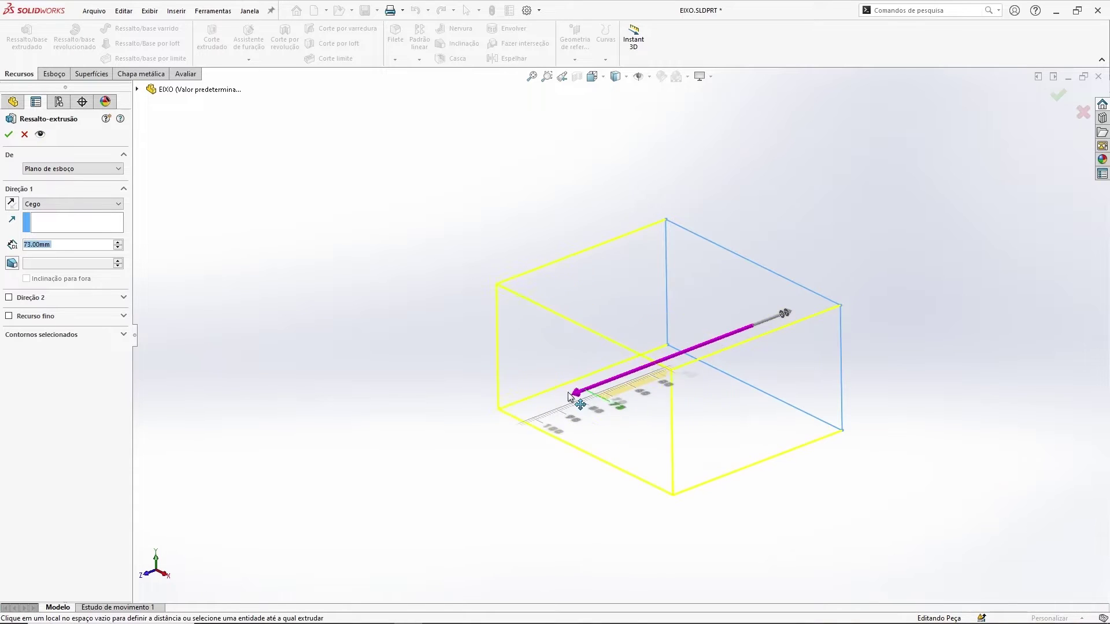
left_click(657, 363)
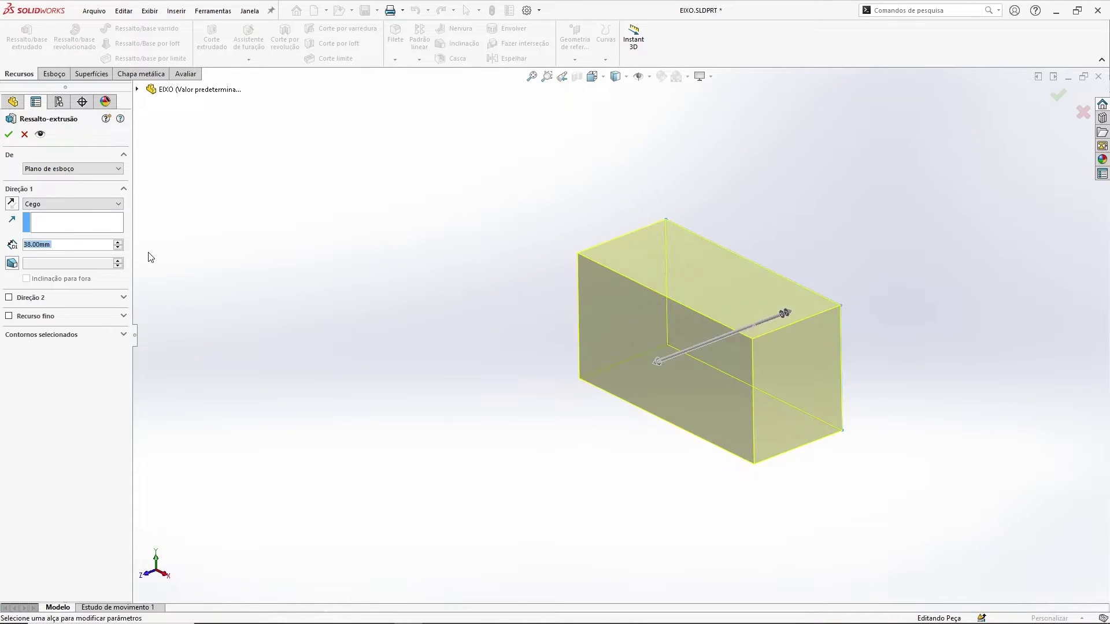
left_click(10, 136)
left_click(393, 238)
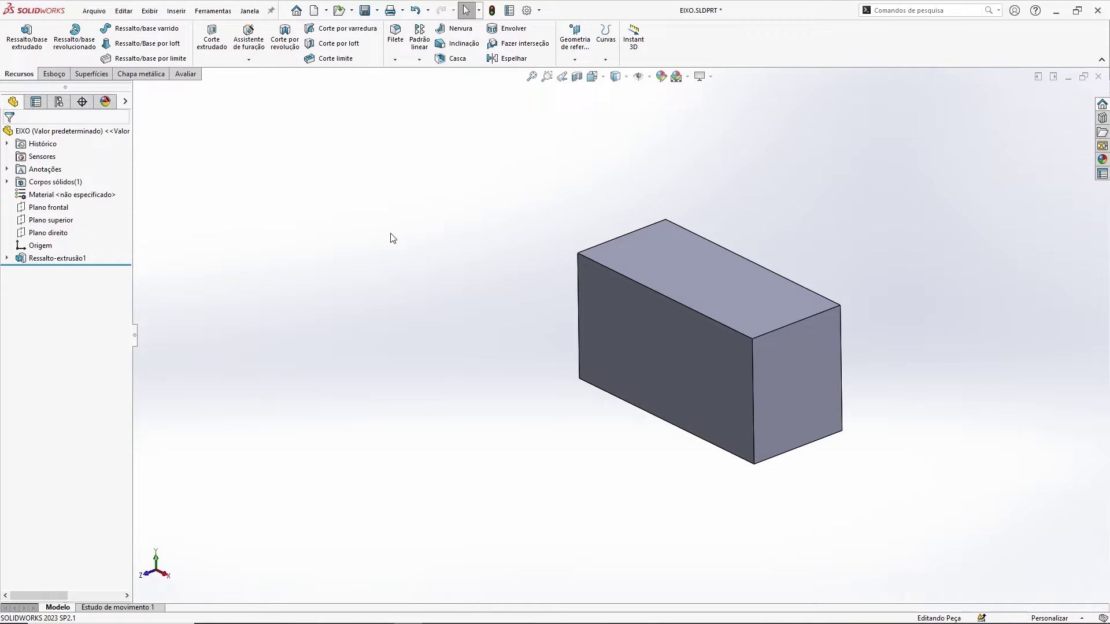
Step: Orbit the extruded block to examine it from several angles and pan it across the view
middle_click_drag(511, 263, 508, 299)
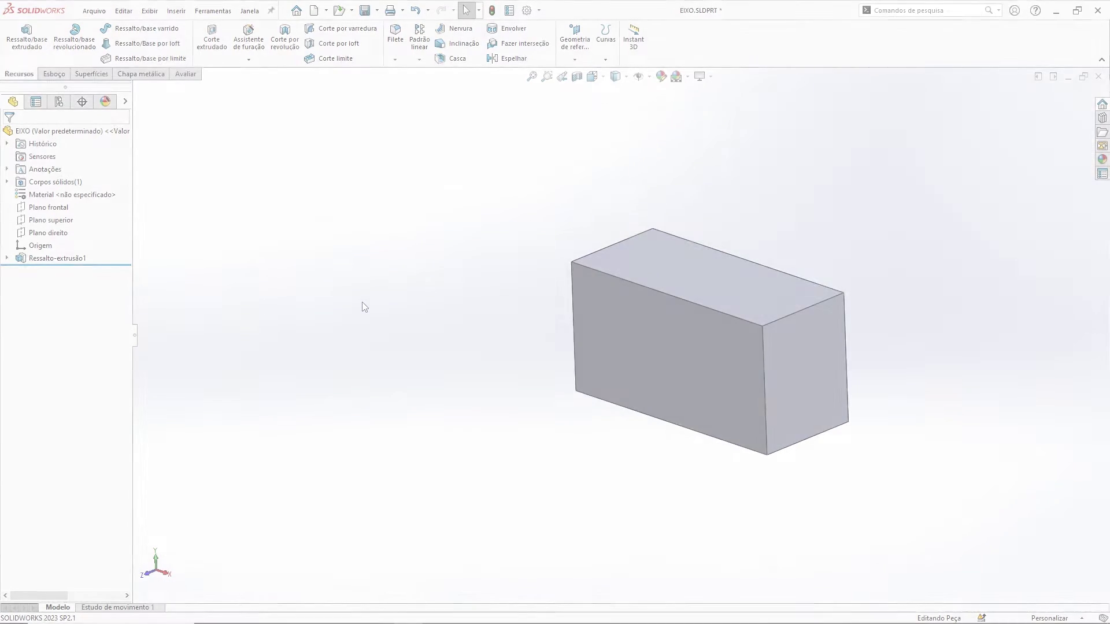
middle_click_drag(362, 303, 771, 185)
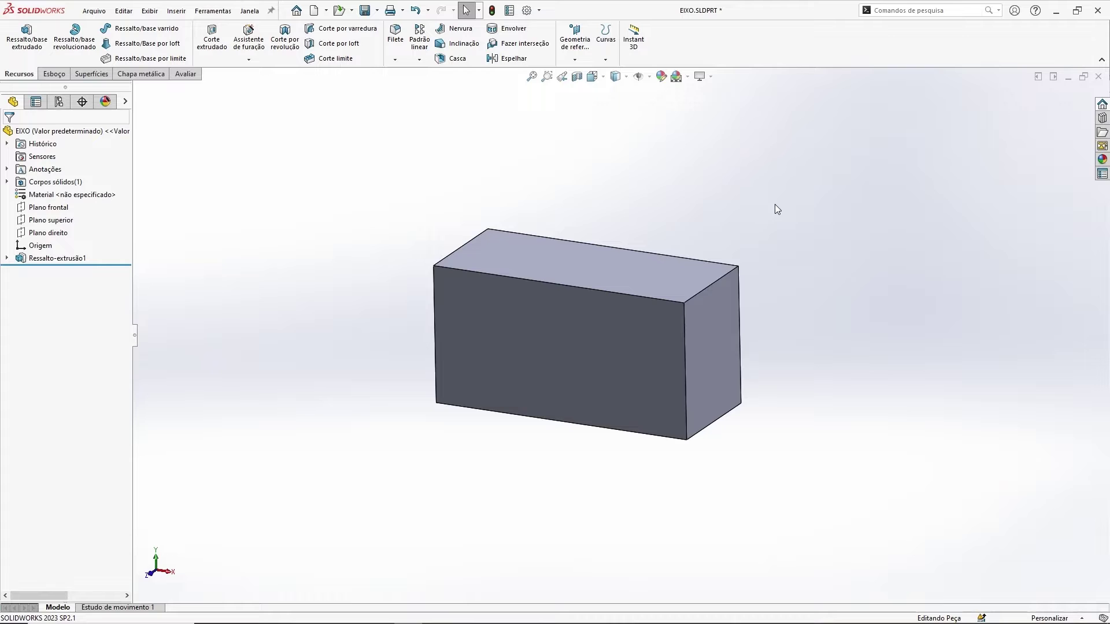
mouse_move(816, 202)
middle_mouse_down()
mouse_move(721, 248)
mouse_move(872, 178)
mouse_move(748, 235)
mouse_move(867, 176)
mouse_move(788, 220)
mouse_move(811, 207)
mouse_move(780, 179)
mouse_move(817, 189)
mouse_move(704, 248)
mouse_move(884, 186)
mouse_move(913, 188)
mouse_move(775, 188)
mouse_move(824, 206)
mouse_move(814, 174)
mouse_move(820, 183)
middle_mouse_up()
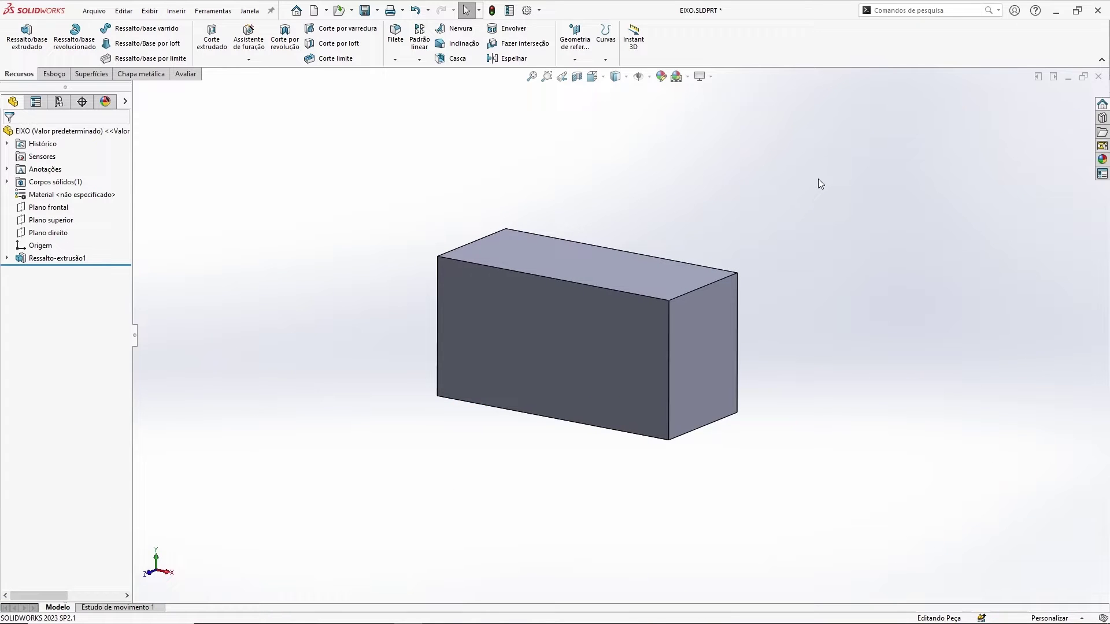
middle_click_drag(842, 308, 805, 287, "ctrl")
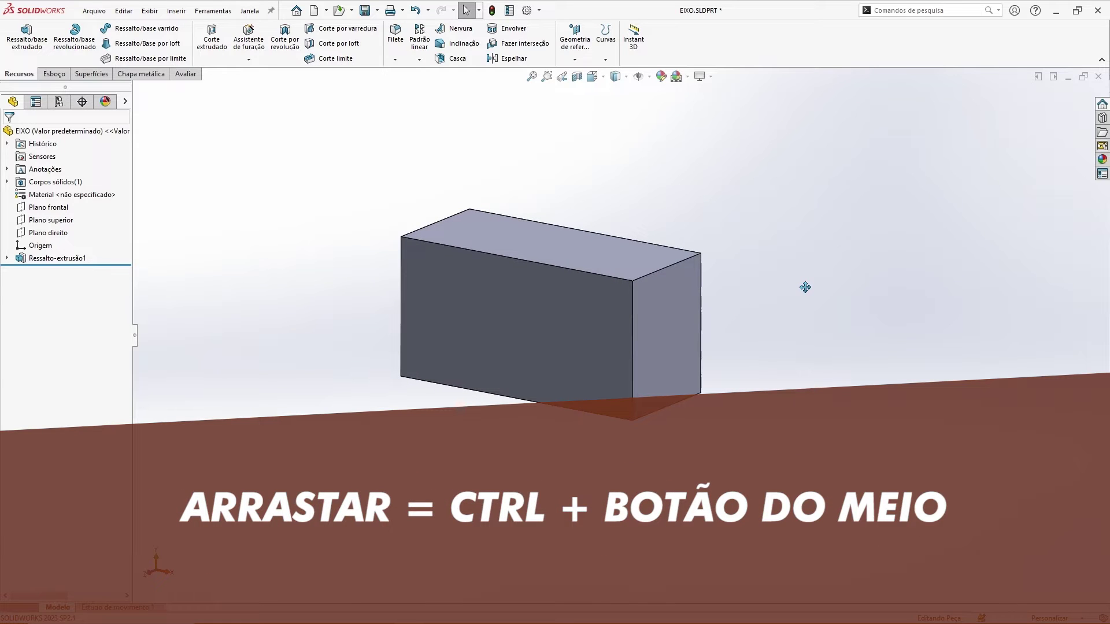
middle_click_drag(798, 270, 870, 263, "ctrl")
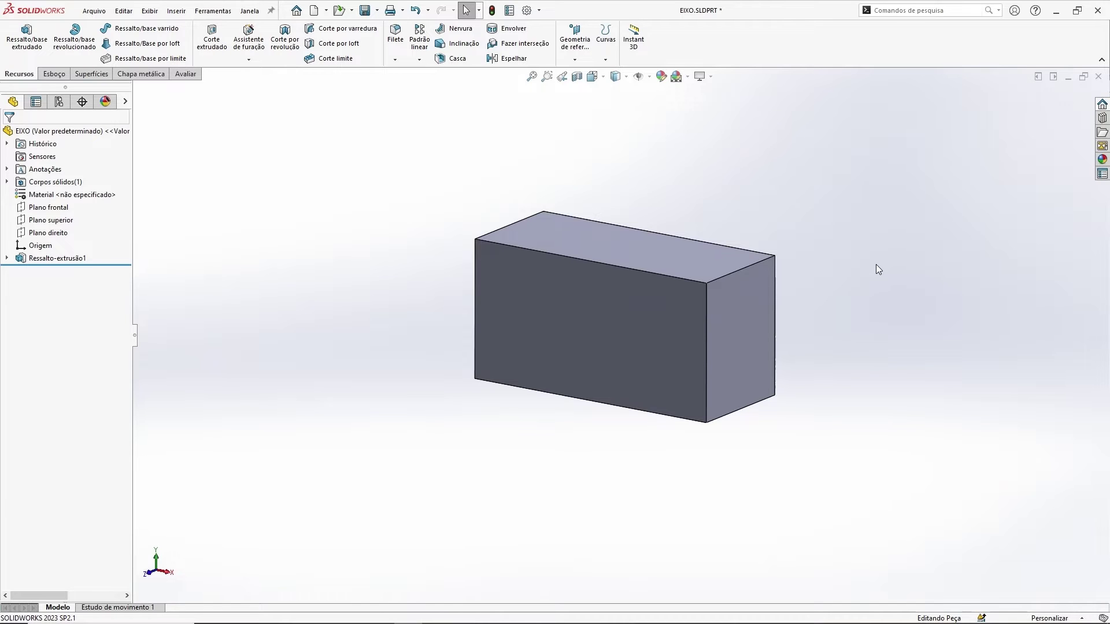
Step: Zoom in on different corners of the block and back out to examine each one closely
scroll(816, 264, "down", 6)
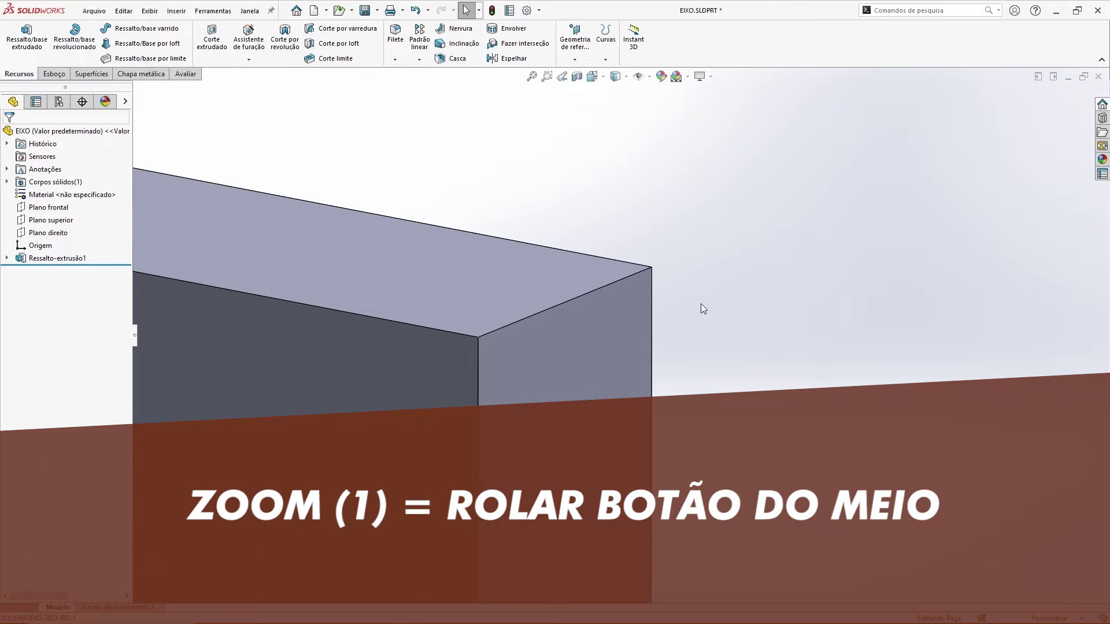
scroll(664, 295, "up", 5)
scroll(257, 284, "down", 2)
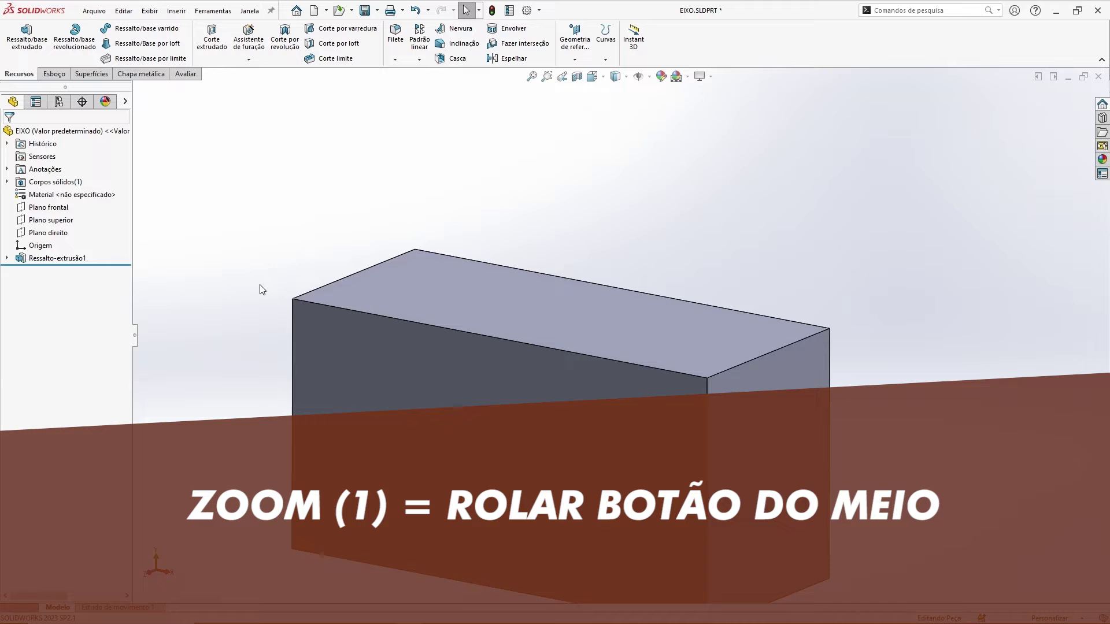
scroll(282, 295, "down", 5)
scroll(478, 339, "up", 4)
scroll(752, 468, "down", 5)
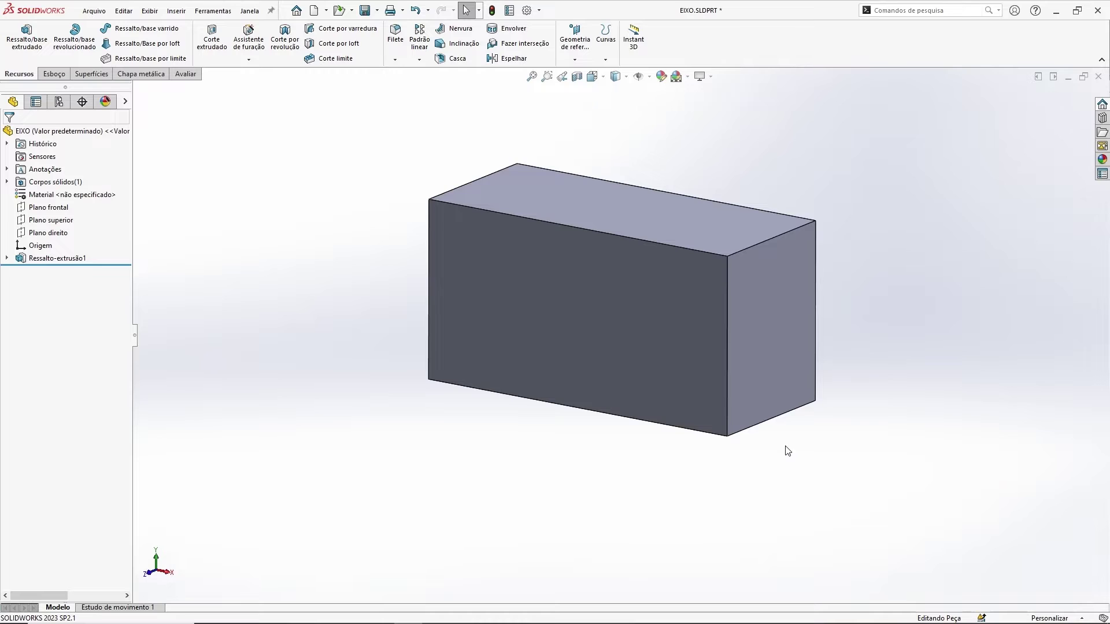
scroll(813, 414, "down", 5)
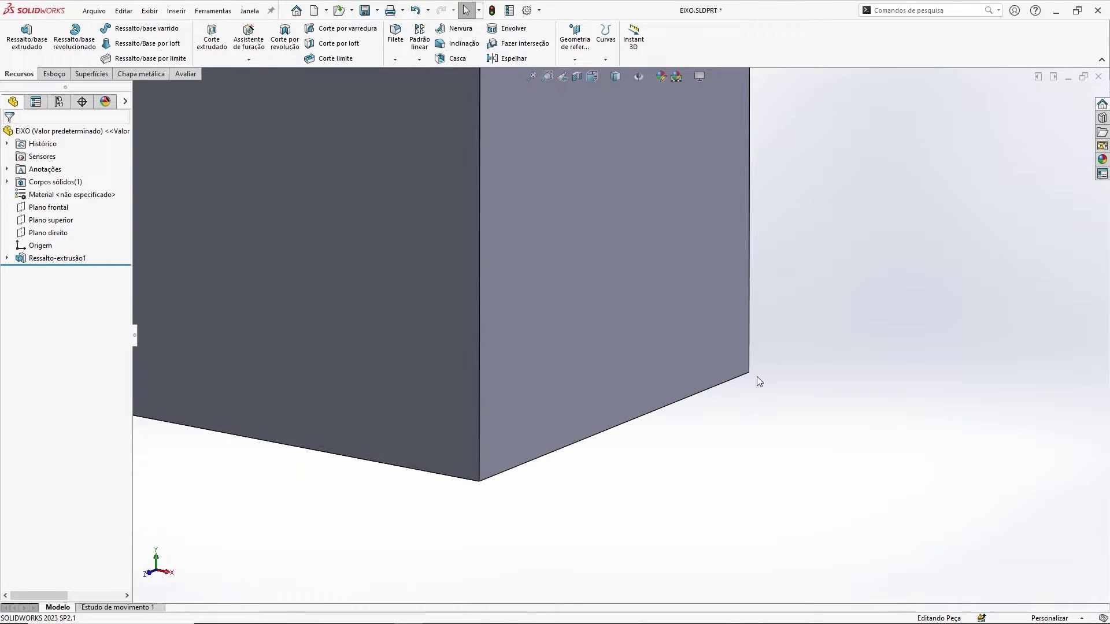
scroll(758, 378, "up", 5)
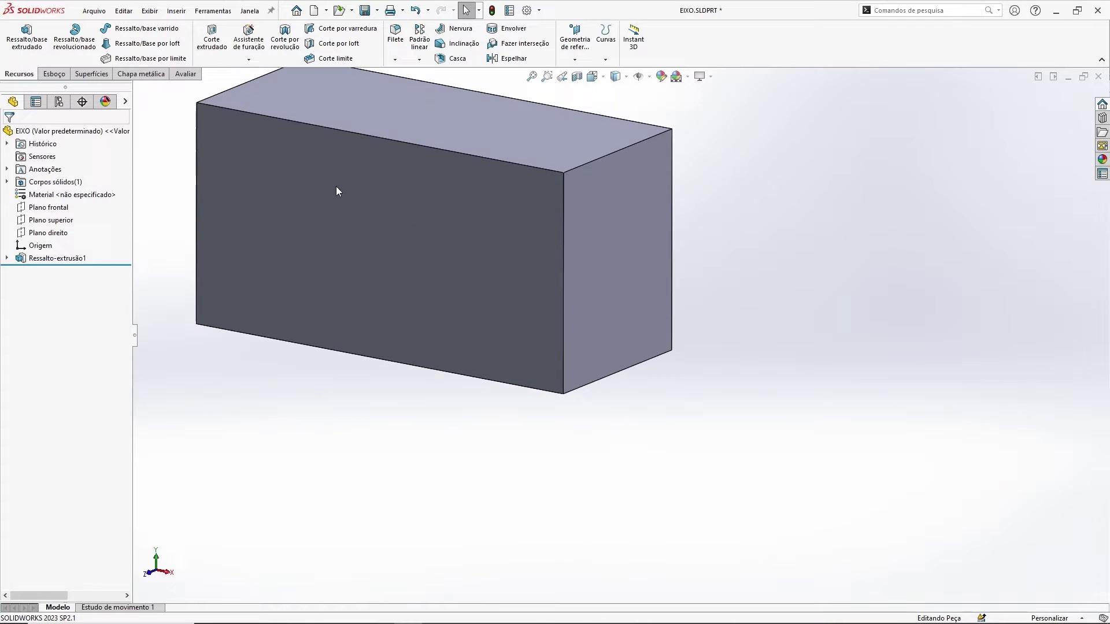
scroll(208, 104, "down", 5)
scroll(441, 248, "up", 3)
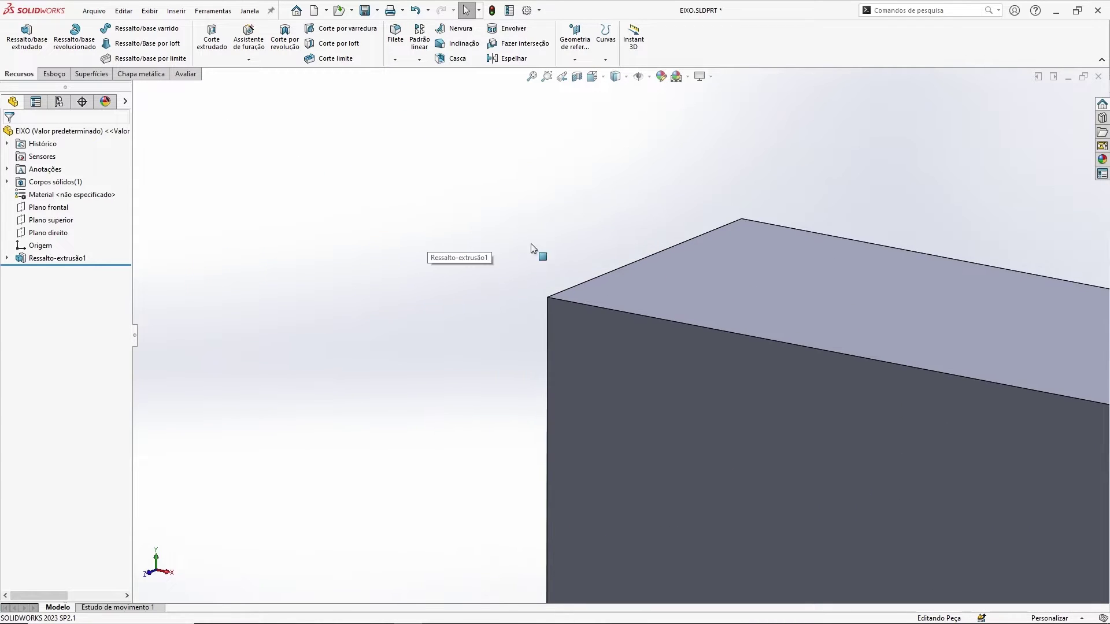
scroll(719, 231, "down", 5)
scroll(686, 276, "up", 4)
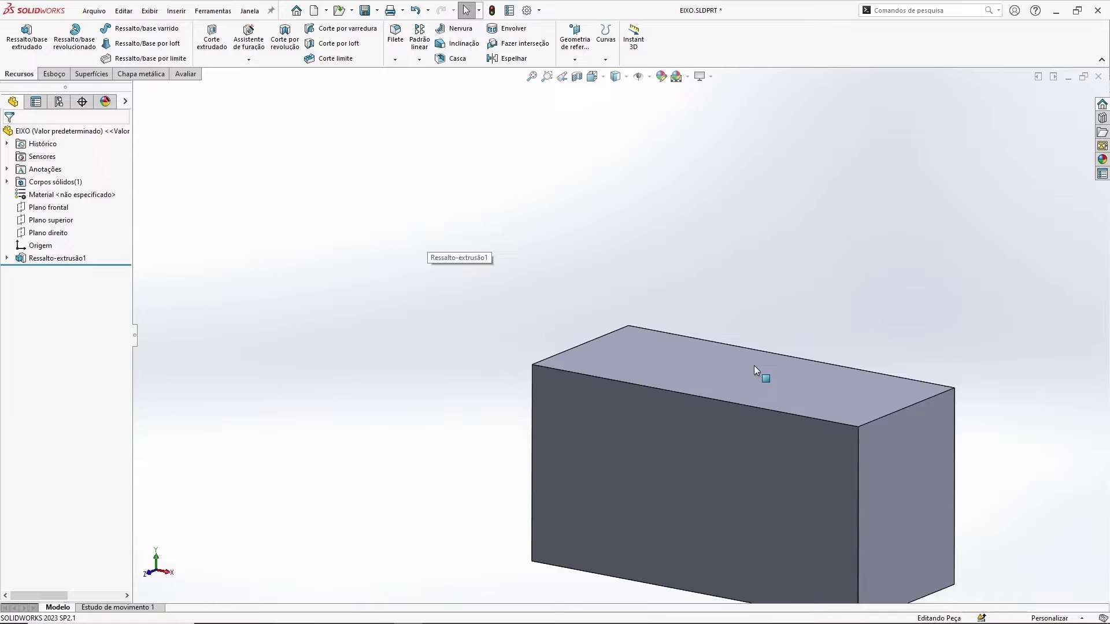
scroll(712, 392, "down", 5)
scroll(712, 392, "up", 5)
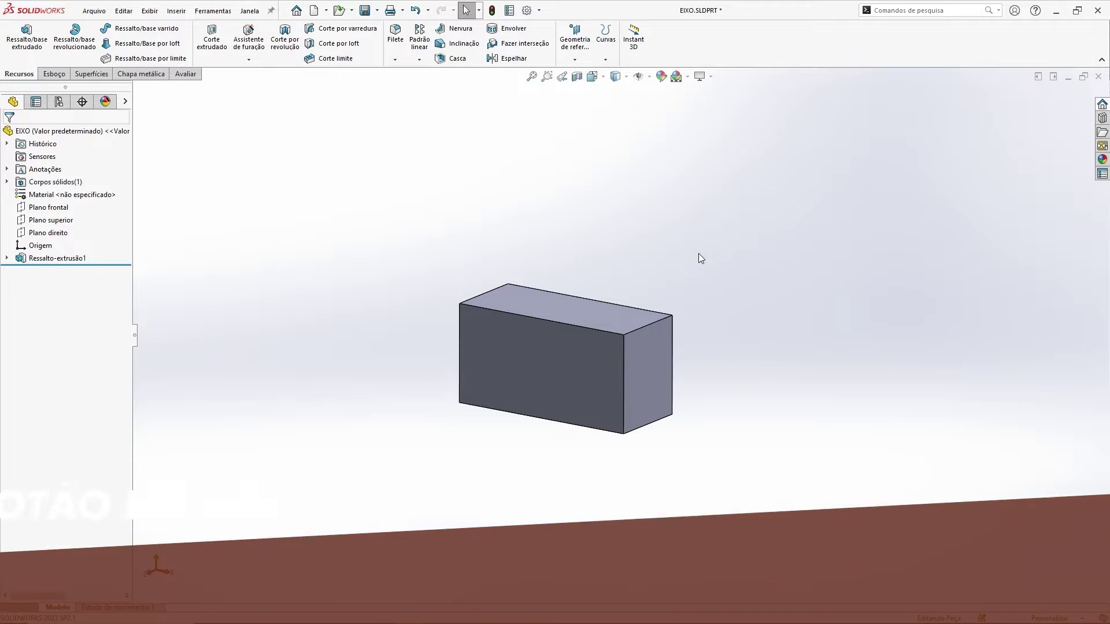
Step: Enlarge and shrink the view of the block gradually, recentring it in between
middle_click_drag(677, 249, 729, 218, "shift")
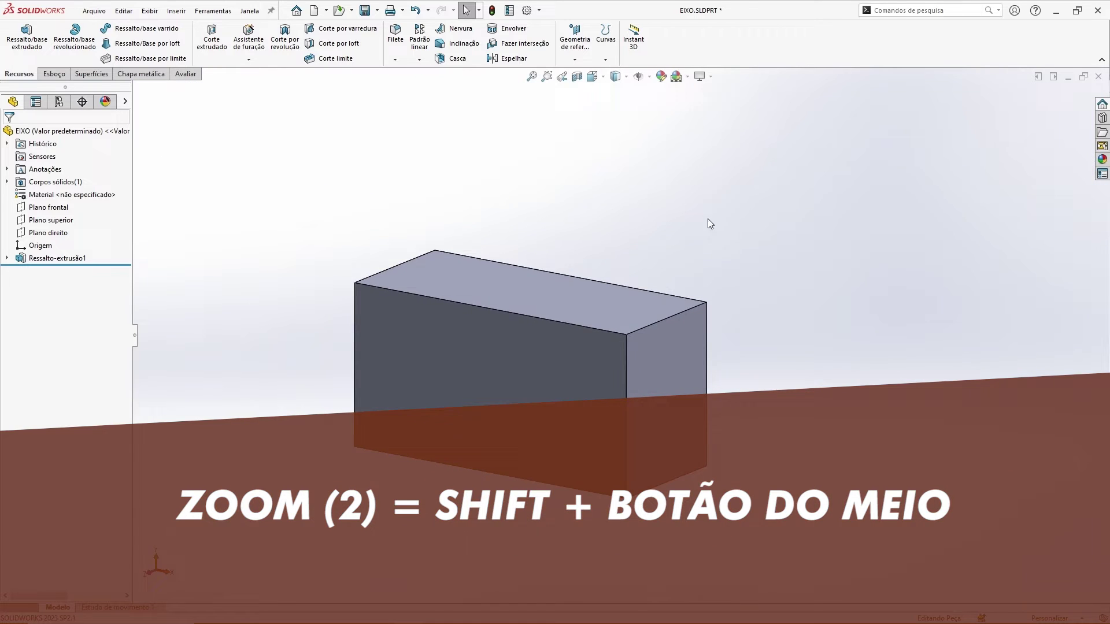
middle_click_drag(426, 318, 669, 330, "ctrl")
middle_click_drag(624, 278, 696, 143, "shift")
middle_click_drag(588, 243, 531, 292, "shift")
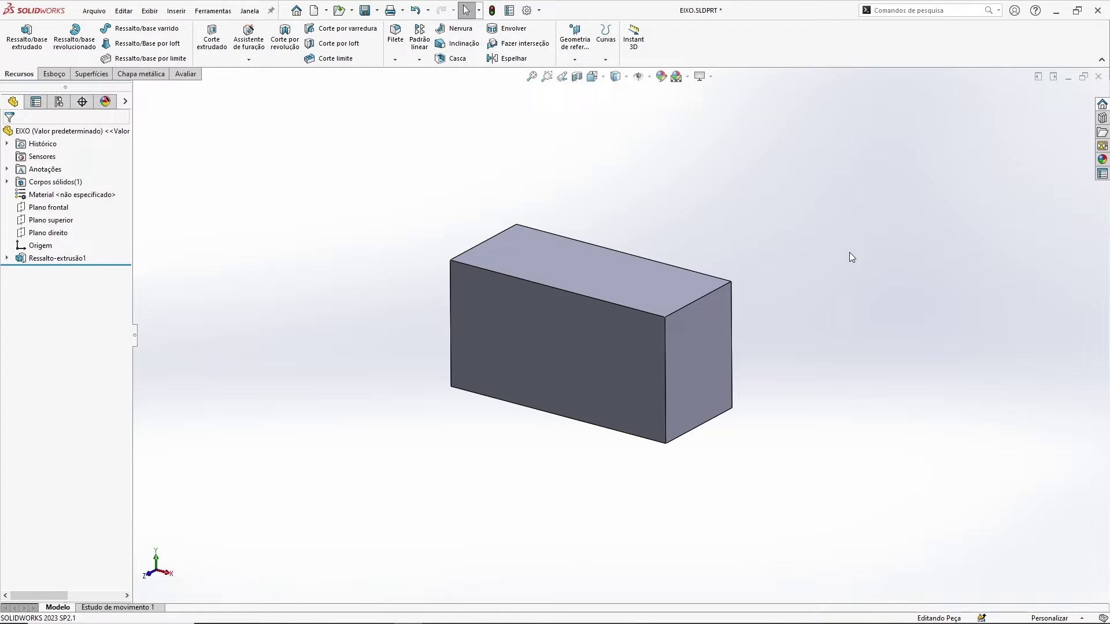
Step: Examine the block's upper right corner up close from slightly different angles, and recentre the whole block
middle_click_drag(757, 227, 783, 205)
scroll(733, 335, "down", 5)
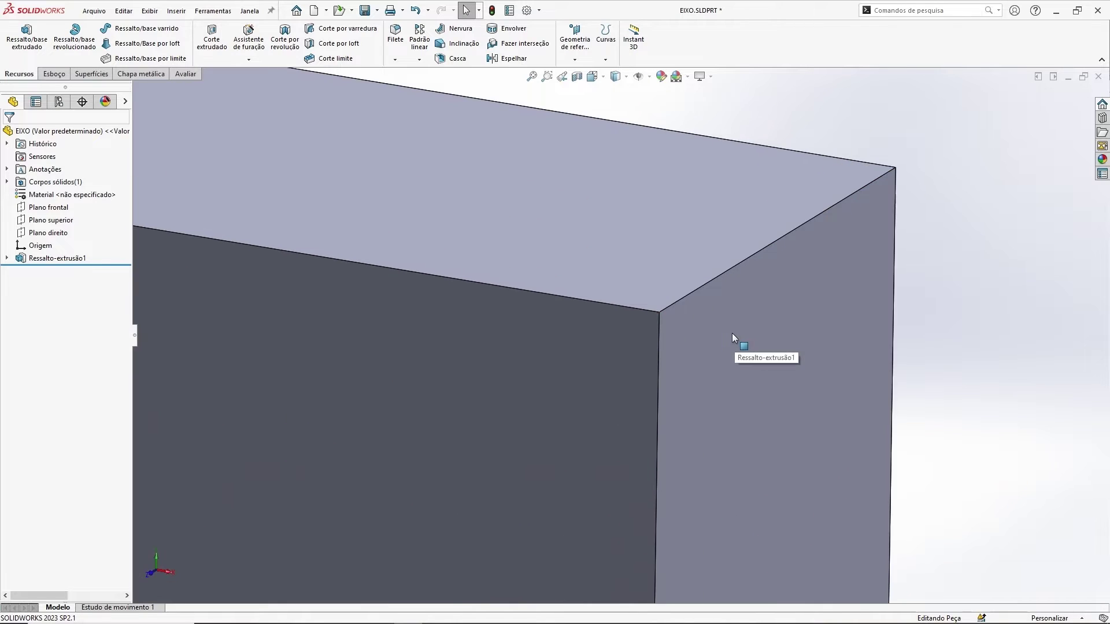
scroll(722, 329, "up", 6)
middle_click_drag(776, 265, 768, 267)
scroll(697, 301, "down", 3)
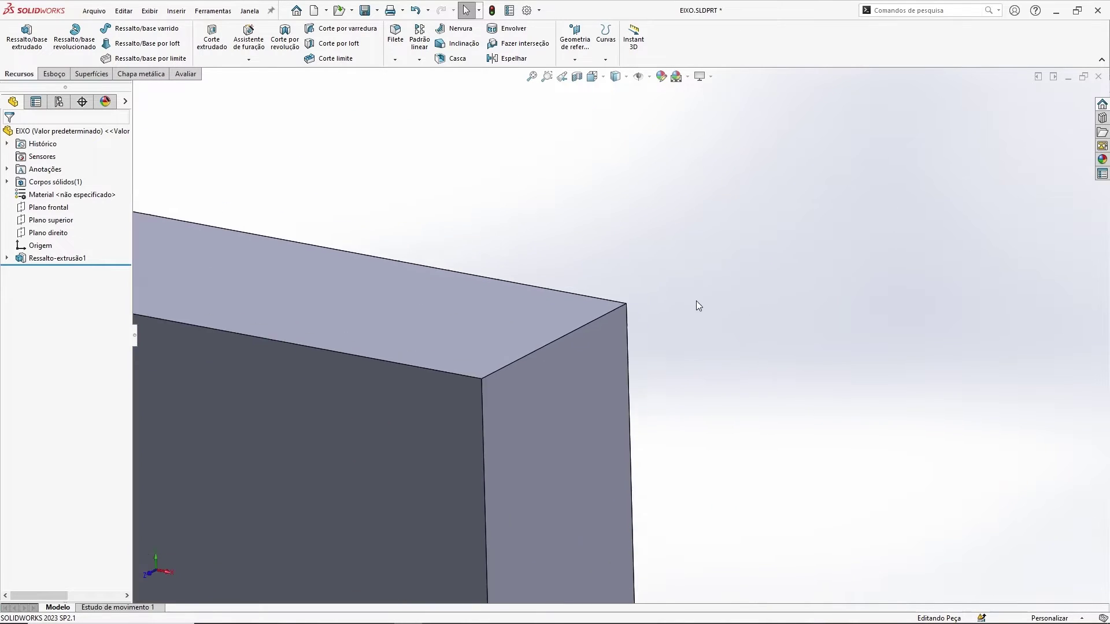
scroll(696, 301, "up", 4)
middle_click_drag(574, 258, 719, 228, "ctrl")
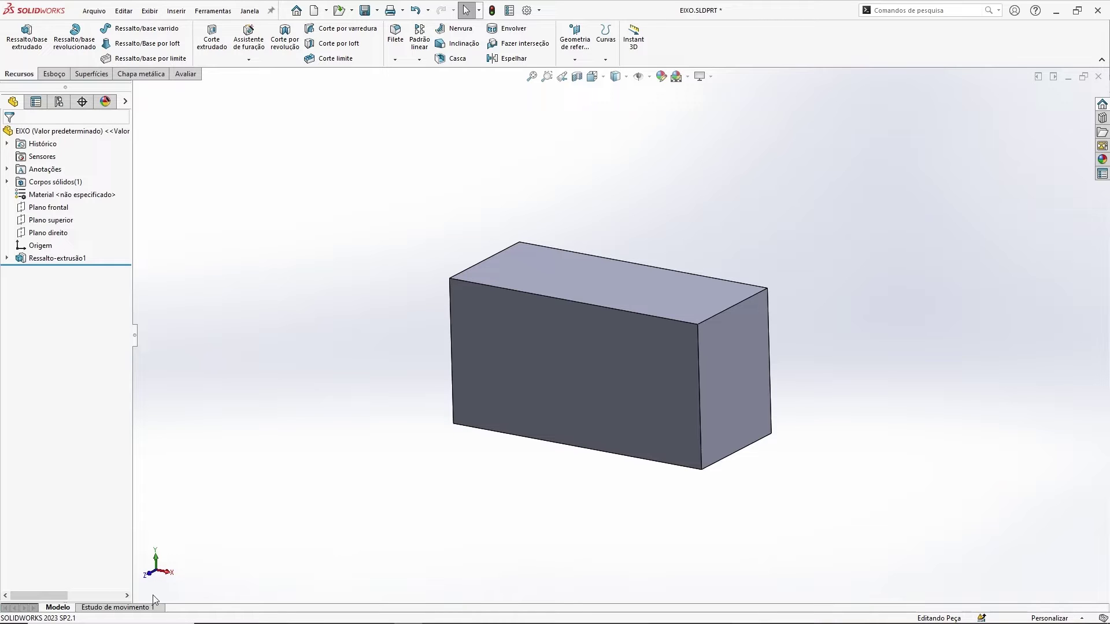
Step: View the block along the Z, Y and X axes in turn, from the front, top and right
left_click(151, 576)
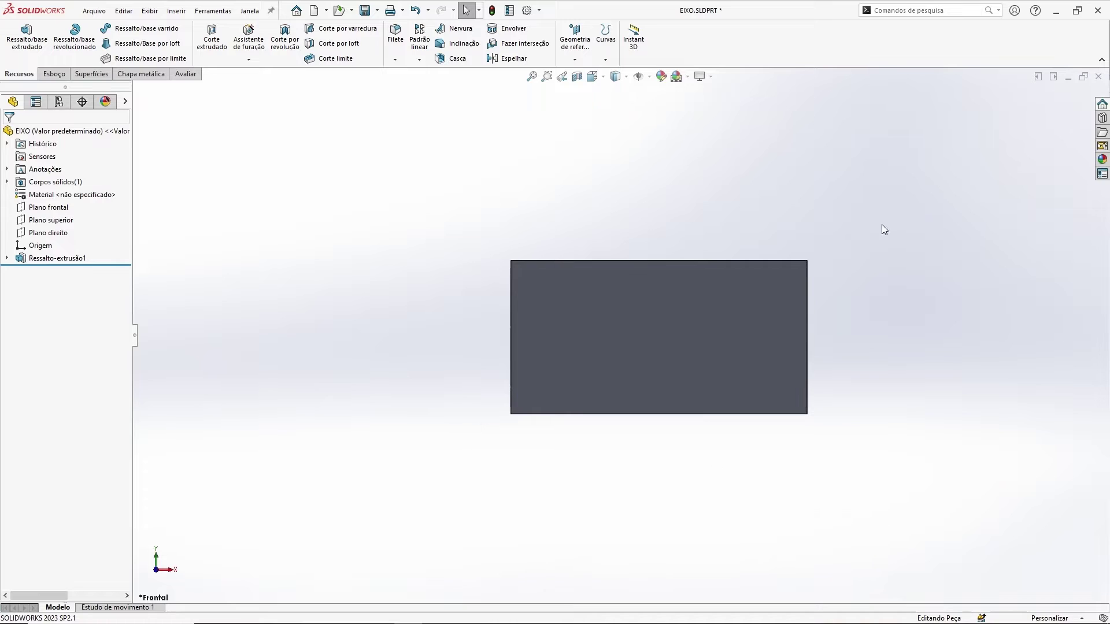
left_click(158, 561)
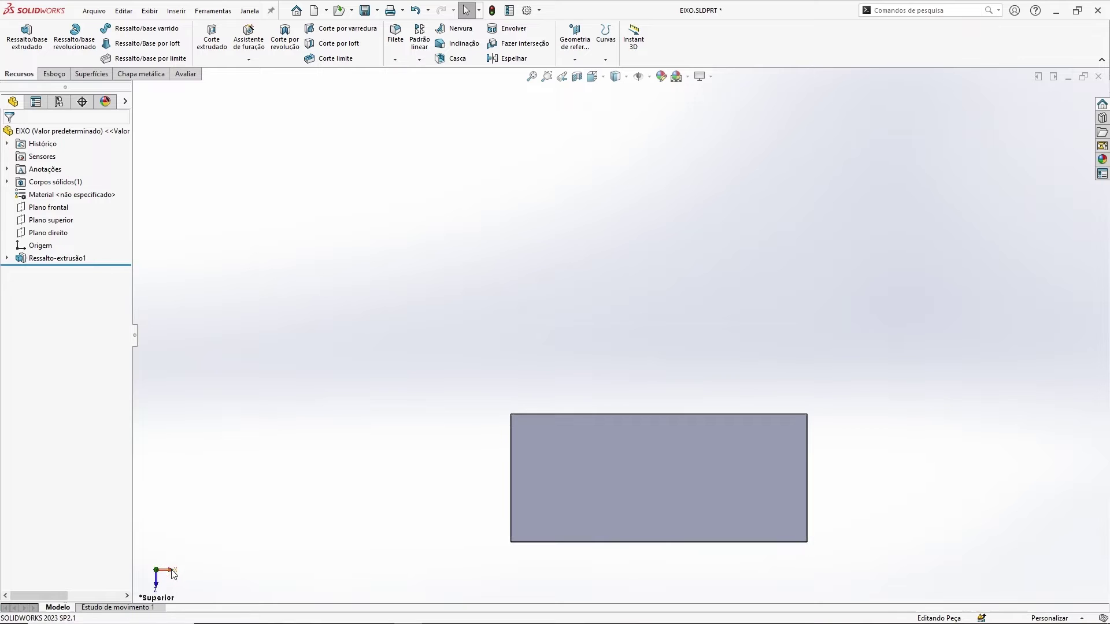
left_click(172, 572)
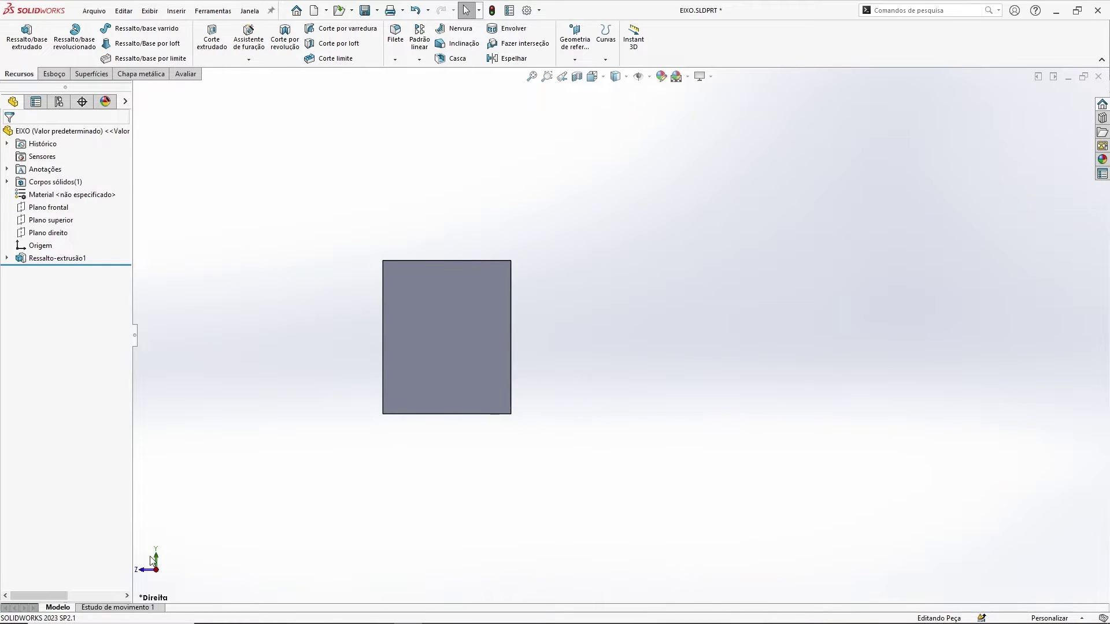
Step: Rotate the block to an oblique angle and view it in the standard front, left and bottom orientations
middle_click_drag(546, 466, 707, 527)
middle_click_drag(567, 496, 686, 470, "ctrl")
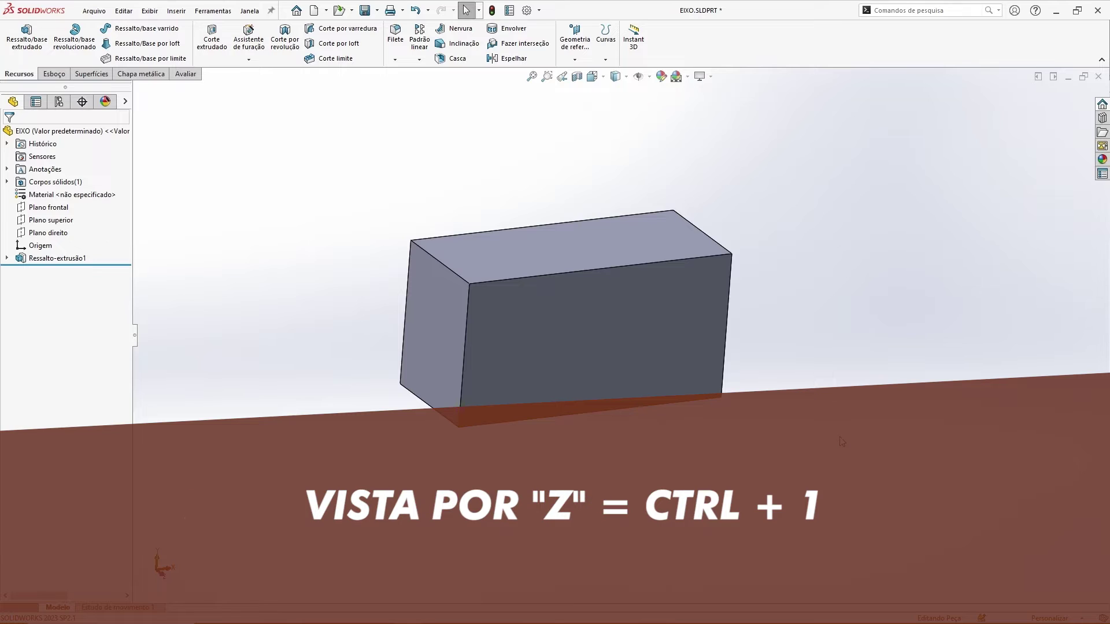
key("ctrl+1")
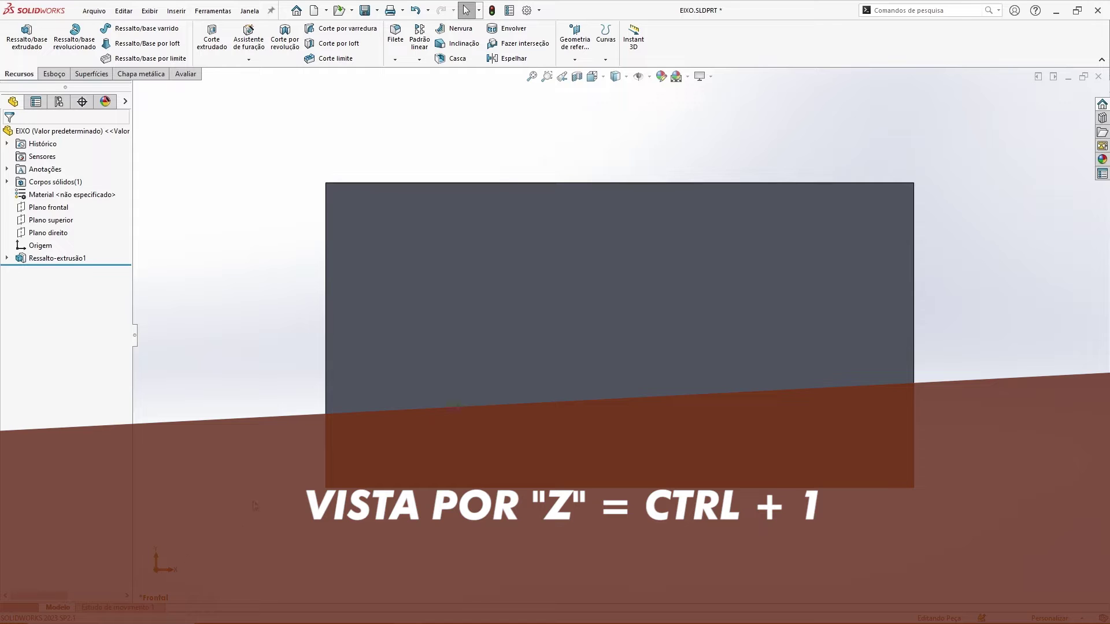
key("ctrl+3")
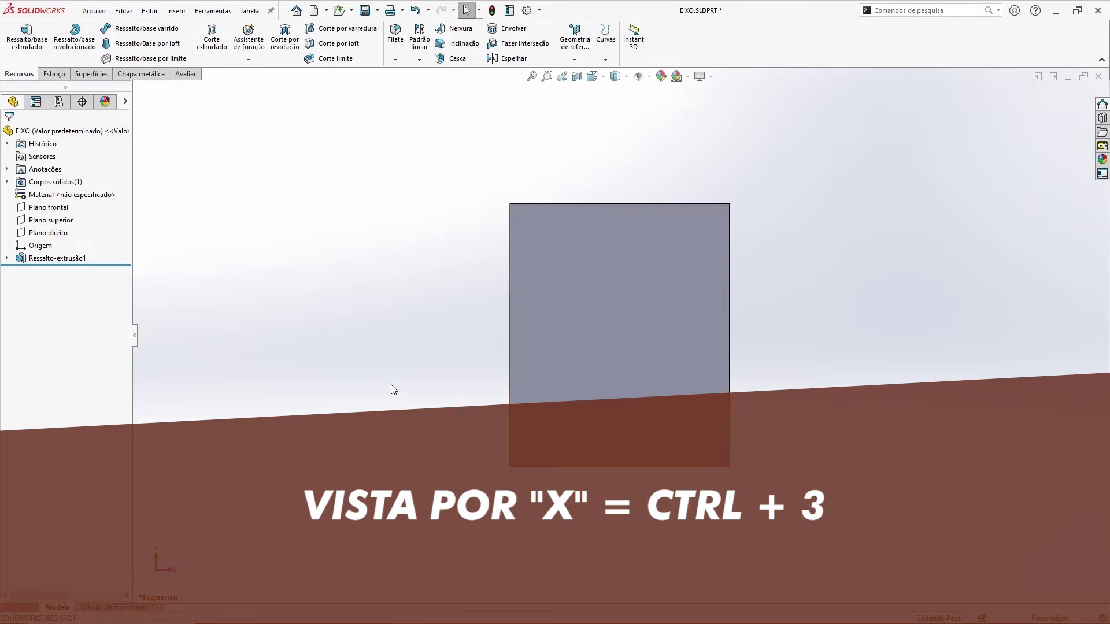
key("ctrl+6")
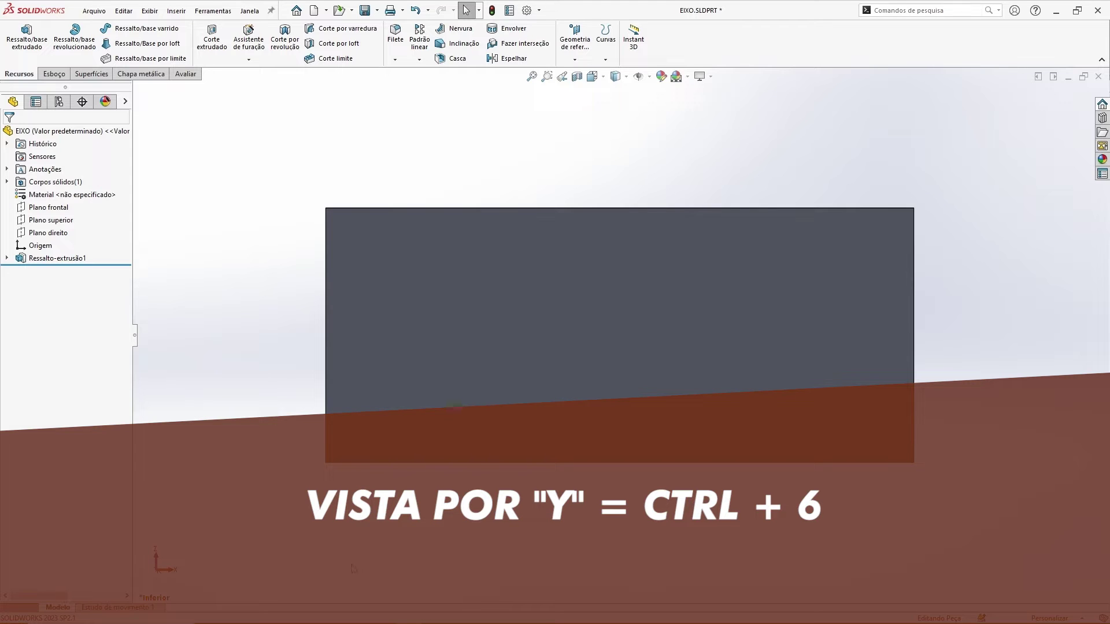
Step: View the block in the standard front orientation, zoom out a little and switch to the isometric orientation
key("ctrl+1")
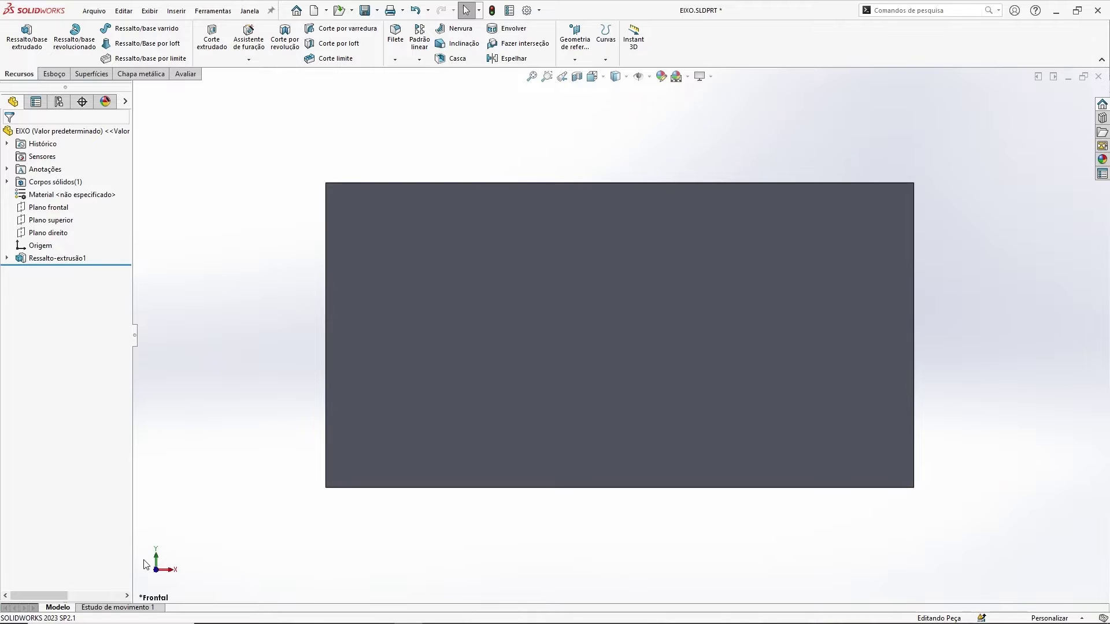
key("z")
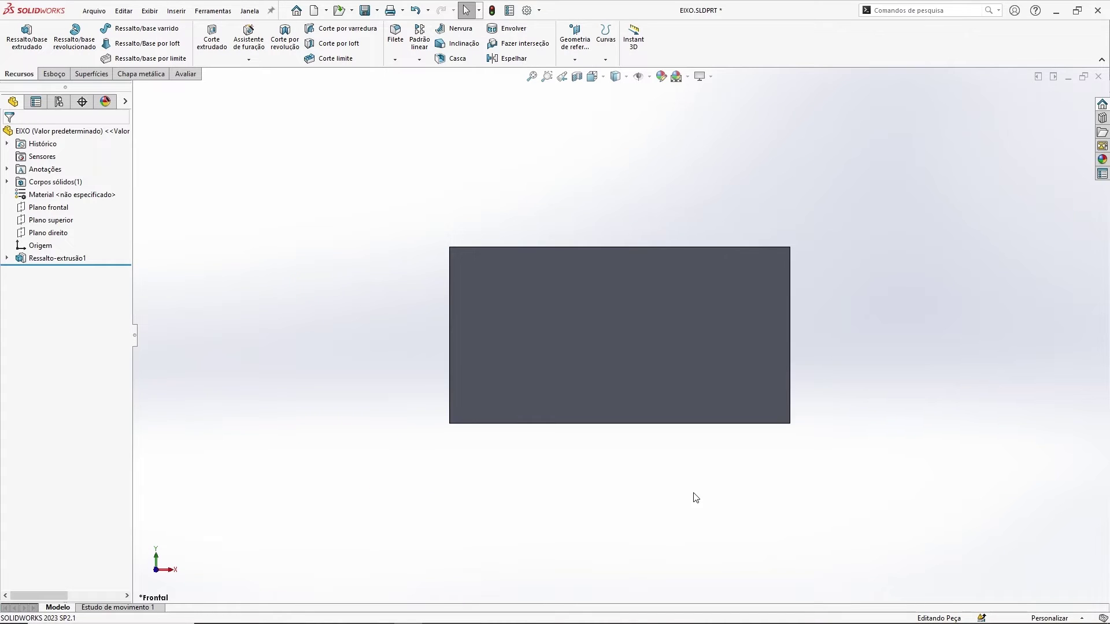
key("ctrl+7")
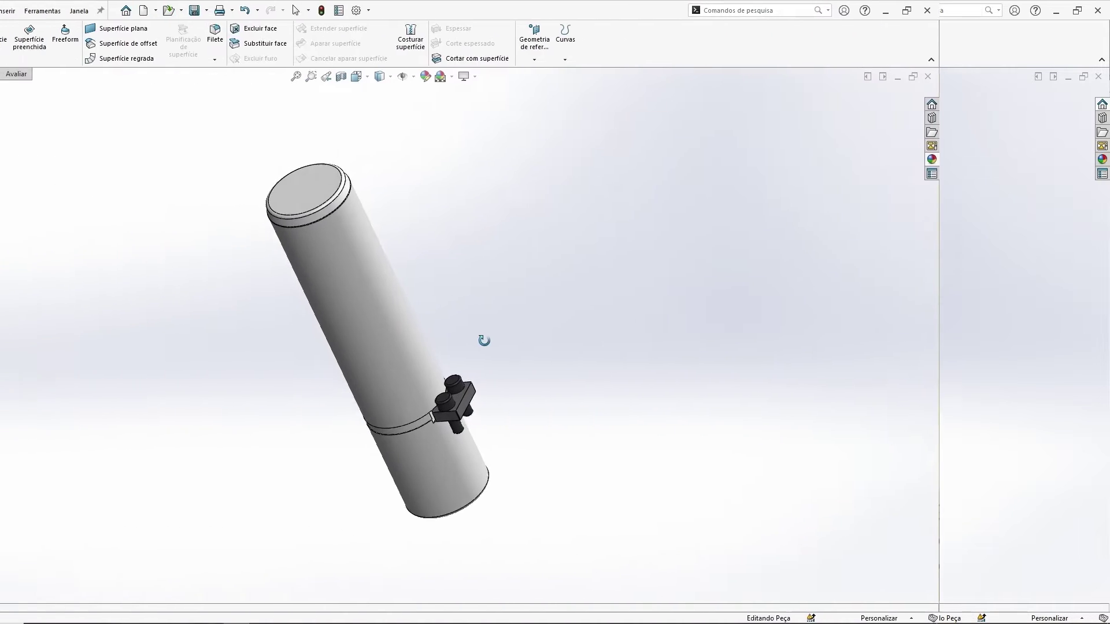
Step: Apply a lengthwise section view through the middle of the guide column and examine its cut interior from another angle
middle_click_drag(636, 338, 652, 304)
left_click(511, 77)
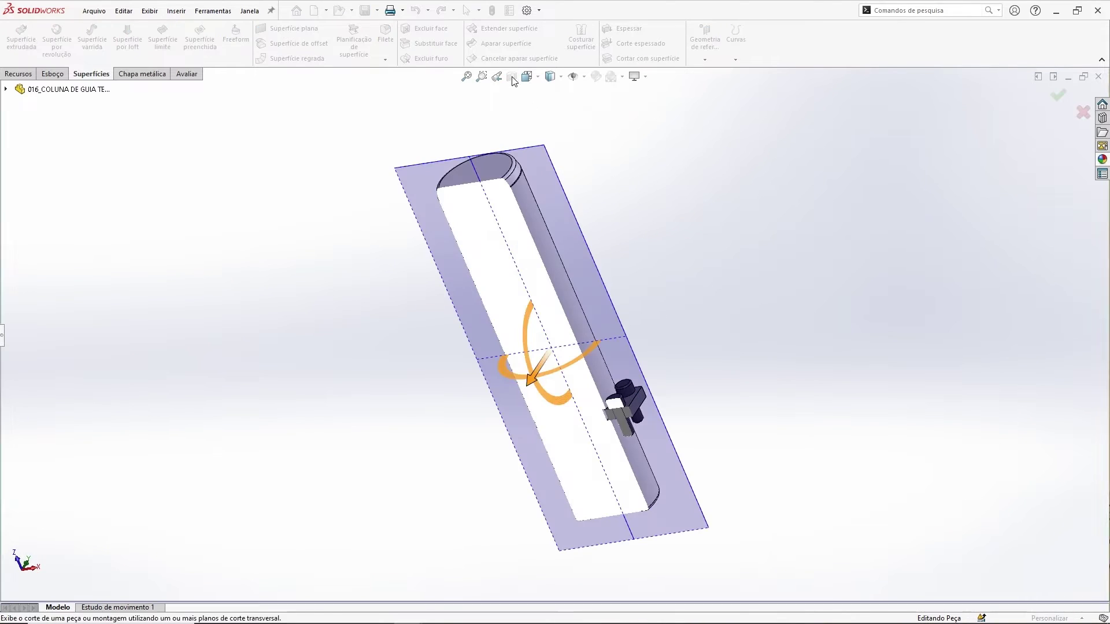
middle_click_drag(994, 135, 770, 230)
scroll(532, 370, "down", 3)
left_click_drag(529, 374, 539, 363)
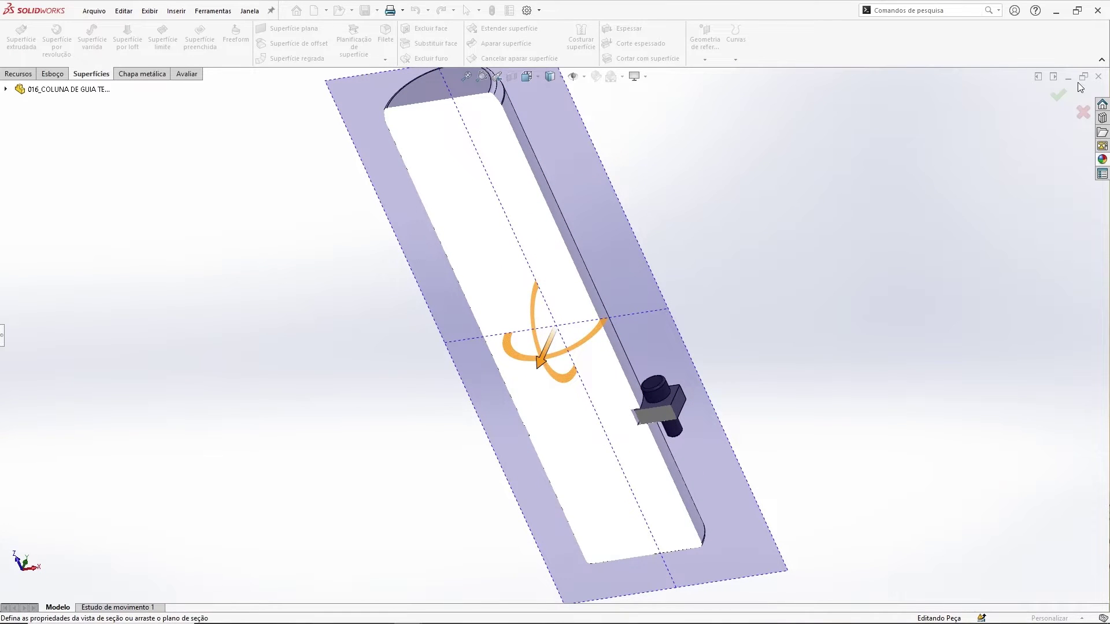
left_click(1057, 94)
middle_click_drag(657, 267, 646, 139)
middle_click_drag(684, 337, 668, 267)
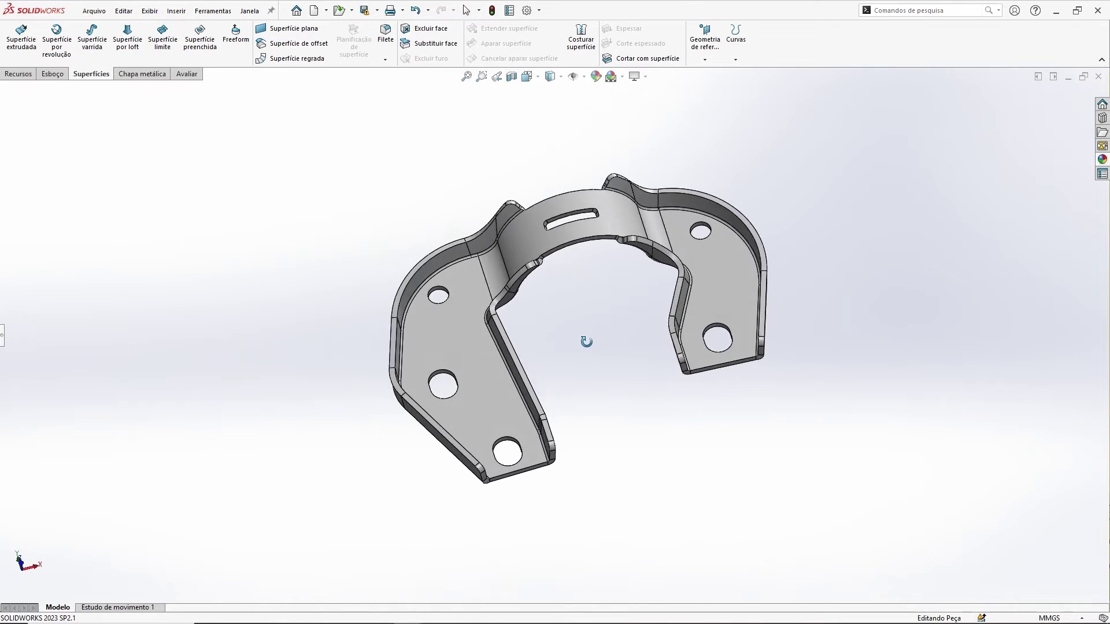
Step: Apply a section view across the legs of the arched sheet-metal bracket and inspect the cut profile up close
middle_click_drag(586, 342, 595, 306)
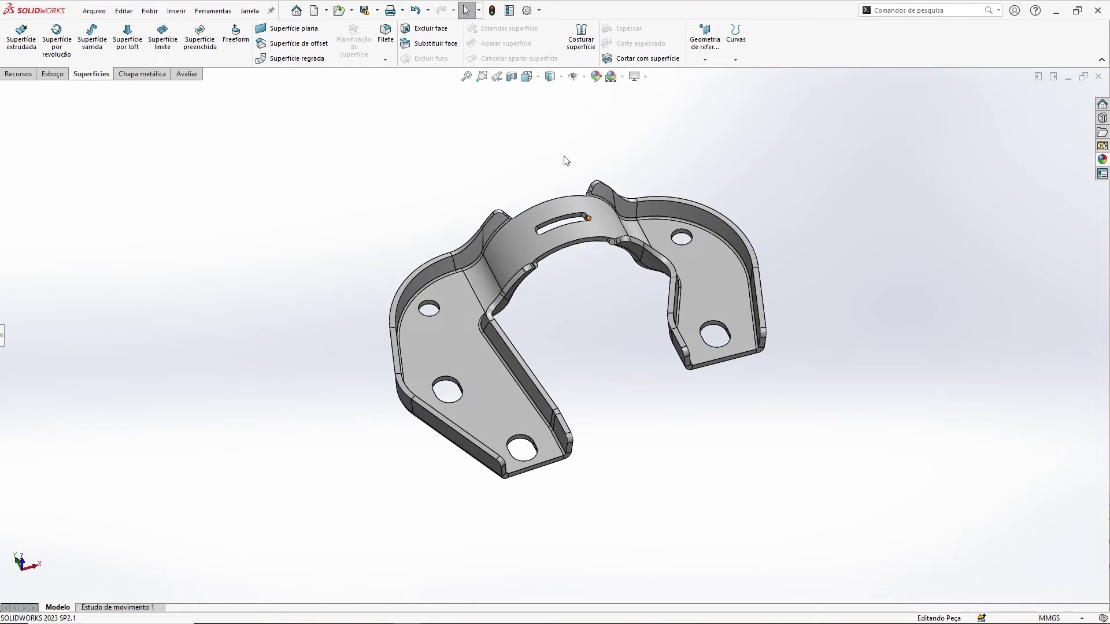
left_click(511, 77)
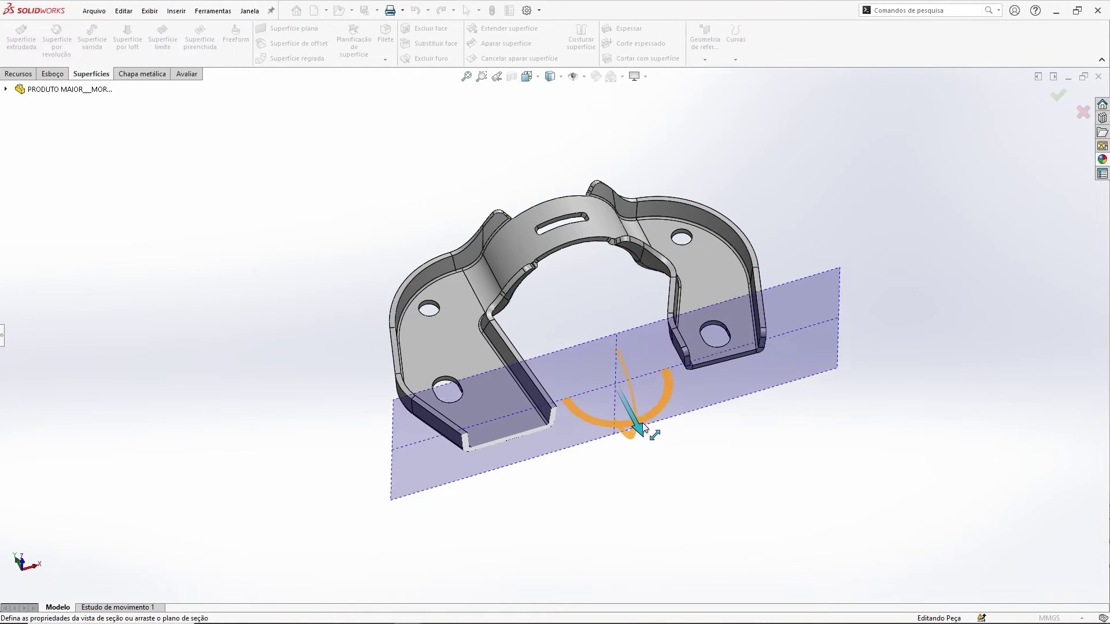
left_click(1058, 95)
middle_click_drag(728, 427, 676, 389)
scroll(565, 394, "up", 5)
middle_click_drag(565, 394, 600, 357)
scroll(591, 327, "down", 5)
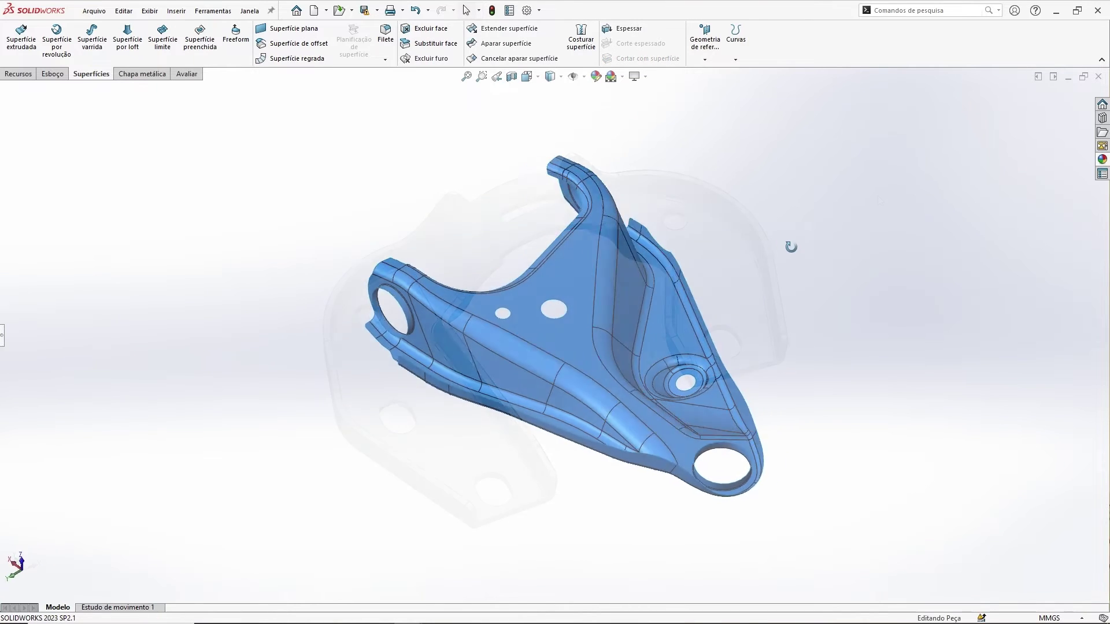
Step: Examine the blue control arm from slightly different angles, both up close and as a whole
mouse_move(790, 245)
middle_mouse_down()
mouse_move(757, 243)
mouse_move(793, 237)
middle_mouse_up()
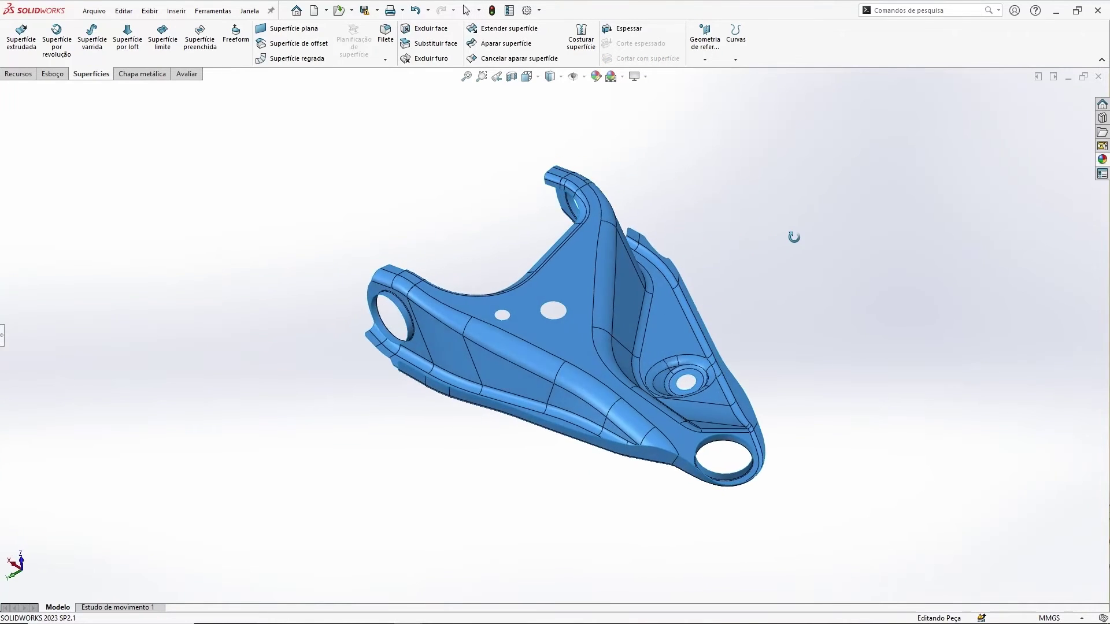
scroll(512, 445, "down", 3)
middle_click_drag(520, 434, 534, 427)
middle_click_drag(257, 345, 375, 374, "ctrl")
scroll(376, 308, "down", 5)
middle_click_drag(376, 308, 558, 387)
scroll(590, 377, "up", 10)
scroll(572, 436, "up", 5)
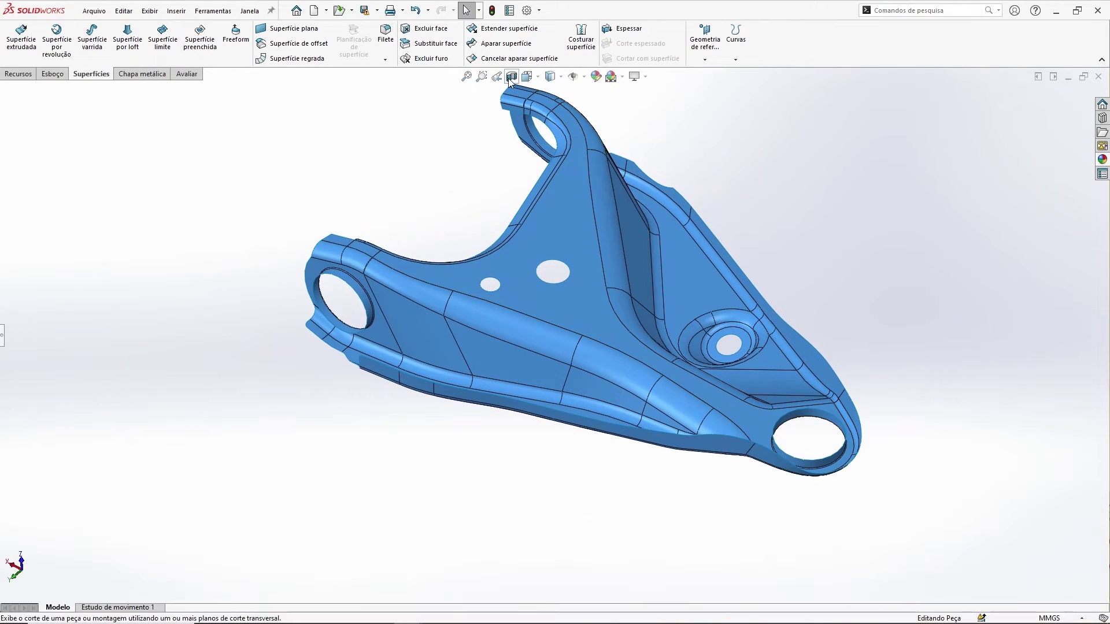
Step: Apply a lengthwise section view through the blue control arm's holes and inspect the cut wall up close
left_click(511, 77)
left_click_drag(522, 411, 578, 368)
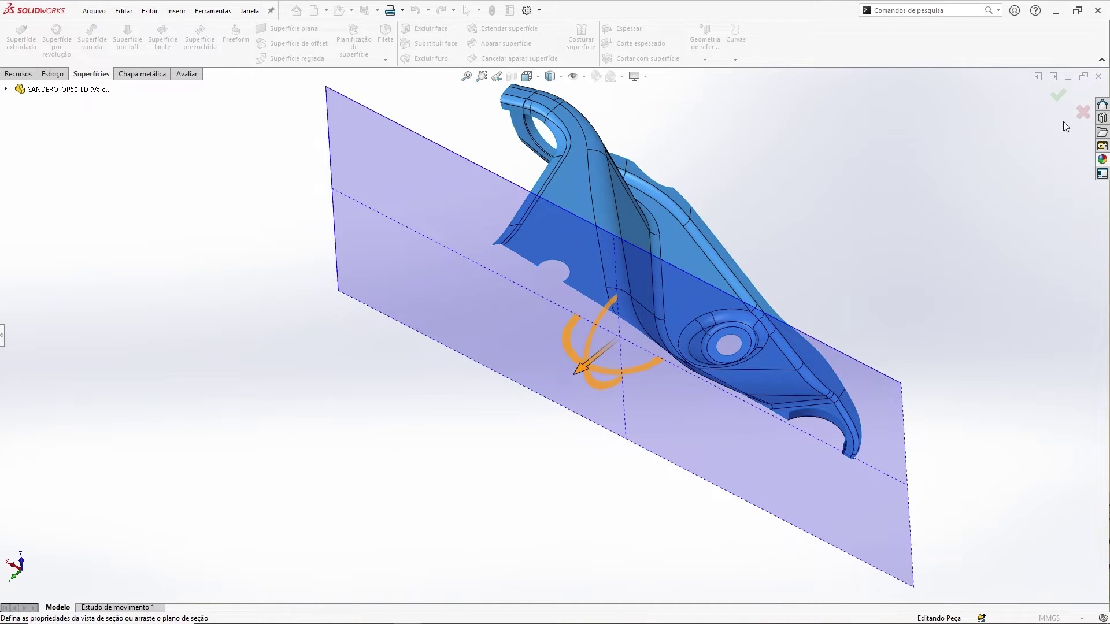
left_click(1056, 98)
middle_click_drag(1057, 100, 551, 312)
scroll(563, 306, "down", 5)
scroll(549, 286, "down", 9)
scroll(555, 313, "up", 10)
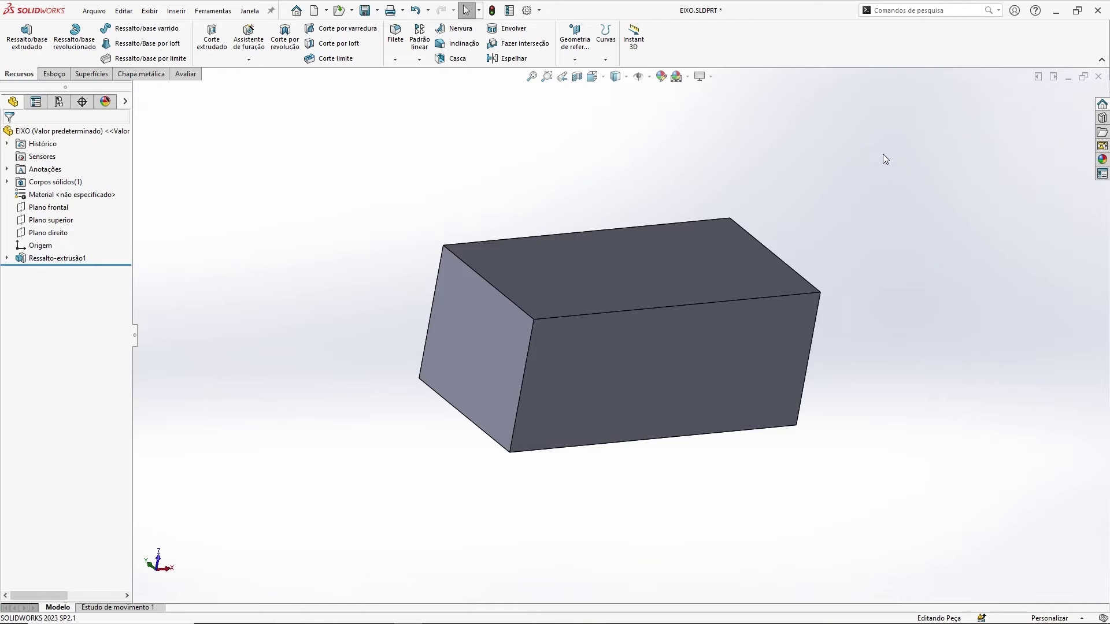
Step: Highlight the EIXO block's extrusion, expand its contents and highlight the sketch it is built on
middle_click_drag(857, 191, 838, 178)
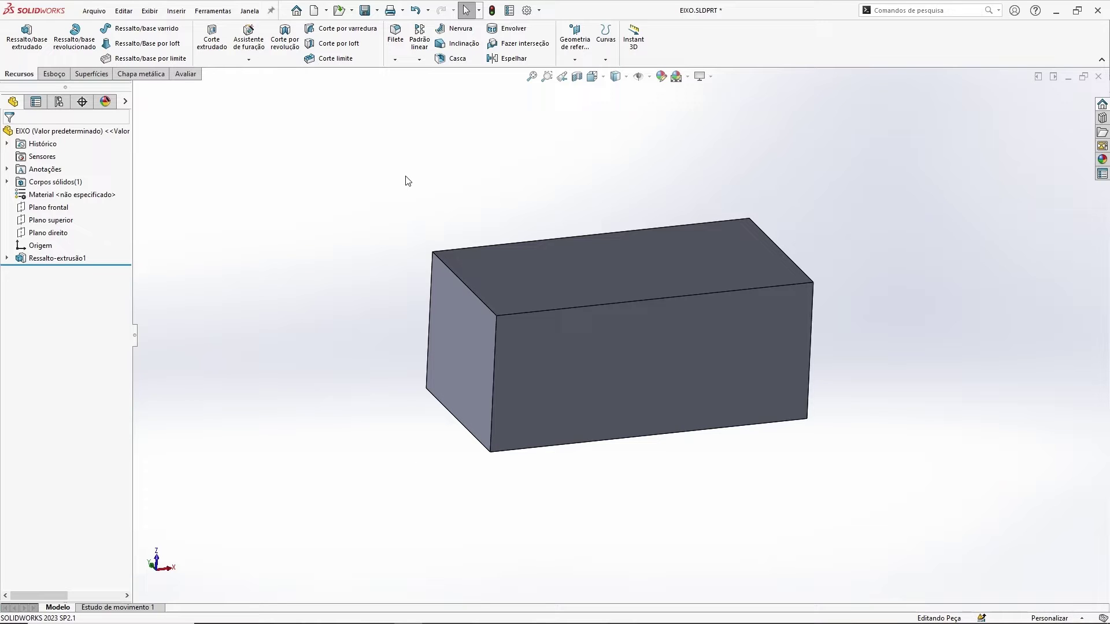
left_click(47, 260)
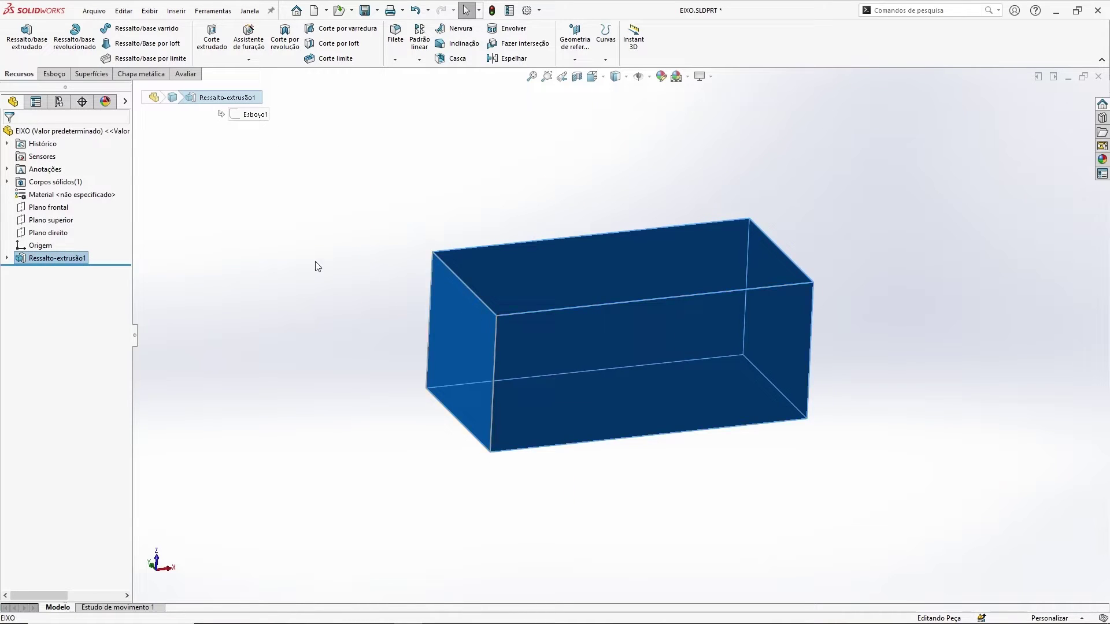
left_click(223, 265)
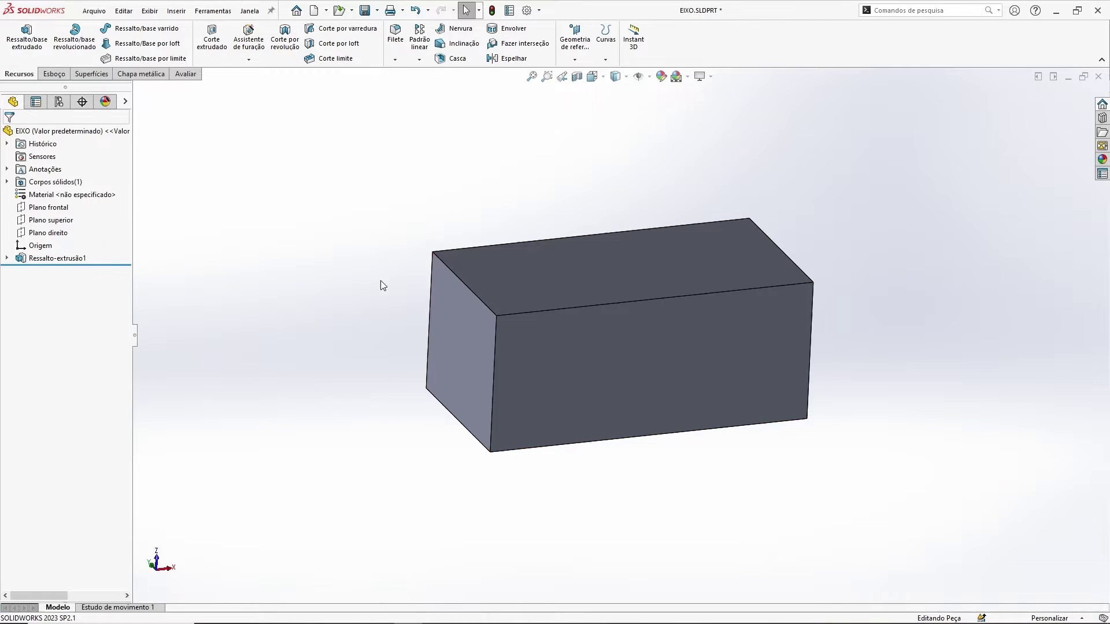
left_click(7, 258)
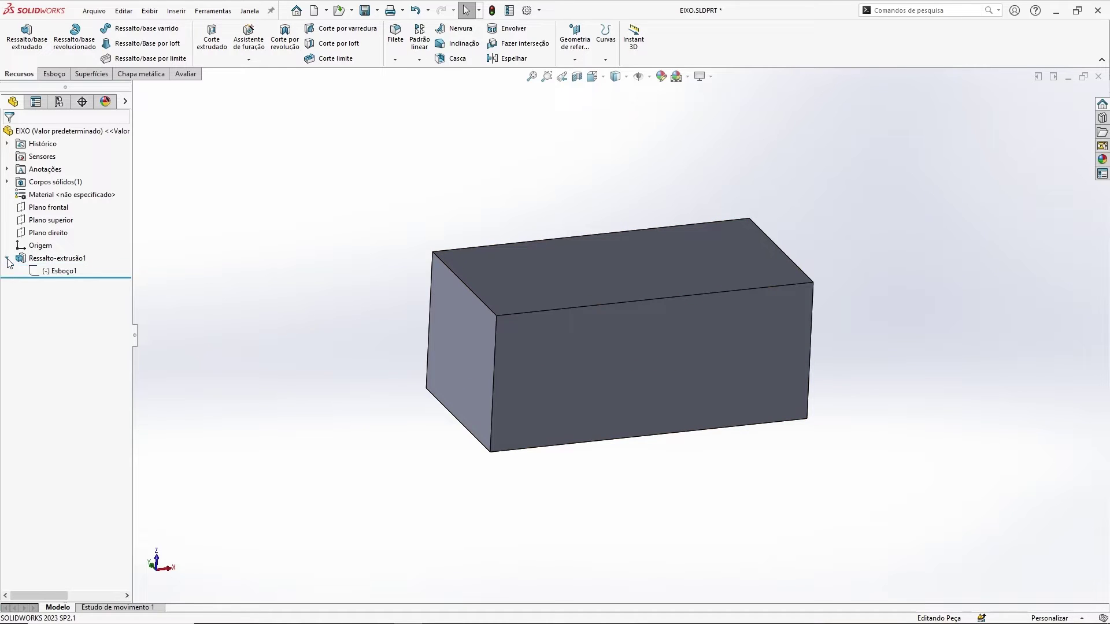
left_click(62, 272)
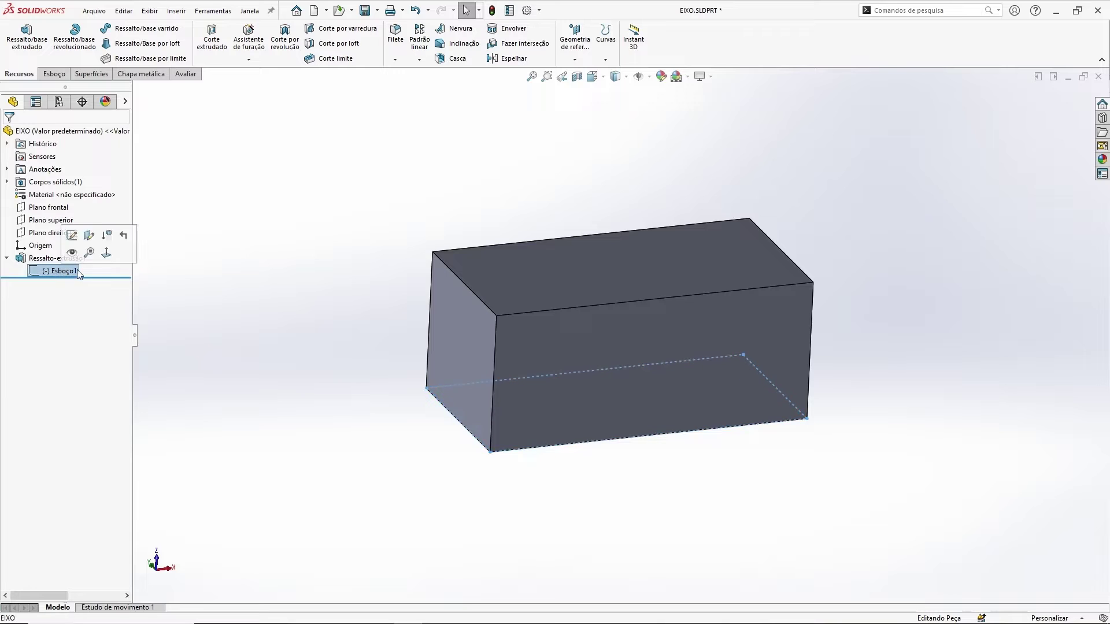
mouse_move(598, 220)
middle_mouse_down()
mouse_move(601, 379)
mouse_move(597, 240)
middle_mouse_up()
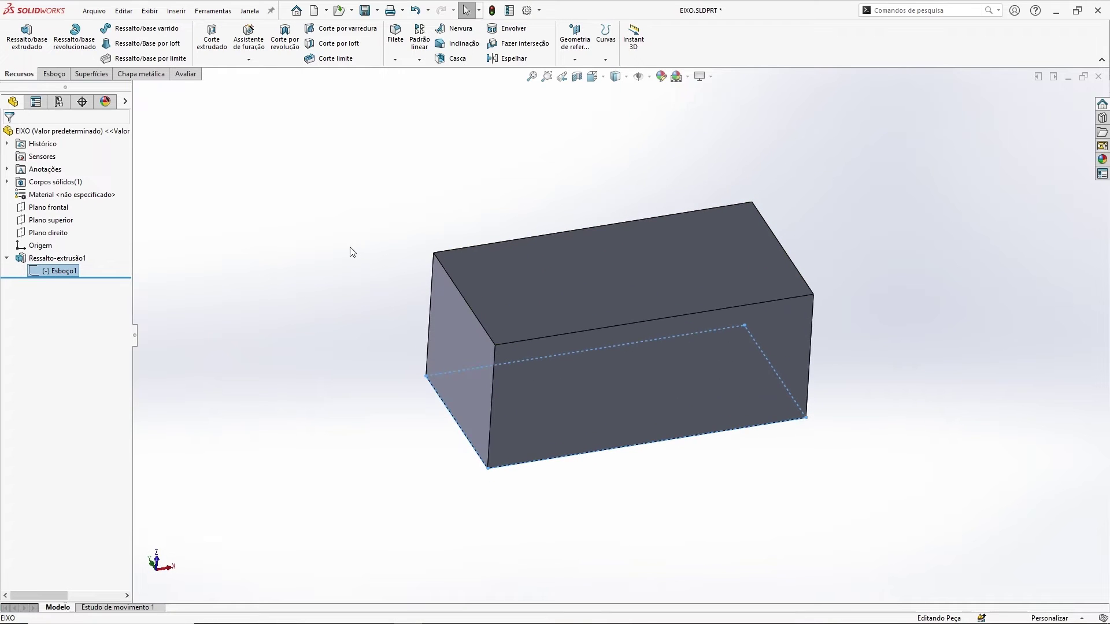
left_click(69, 272)
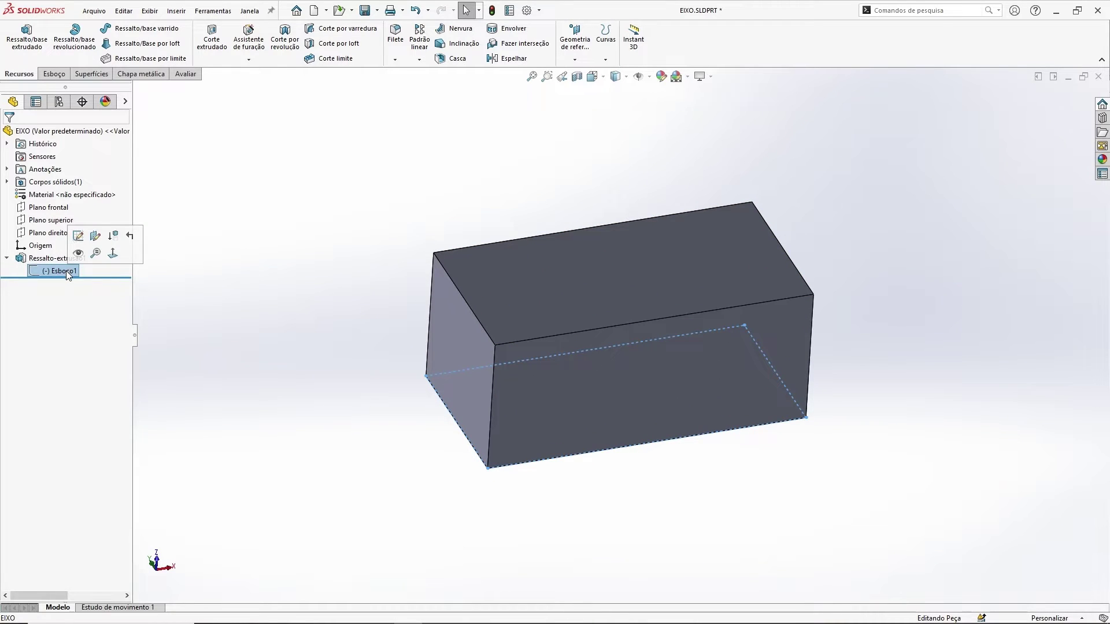
left_click(191, 287)
Step: Edit the block's base sketch, stretching the rectangle to about 143 mm long and reducing its height, and rebuild the block
left_click(71, 275)
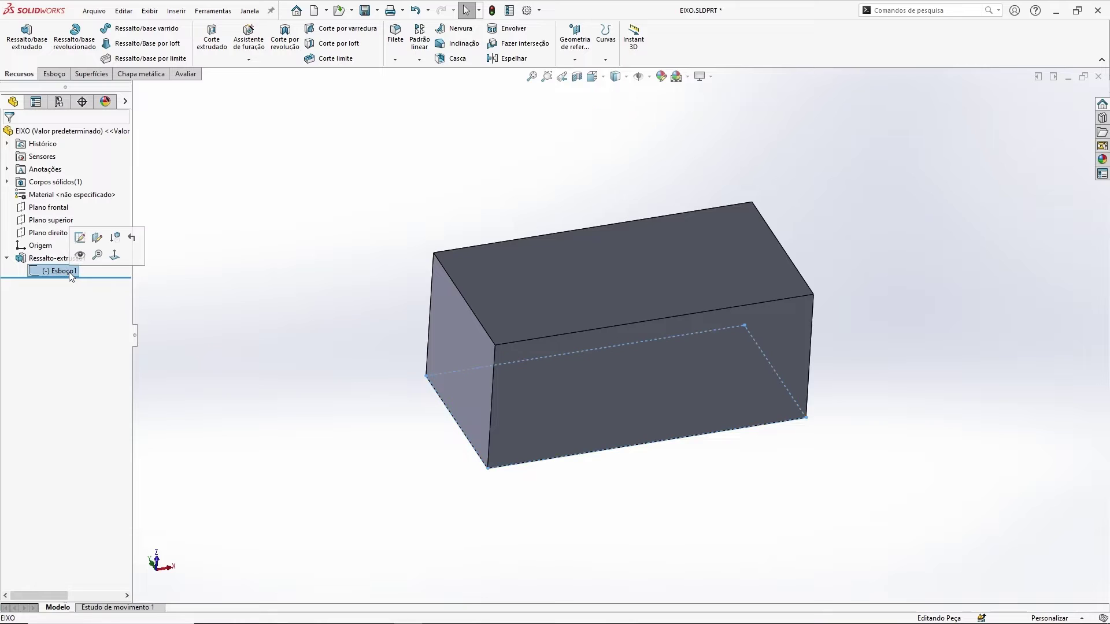
left_click(80, 238)
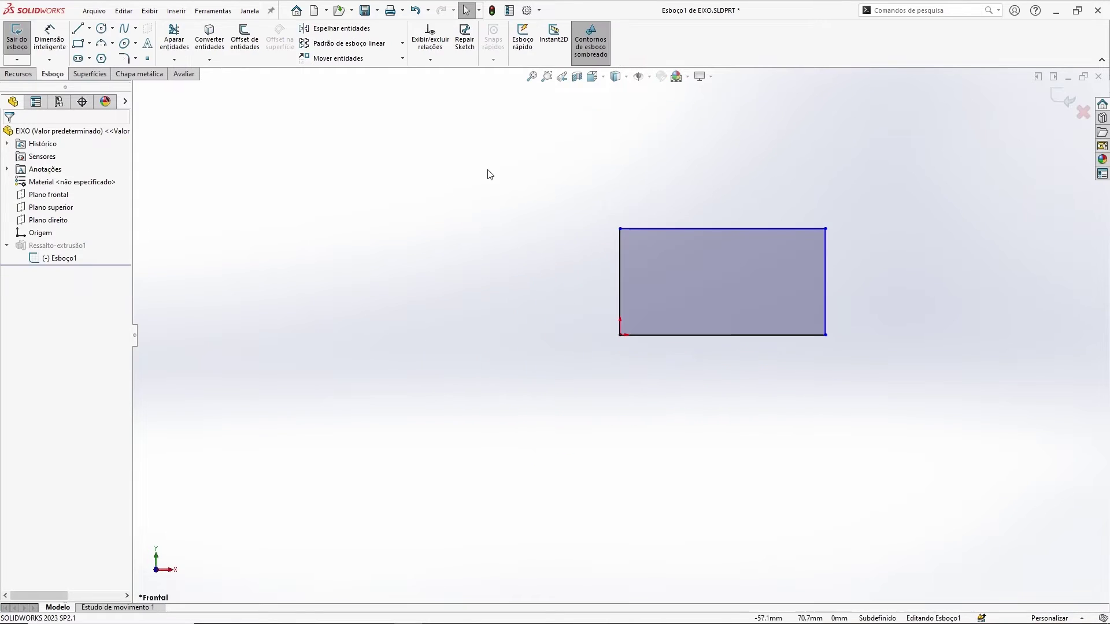
left_click_drag(828, 230, 907, 271)
left_click(914, 176)
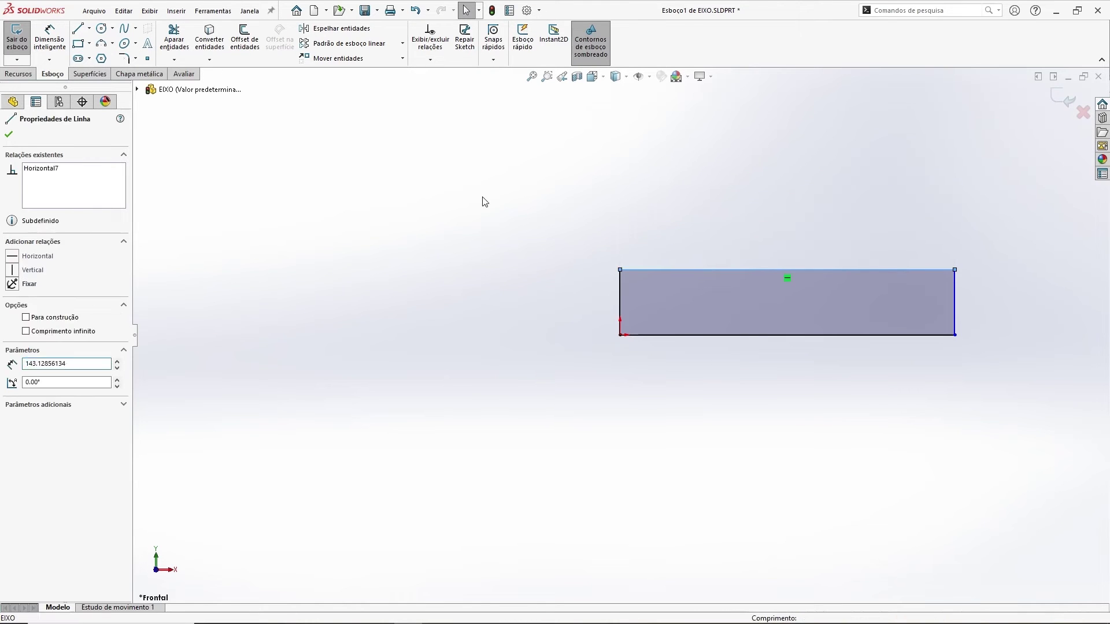
left_click(928, 145)
left_click(1057, 98)
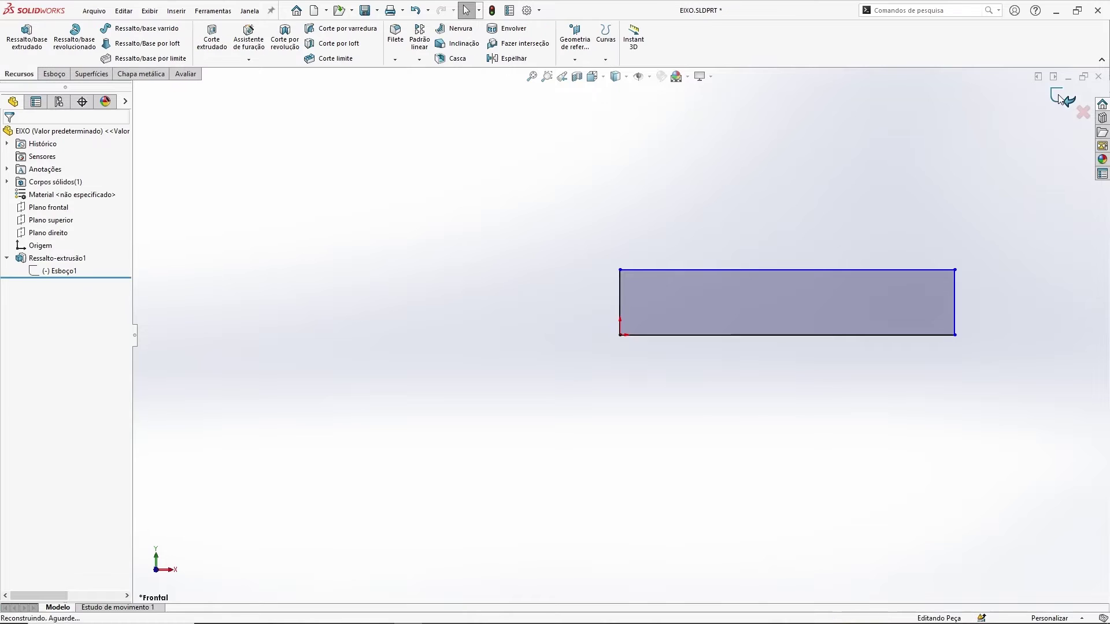
middle_click_drag(894, 204, 667, 207)
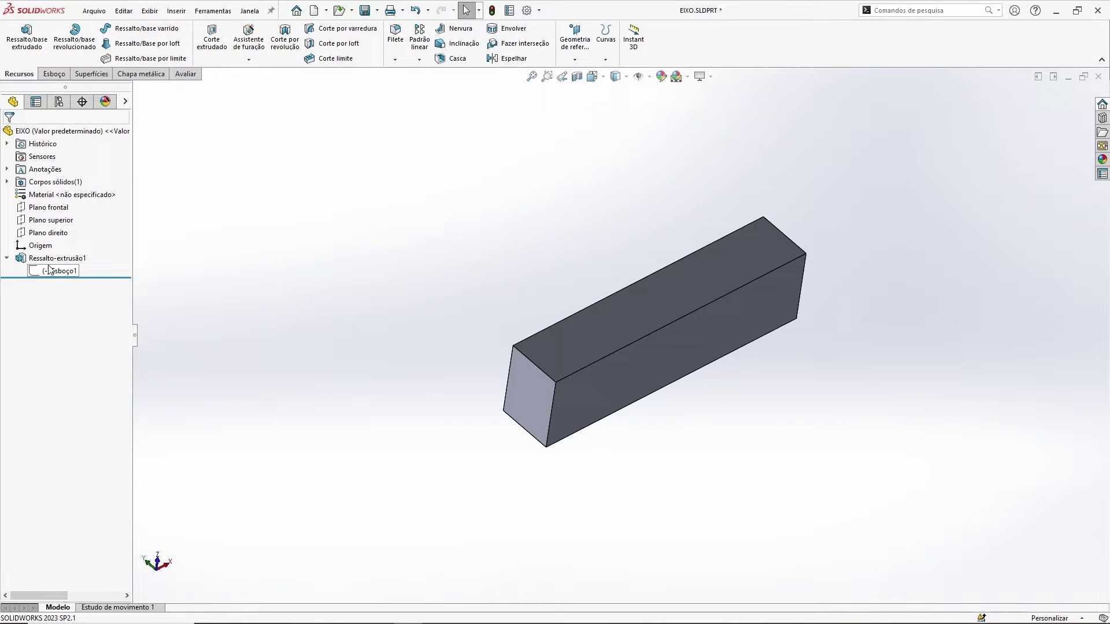
middle_click_drag(583, 261, 588, 205)
scroll(484, 298, "down", 1)
middle_click_drag(532, 282, 483, 266, "ctrl")
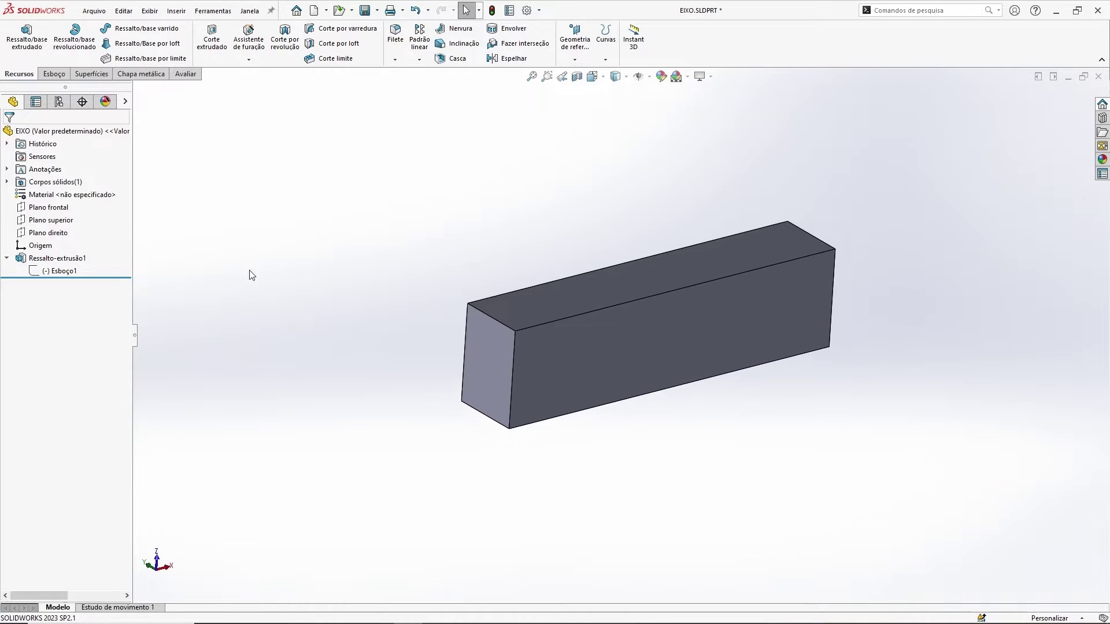
Step: Edit the block's extrusion feature and set its blind depth to 6 mm
left_click(55, 258)
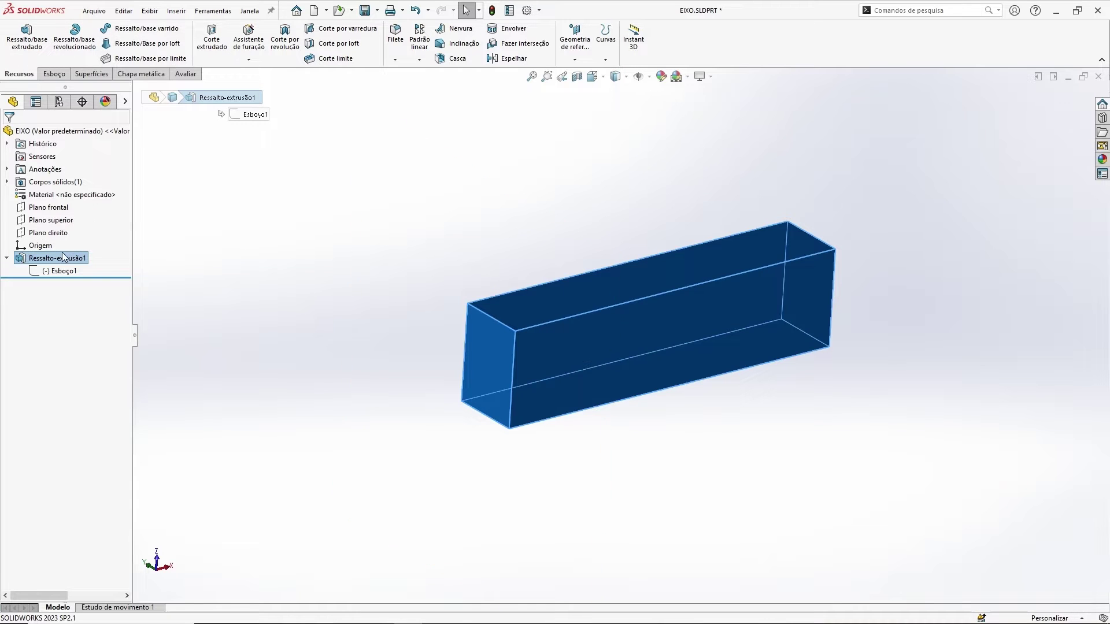
left_click(218, 250)
left_click(58, 258)
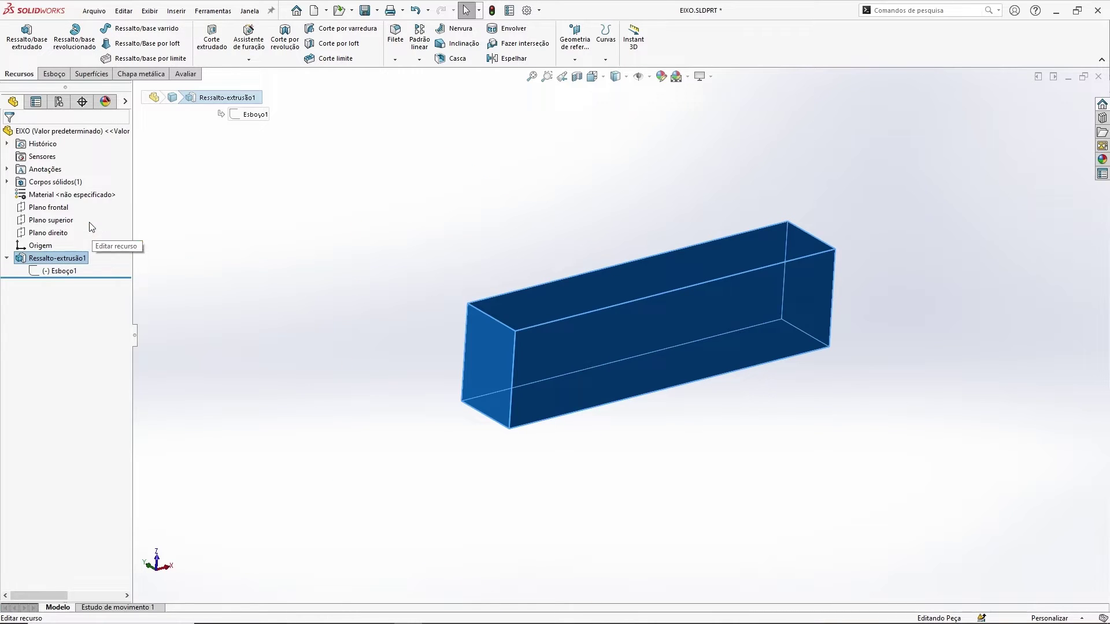
left_click(91, 227)
left_click(652, 272)
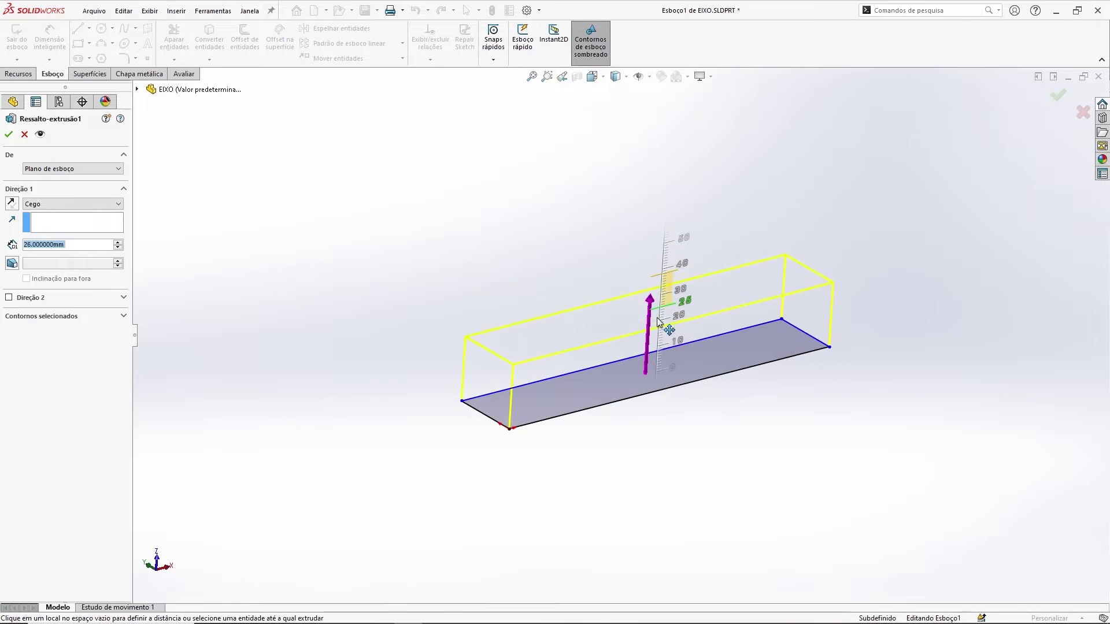
left_click(653, 362)
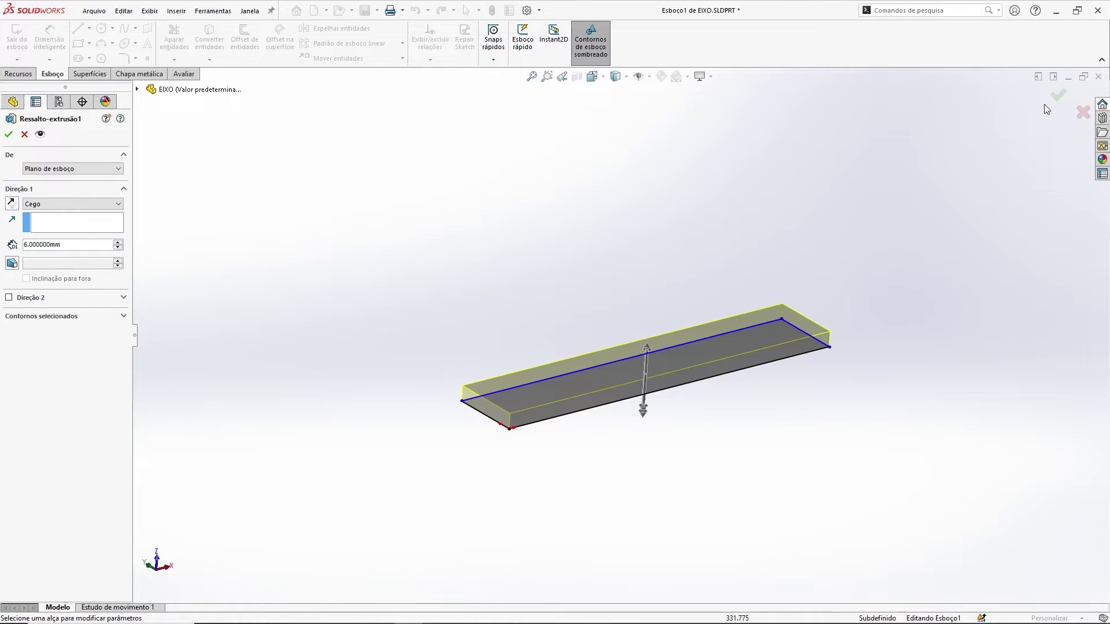
left_click(1057, 95)
middle_click_drag(887, 197, 881, 231)
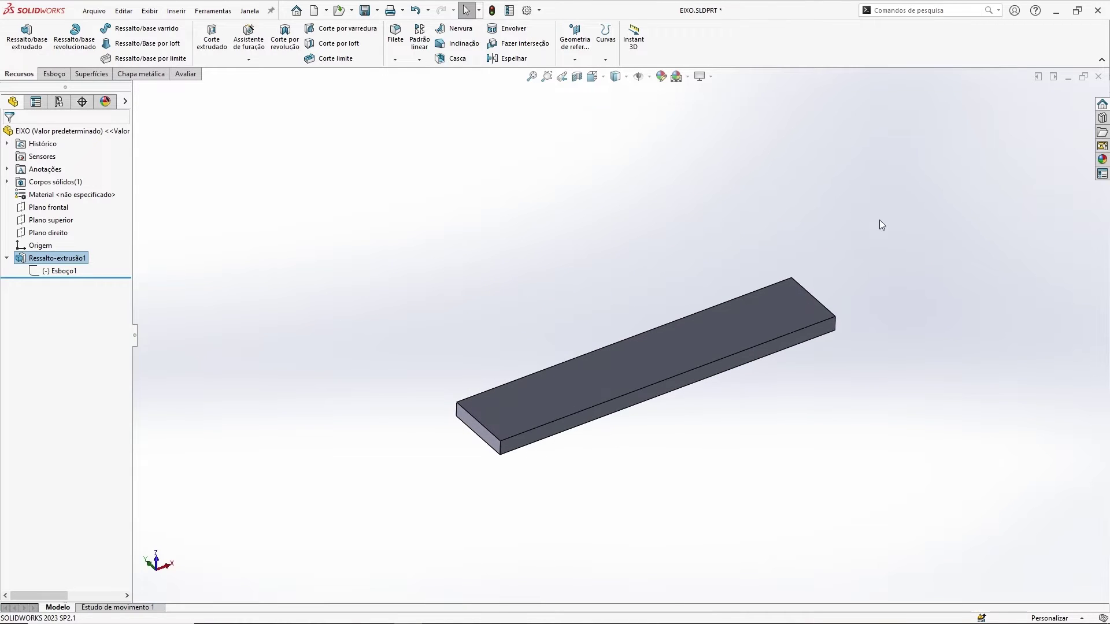
left_click(500, 215)
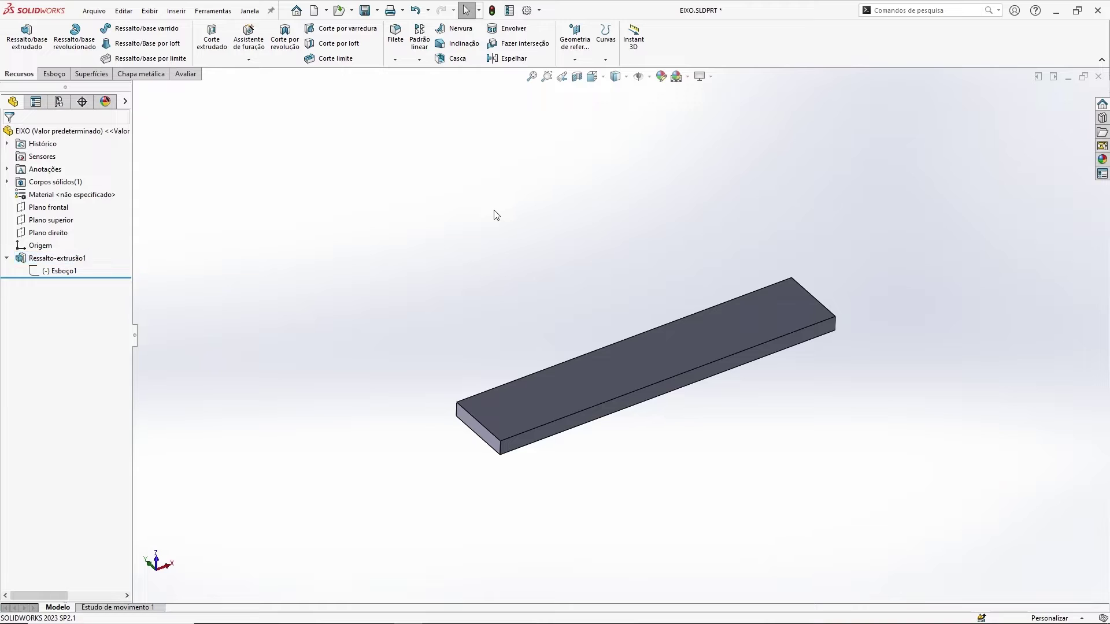
Step: Delete the block's extrusion feature while keeping its sketch
left_click(73, 260)
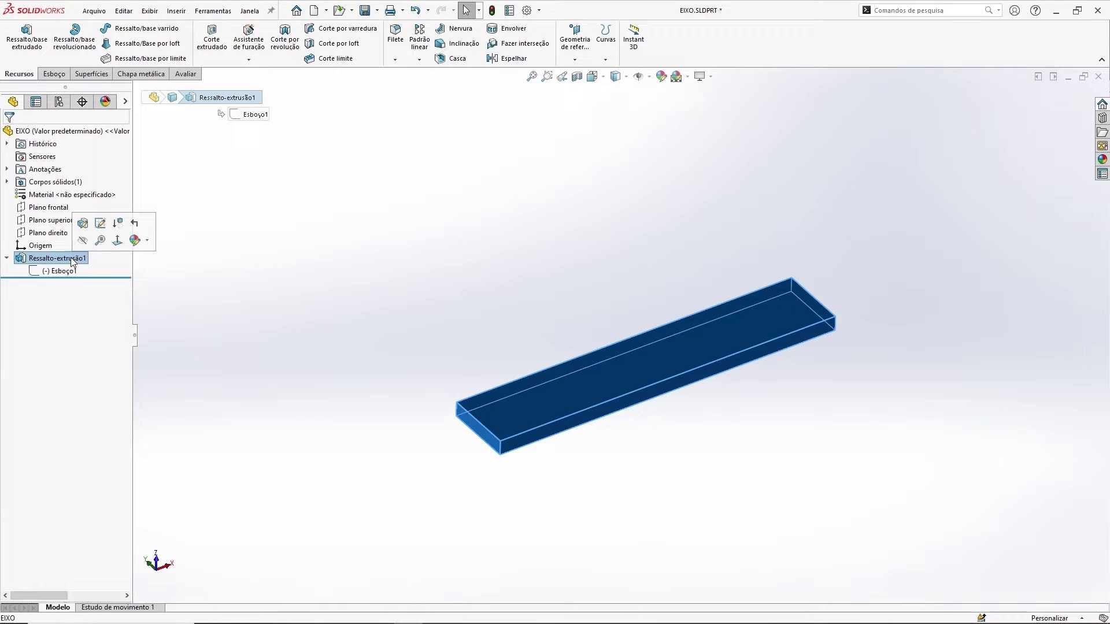
key("Delete")
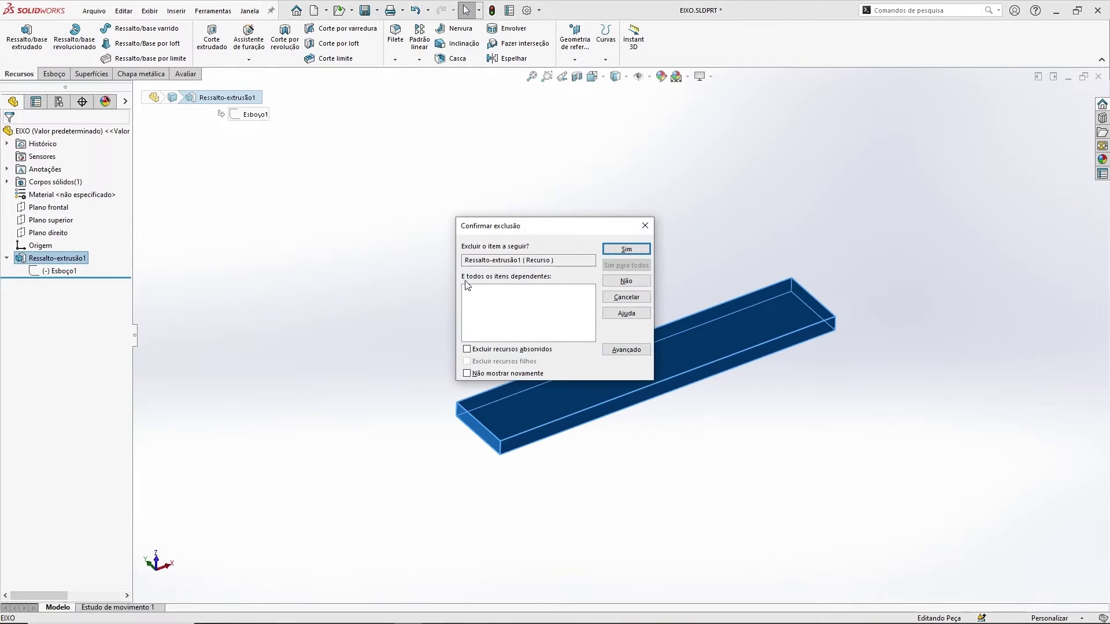
left_click(625, 251)
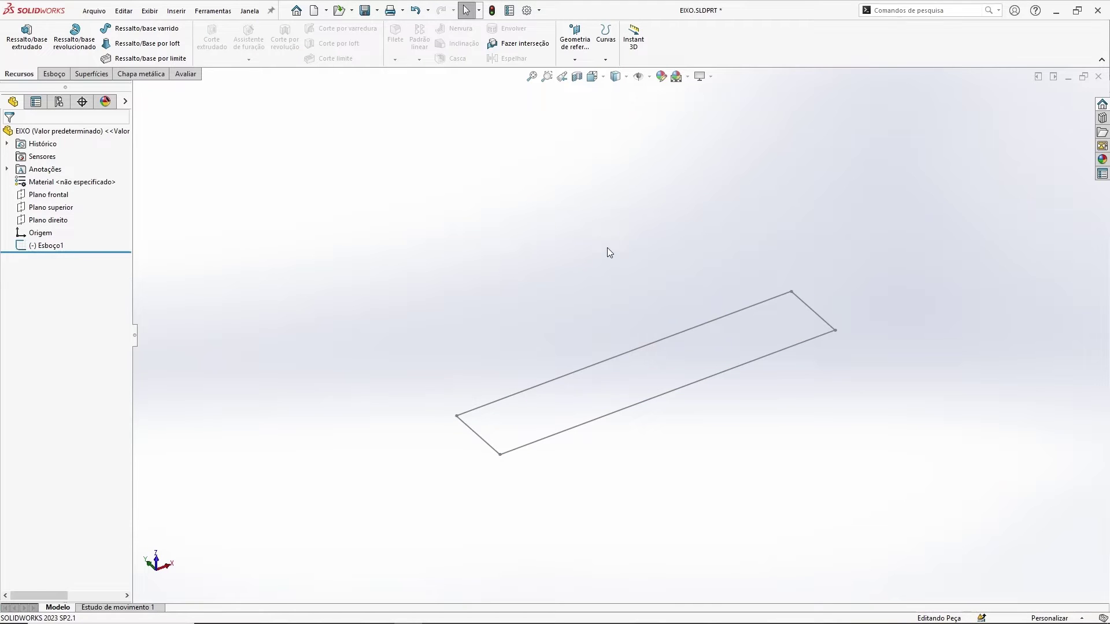
Step: Delete the leftover rectangle sketch from the EIXO part
left_click(53, 247)
key("Delete")
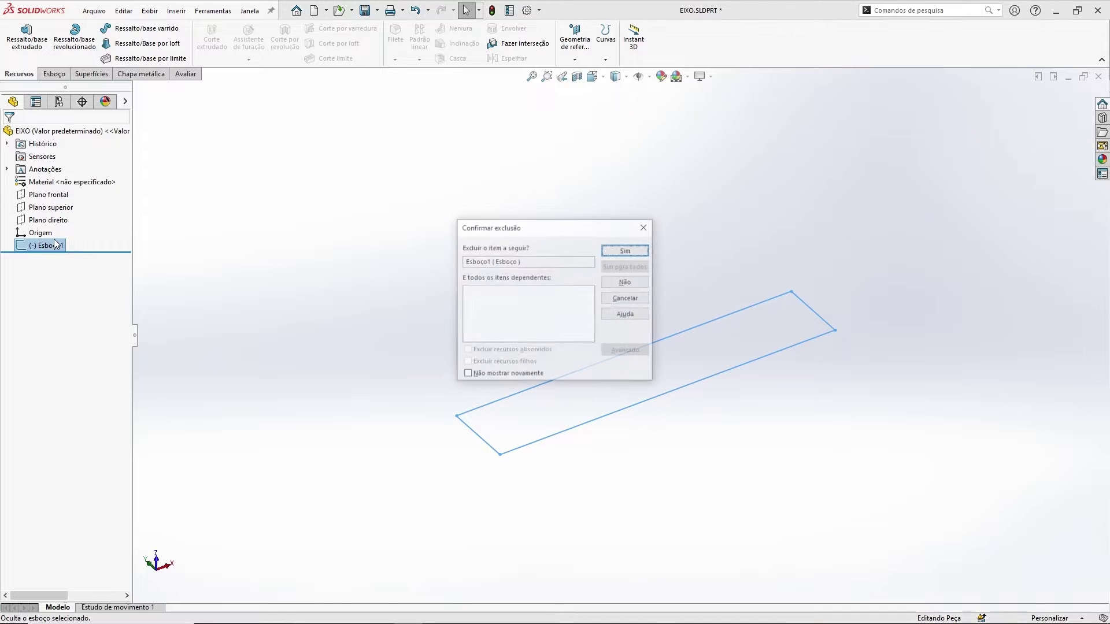
left_click(625, 250)
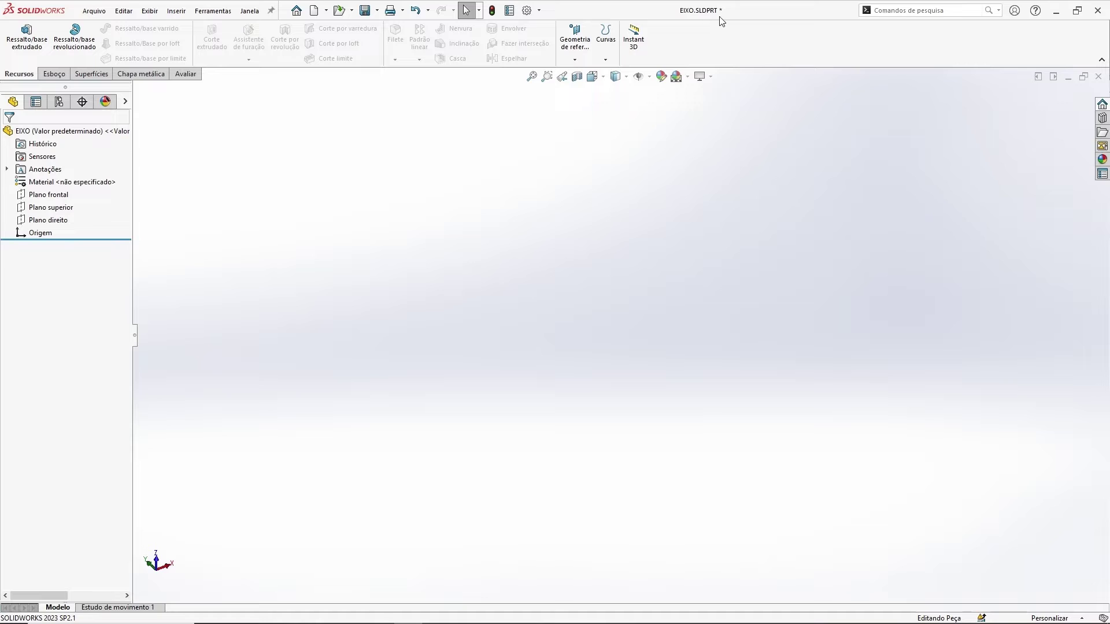
Step: Start a new sketch on the front plane (Plano frontal) and highlight the origin
left_click(55, 75)
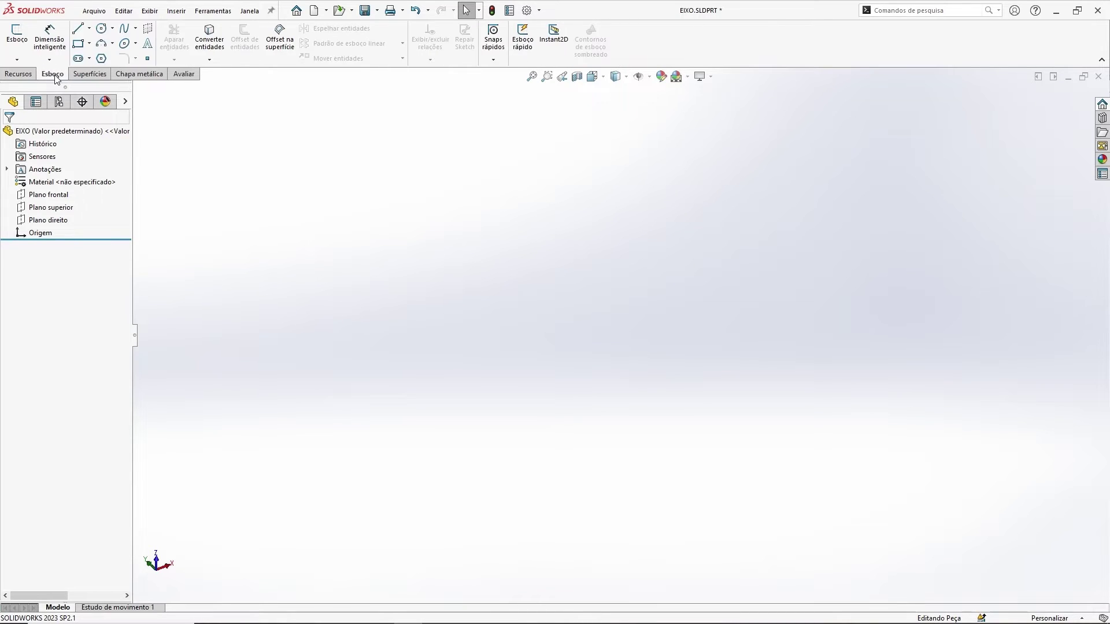
left_click(18, 38)
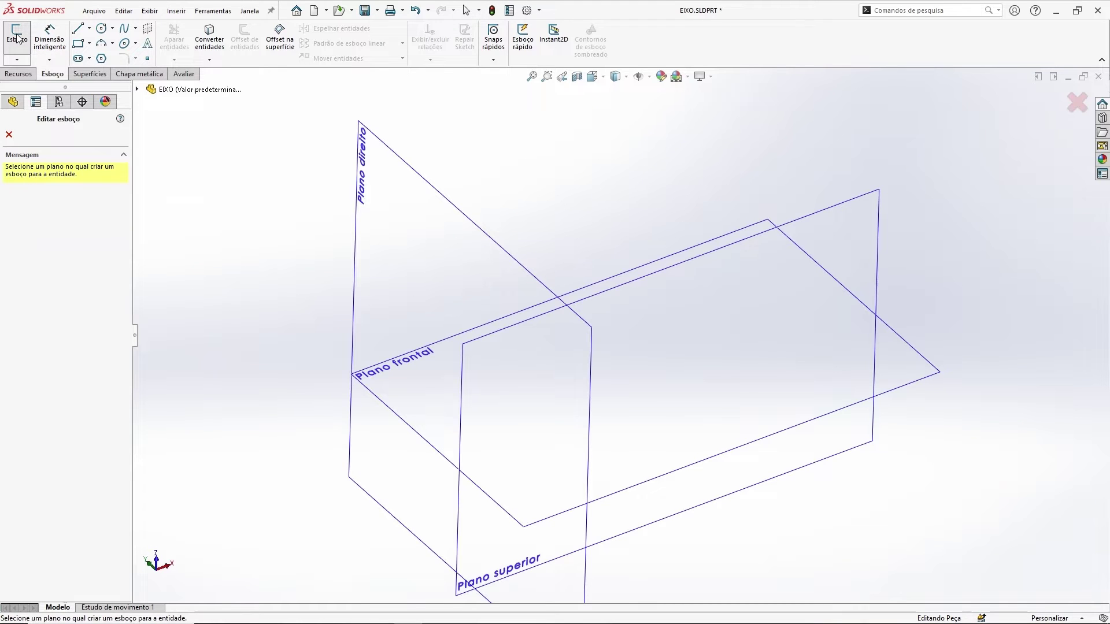
middle_click_drag(569, 306, 573, 278)
middle_click_drag(536, 210, 696, 562)
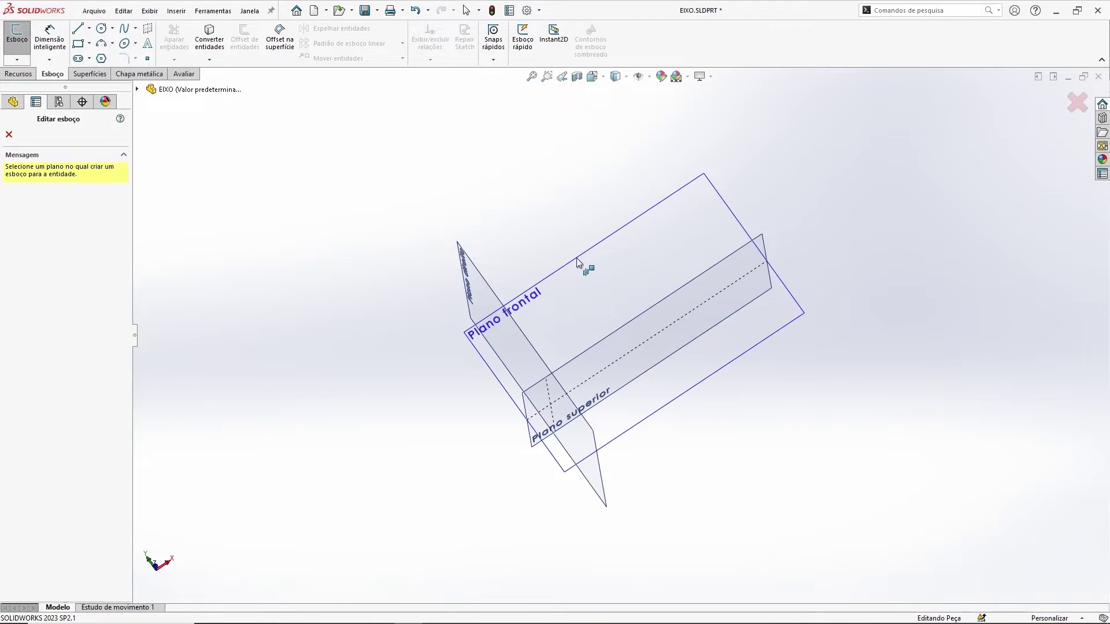
left_click(550, 293)
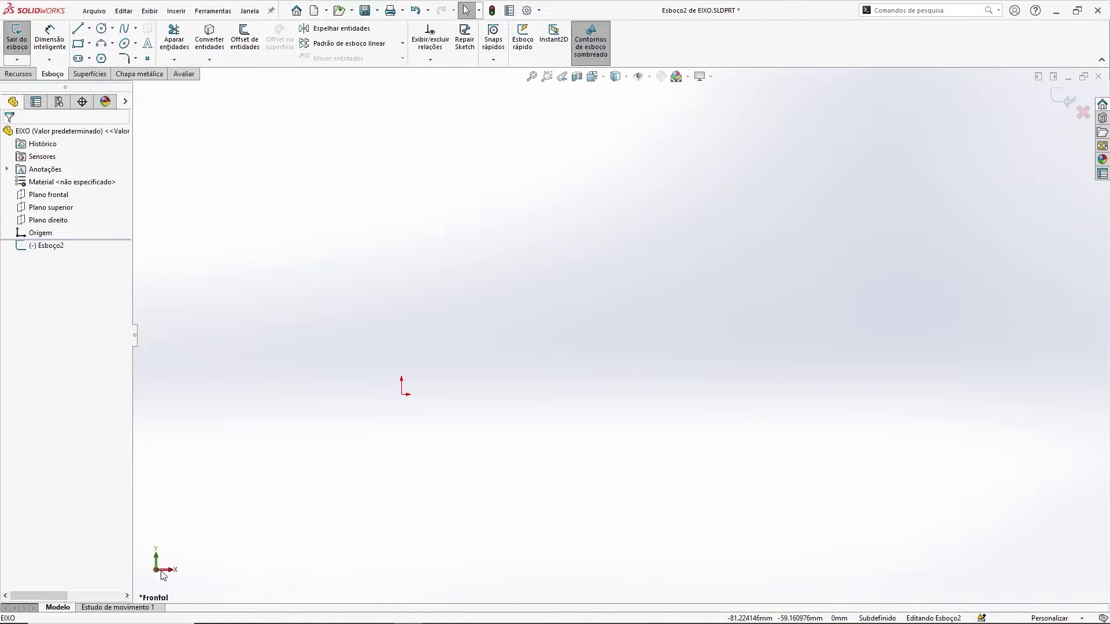
left_click(401, 394)
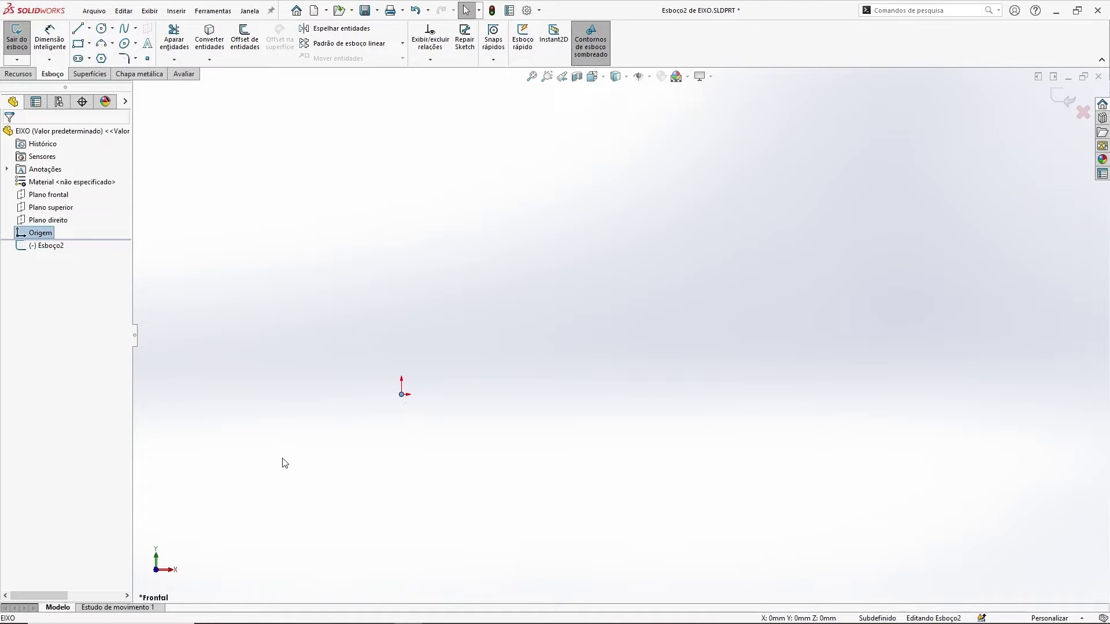
left_click(312, 184)
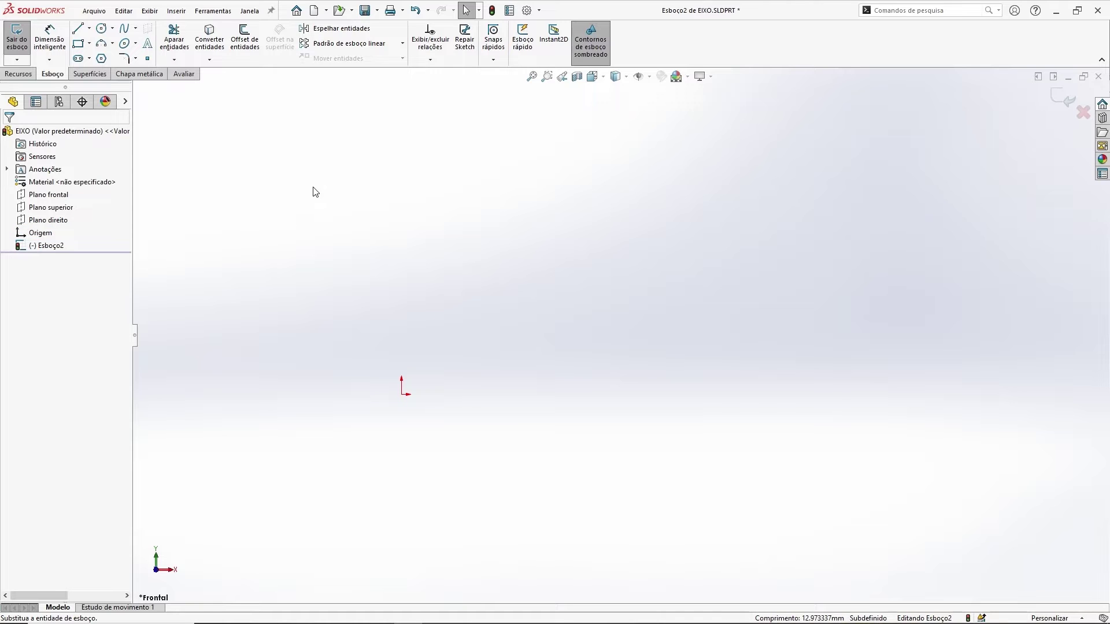
Step: From the origin, draw connected lines for a vertical end about 19 mm high, a horizontal shoulder and a raised collar about 10 mm wide
left_click(78, 28)
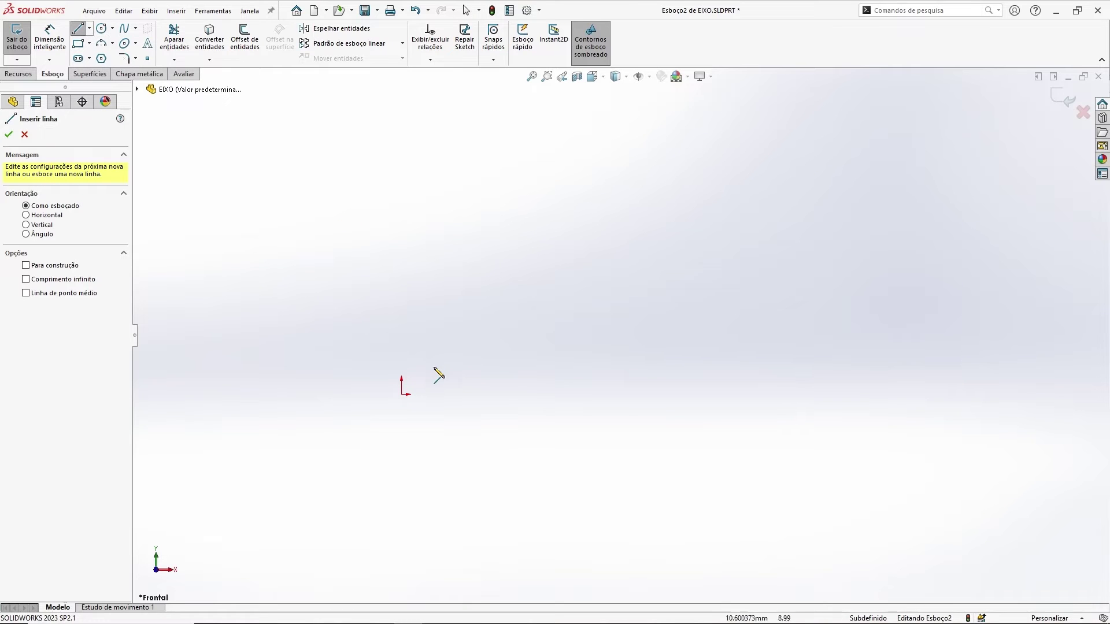
left_click(402, 394)
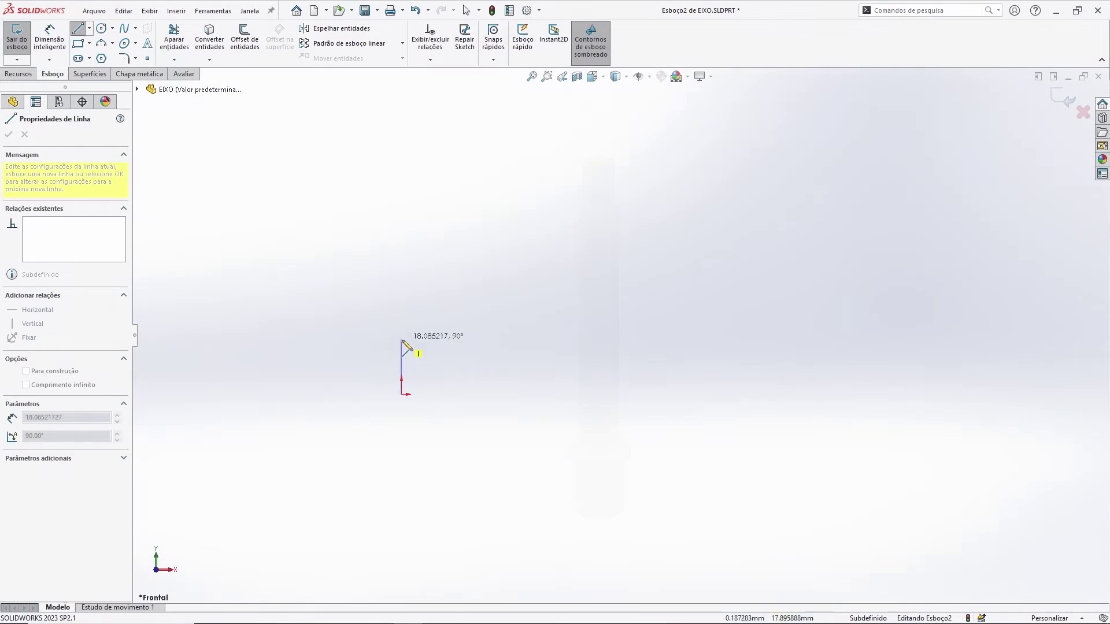
mouse_move(401, 394)
left_mouse_down()
mouse_move(193, 112)
mouse_move(394, 317)
mouse_move(404, 390)
mouse_move(402, 336)
left_mouse_up()
left_click(401, 335)
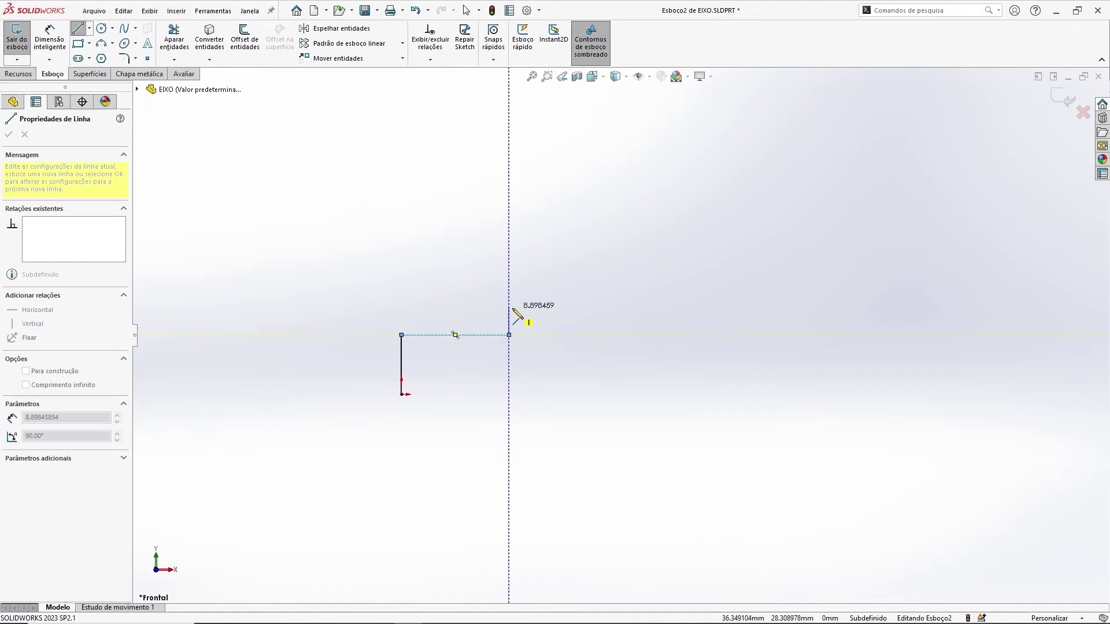
left_click(508, 334)
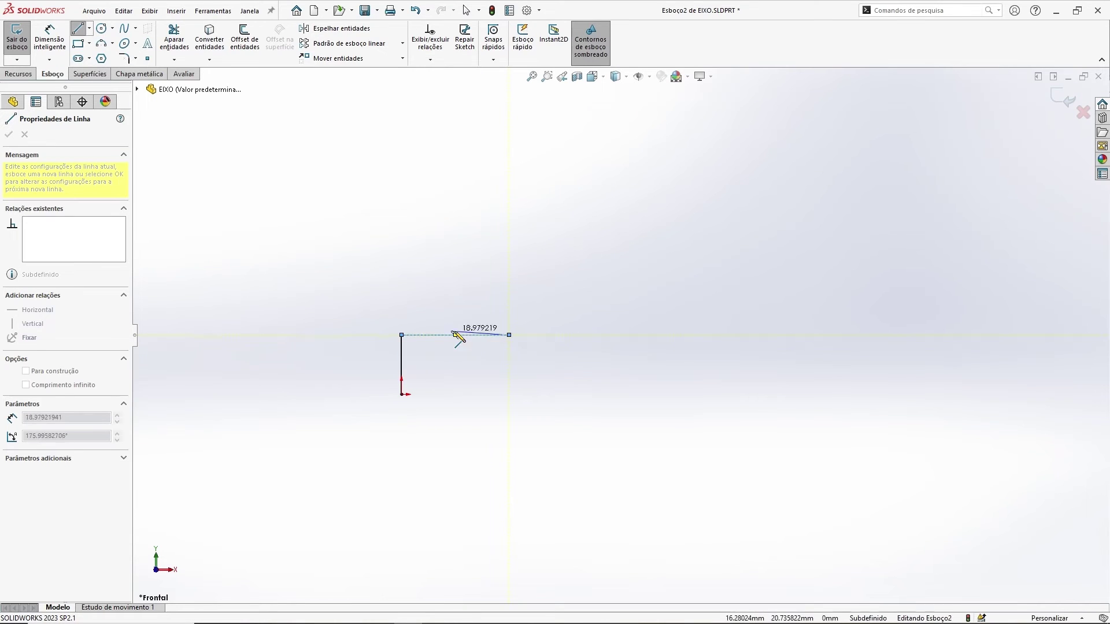
left_click(508, 303)
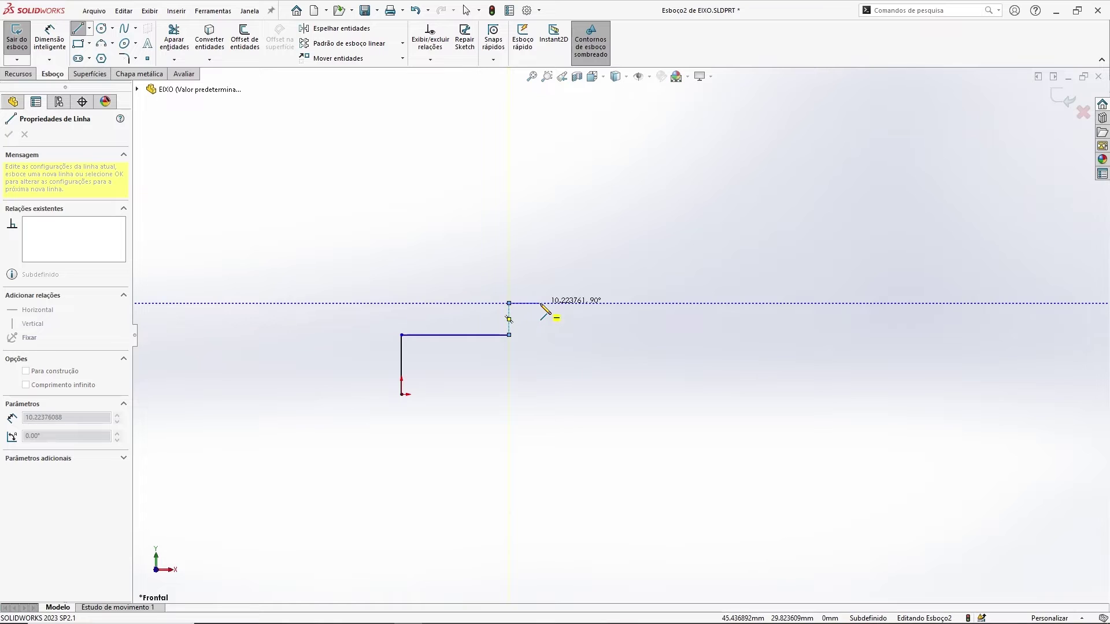
left_click(540, 303)
left_click(540, 353)
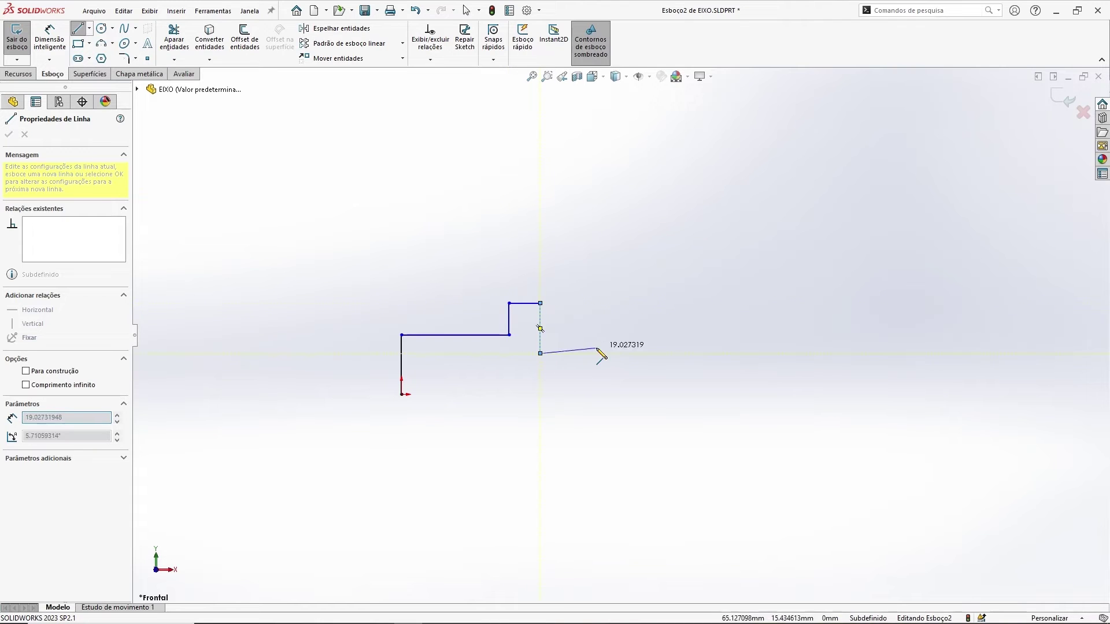
Step: Continue the outline with a long horizontal section and a smaller end step, closing it at the origin with a base line about 169 mm long
left_click(864, 353)
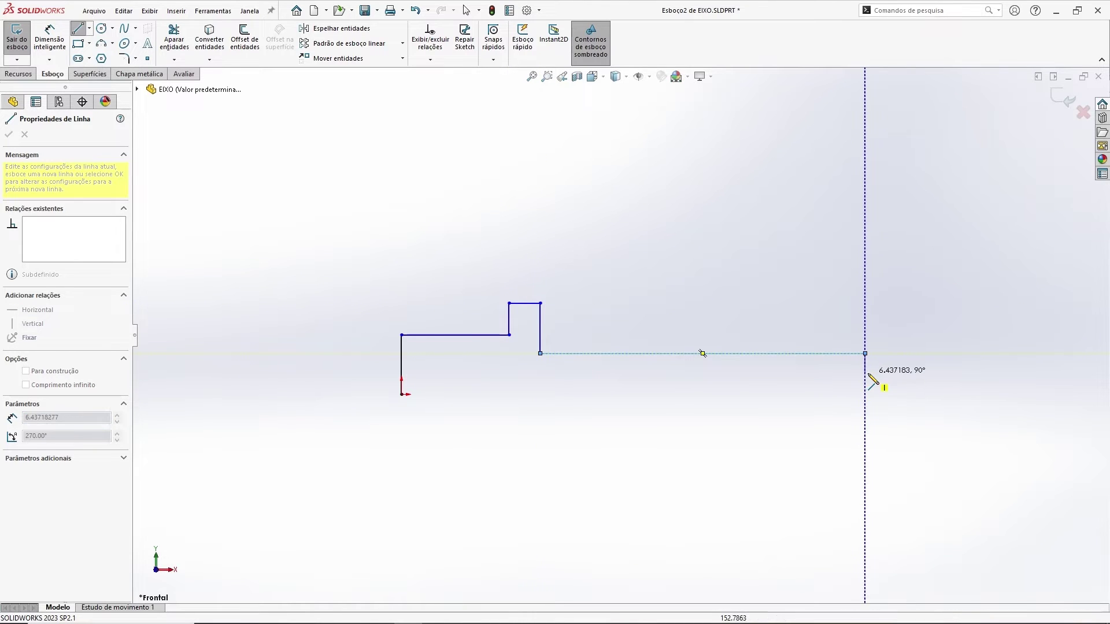
left_click(919, 375)
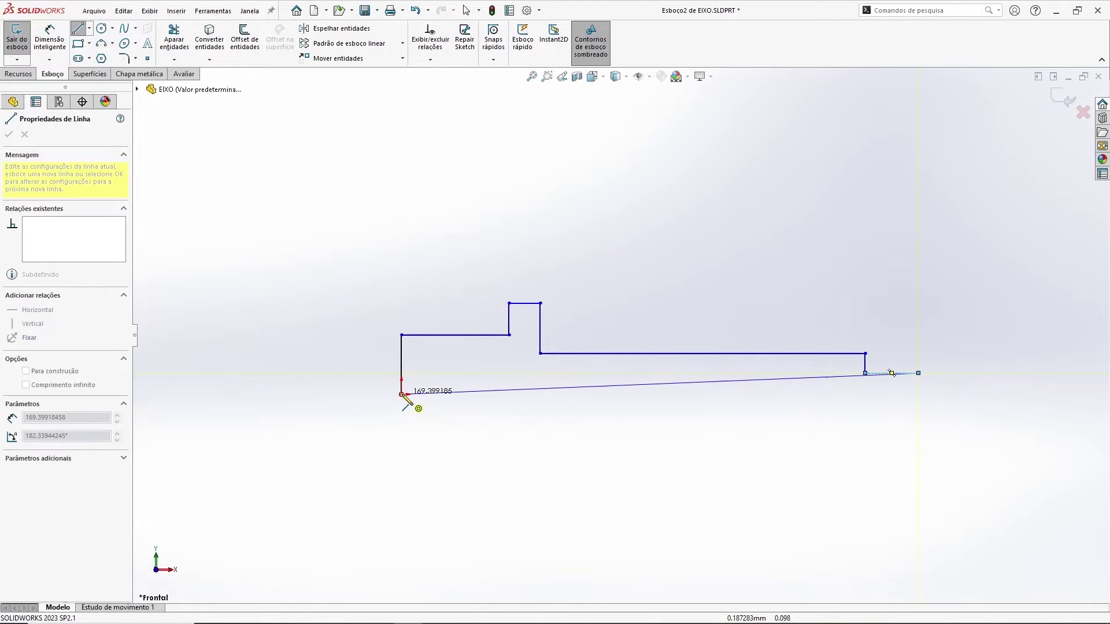
left_click(918, 396)
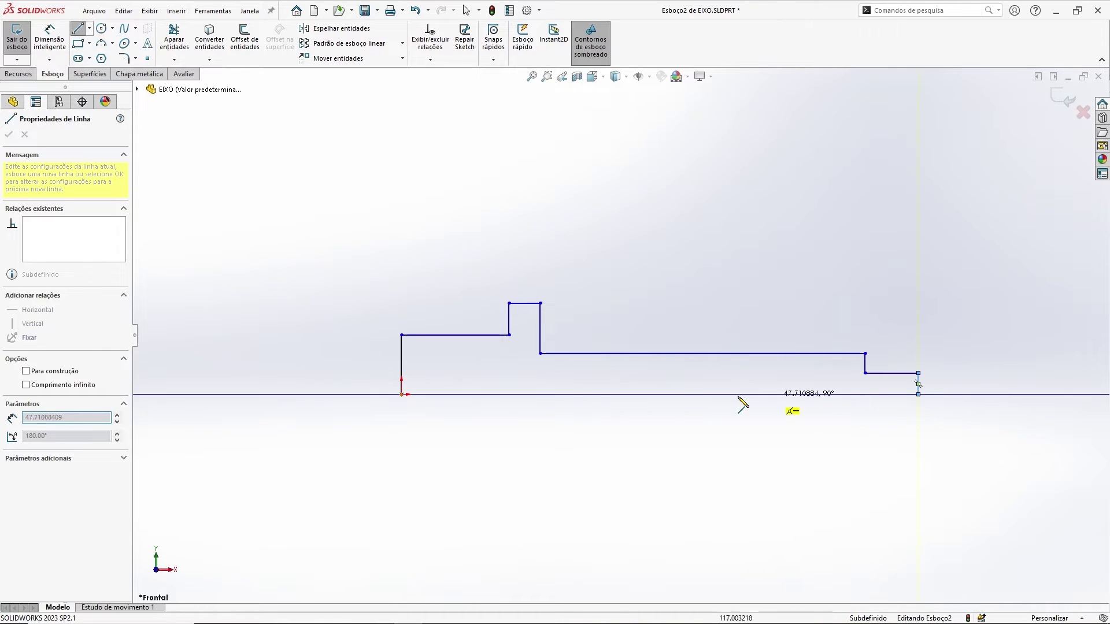
left_click(401, 395)
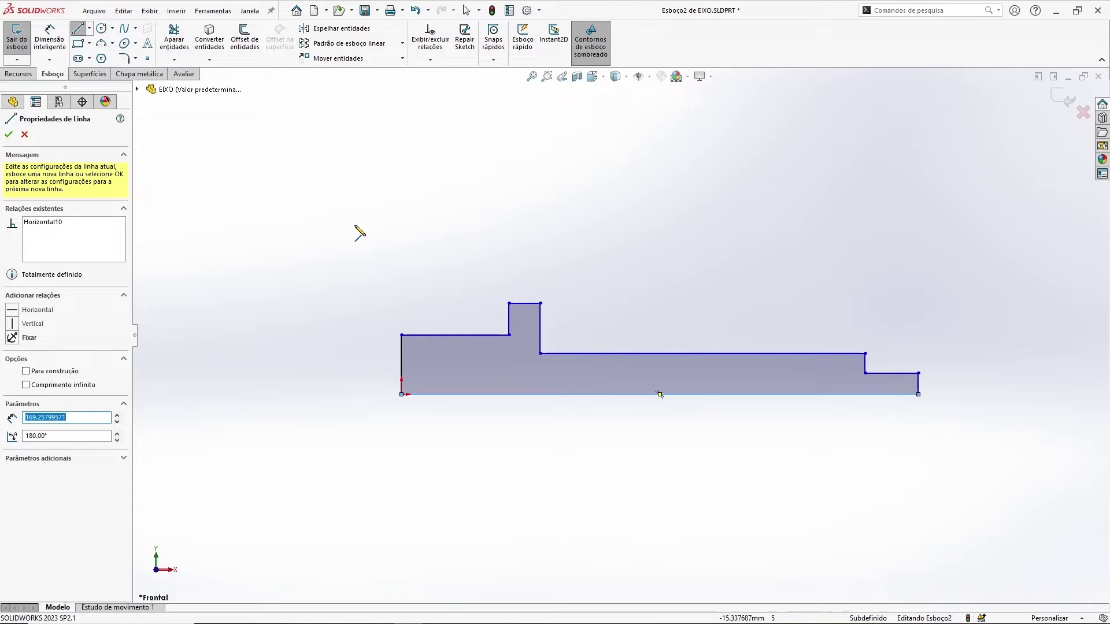
key("Escape")
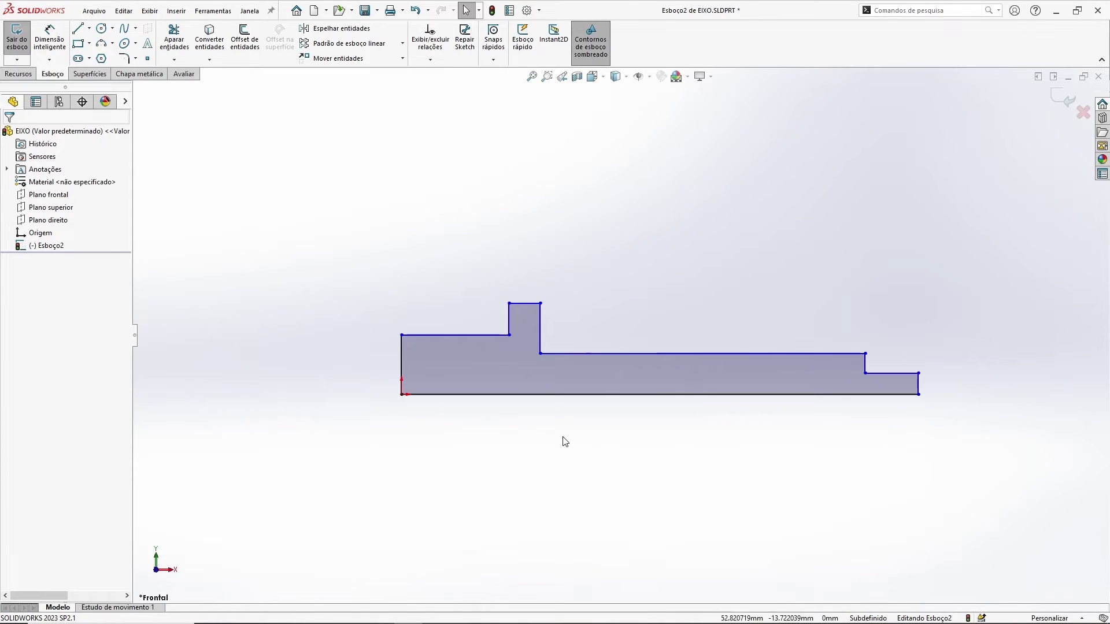
Step: Delete the collar's top line and undo the deletion
left_click(519, 304)
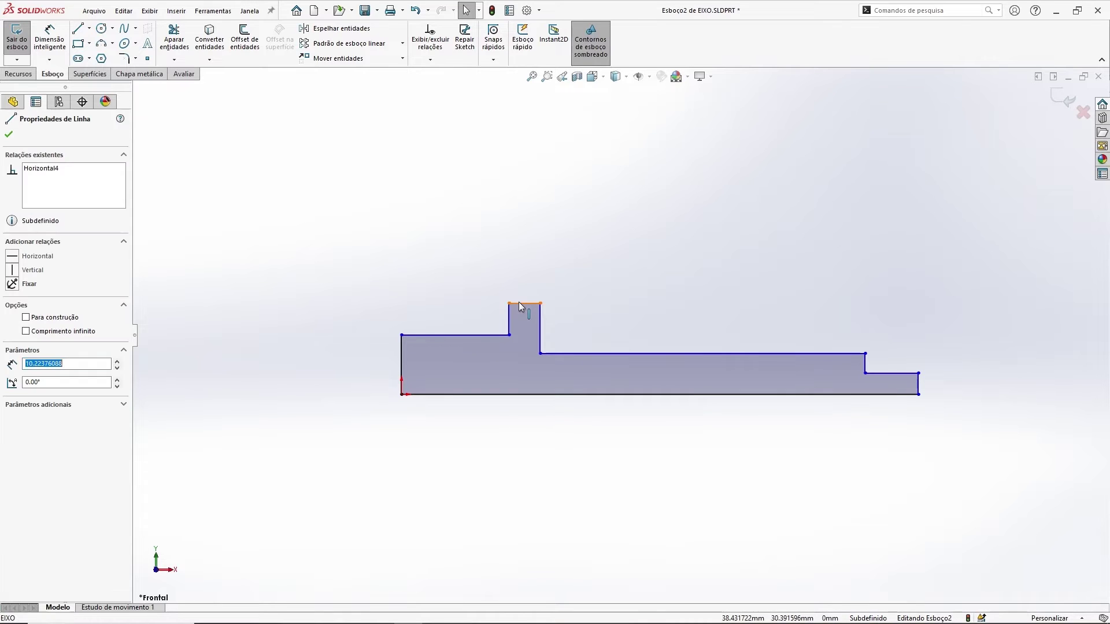
key("Delete")
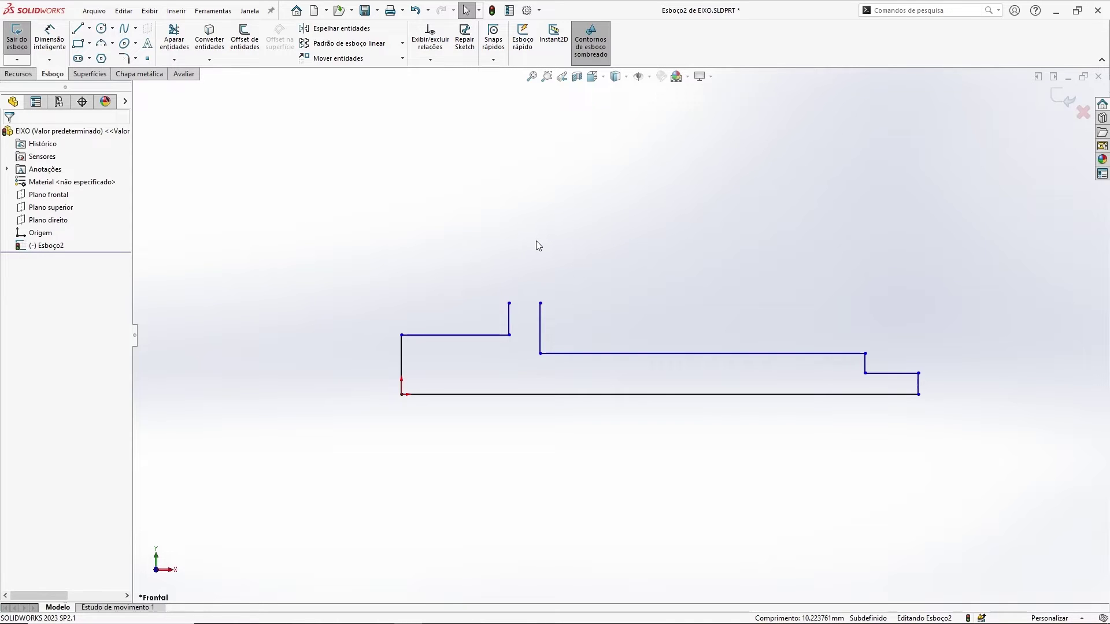
key("ctrl+z")
left_click(503, 243)
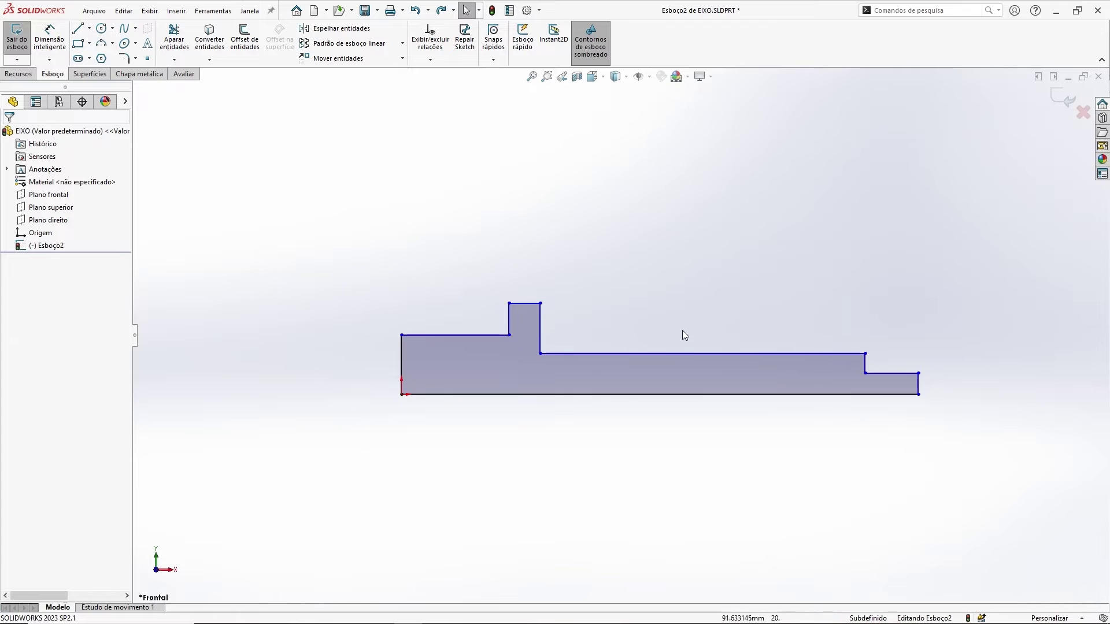
Step: Reshape the collar by moving its side and top lines, making it about 21.5 mm wide and slightly lower
middle_click_drag(726, 287, 695, 268, "ctrl")
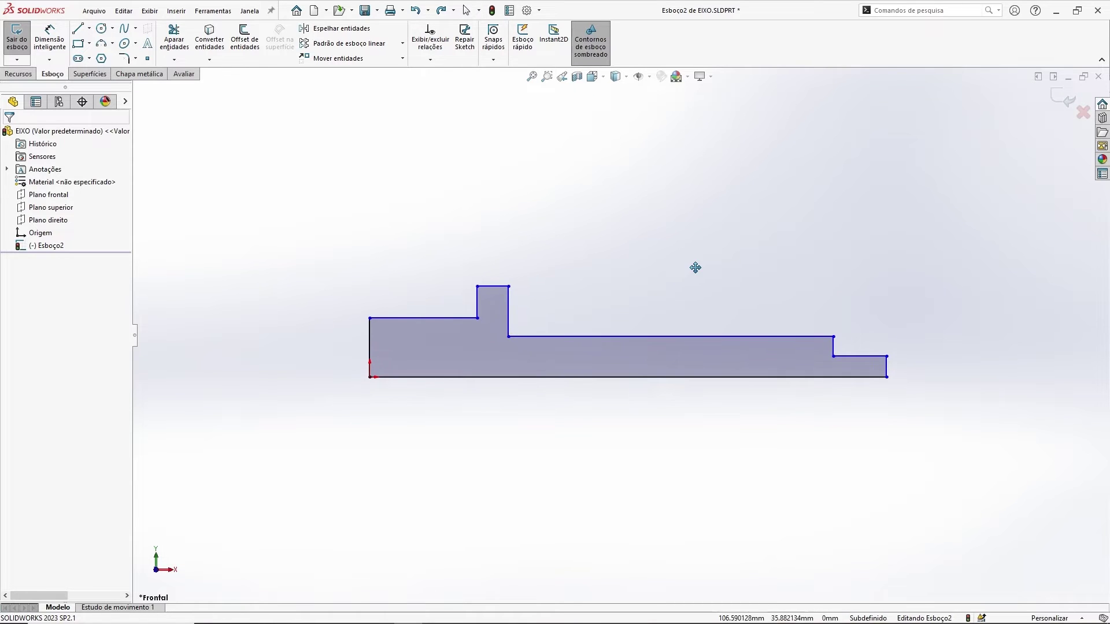
mouse_move(526, 243)
middle_mouse_down("ctrl")
mouse_move(763, 235)
mouse_move(465, 249)
mouse_move(768, 240)
mouse_move(422, 242)
mouse_move(716, 228)
mouse_move(761, 240)
mouse_move(498, 218)
middle_mouse_up("ctrl")
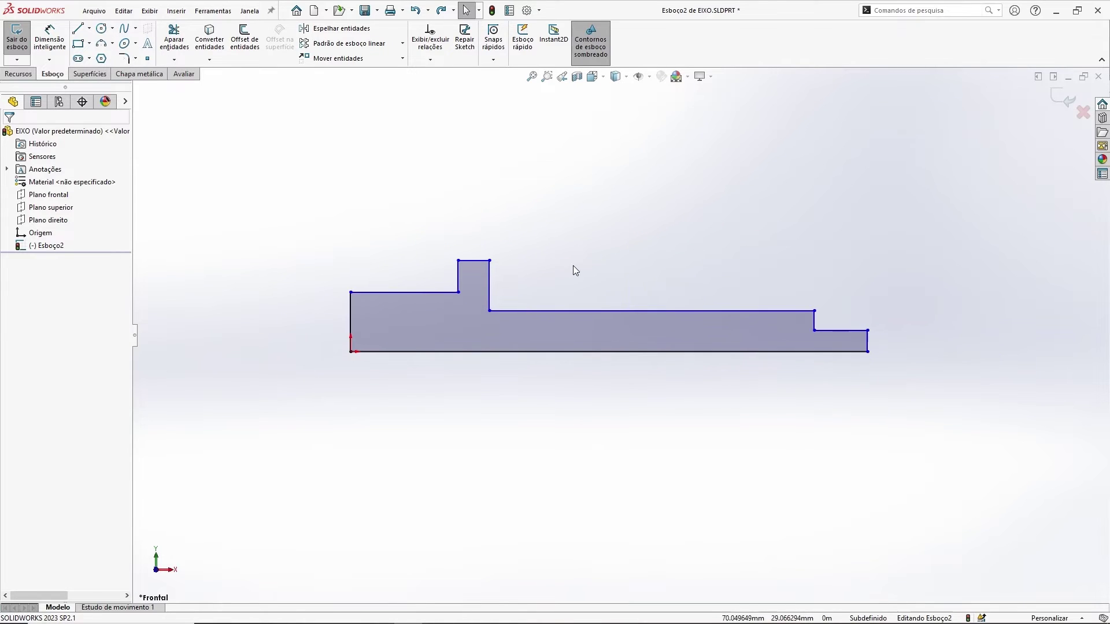
scroll(580, 272, "down", 2)
middle_click_drag(629, 286, 622, 263, "ctrl")
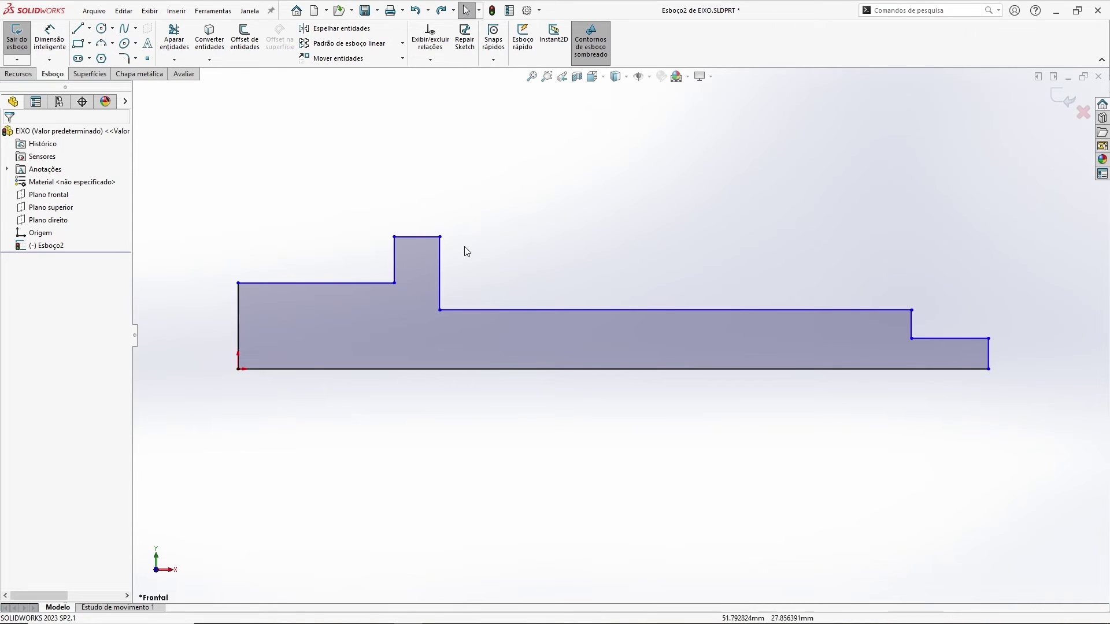
left_click_drag(445, 260, 471, 260)
left_click(506, 269)
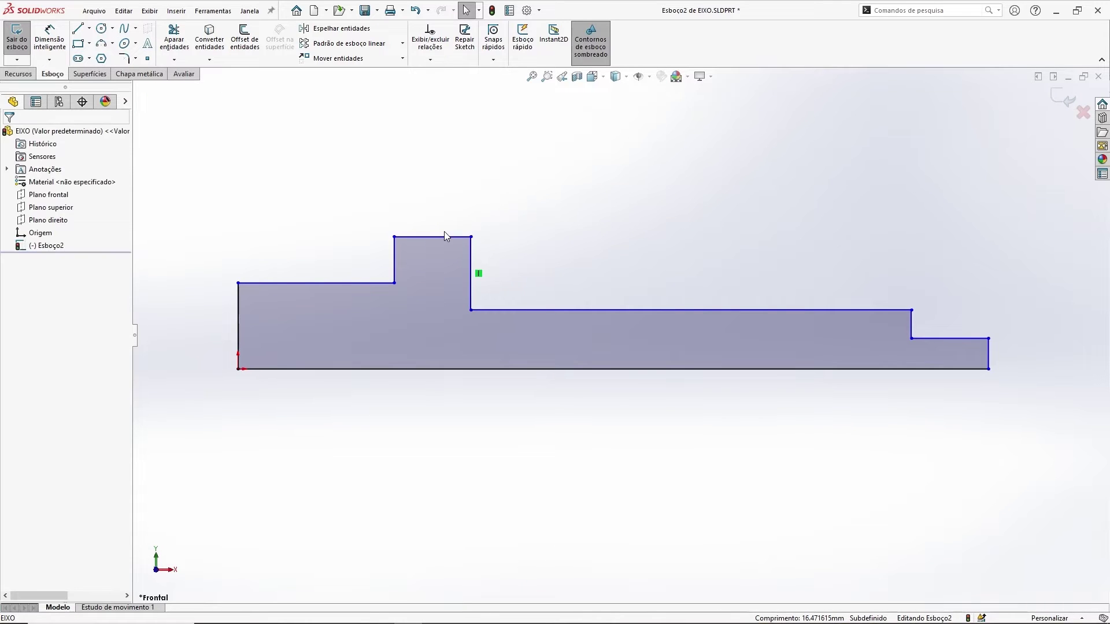
left_click_drag(443, 230, 431, 202)
left_click_drag(397, 251, 376, 257)
left_click(407, 207)
left_click_drag(407, 207, 408, 244)
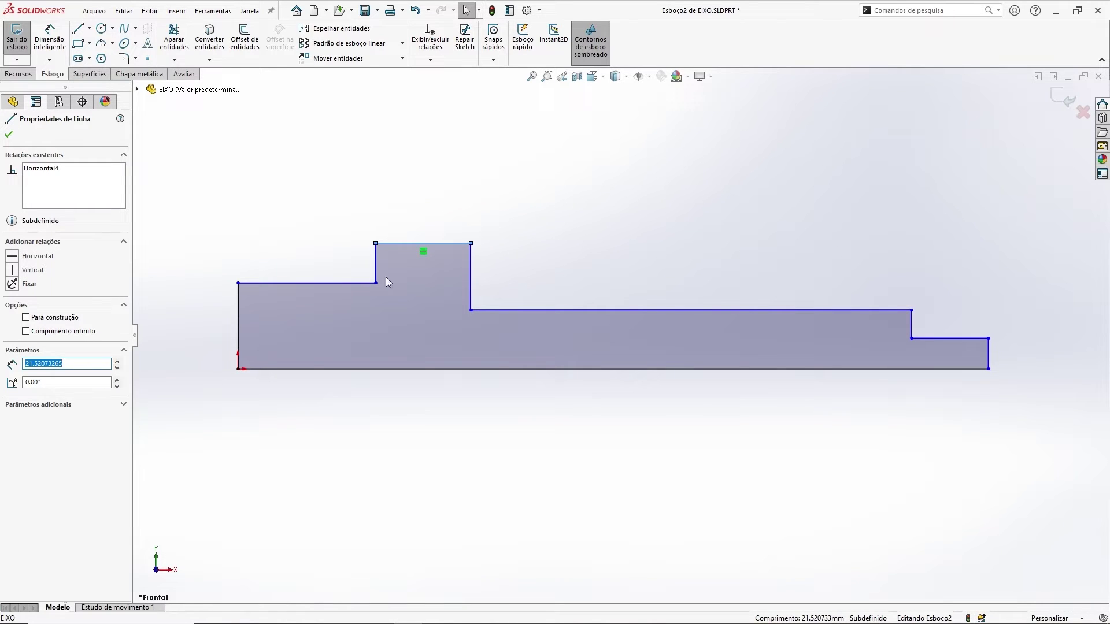
left_click(551, 213)
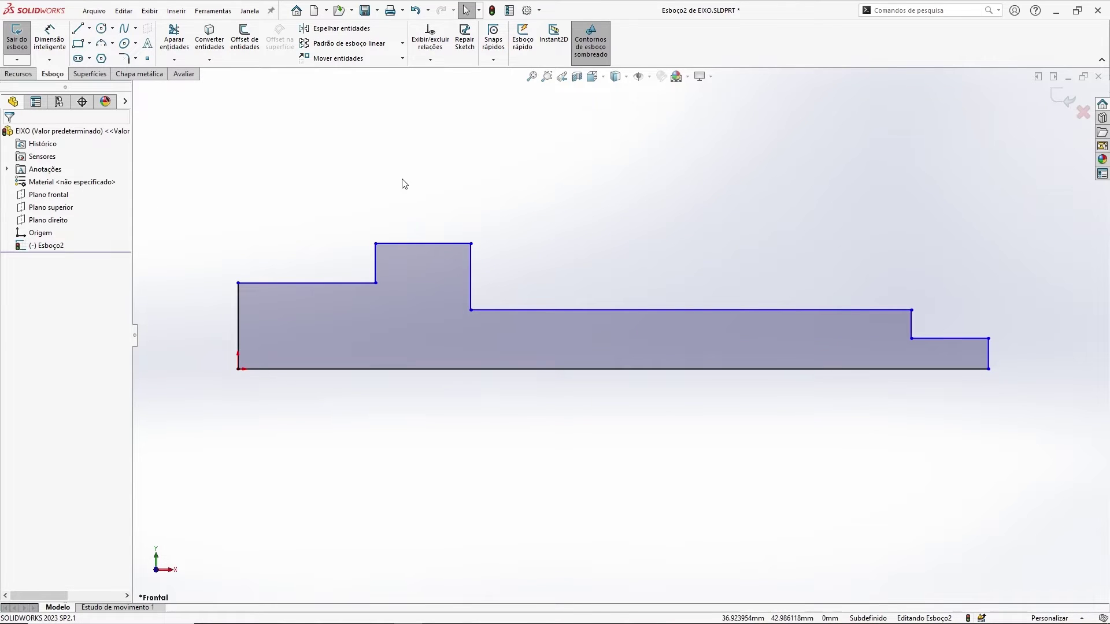
Step: Dimension the height between the first shoulder's upper line and the base line, setting it to 10 mm
left_click(51, 41)
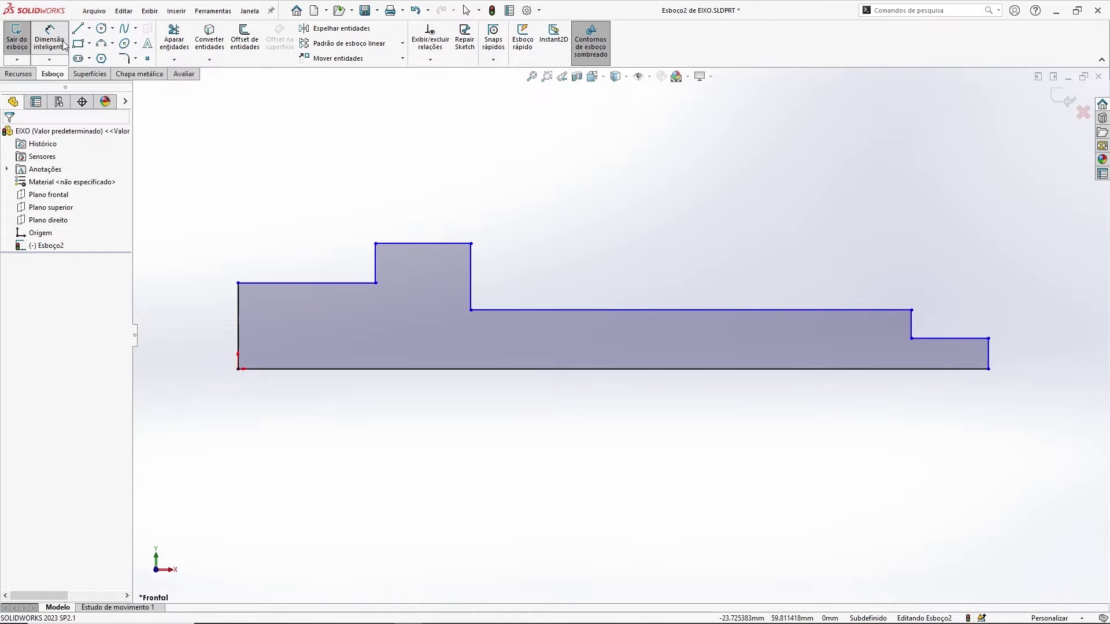
left_click(307, 283)
left_click(298, 369)
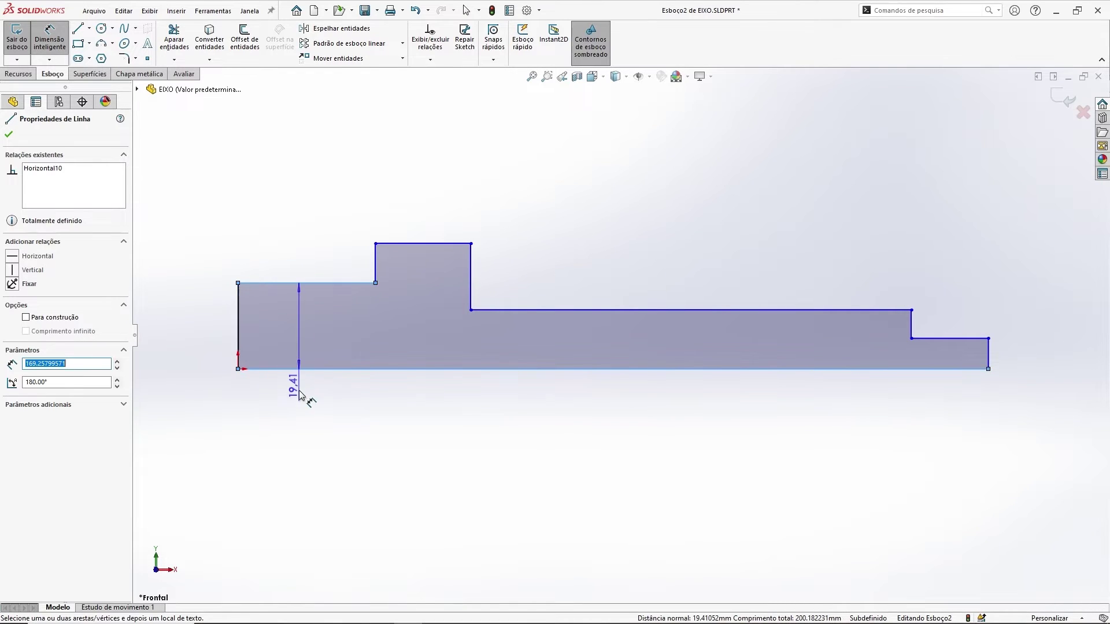
left_click(299, 437)
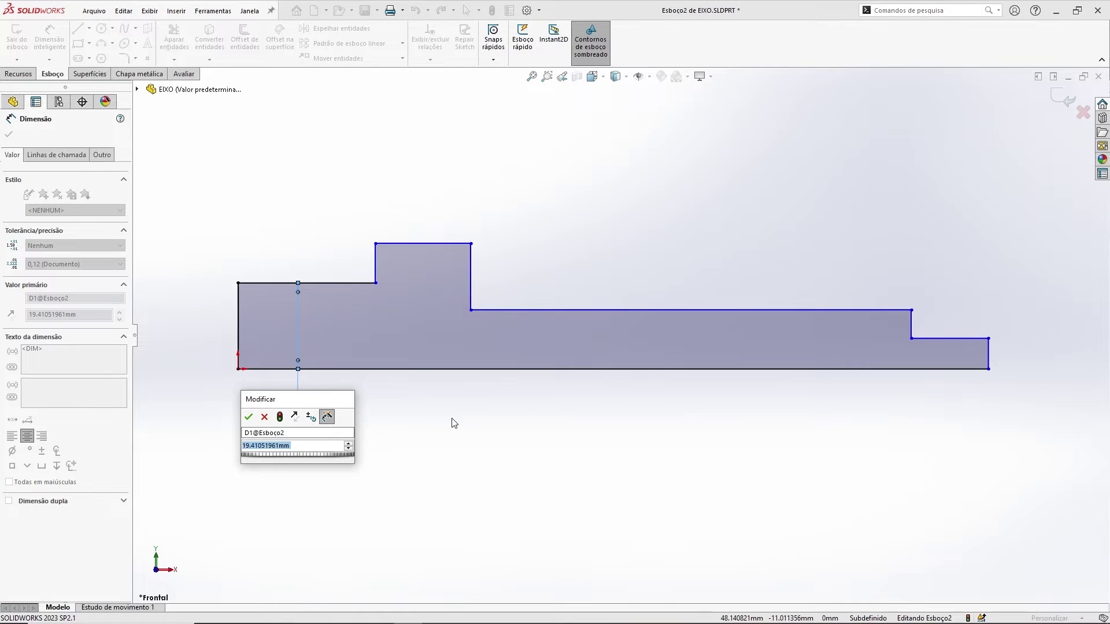
type("10")
key("Return")
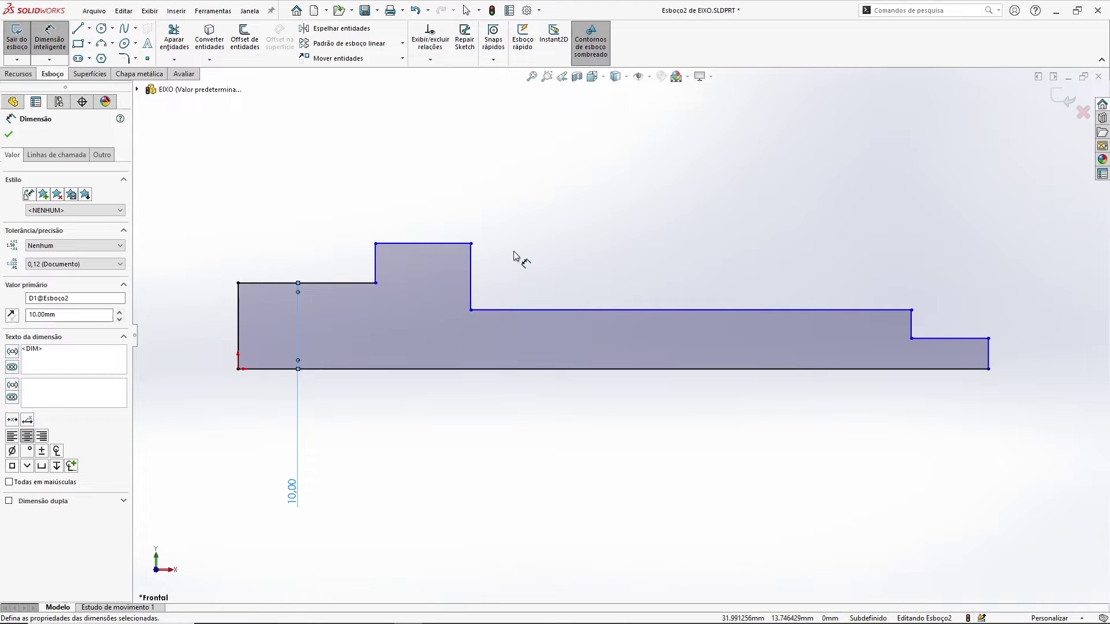
key("Escape")
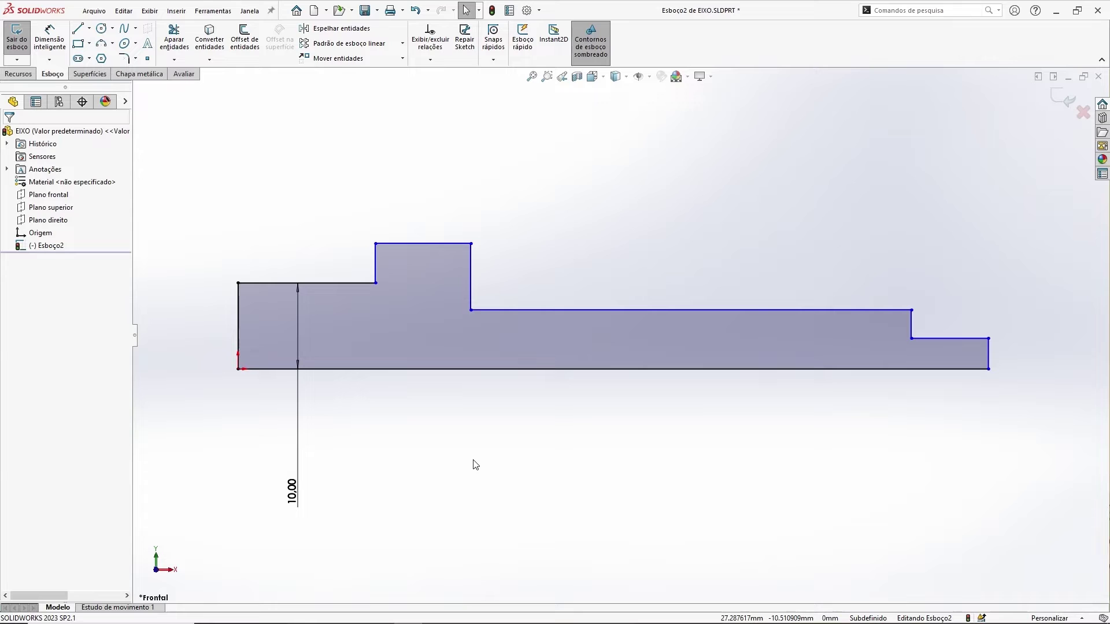
Step: Reposition the 10 mm height dimension closer beneath the profile's base line
left_click_drag(298, 490, 299, 414)
left_click(390, 439)
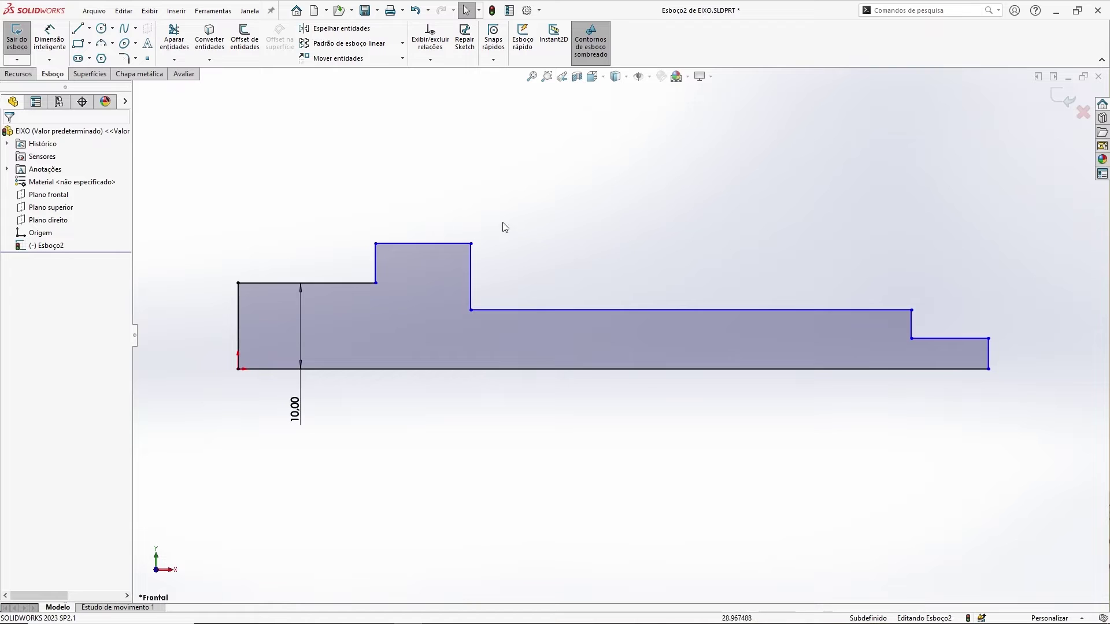
left_click_drag(300, 411, 304, 417)
left_click(304, 411)
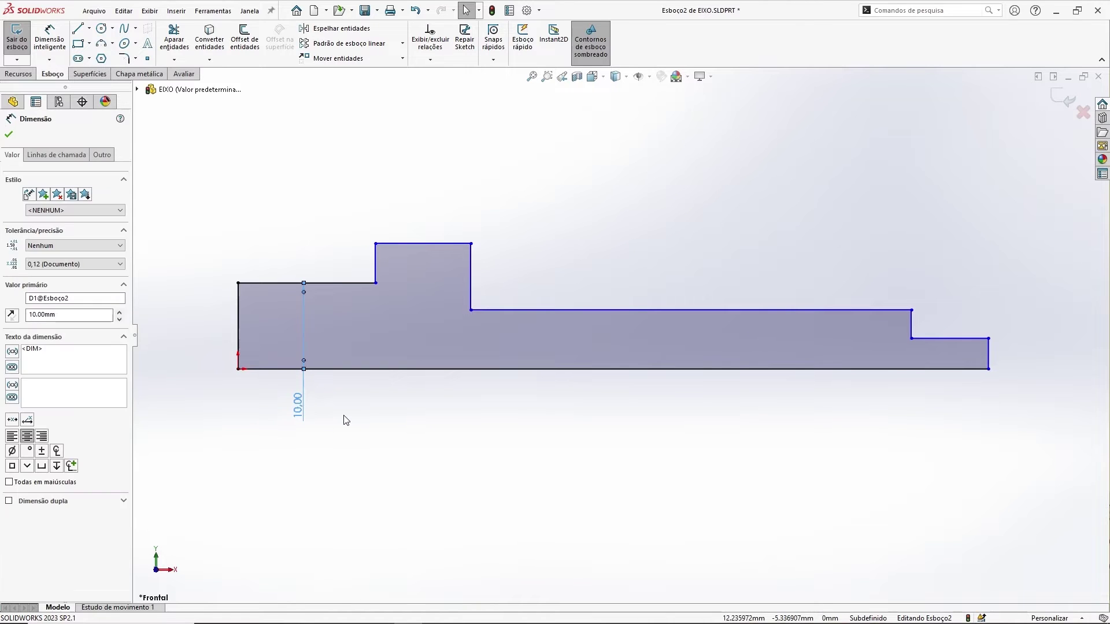
Step: Exit dimensioning and shift the first section's 10 mm height dimension slightly farther below the base line
key("Escape")
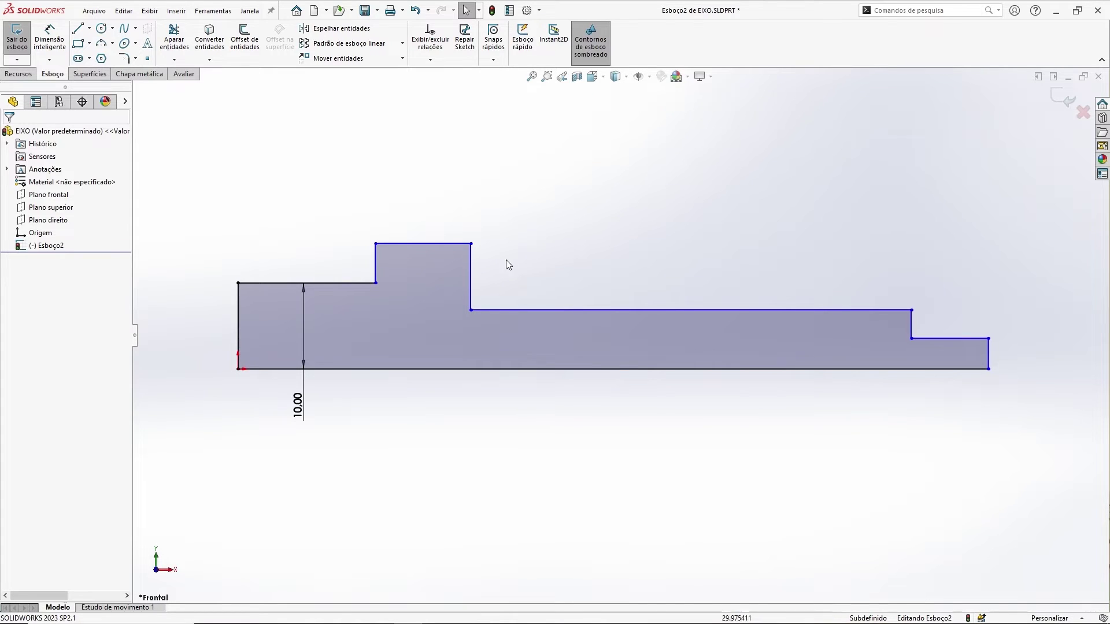
left_click(303, 407)
left_click(379, 415)
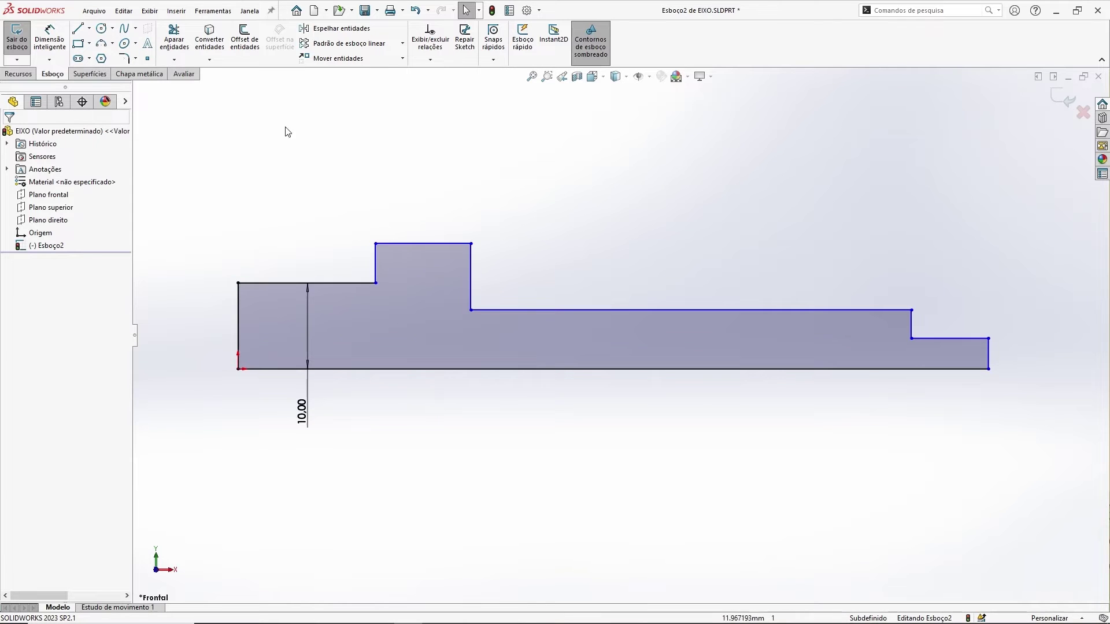
Step: Dimension the height between the collar's top line and the base line at 12.5 mm, adjusting the dimension text position slightly
left_click(49, 44)
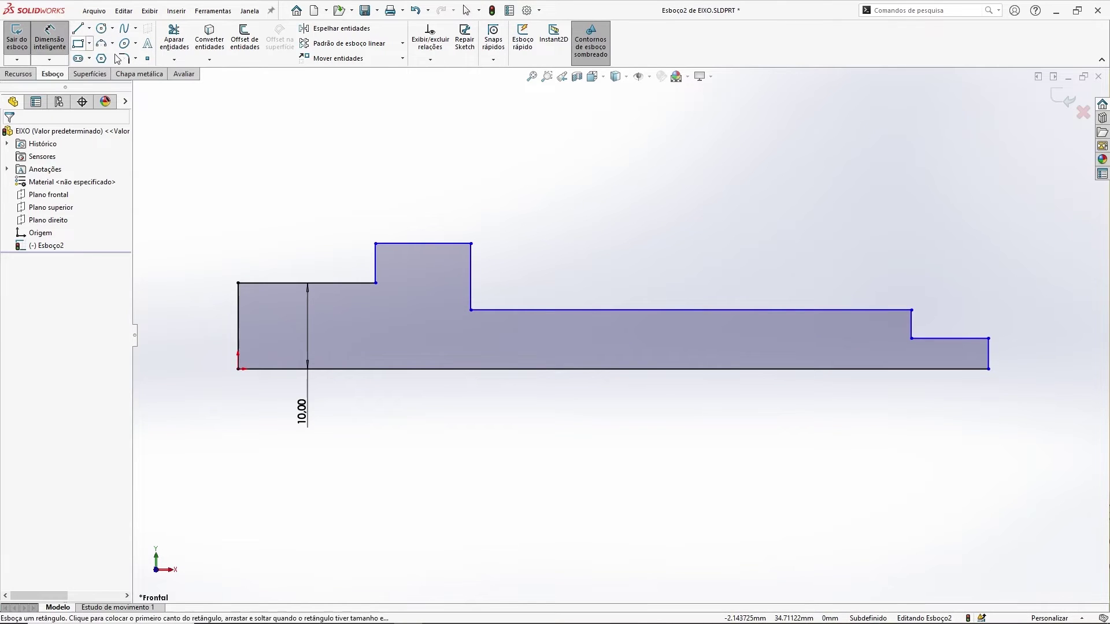
left_click(425, 244)
left_click(405, 368)
left_click(408, 418)
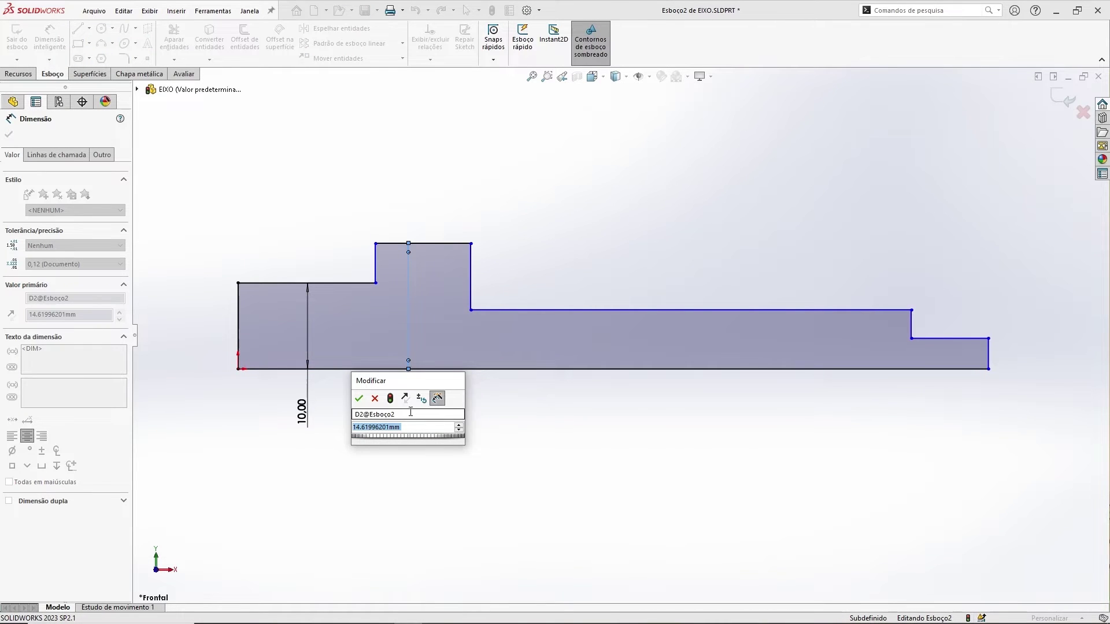
type("12.5")
key("Return")
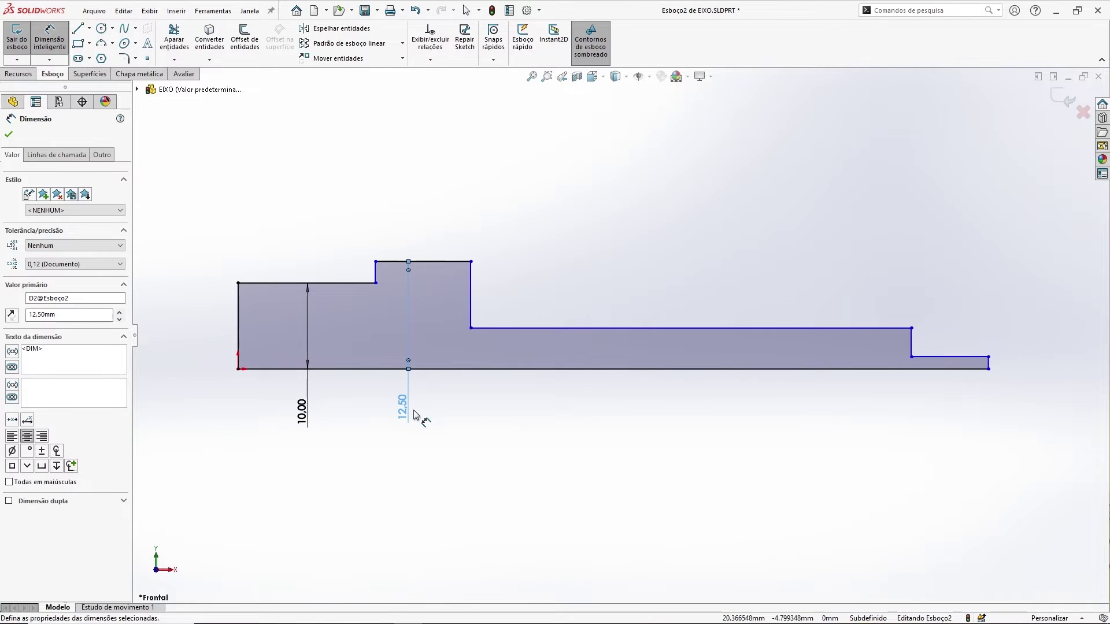
left_click_drag(414, 416, 421, 421)
left_click(520, 399)
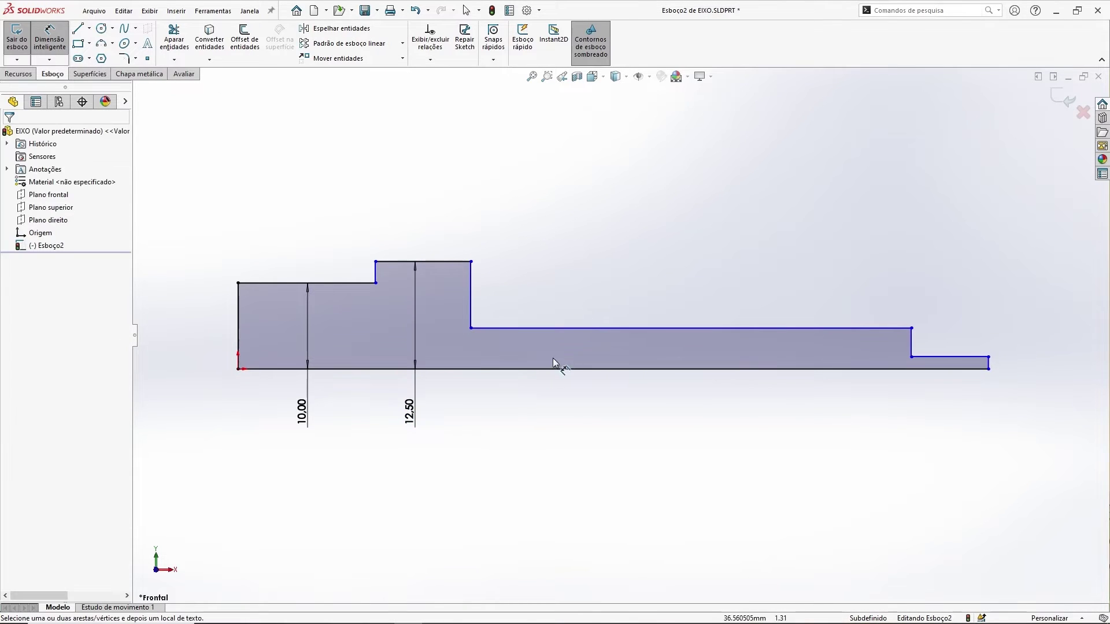
Step: Dimension the height between the long middle section's upper line and the base line at 8 mm
left_click(566, 328)
left_click(564, 369)
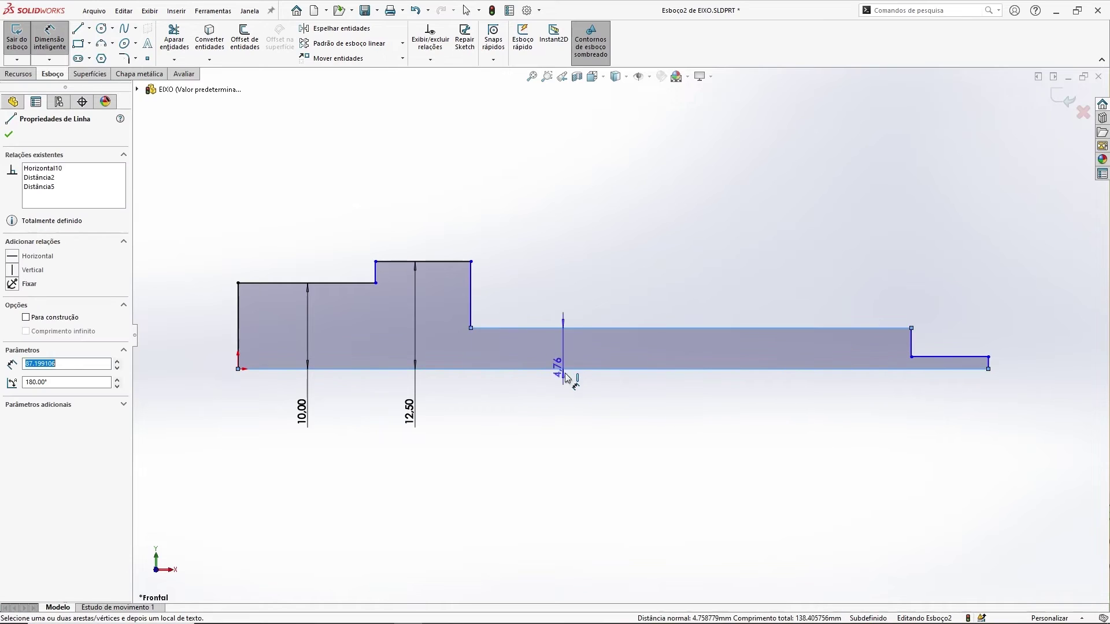
left_click(584, 418)
type("8")
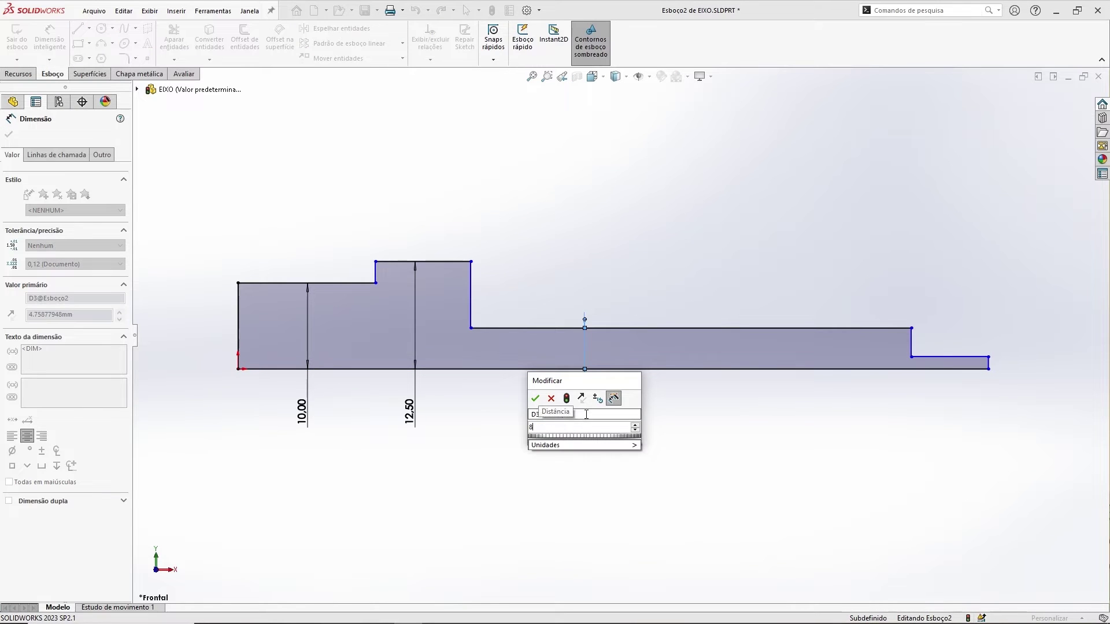
key("Return")
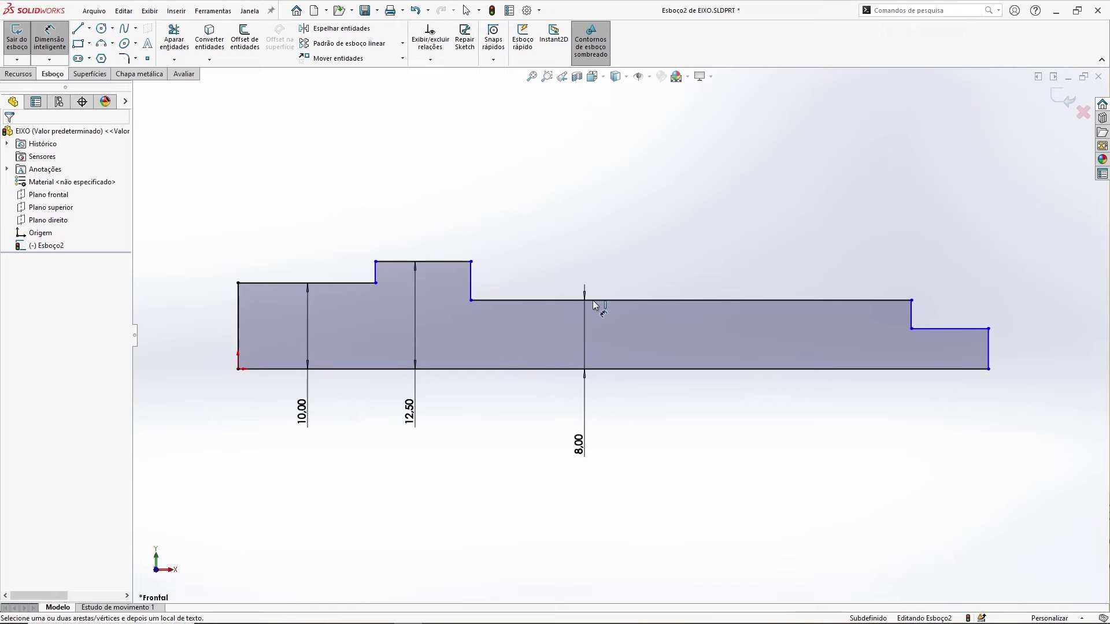
Step: Dimension the height between the short end section's upper line and the base line at 6.5 mm
left_click(948, 329)
left_click(940, 368)
left_click(943, 421)
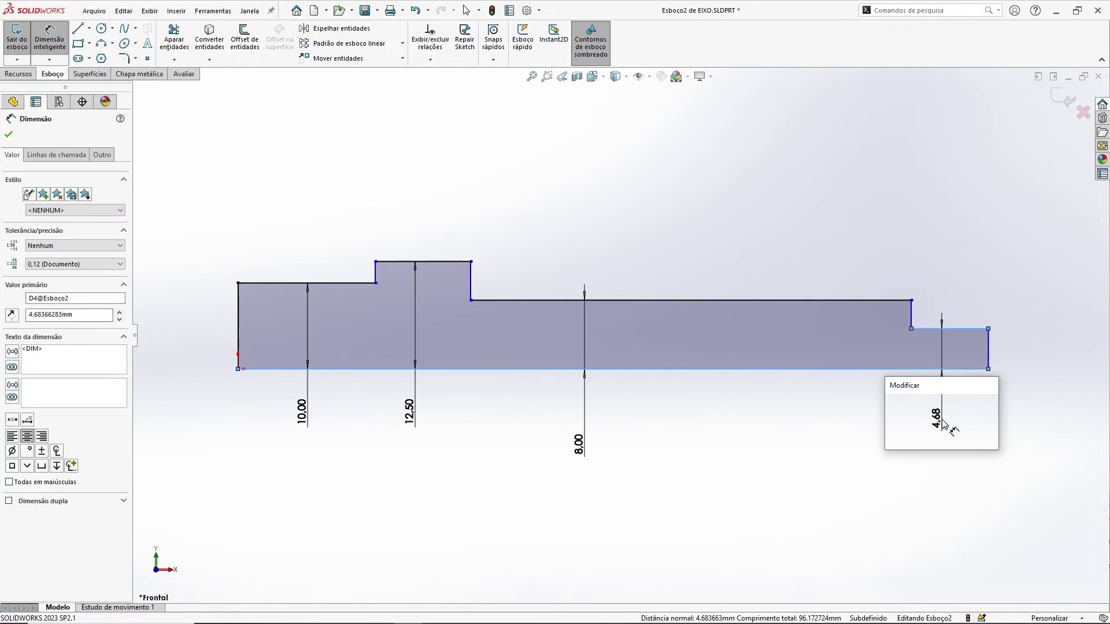
type("6,5")
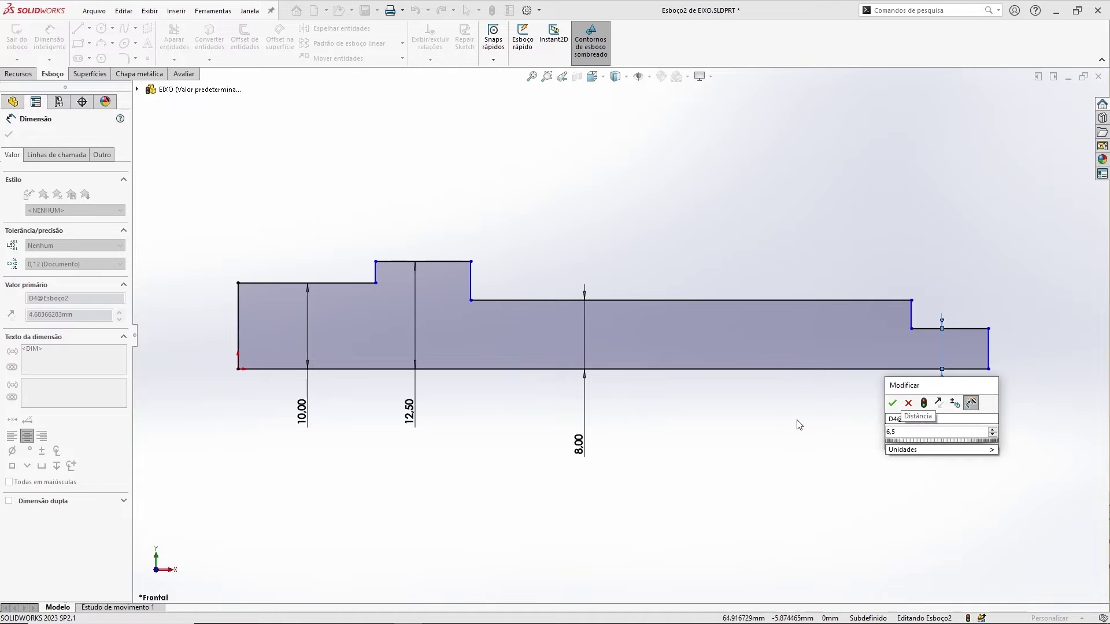
key("Return")
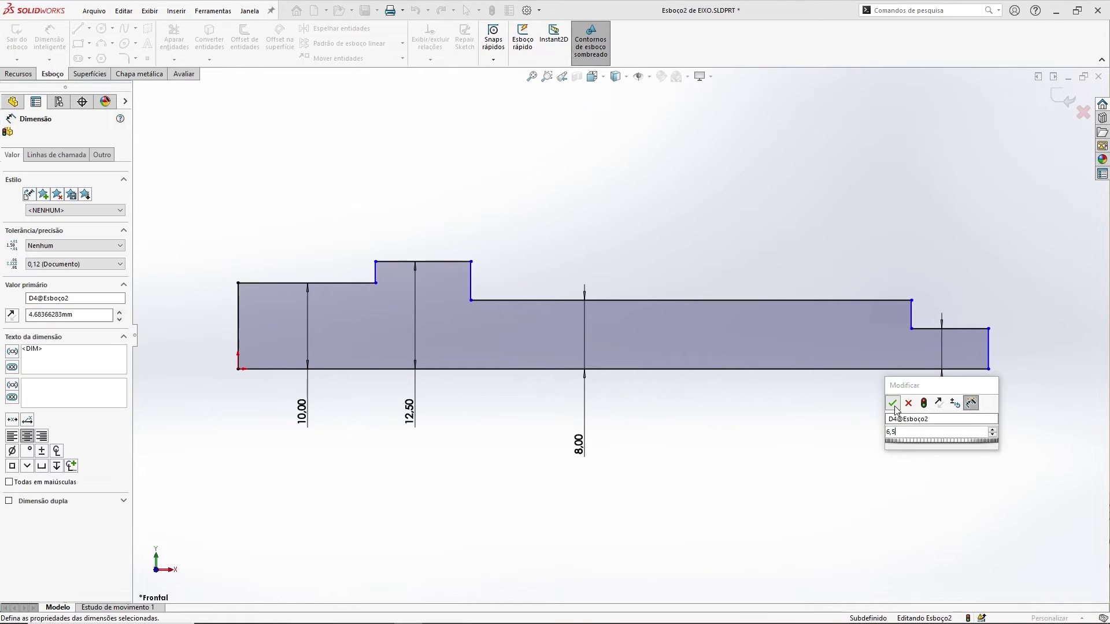
left_click(803, 413)
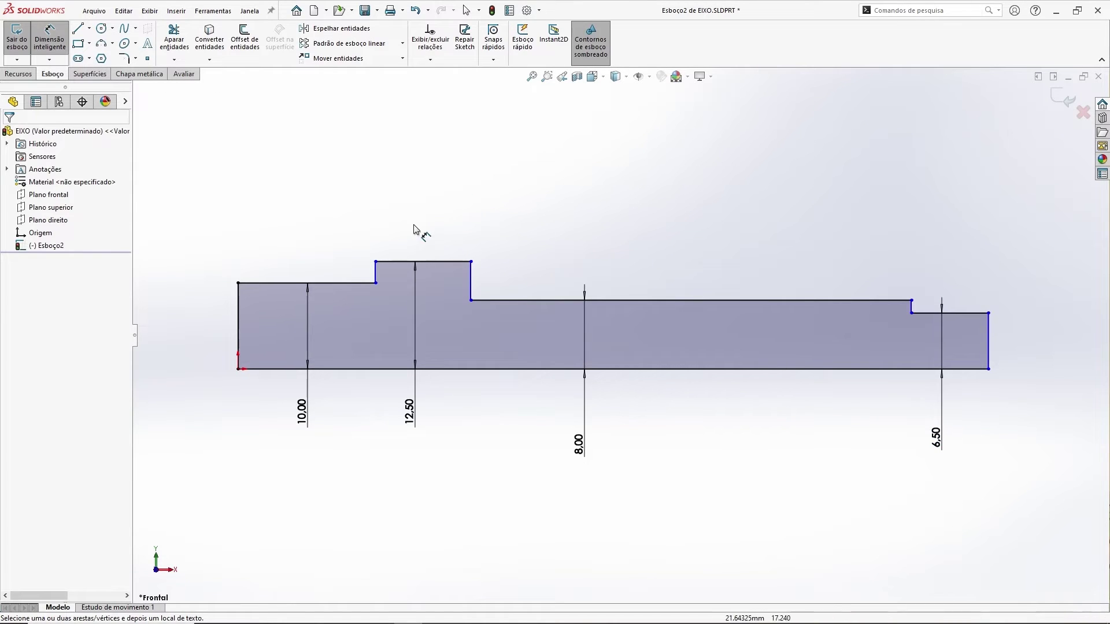
key("Escape")
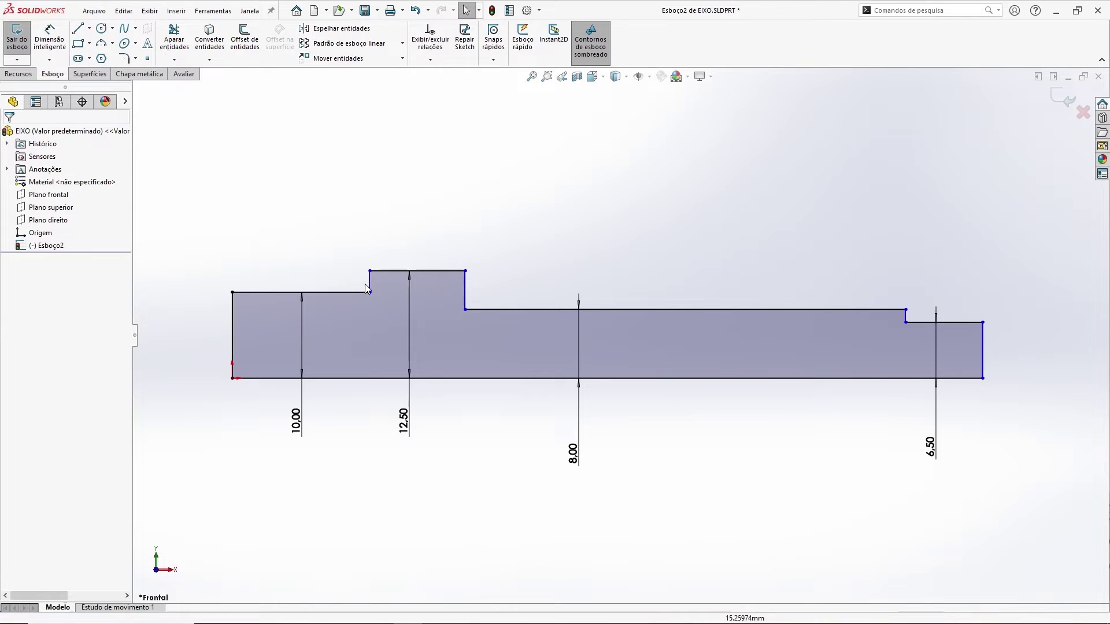
Step: Move the collar's left side line to about 16.5 mm from the profile's left end
left_click(369, 284)
left_click_drag(369, 283, 363, 283)
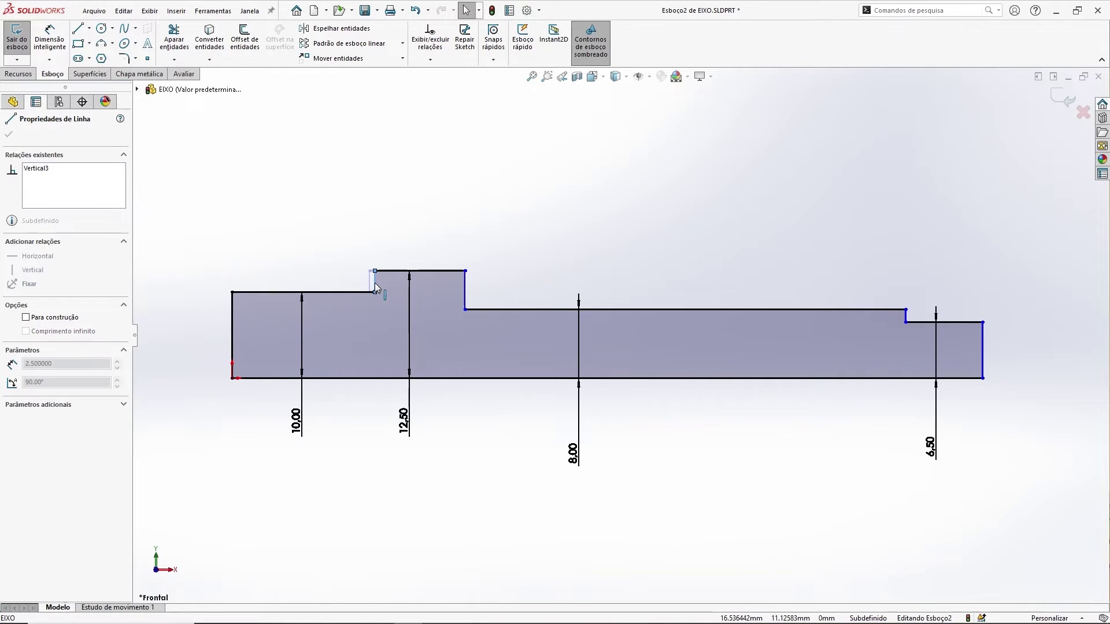
left_click(355, 287)
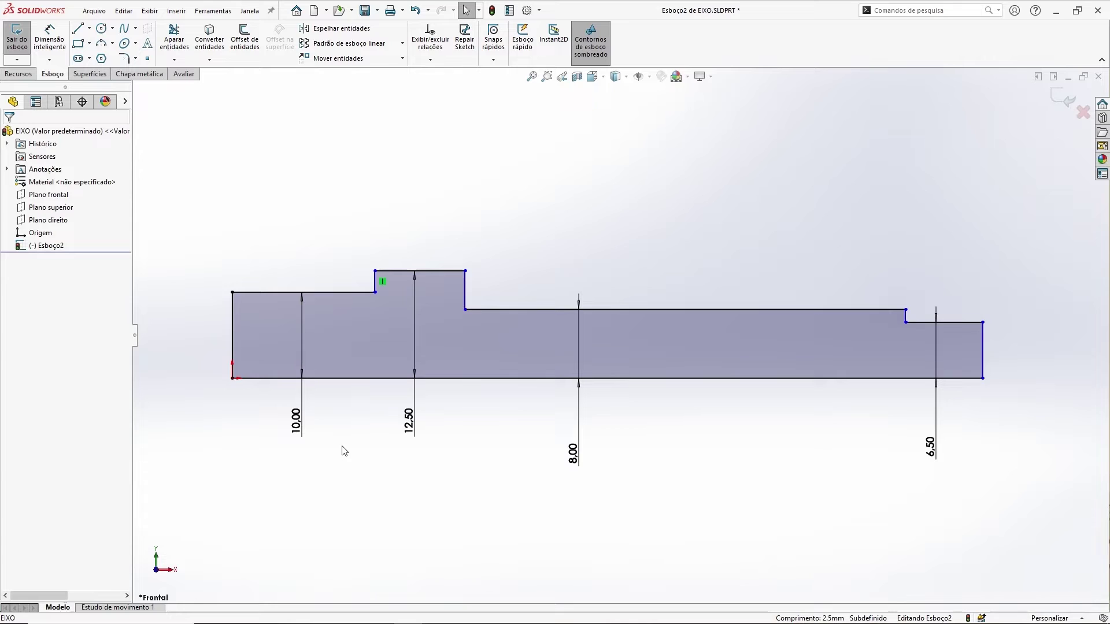
Step: Examine the first section's upper line and left end line to check which sketch lines are fully defined
scroll(342, 448, "down", 2)
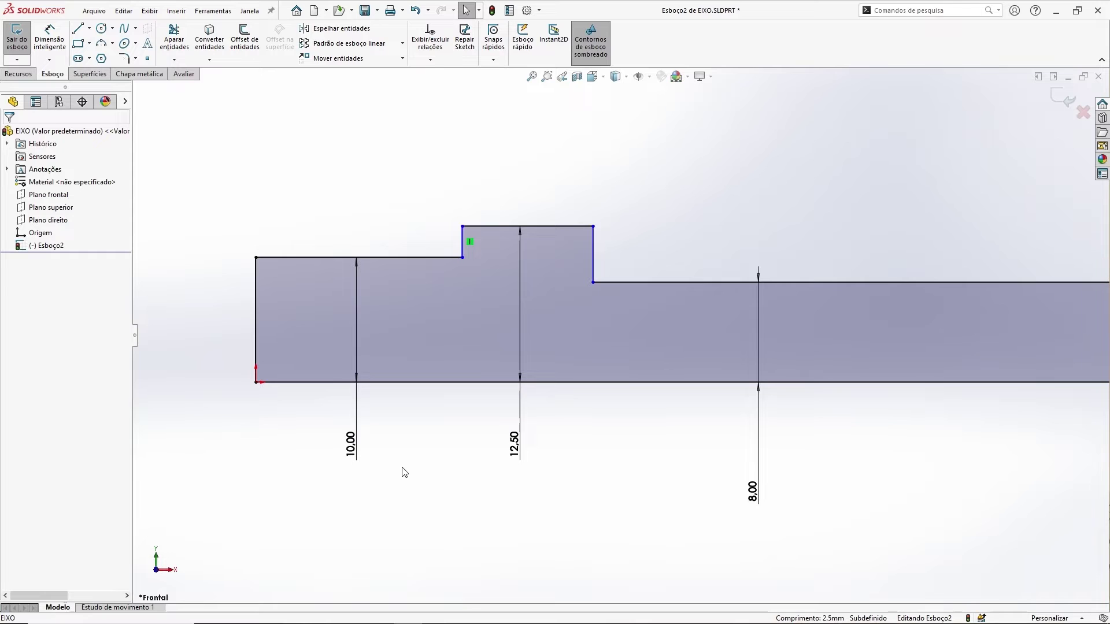
left_click(301, 257)
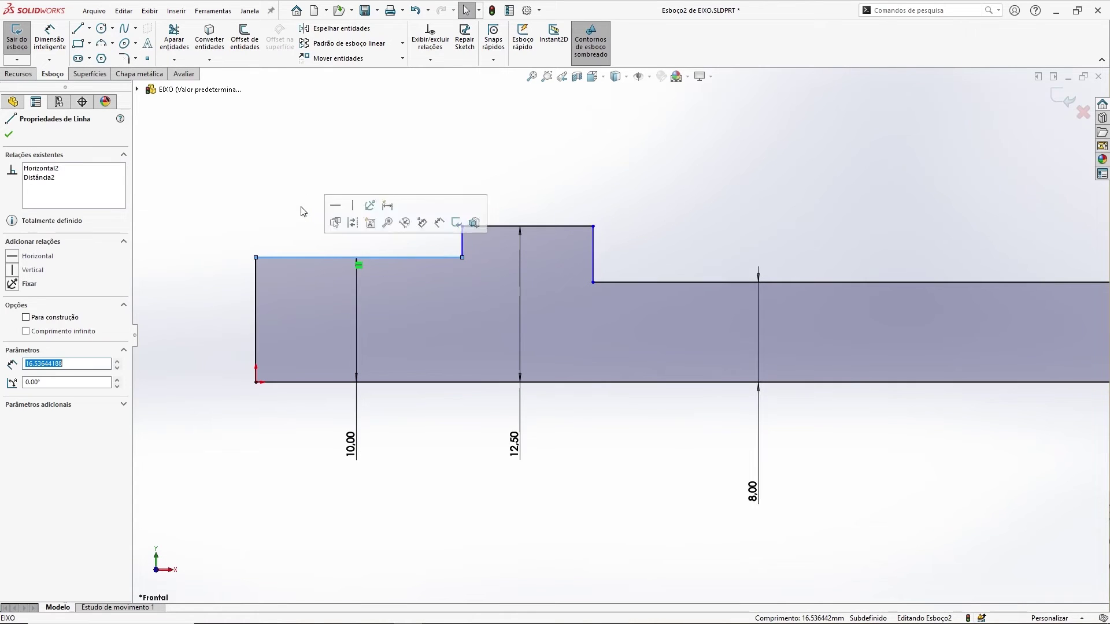
key("Escape")
left_click(256, 279)
key("Escape")
left_click(277, 257)
key("Escape")
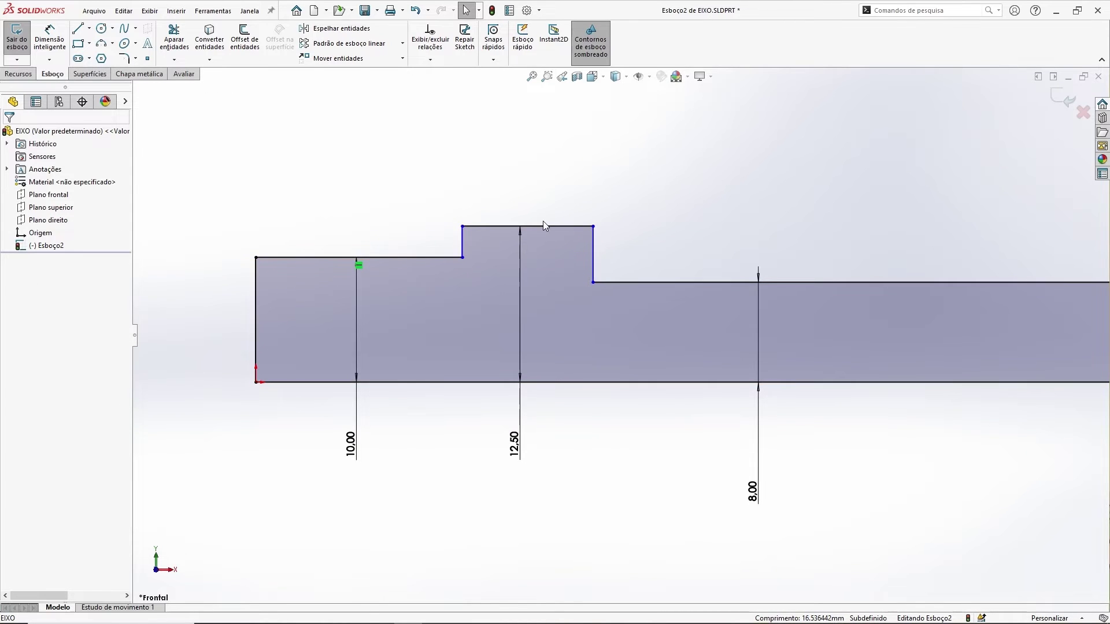
Step: Move the collar's left side line toward the profile's left end, leaving it about 15.5 mm away
left_click_drag(461, 241, 419, 243)
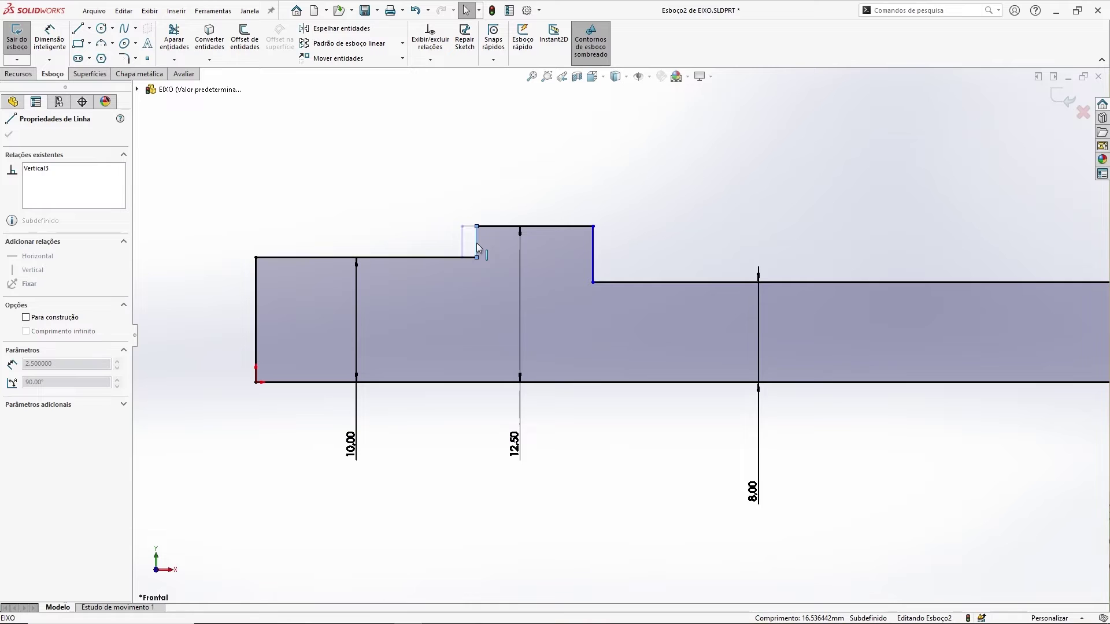
left_click_drag(449, 245, 450, 240)
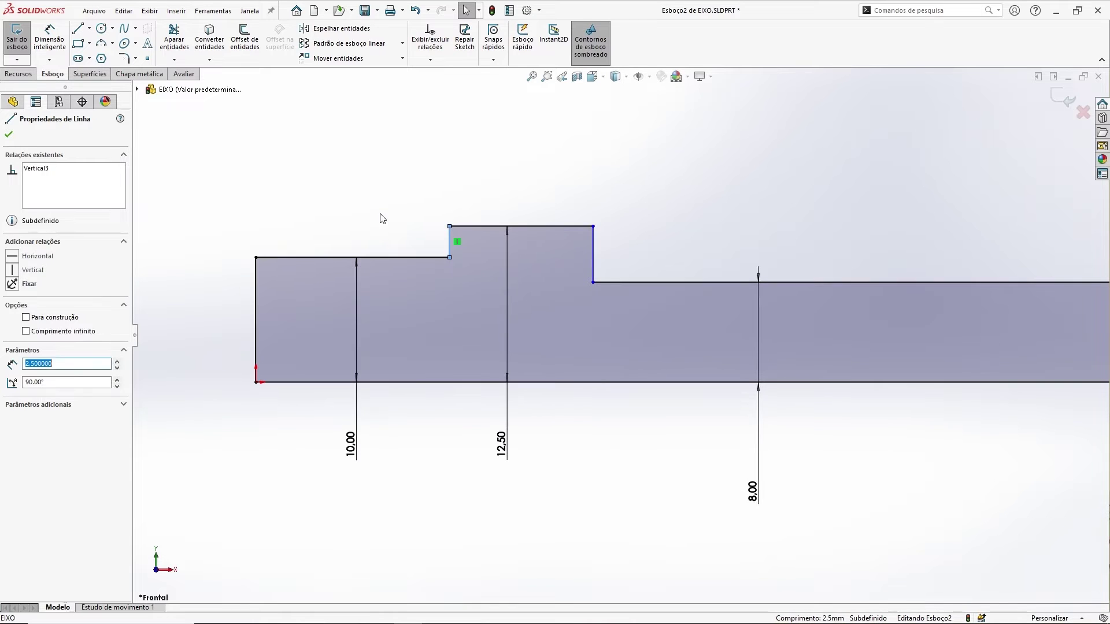
key("Escape")
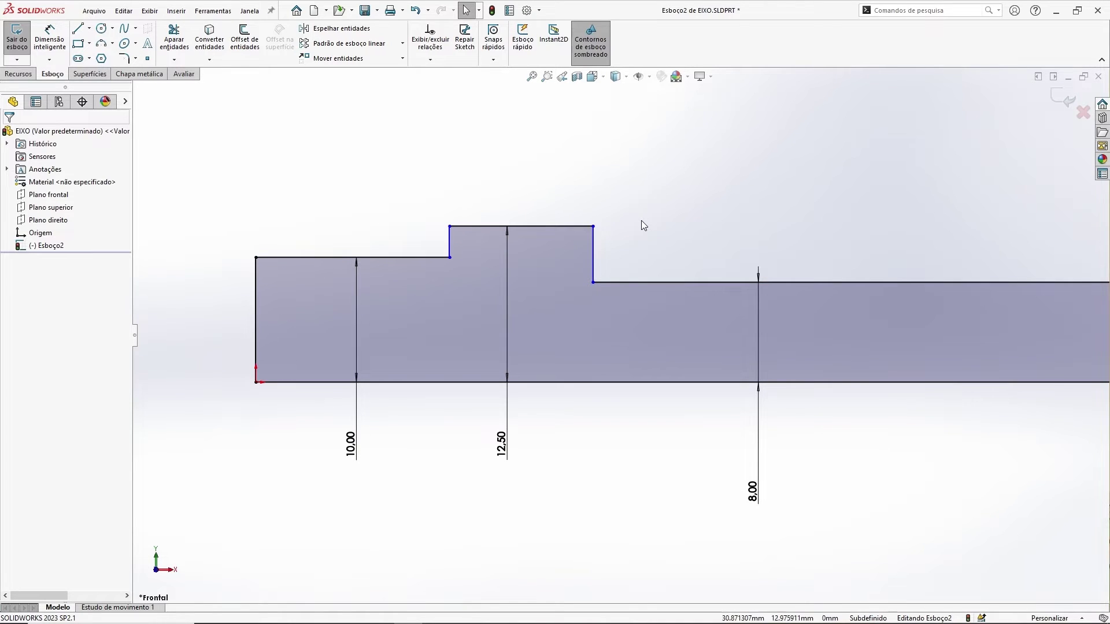
Step: Narrow the collar by moving its right side line toward the left side in two adjustments
scroll(639, 219, "up", 1)
middle_click_drag(785, 178, 695, 210, "ctrl")
scroll(694, 209, "up", 1)
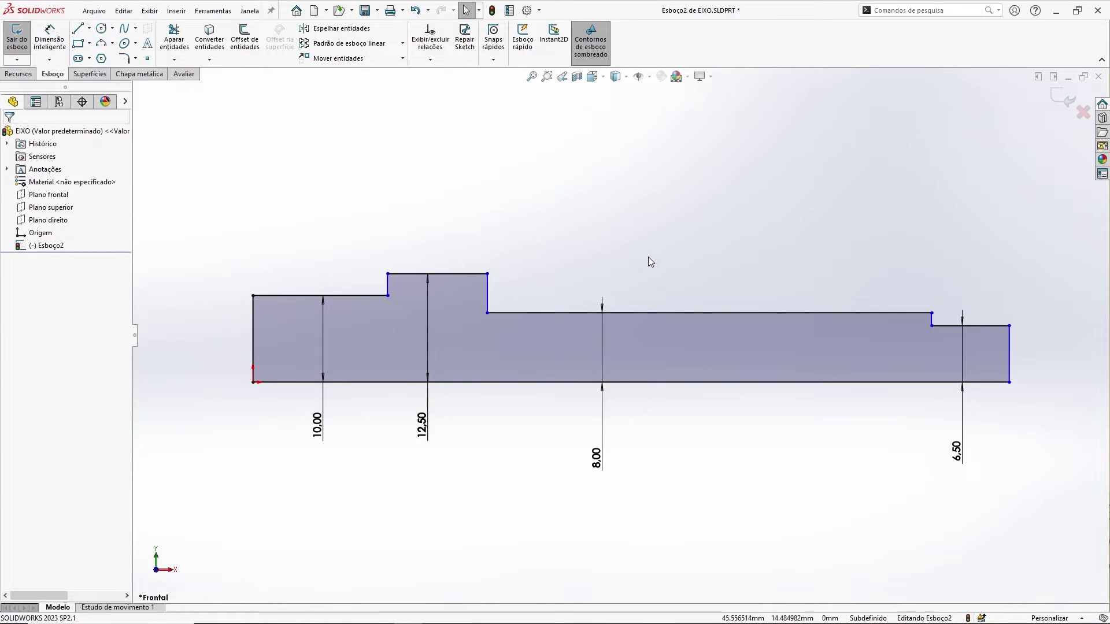
mouse_move(492, 293)
left_mouse_down()
mouse_move(510, 295)
mouse_move(463, 295)
left_mouse_up()
left_click(462, 293)
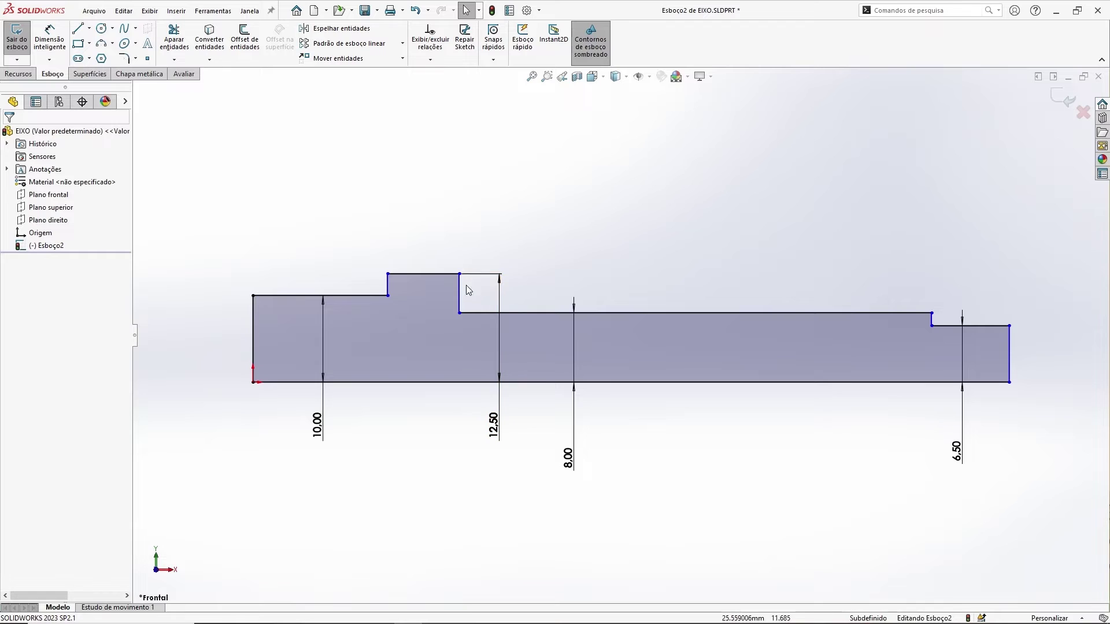
left_click_drag(463, 291, 451, 295)
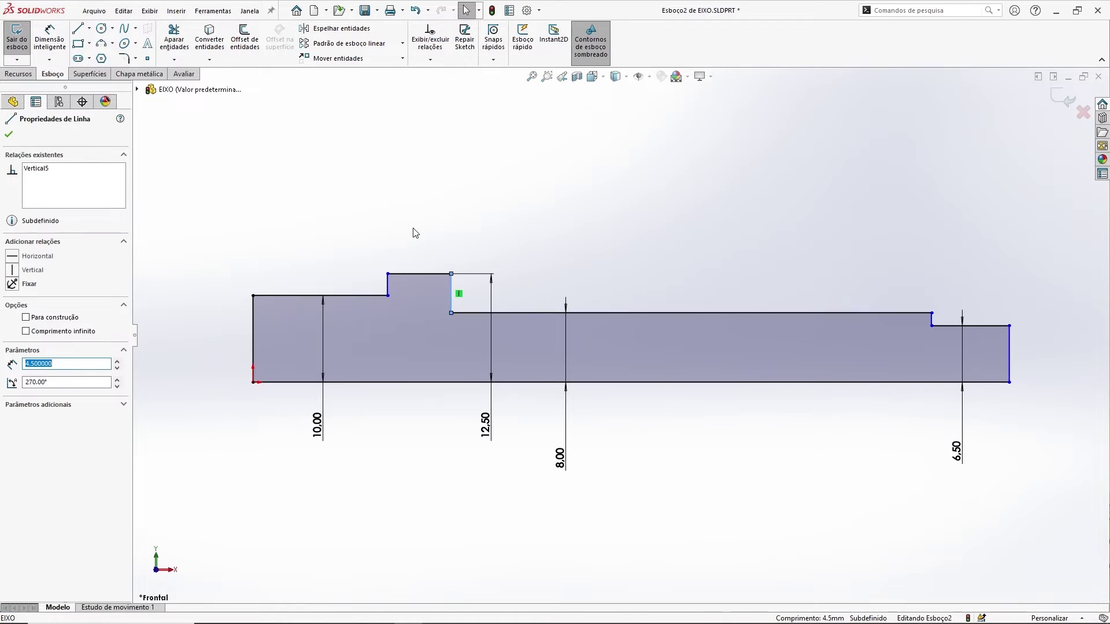
left_click(415, 232)
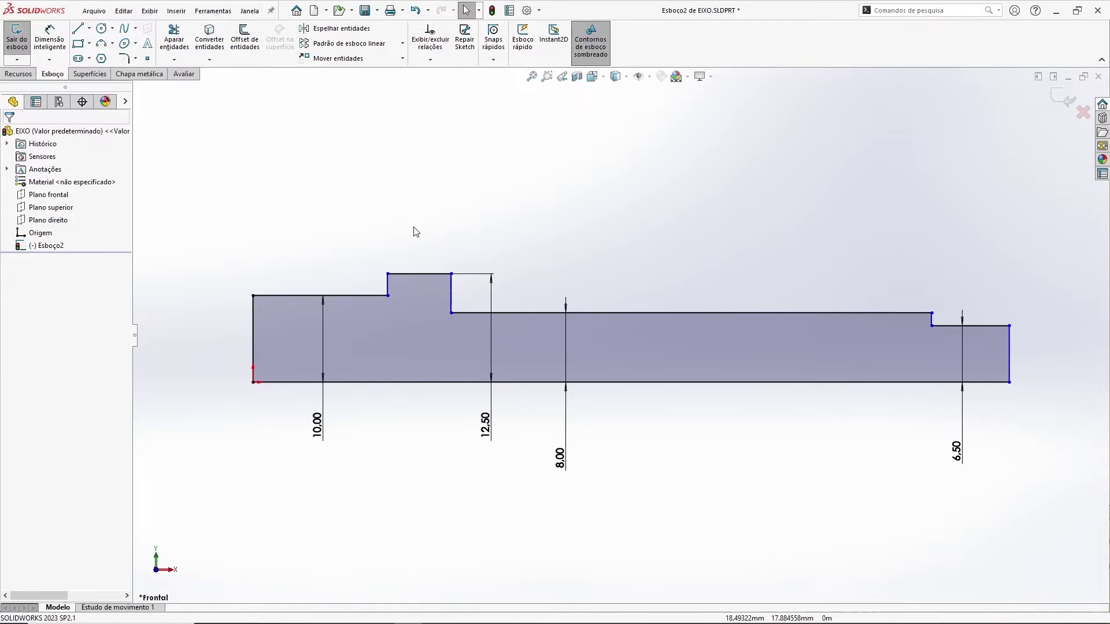
Step: Dimension the distance between the profile's left end line and the collar's left side line at 25 mm
middle_click_drag(647, 224, 649, 230, "ctrl")
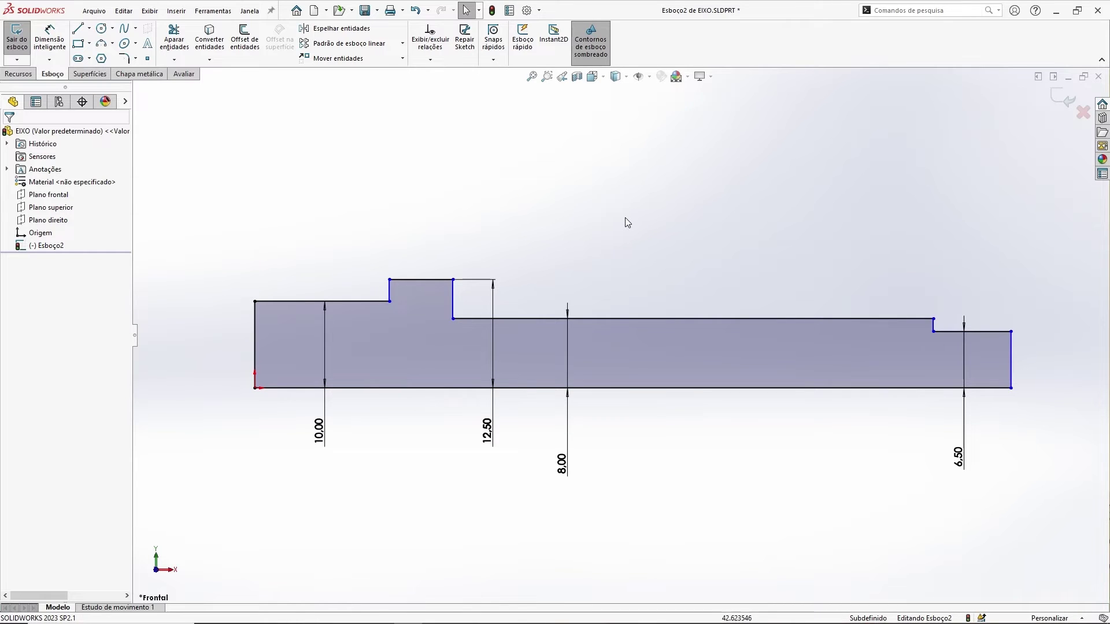
left_click(67, 42)
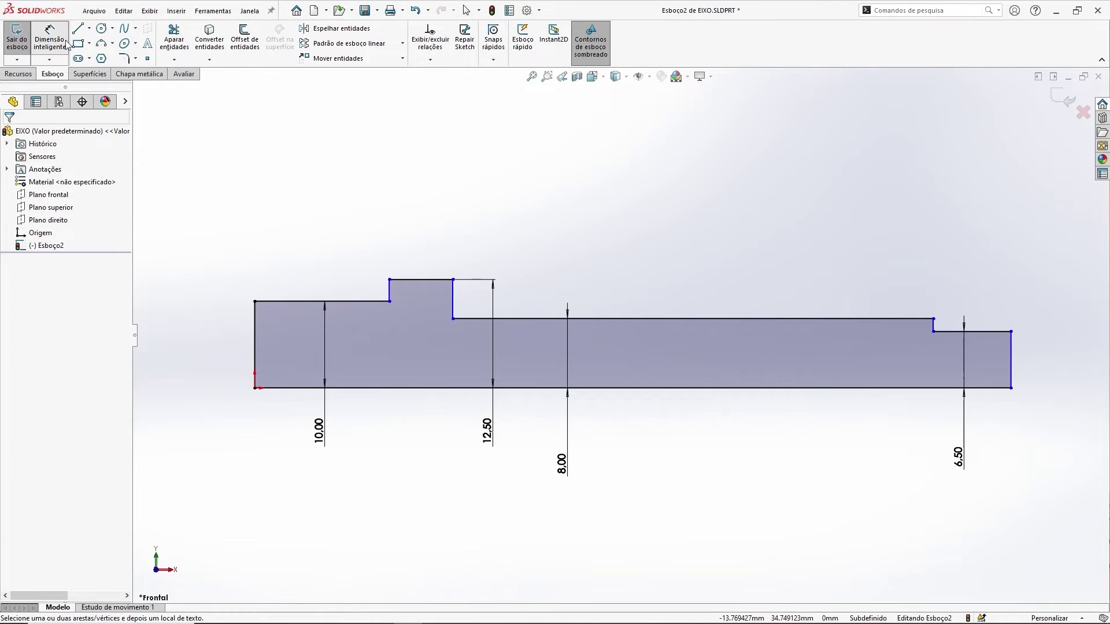
left_click(257, 336)
left_click(389, 288)
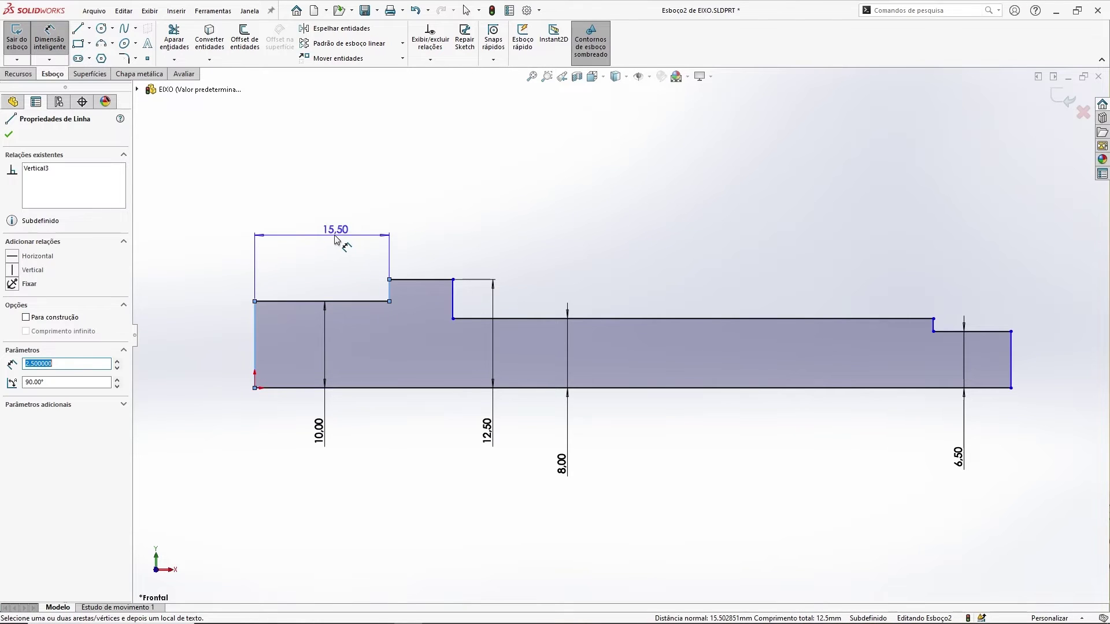
left_click(336, 237)
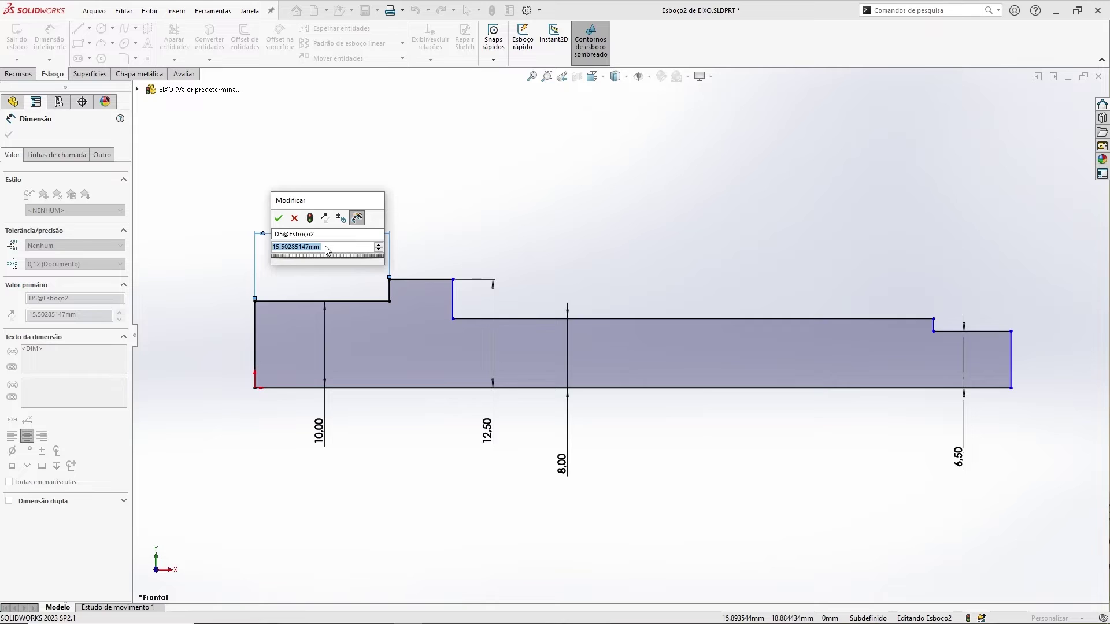
type("25")
left_click(280, 219)
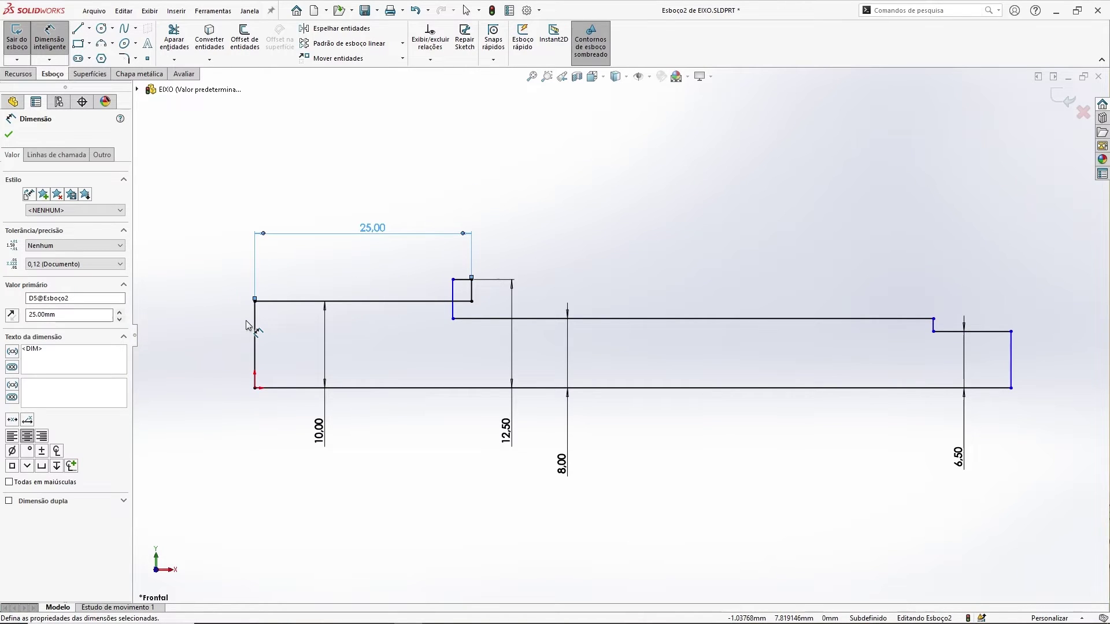
key("Escape")
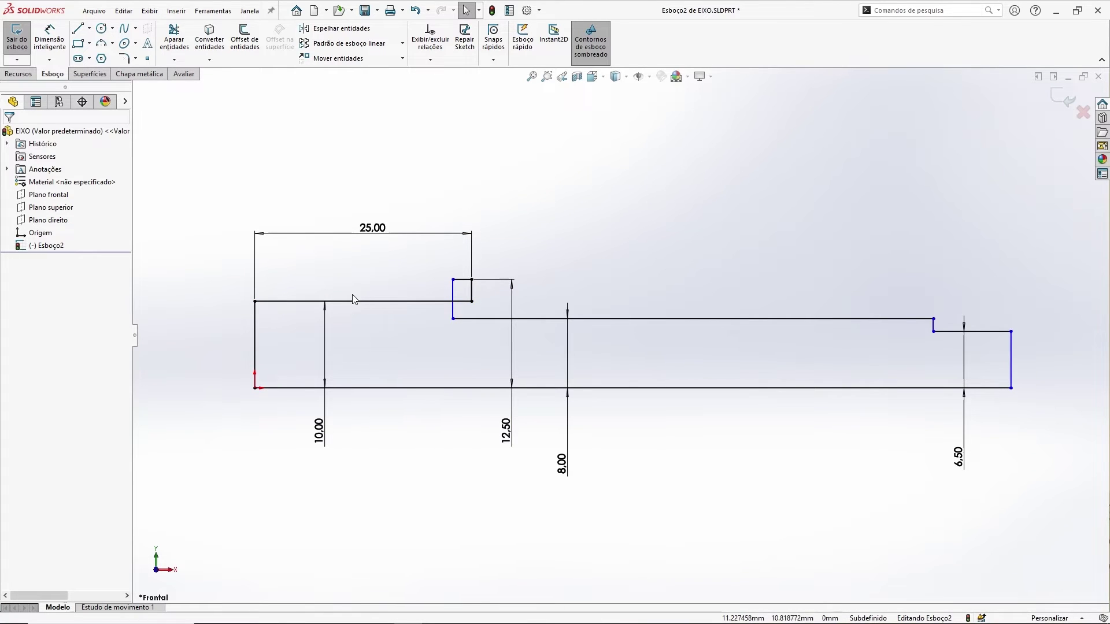
Step: Move the collar's crossed-over side line past the 25 mm shoulder to restore a closed, non-intersecting profile
scroll(354, 299, "down", 3)
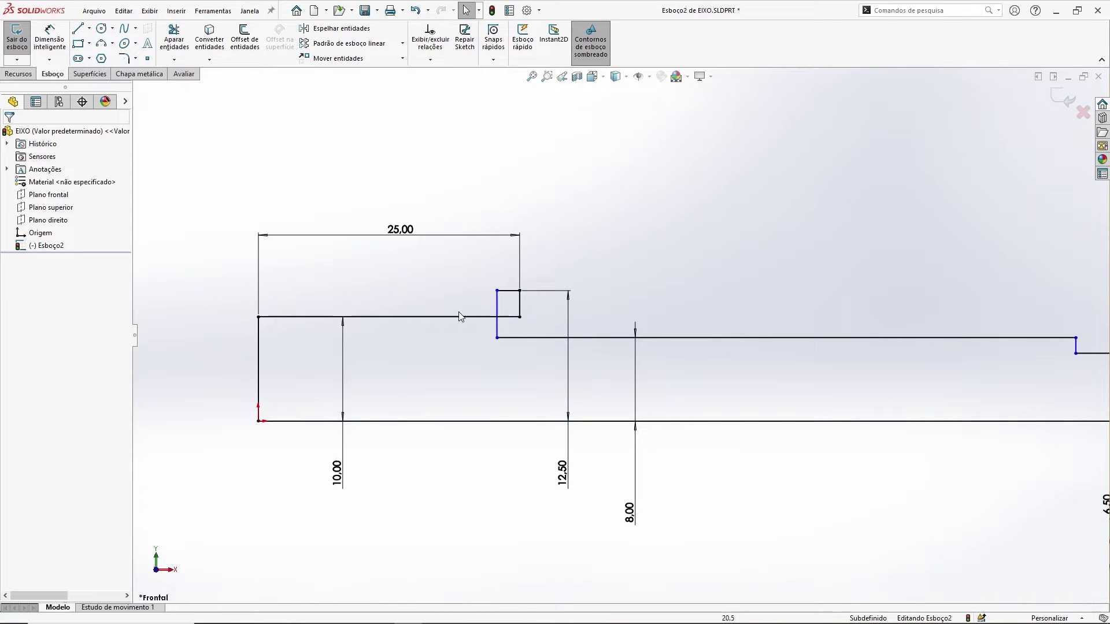
left_click_drag(494, 304, 563, 312)
left_click(536, 200)
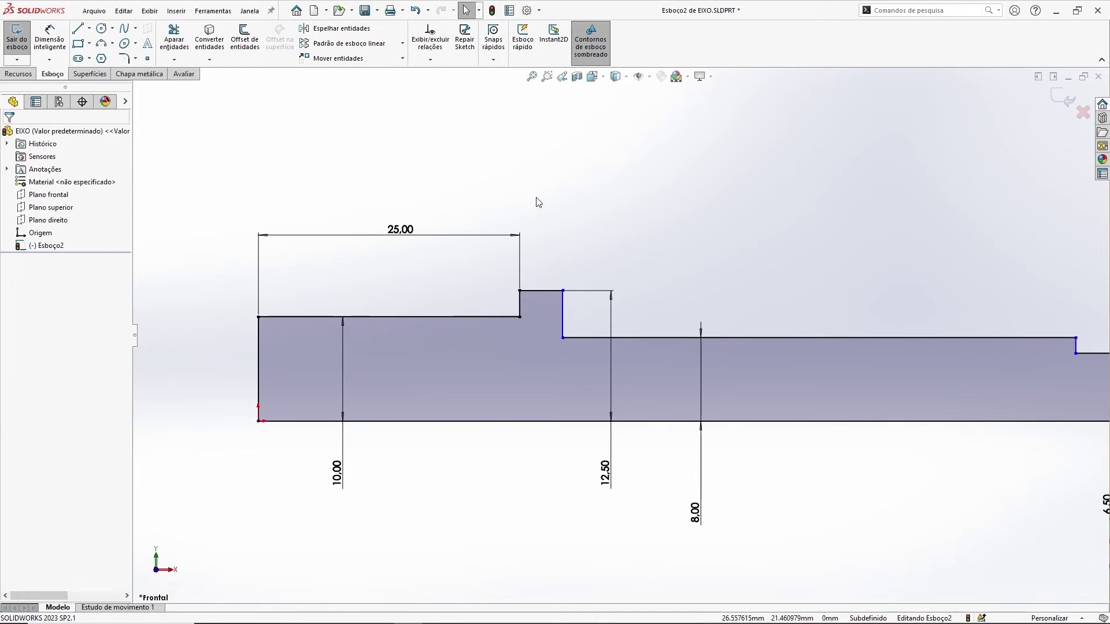
Step: Dimension the distance between the collar's two vertical side lines at 2.5 mm
middle_click_drag(646, 230, 603, 245, "ctrl")
left_click(50, 38)
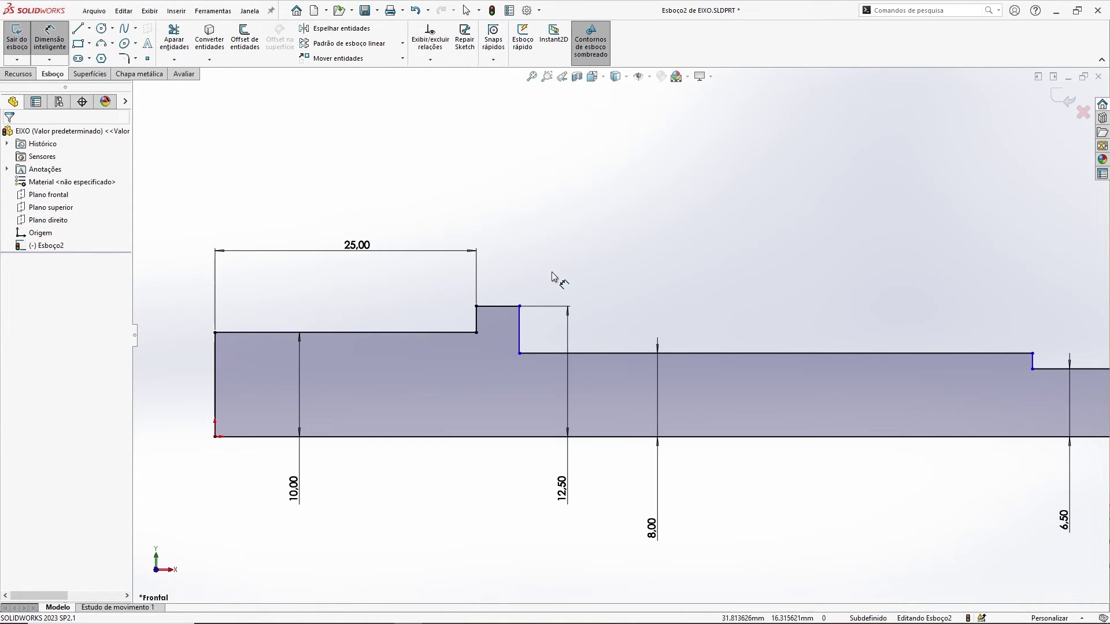
left_click_drag(521, 325, 477, 322)
left_click(520, 327)
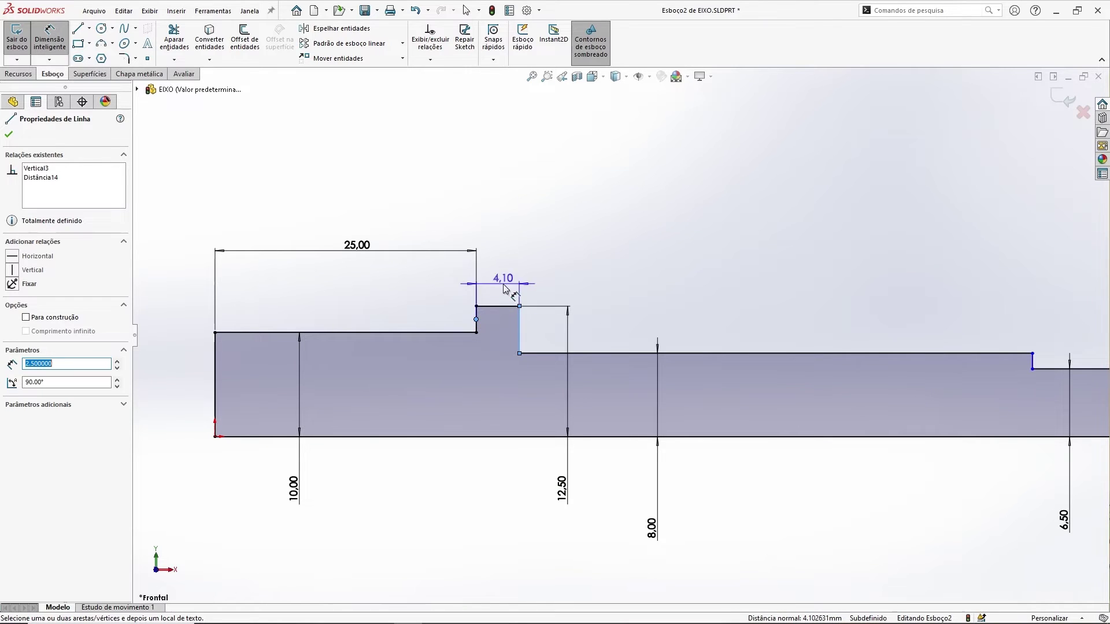
left_click(503, 215)
type("2.5")
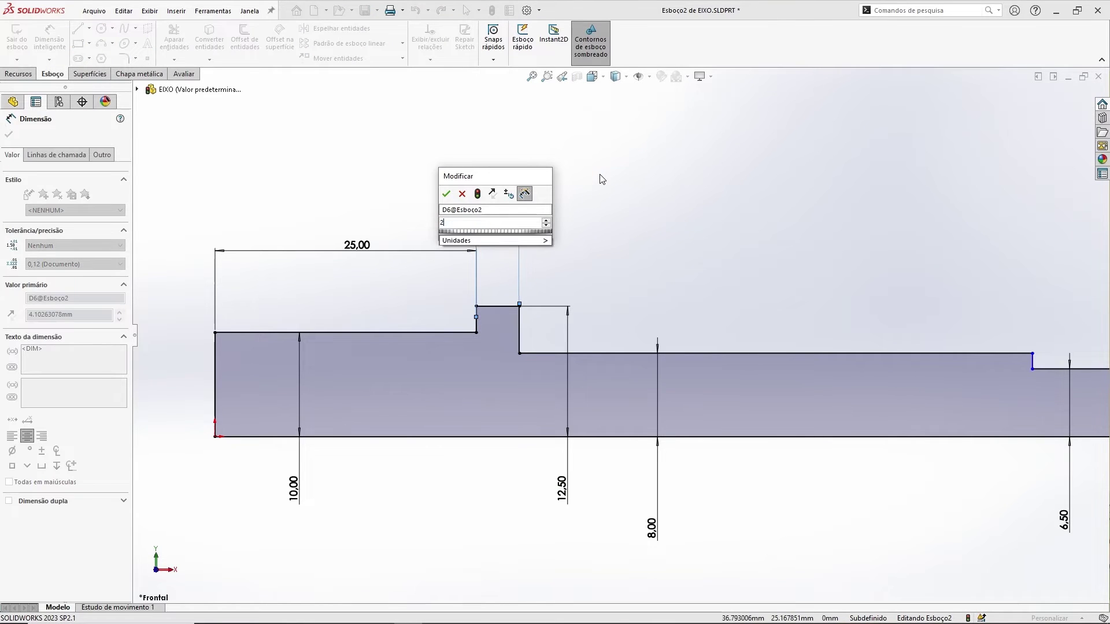
key("Return")
key("Escape")
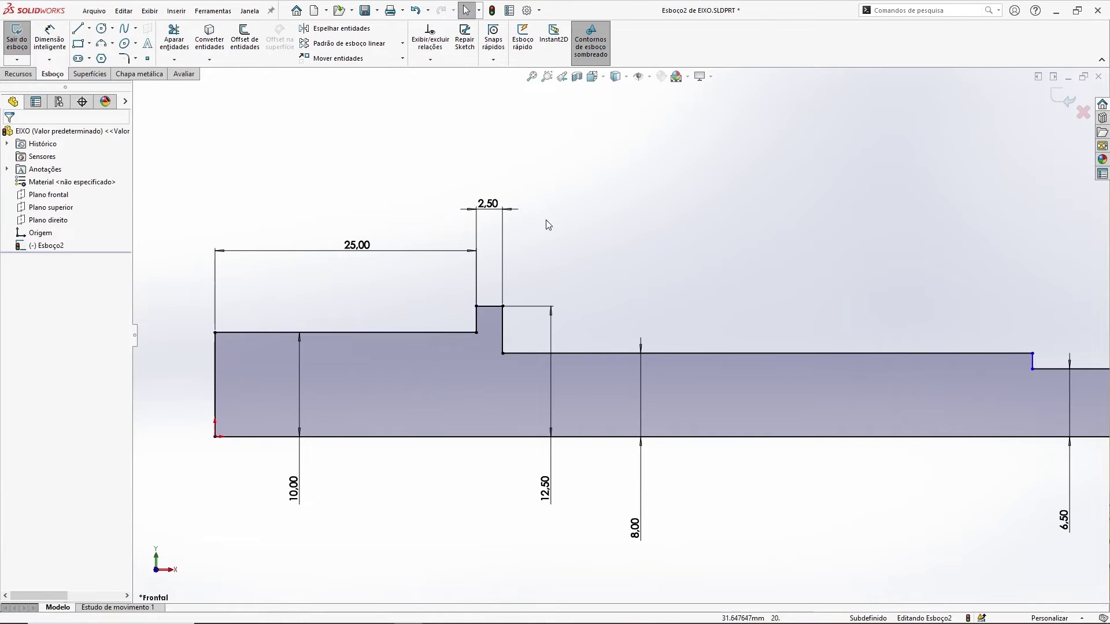
key("Escape")
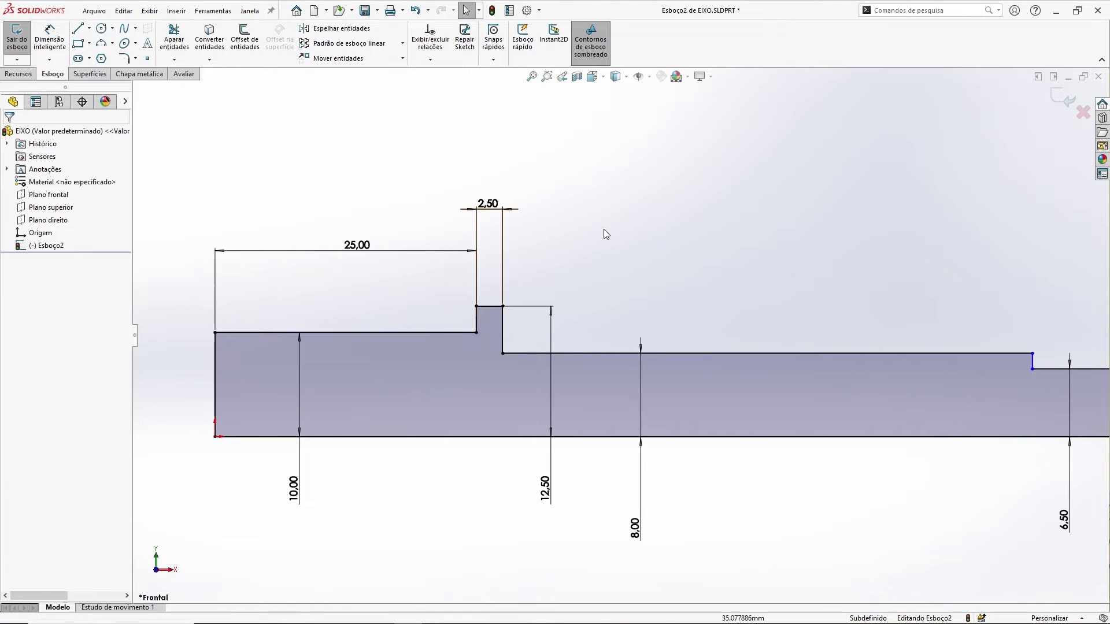
Step: Delete the collar's width dimension and recreate it from the collar's top line at 2.5 mm
left_click(508, 227)
key("Delete")
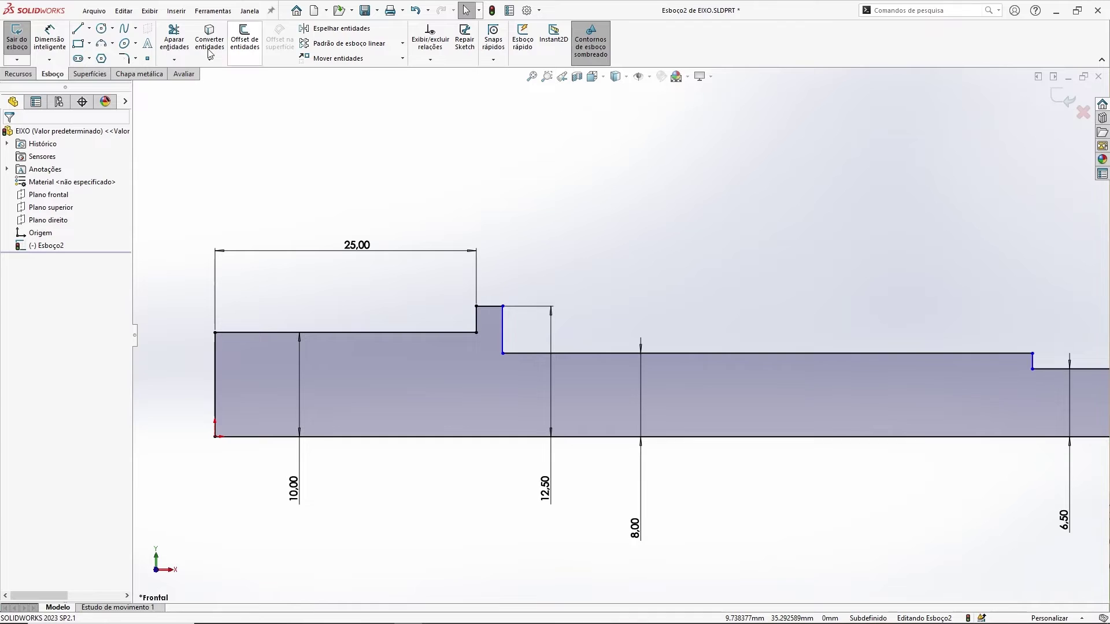
left_click(49, 38)
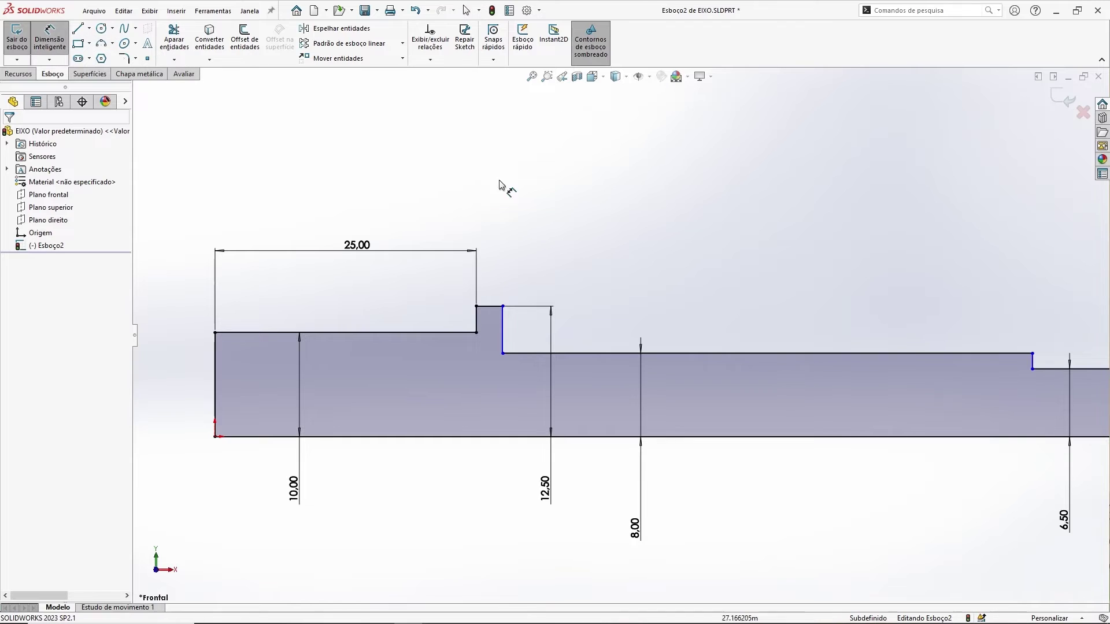
left_click(492, 307)
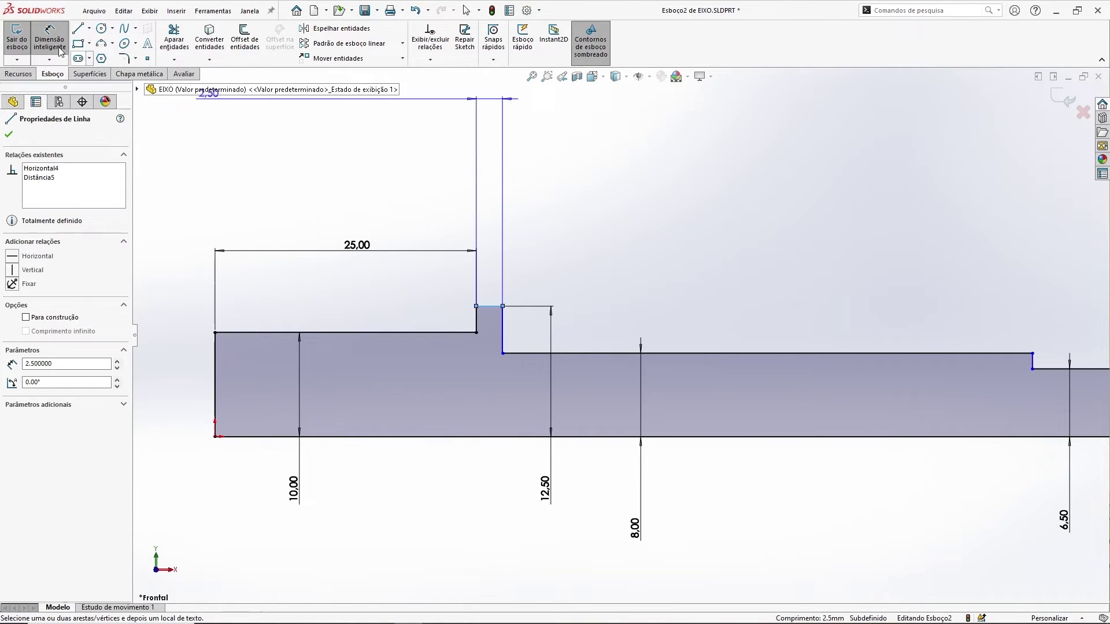
key("Escape")
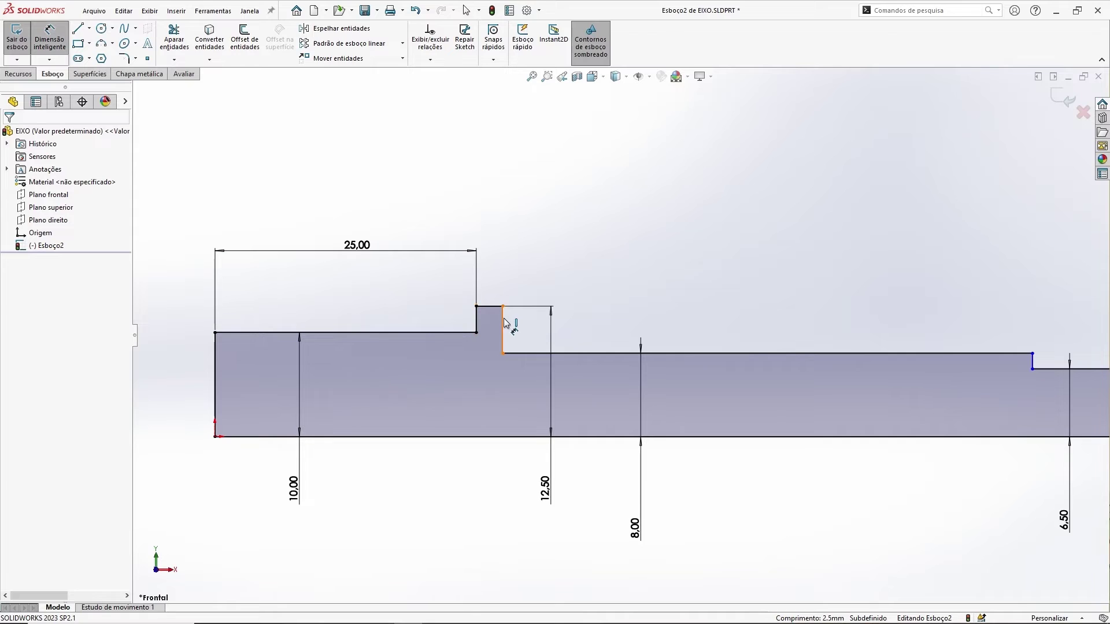
left_click(491, 309)
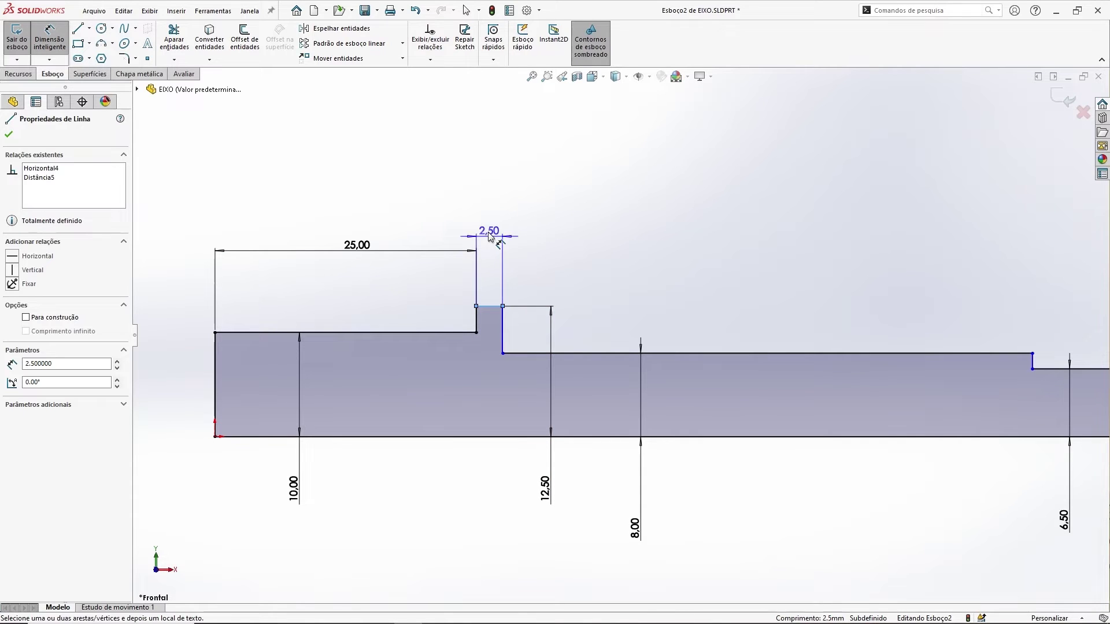
left_click(490, 219)
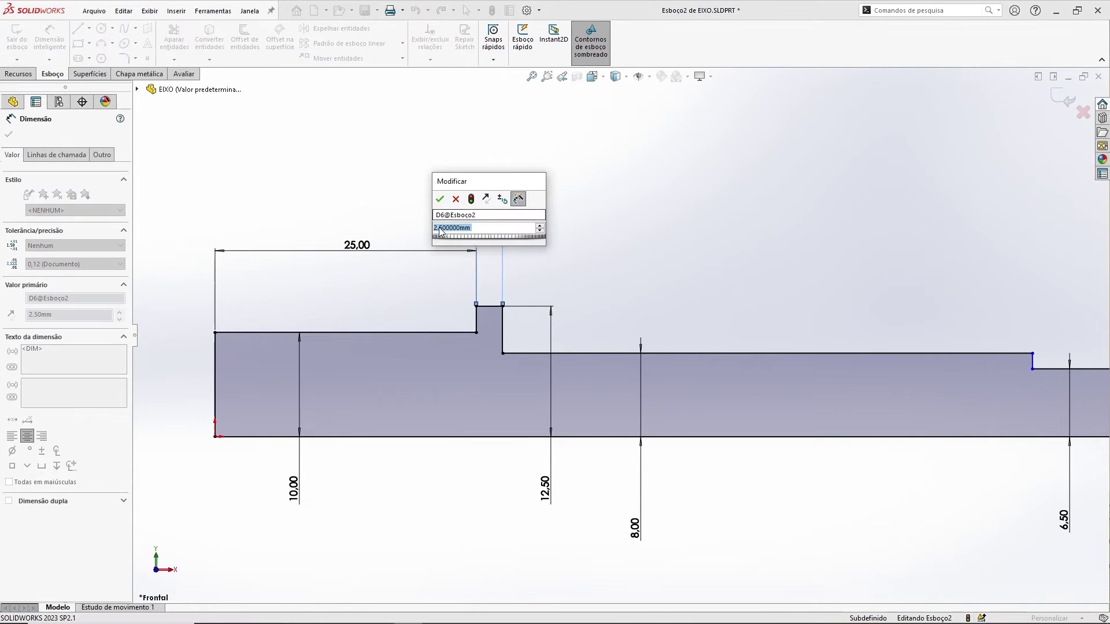
left_click(439, 199)
key("Escape")
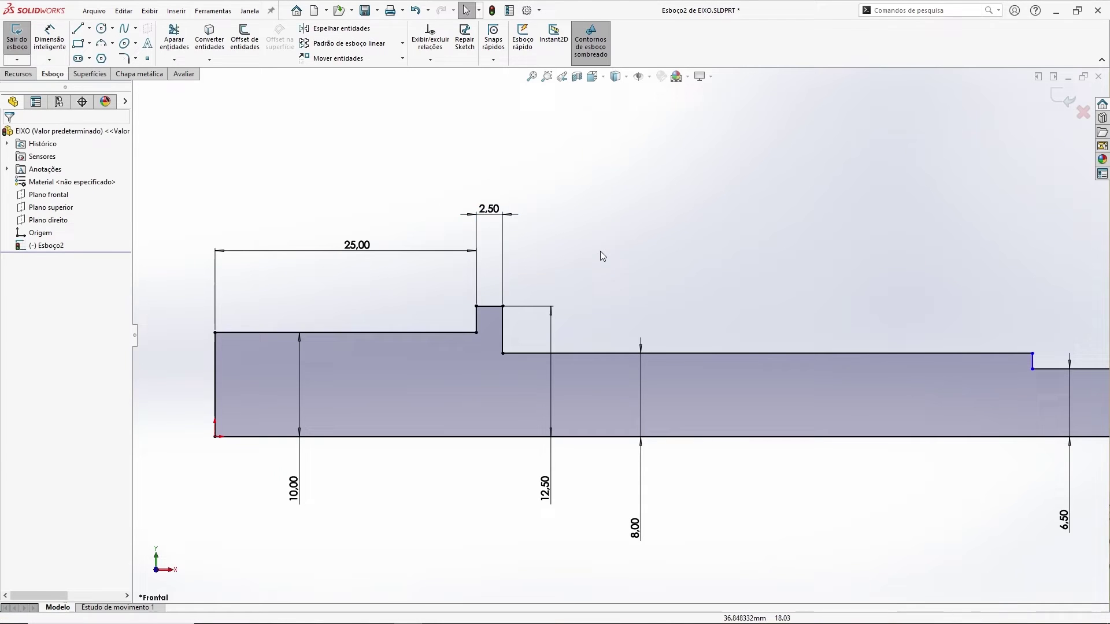
Step: Dimension the length of the long middle segment's top line, accepting its current value
key("f")
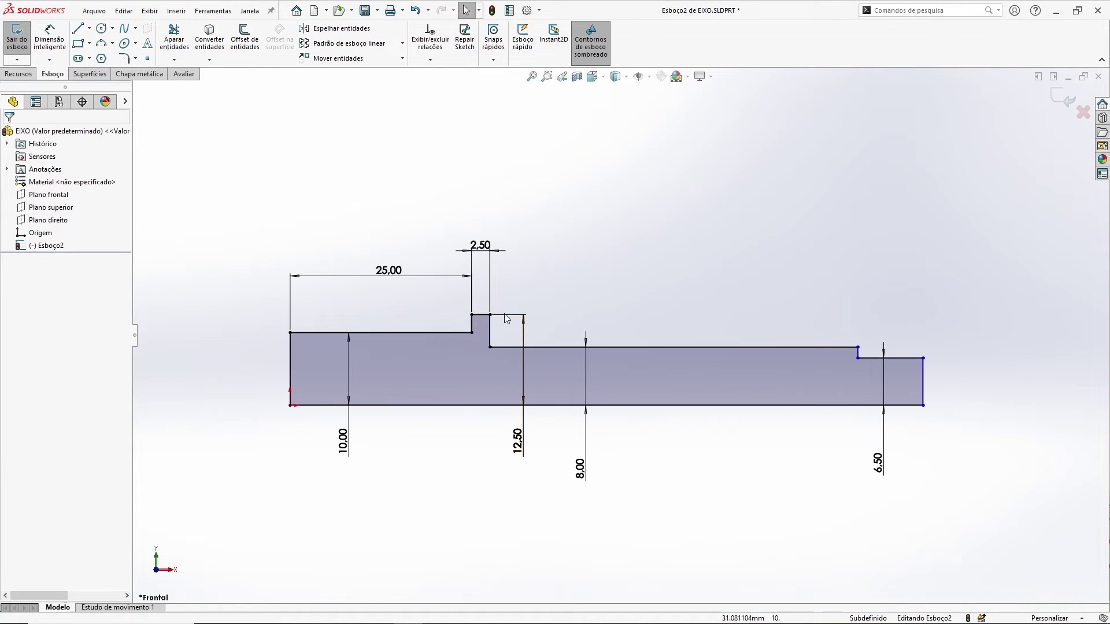
left_click(49, 38)
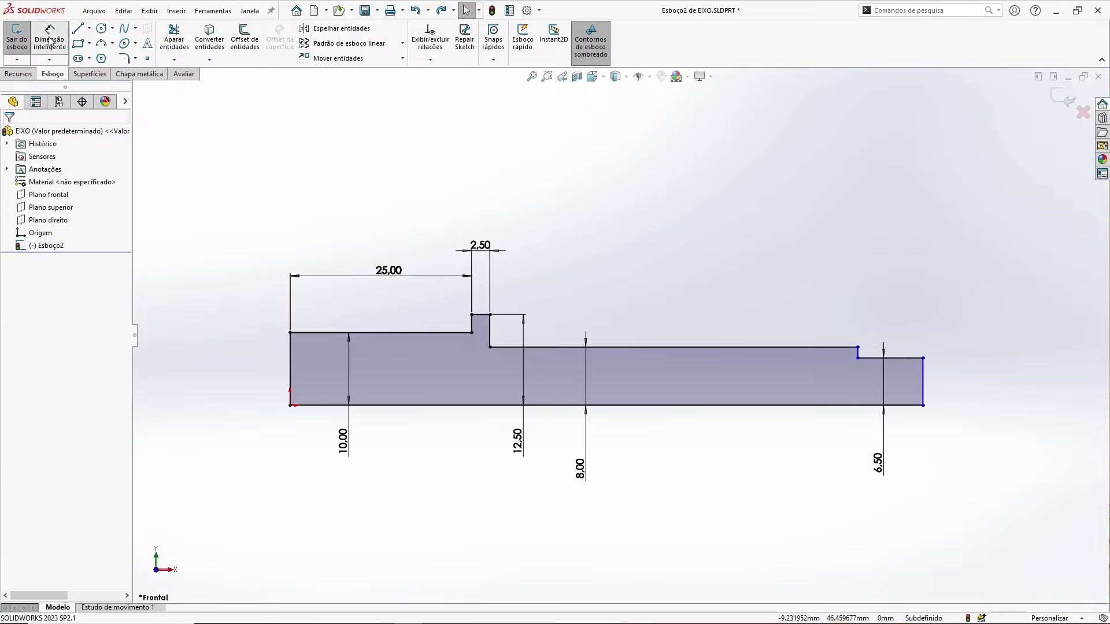
left_click(662, 346)
left_click(674, 284)
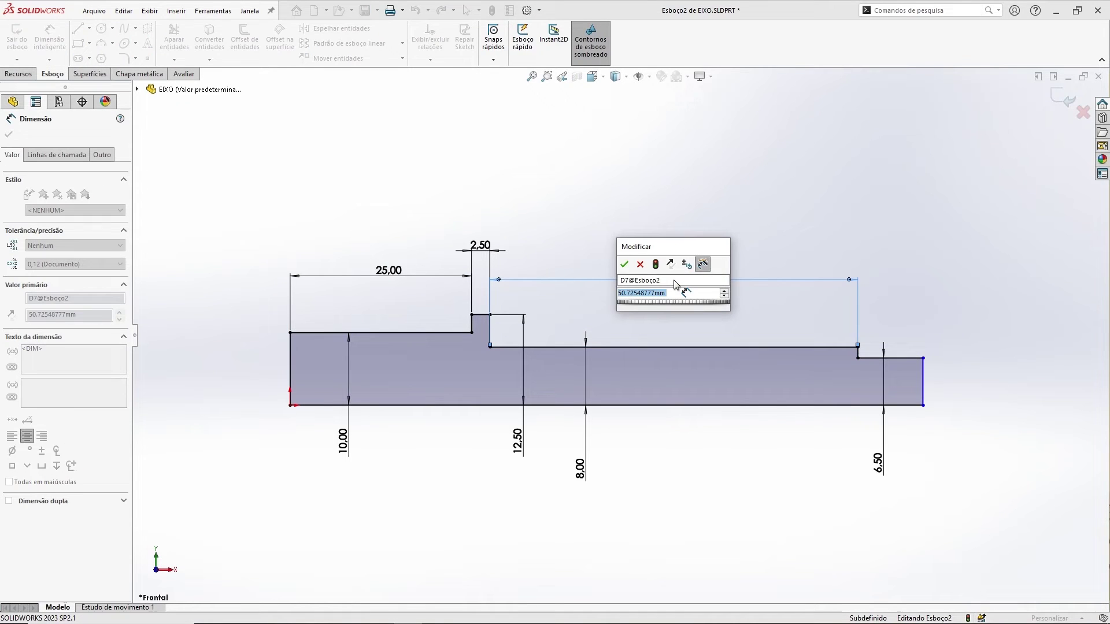
key("Return")
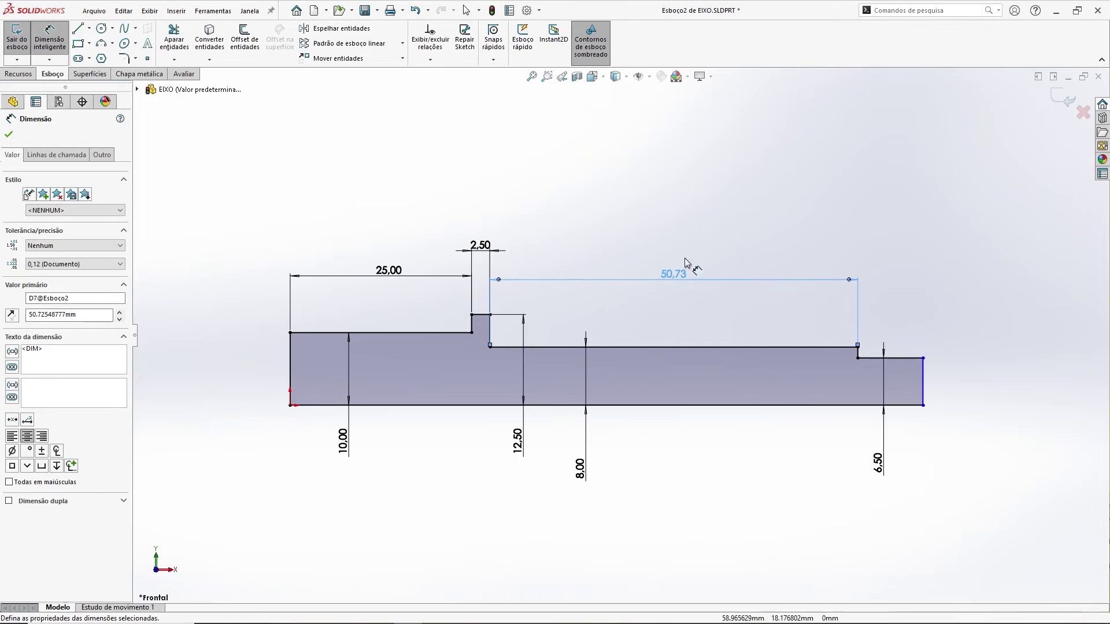
key("Escape")
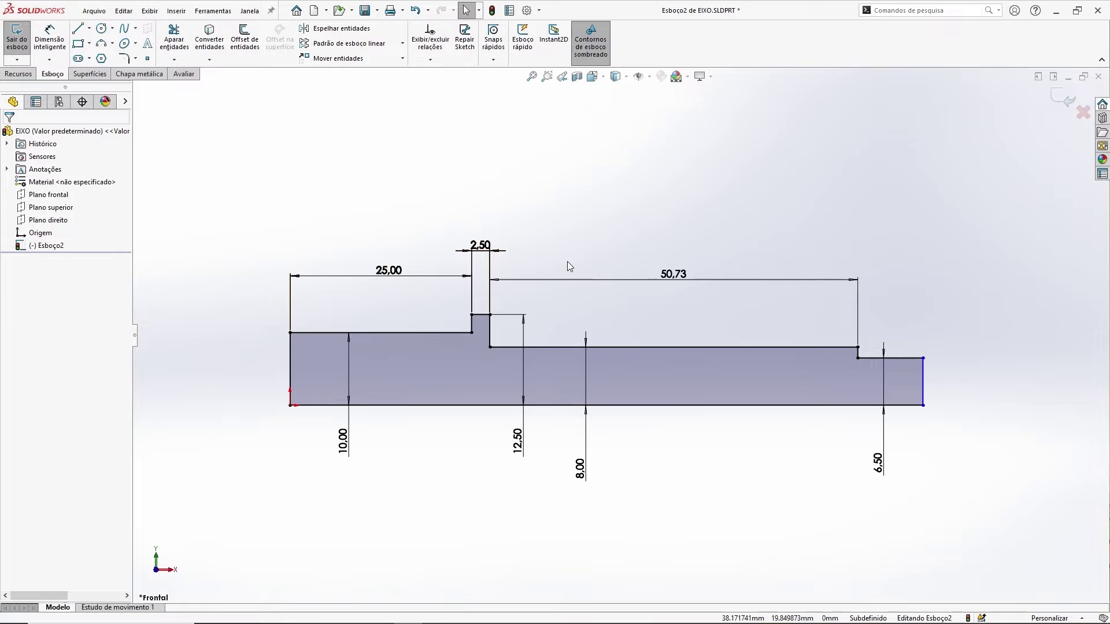
Step: Set the long middle segment's length dimension to 100 mm
scroll(654, 317, "up", 2)
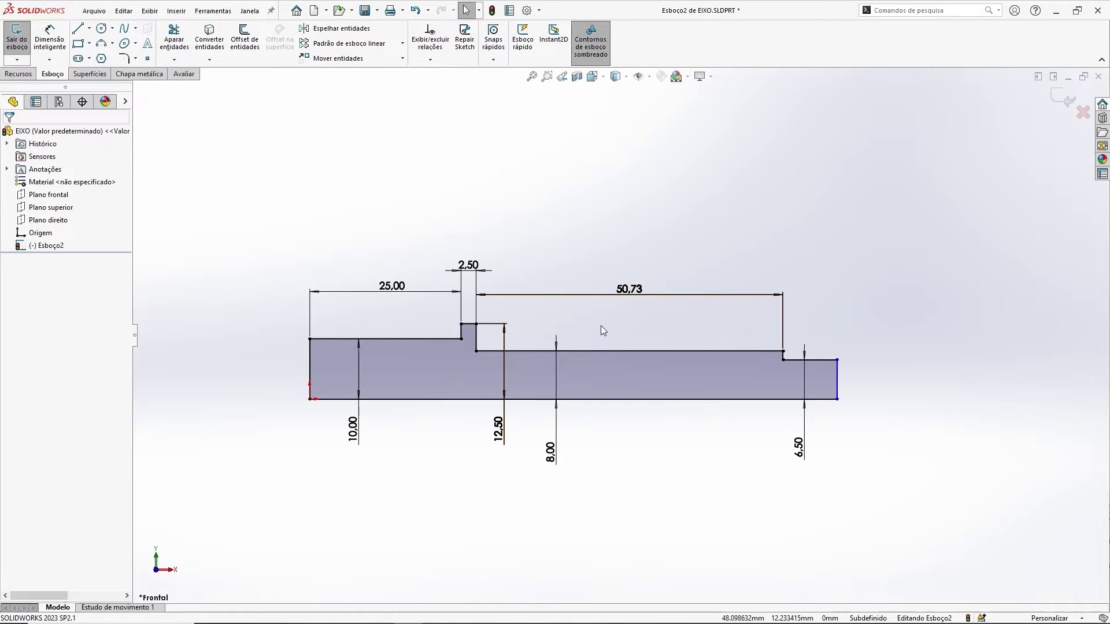
double_click(631, 289)
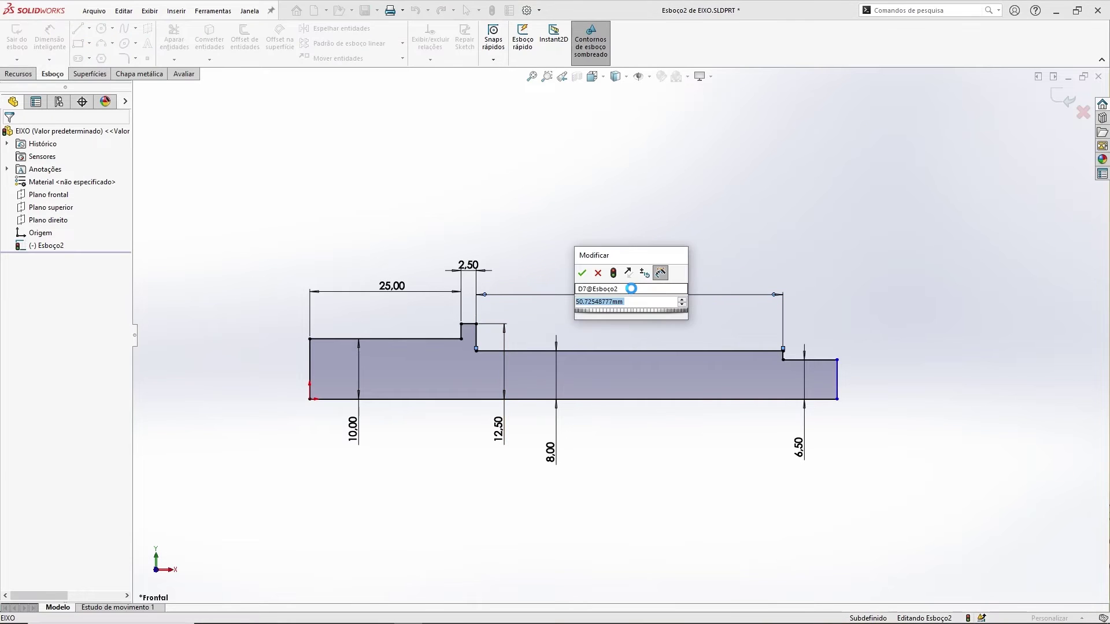
type("100")
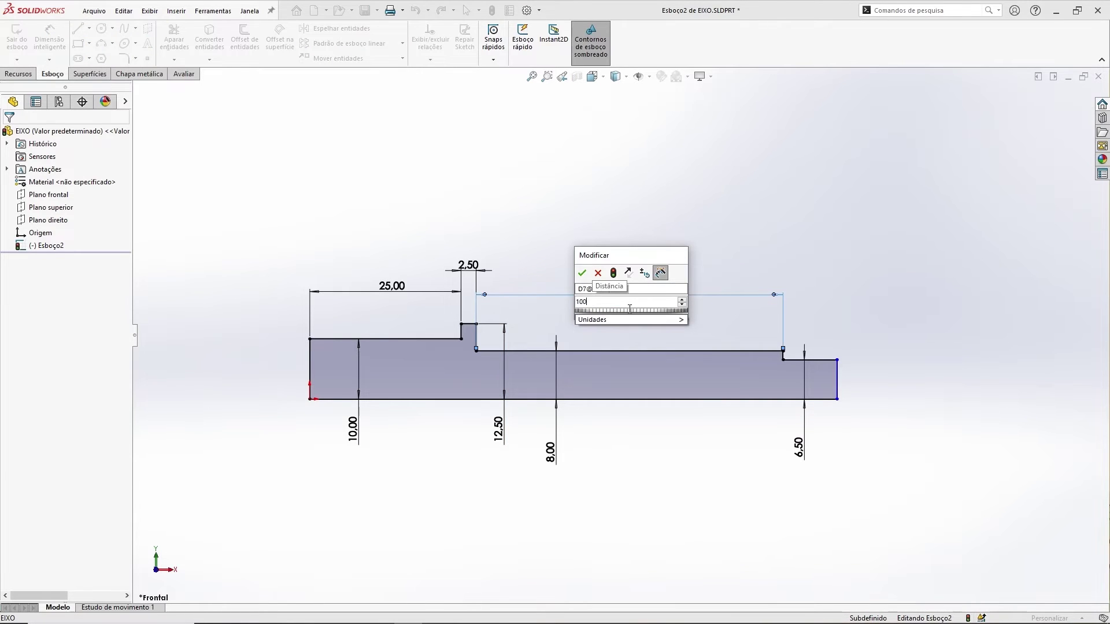
key("Return")
left_click(672, 240)
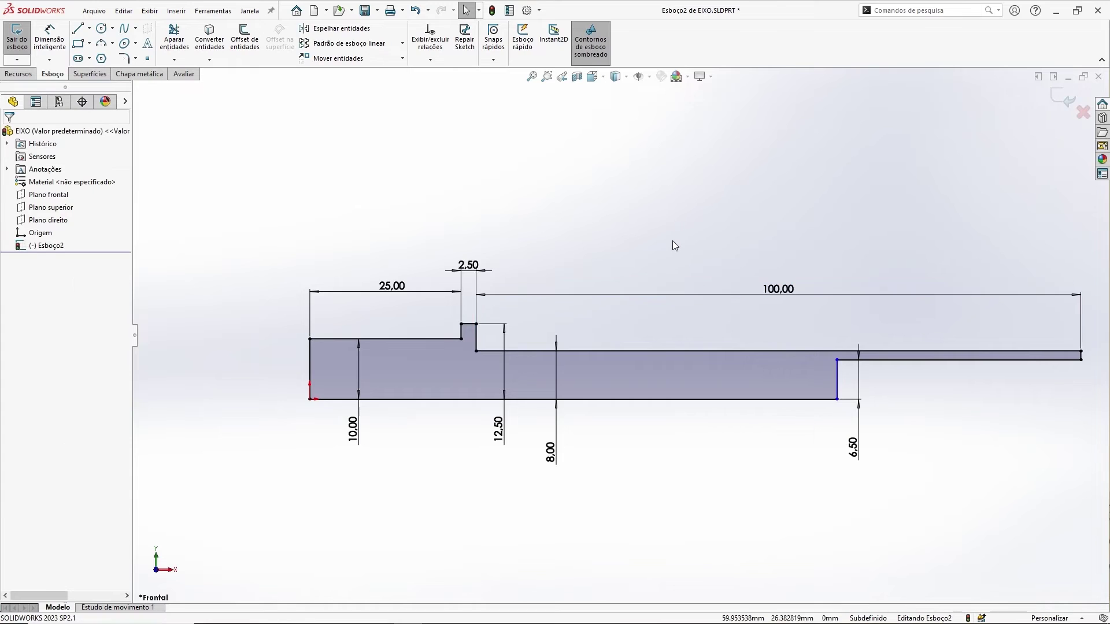
Step: Move the profile's right end line beyond the 100 mm segment's shoulder to restore the stepped outline
scroll(665, 244, "up", 2)
middle_click_drag(768, 234, 630, 230, "ctrl")
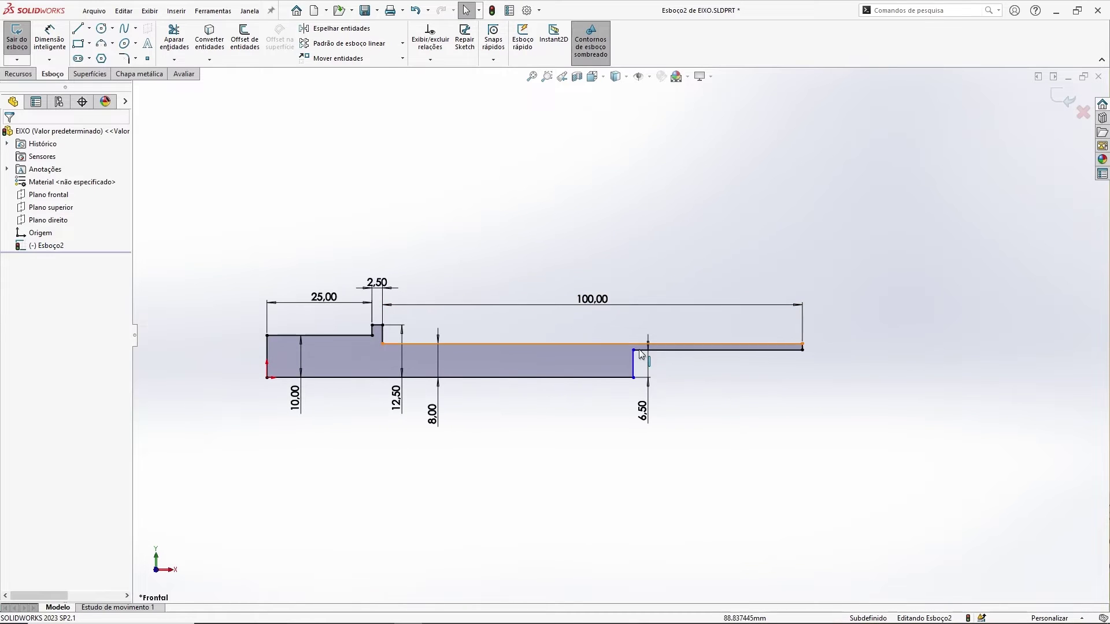
left_click_drag(635, 364, 683, 363)
mouse_move(697, 359)
left_mouse_down()
mouse_move(629, 365)
mouse_move(885, 364)
left_mouse_up()
left_click(744, 396)
left_click(807, 209)
Step: Dimension the length of the narrow end segment's top line at 20 mm
middle_click_drag(856, 213, 788, 213, "ctrl")
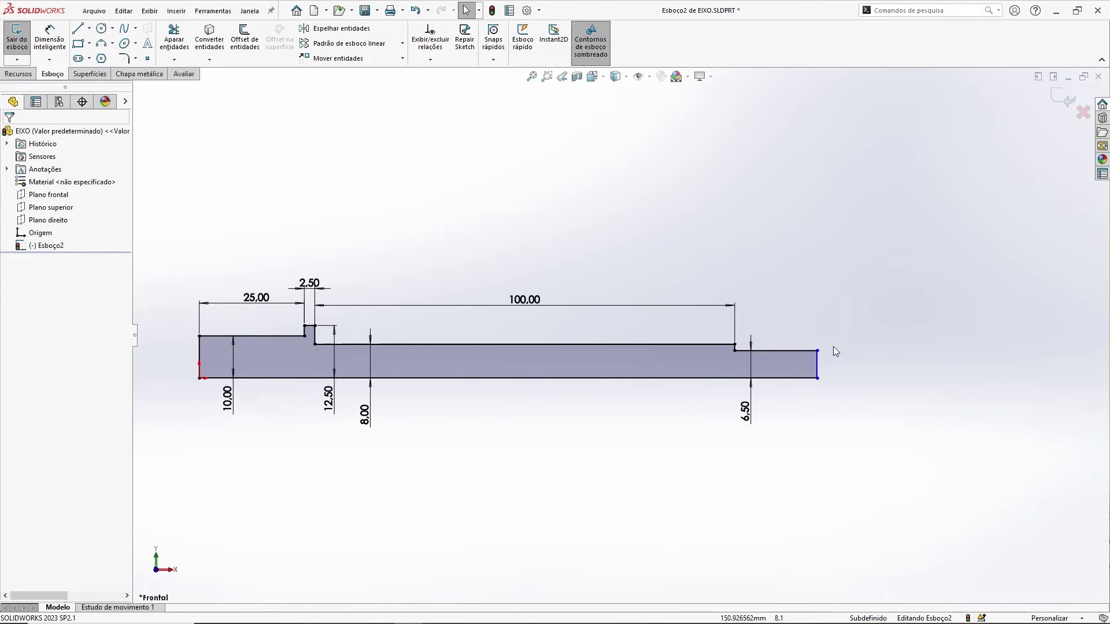
left_click(58, 41)
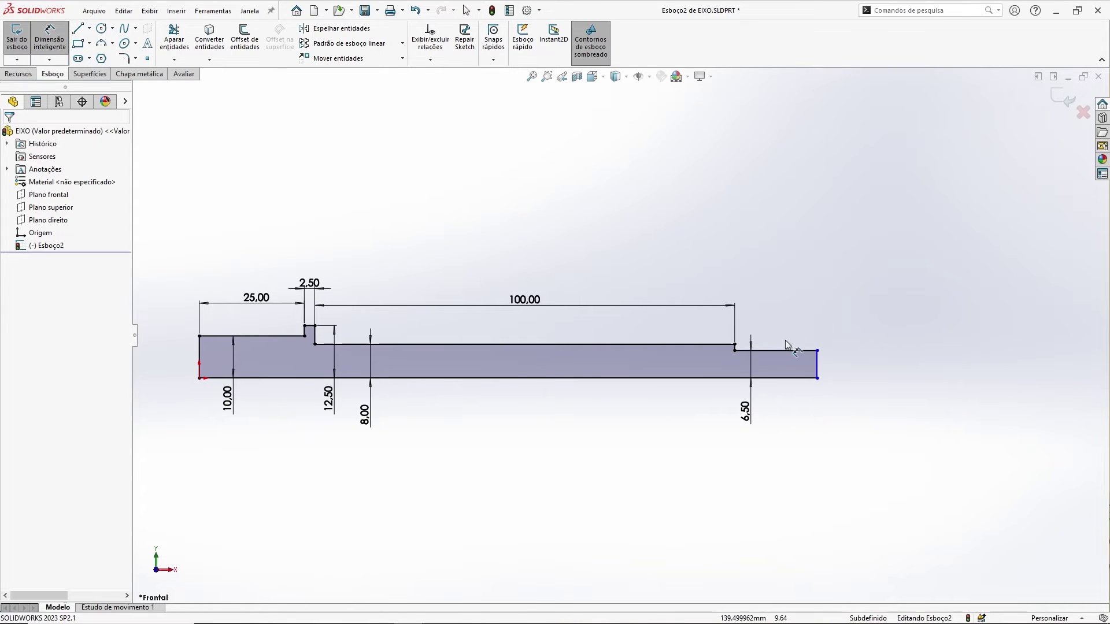
left_click(778, 353)
left_click(779, 305)
type("20")
key("Return")
key("Escape")
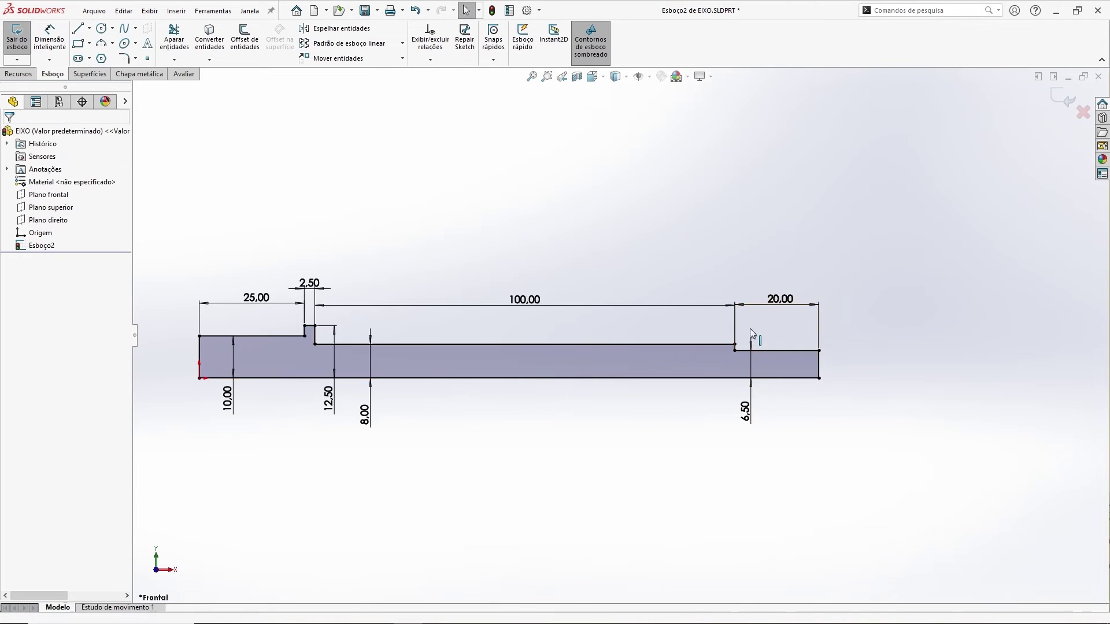
Step: Exit the fully dimensioned shaft profile sketch, keeping its changes
middle_click_drag(521, 212, 587, 223, "ctrl")
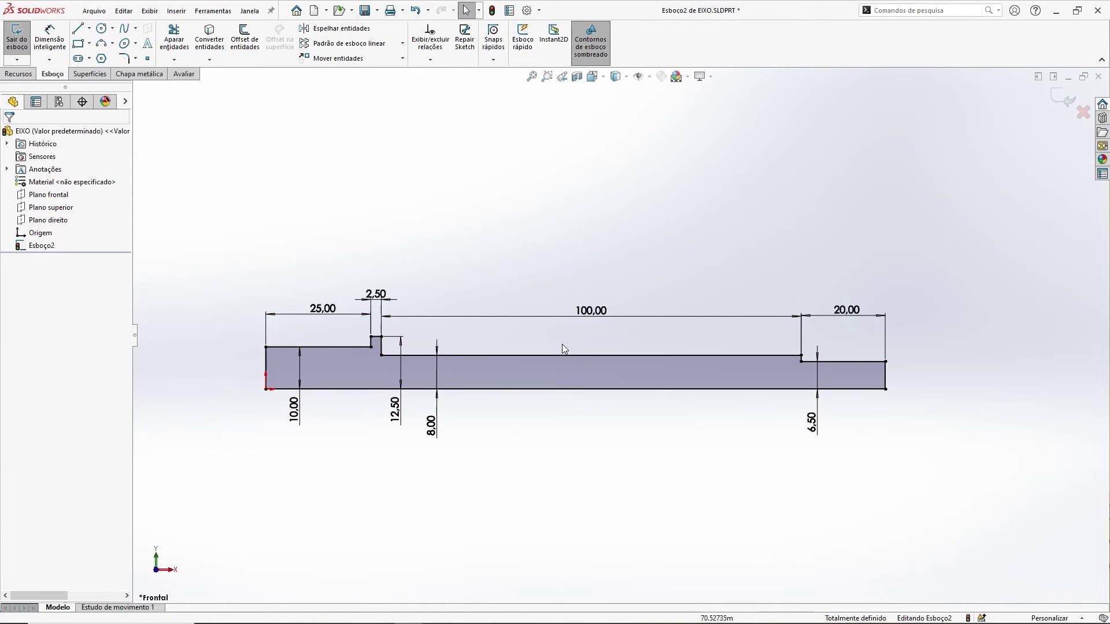
scroll(179, 393, "down", 3)
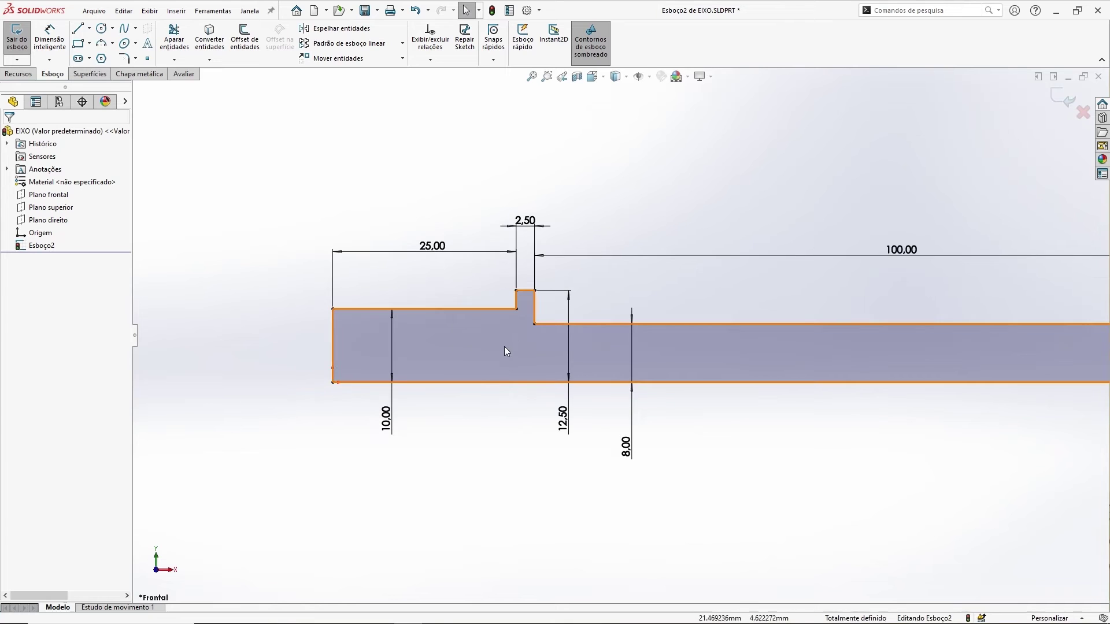
scroll(624, 355, "up", 2)
middle_click_drag(826, 412, 658, 407, "ctrl")
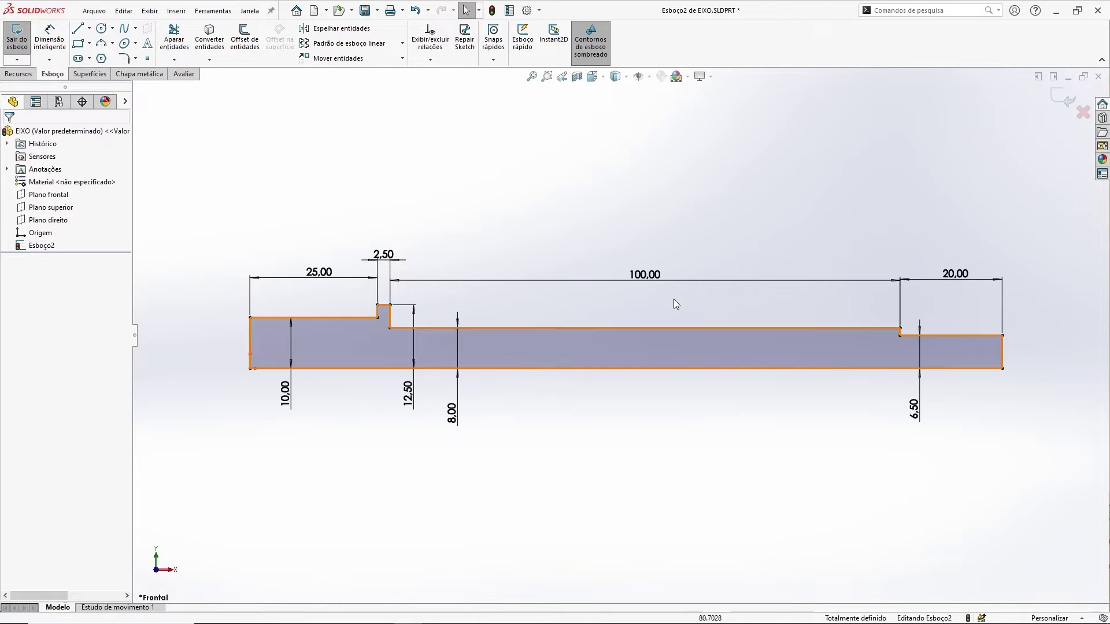
left_click(1061, 98)
left_click(706, 153)
scroll(619, 217, "up", 2)
mouse_move(620, 217)
middle_mouse_down()
mouse_move(711, 233)
mouse_move(592, 281)
mouse_move(658, 248)
mouse_move(671, 294)
mouse_move(681, 285)
middle_mouse_up()
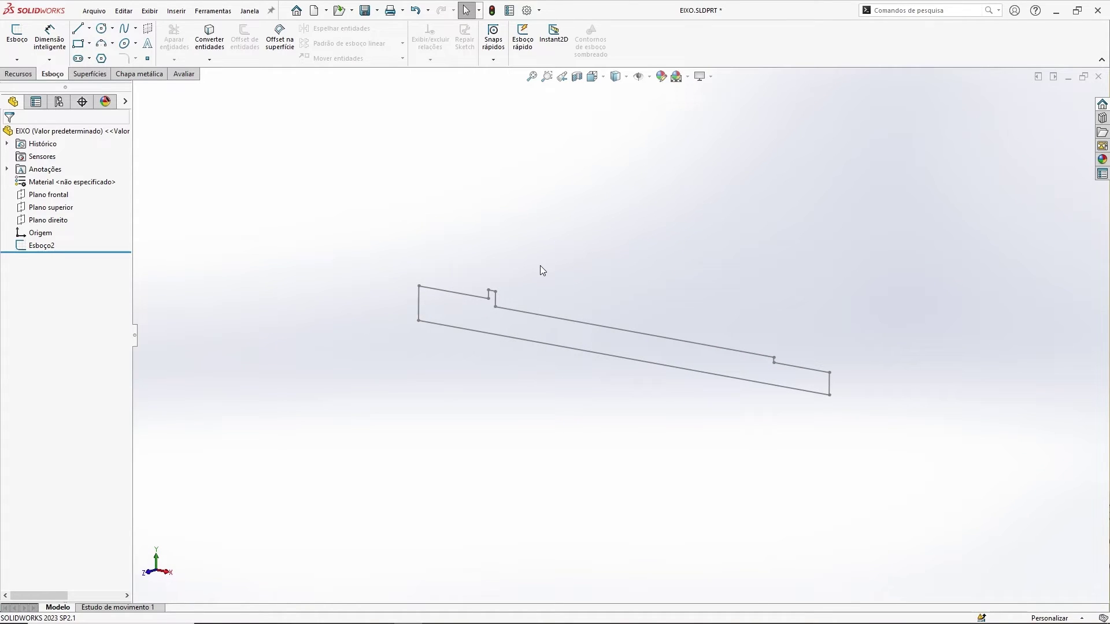
Step: Set up a revolved boss from the shaft profile sketch, using its long bottom line as the axis
left_click(18, 74)
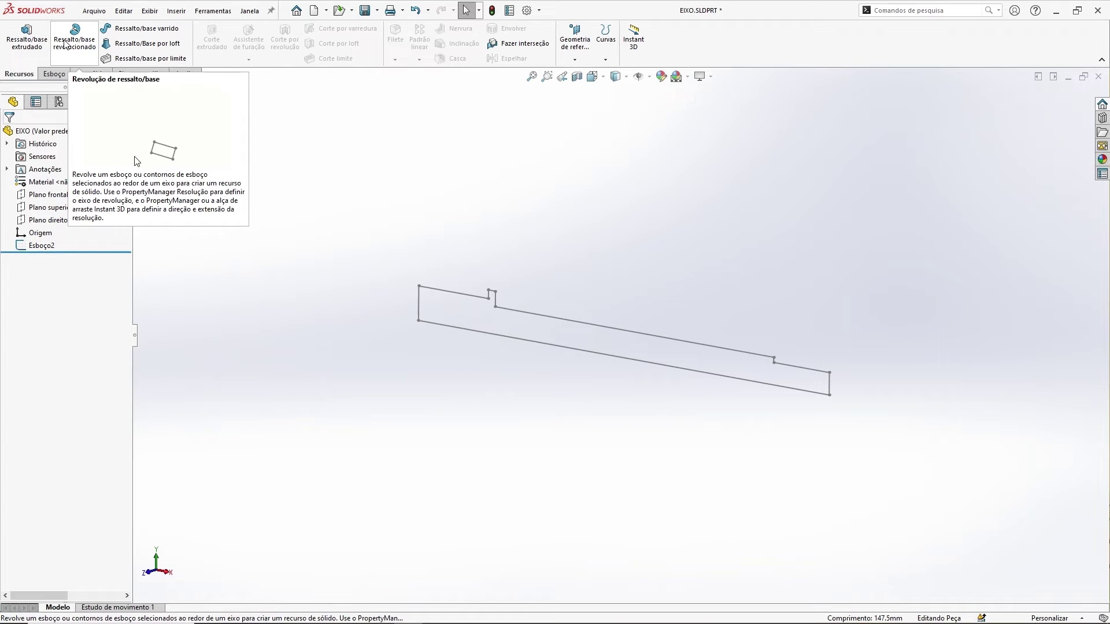
left_click(45, 248)
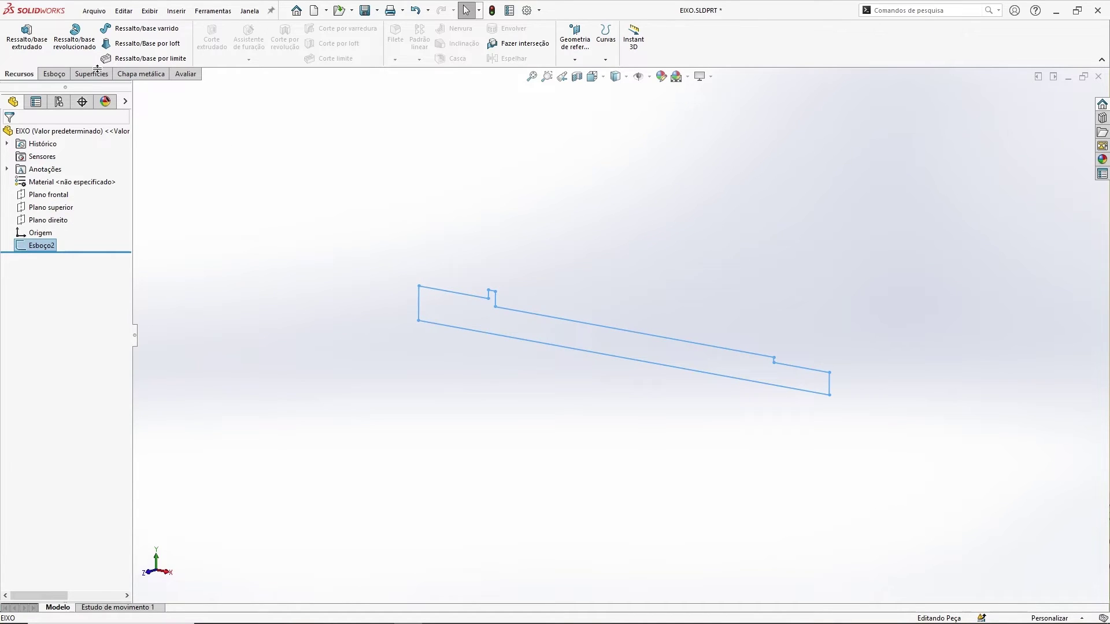
left_click(75, 39)
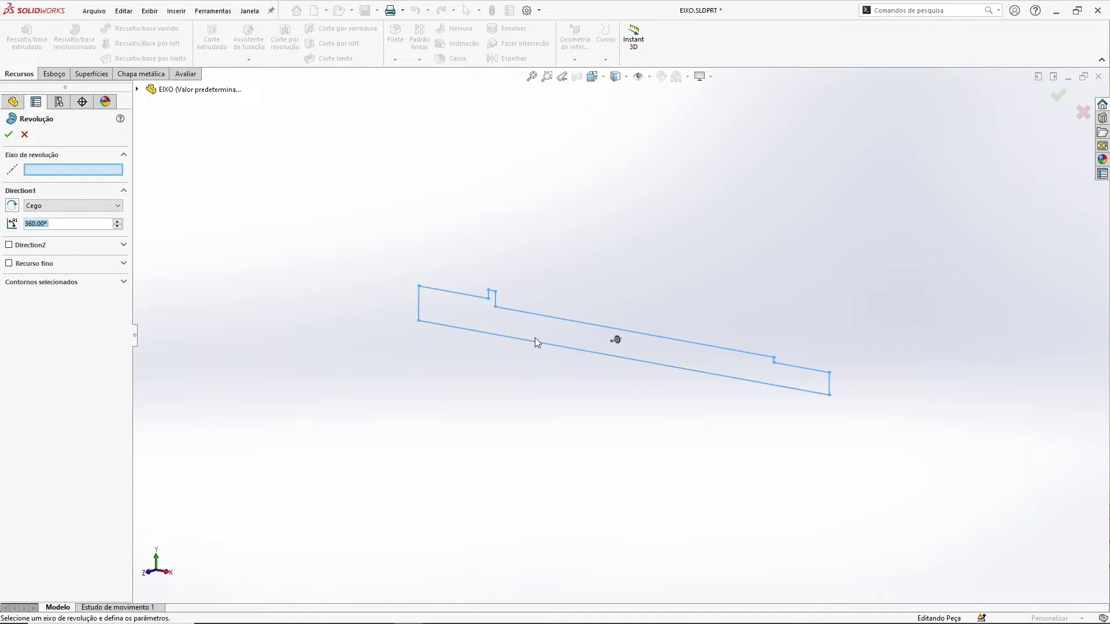
left_click(580, 352)
mouse_move(644, 233)
middle_mouse_down()
mouse_move(624, 242)
mouse_move(635, 260)
mouse_move(593, 266)
mouse_move(682, 257)
mouse_move(527, 218)
mouse_move(585, 233)
mouse_move(587, 245)
middle_mouse_up()
scroll(555, 314, "down", 2)
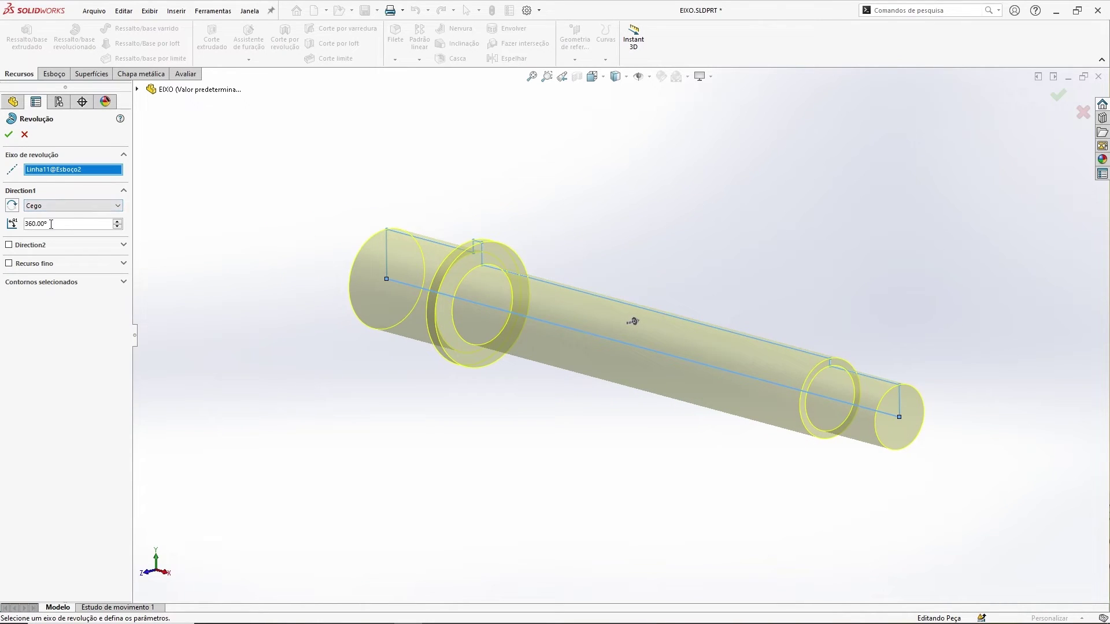
Step: Set the revolve angle to 180° and examine the half-shaft preview
left_click_drag(58, 224, 25, 226)
type("180")
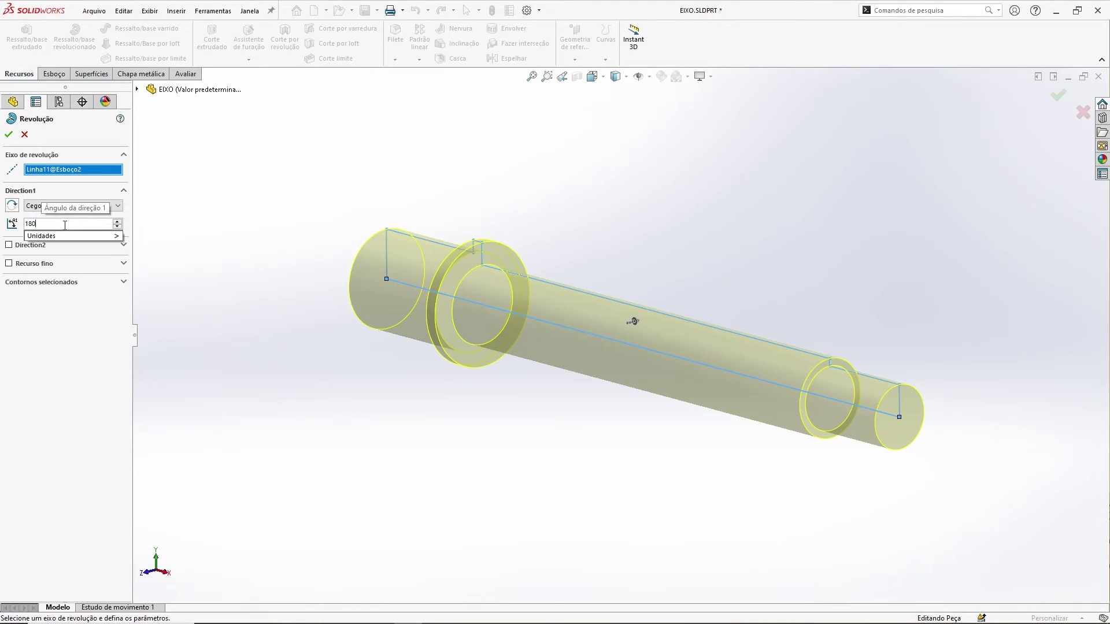
key("Return")
middle_click_drag(626, 252, 778, 306)
scroll(587, 360, "down", 3)
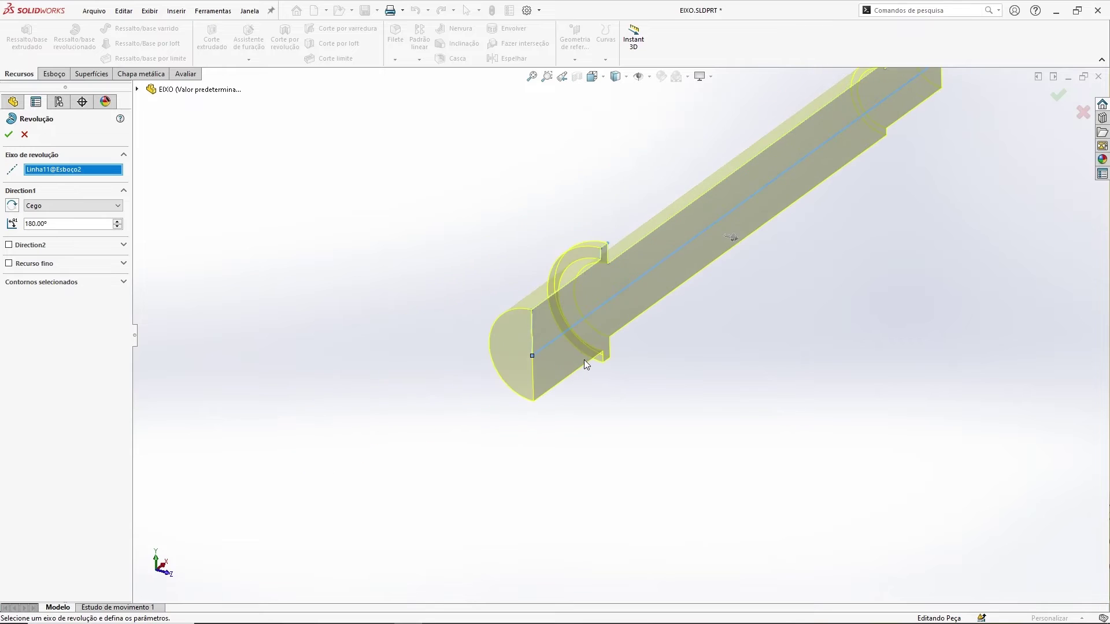
Step: Set the revolve angle to 270° and examine the three-quarter shaft preview
scroll(587, 360, "down", 2)
mouse_move(631, 416)
middle_mouse_down()
mouse_move(639, 431)
mouse_move(621, 412)
middle_mouse_up()
left_click_drag(52, 224, 10, 223)
type("270")
key("Return")
middle_click_drag(436, 288, 540, 291)
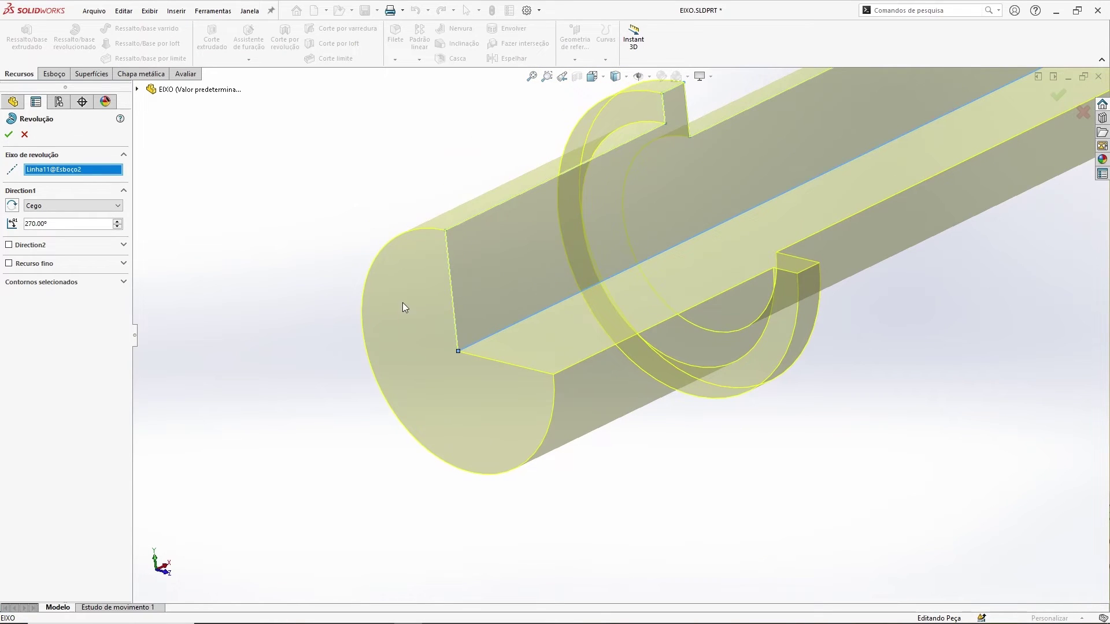
Step: Complete the revolved boss at 360° with the Cego end condition and inspect the solid shaft
left_click_drag(56, 227, 5, 227)
type("360")
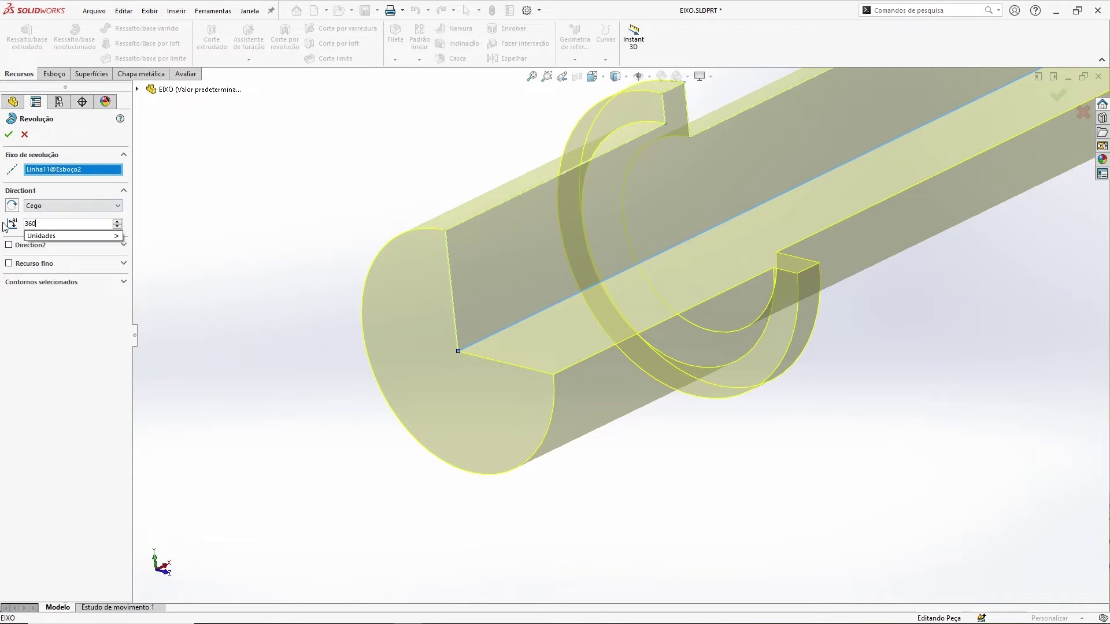
key("Return")
scroll(435, 275, "up", 3)
scroll(435, 275, "up", 2)
middle_click_drag(798, 272, 688, 327)
left_click(58, 207)
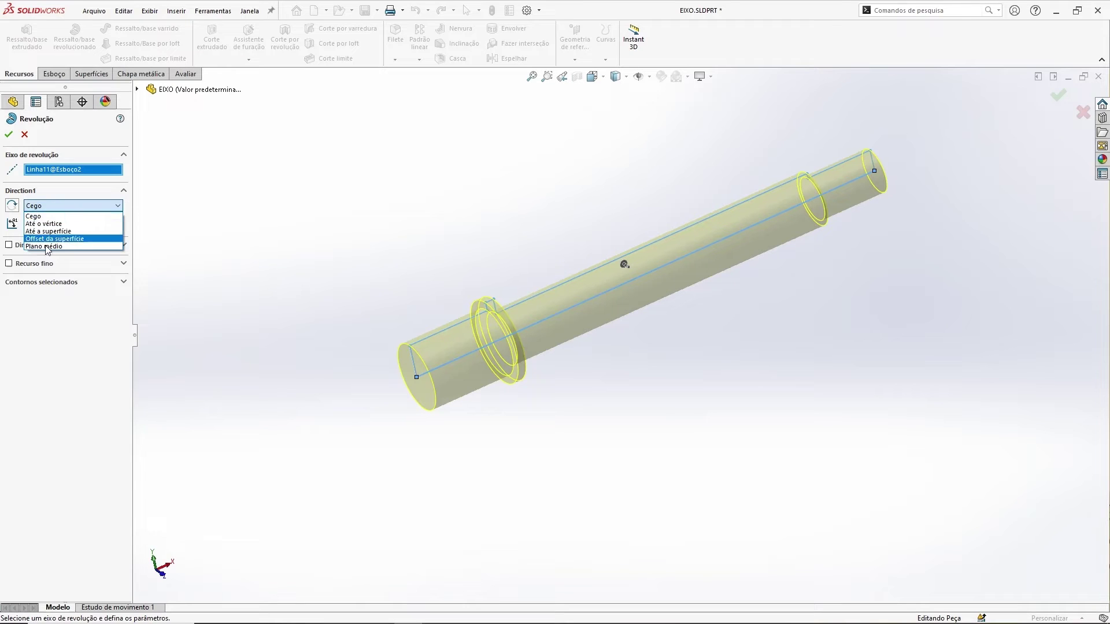
left_click(50, 217)
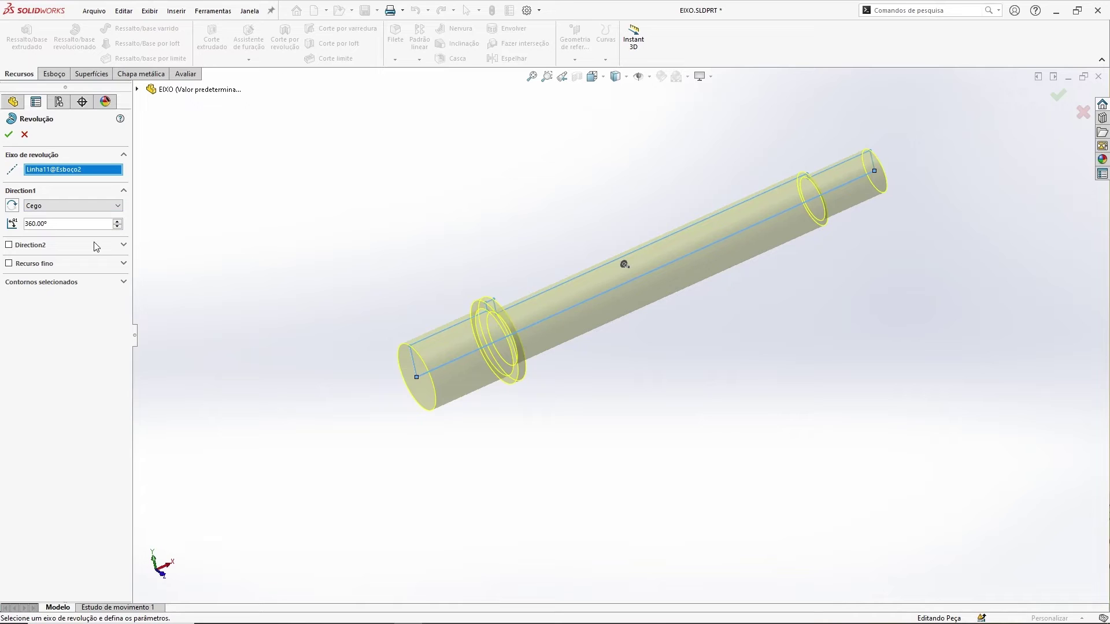
left_click(9, 135)
middle_click_drag(743, 399, 659, 450)
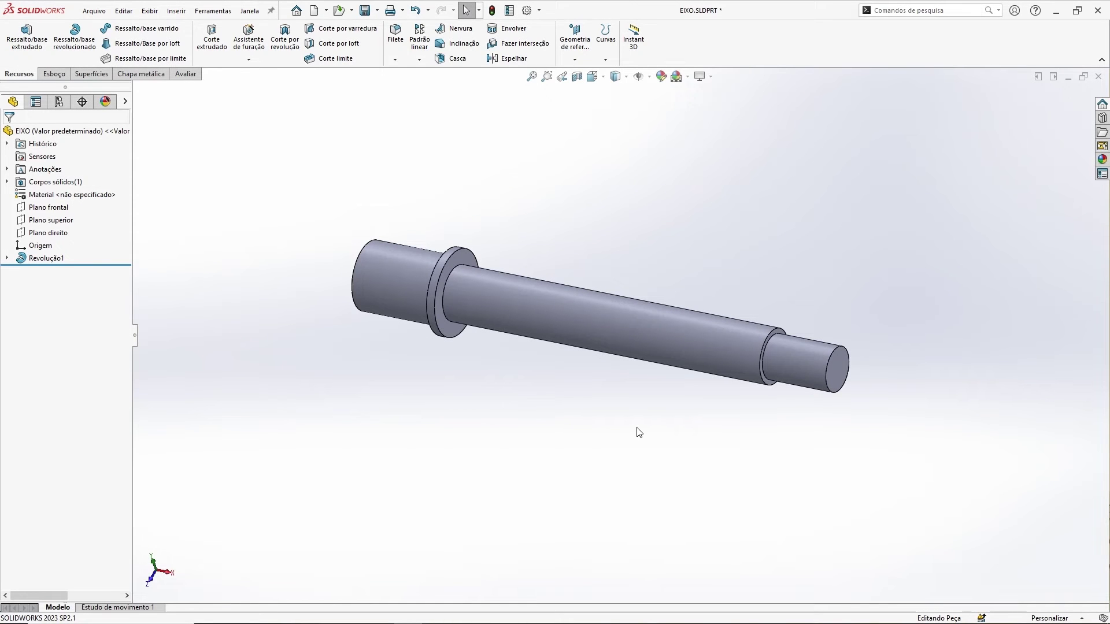
mouse_move(646, 430)
middle_mouse_down()
mouse_move(624, 416)
mouse_move(757, 411)
mouse_move(630, 415)
middle_mouse_up()
middle_click_drag(552, 203, 558, 204, "ctrl")
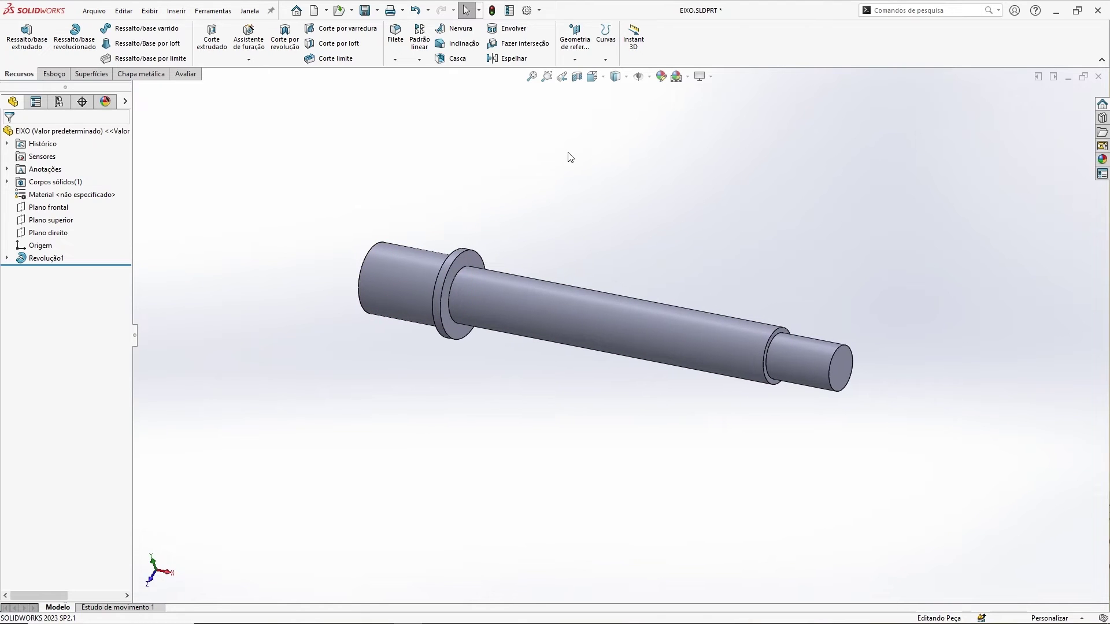
Step: Try the Branco simples scene behind the shaft, compare it with the default, and restore 3 pontos desbotado
left_click(688, 77)
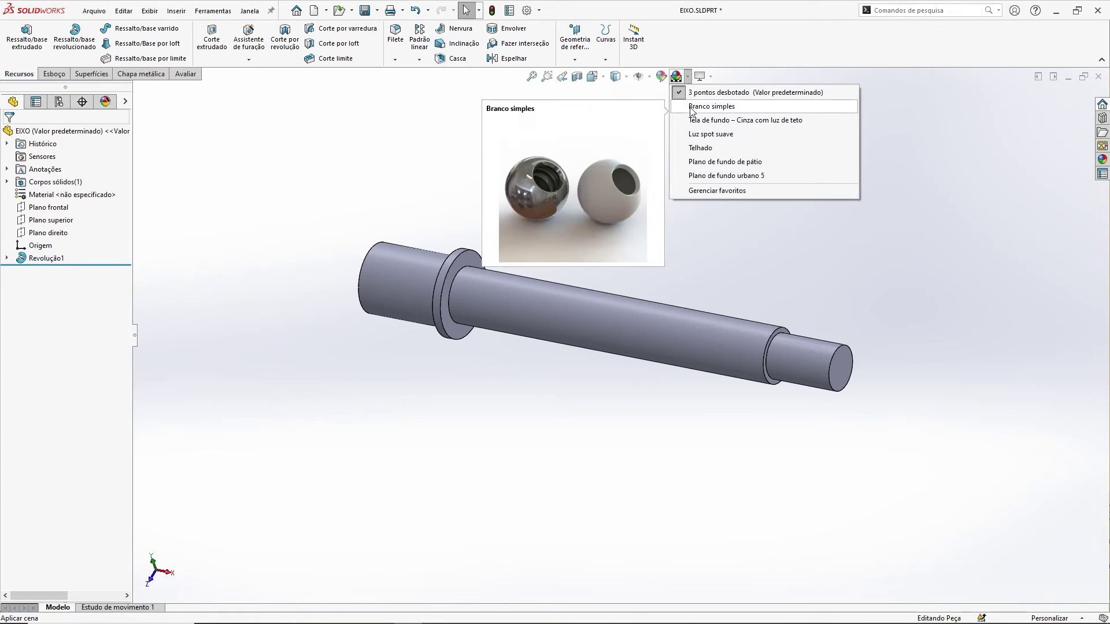
left_click(723, 107)
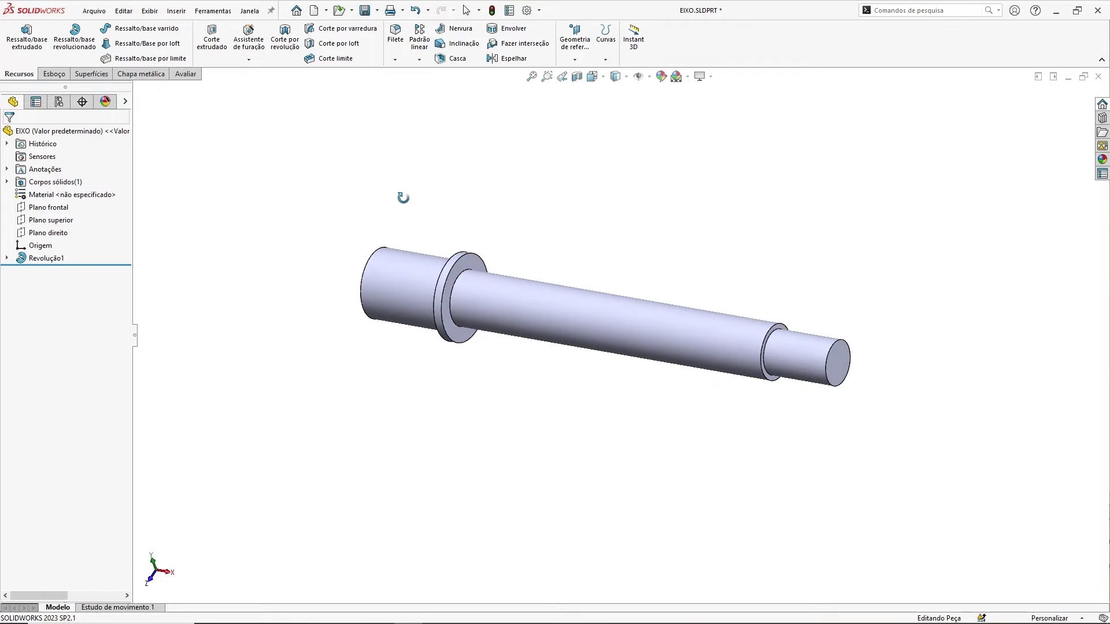
left_click(687, 76)
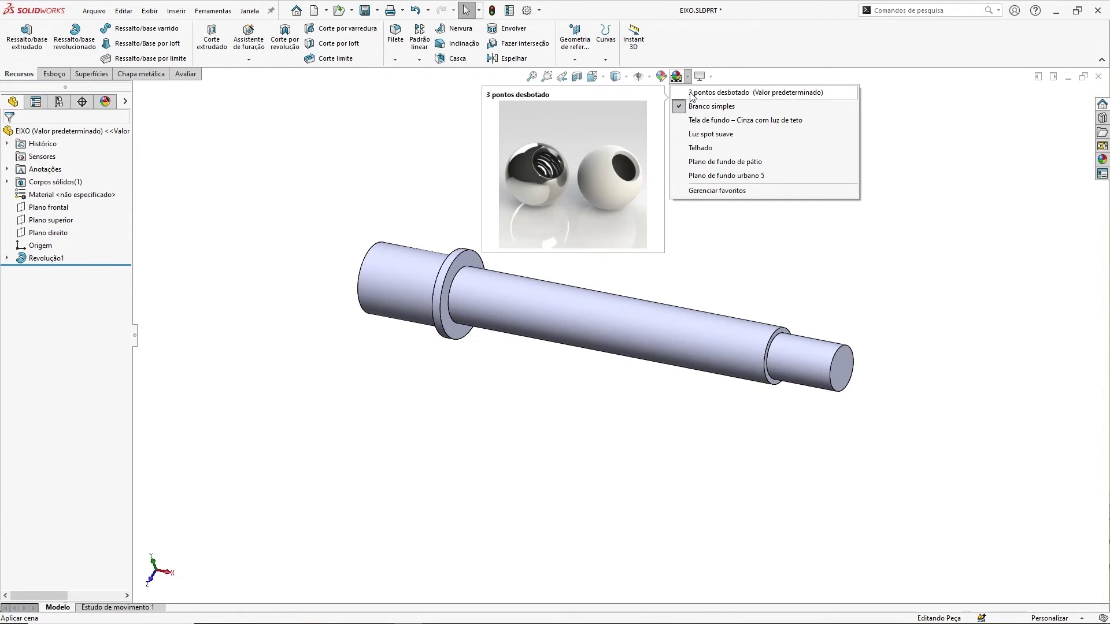
left_click(692, 93)
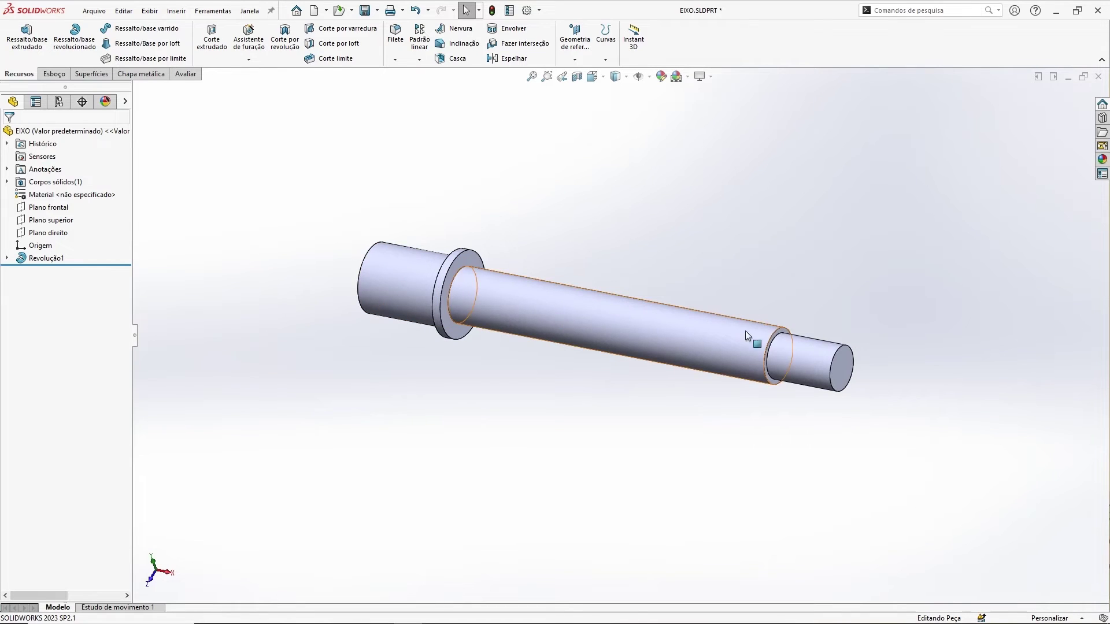
middle_click_drag(644, 441, 644, 222)
left_click(687, 77)
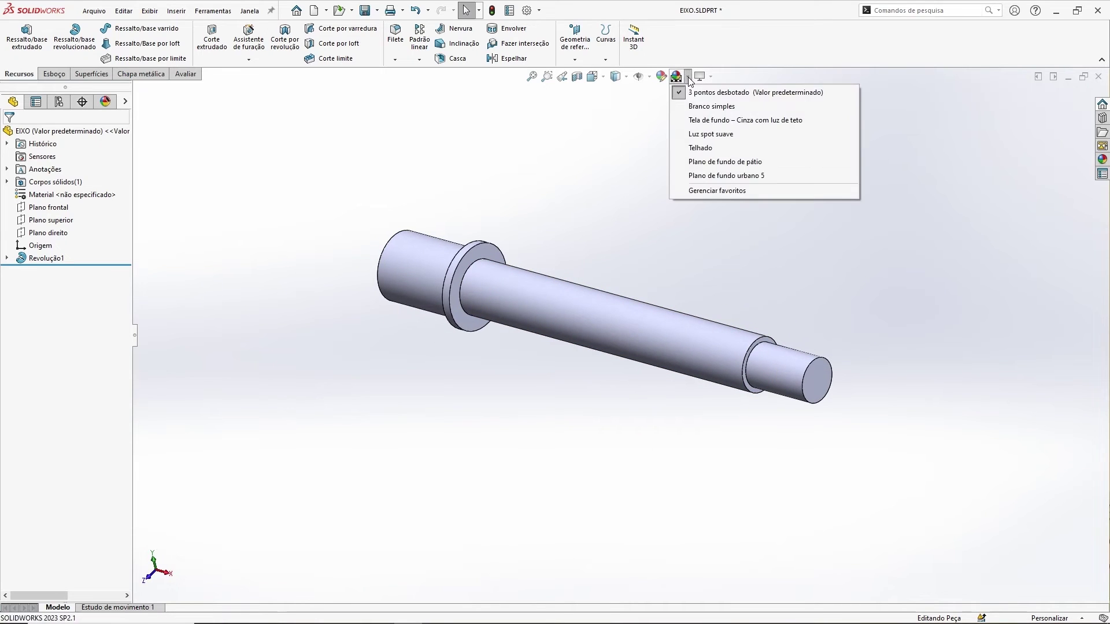
left_click(691, 105)
left_click(676, 76)
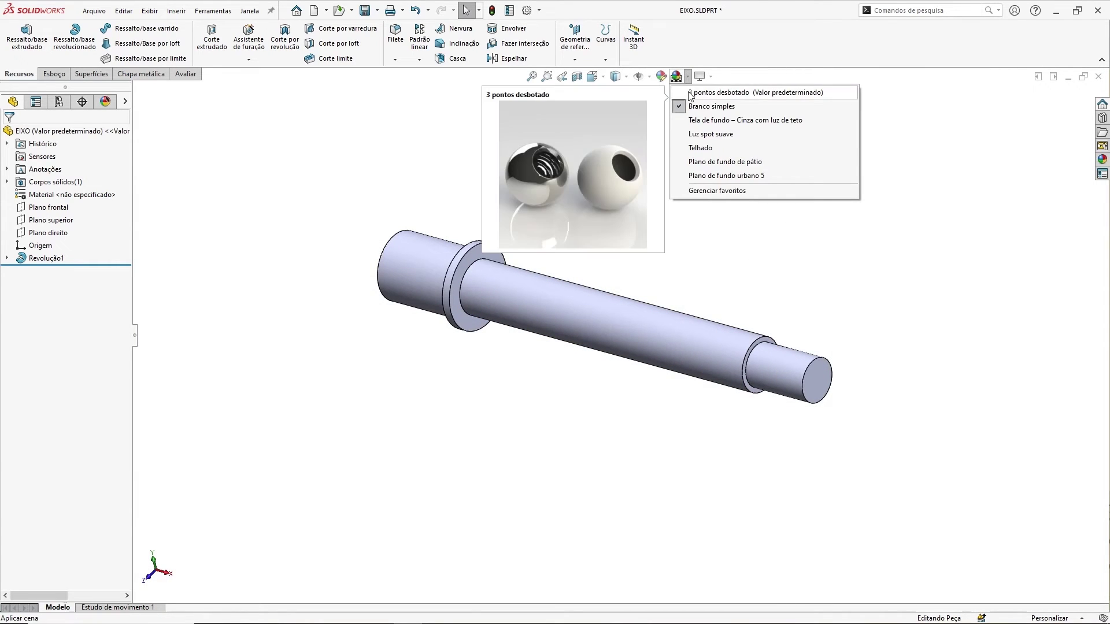
left_click(688, 93)
middle_click_drag(667, 151, 636, 199)
scroll(578, 225, "down", 2)
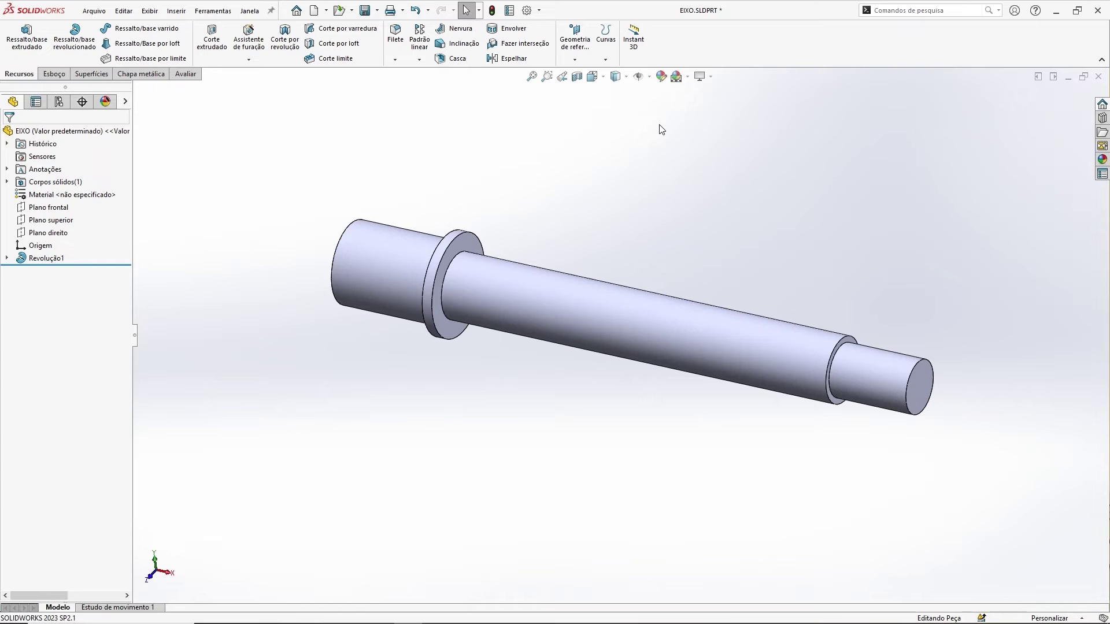
Step: Try the perspective display on the shaft, examine it while orbiting, and switch perspective off again
left_click(711, 77)
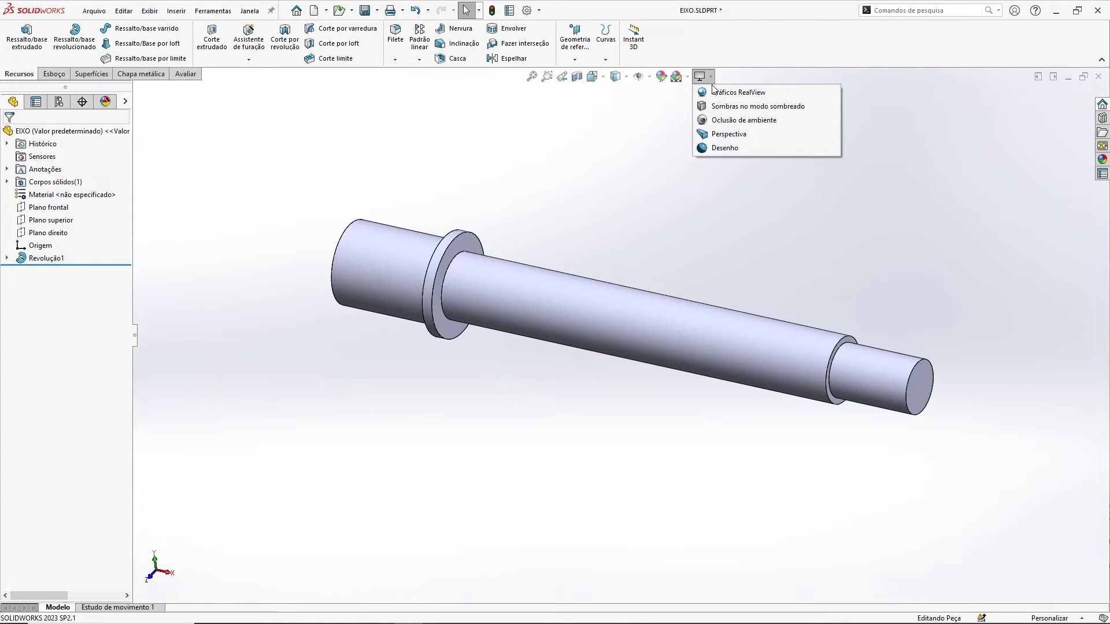
left_click(719, 135)
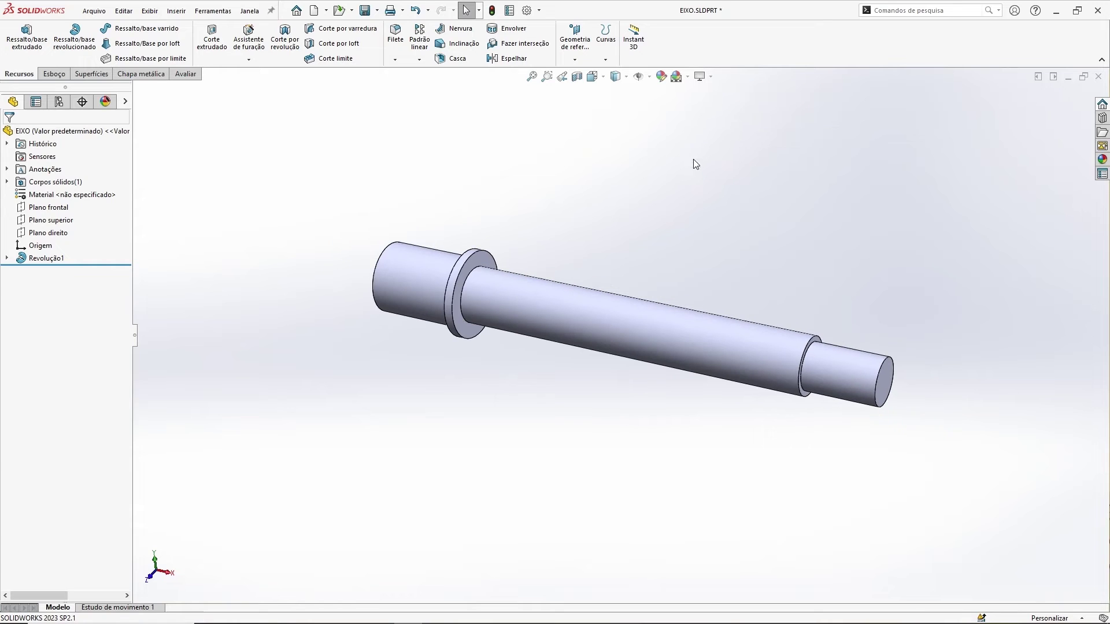
middle_click_drag(649, 240, 565, 228)
middle_click_drag(646, 245, 689, 181)
left_click(687, 77)
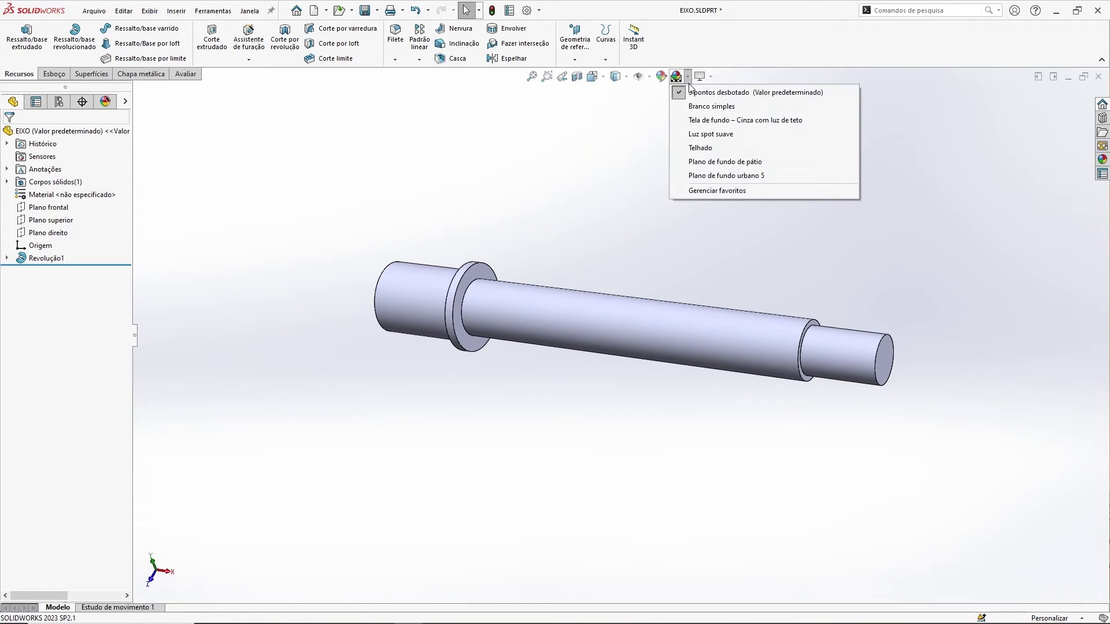
left_click(699, 77)
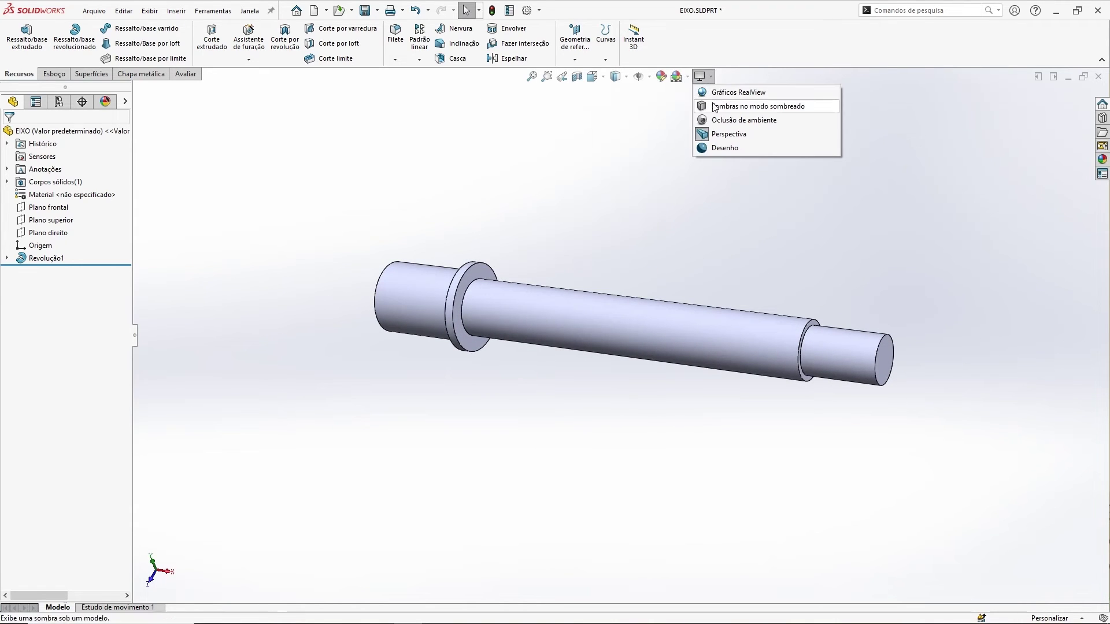
left_click(717, 135)
Step: Try shadows in shaded mode under the shaft, examine them from several angles, and turn them off again
left_click(713, 78)
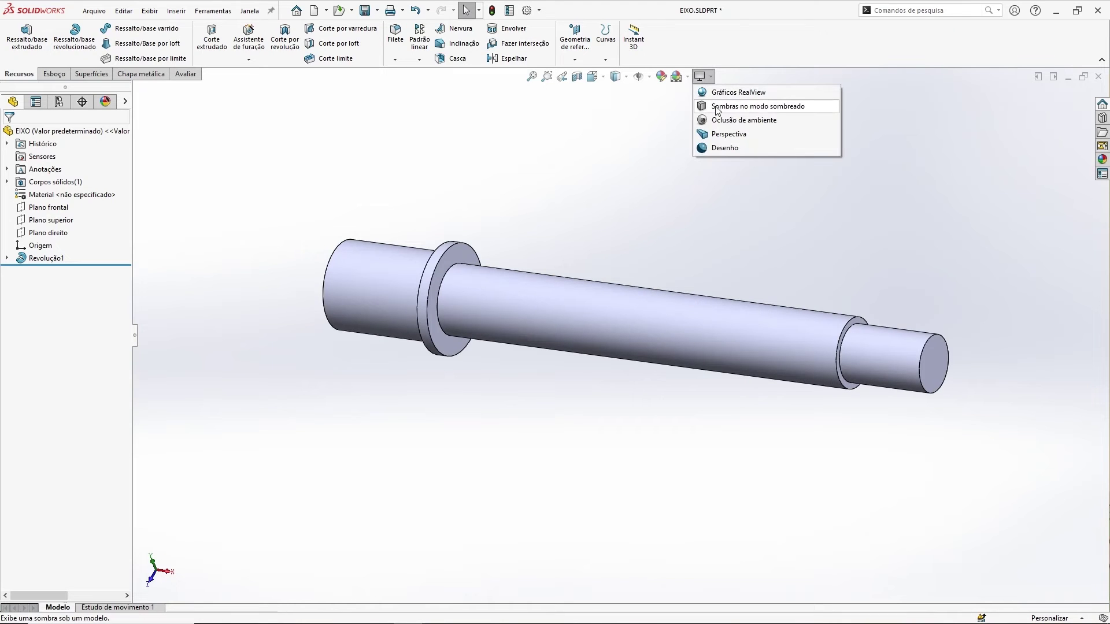
left_click(781, 107)
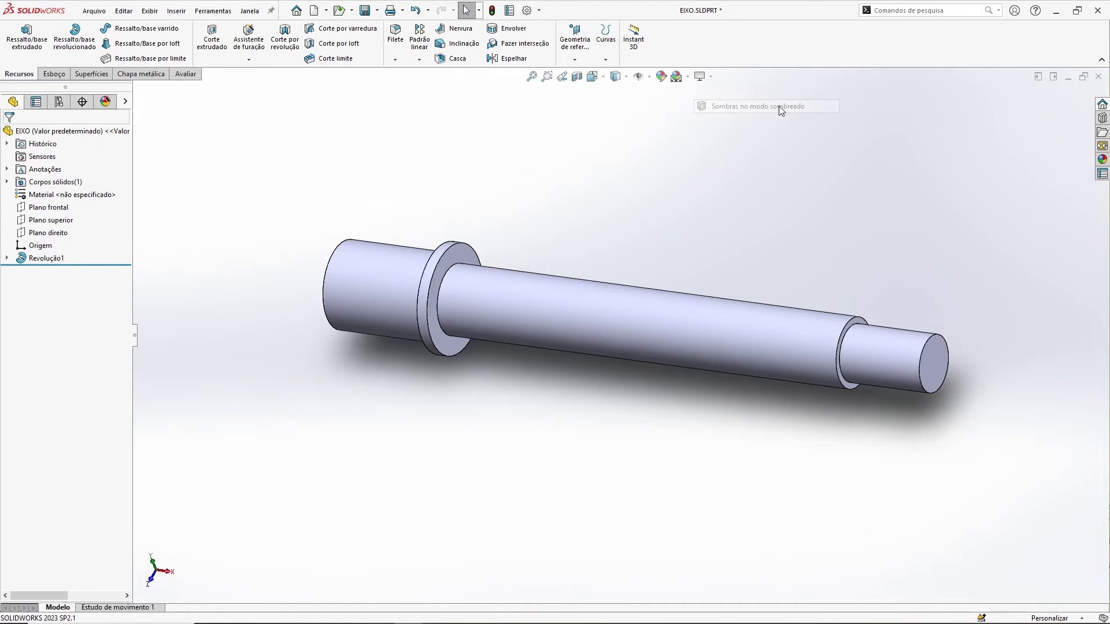
middle_click_drag(755, 161, 654, 216)
scroll(654, 217, "up", 3)
middle_click_drag(629, 296, 663, 227)
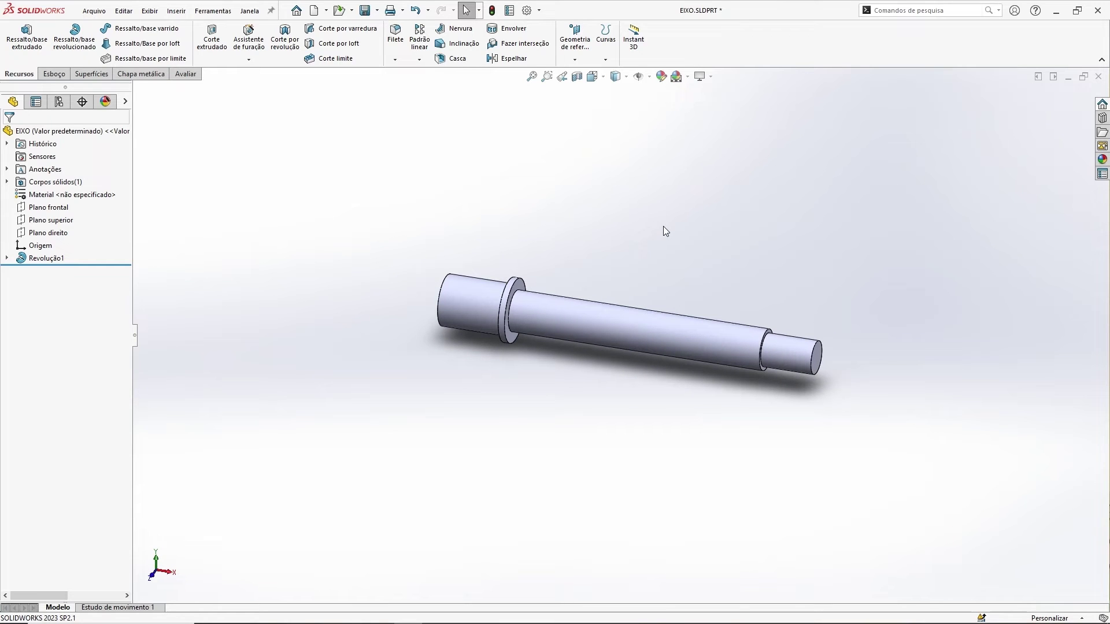
middle_click_drag(575, 297, 616, 277)
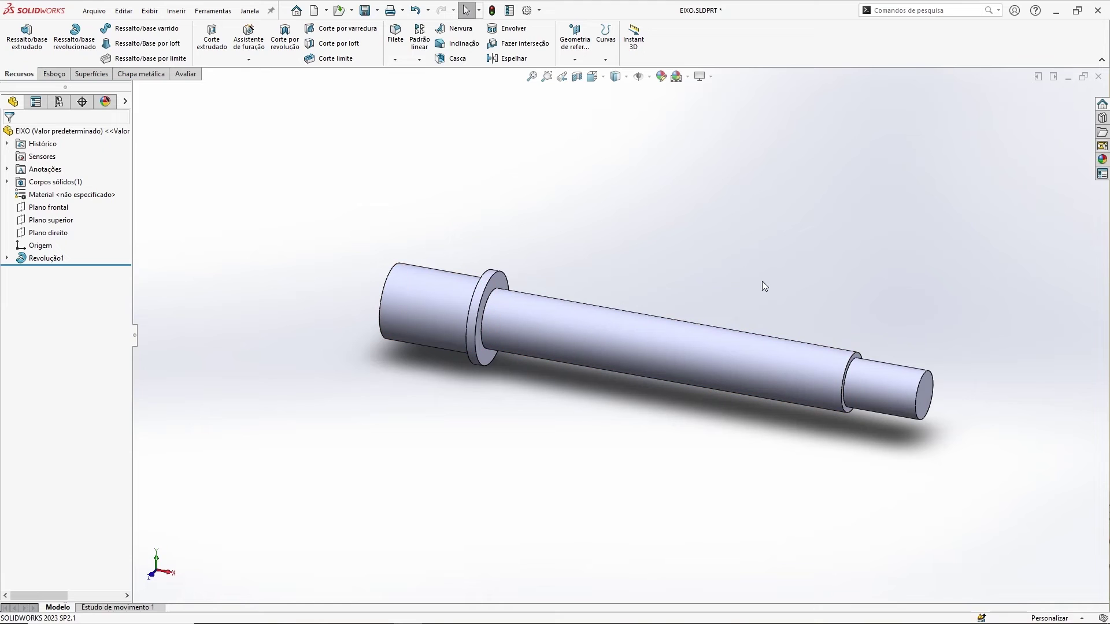
left_click(710, 77)
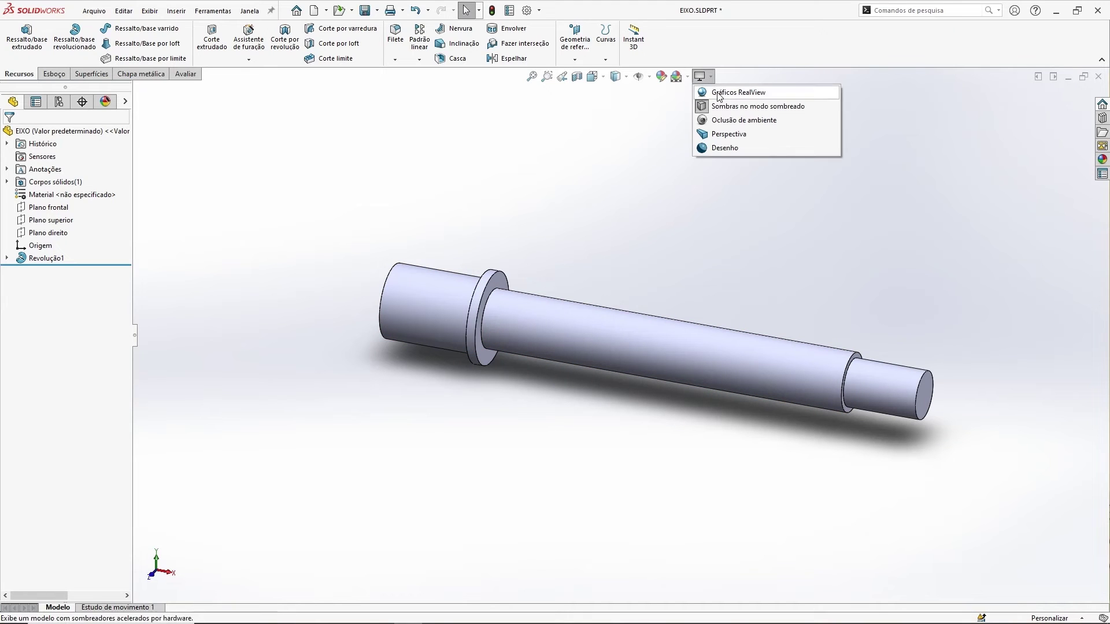
left_click(727, 110)
middle_click_drag(726, 106, 668, 178)
middle_click_drag(617, 280, 663, 263)
scroll(474, 326, "down", 3)
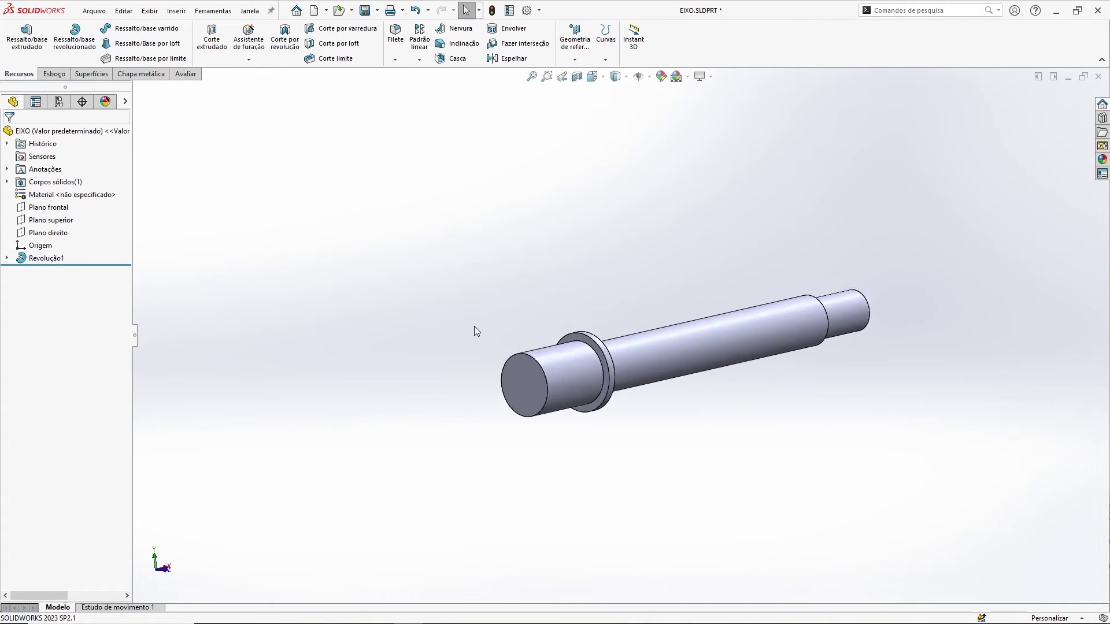
Step: Highlight the geometry belonging to the revolve feature on the model and clear the selection
left_click(46, 258)
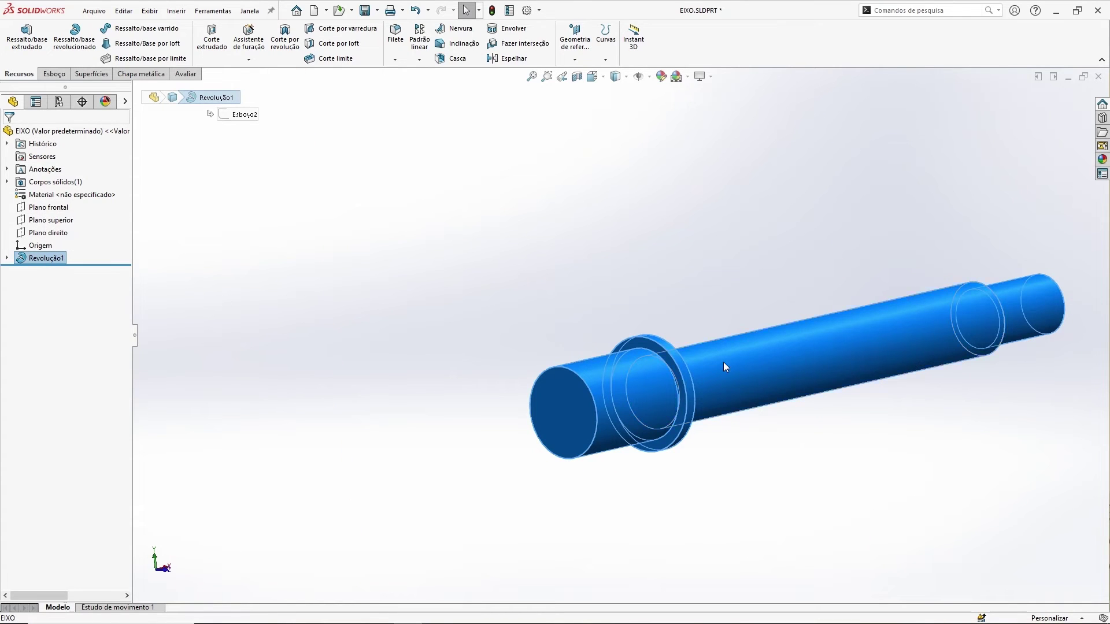
left_click(504, 280)
middle_click_drag(703, 227, 607, 198)
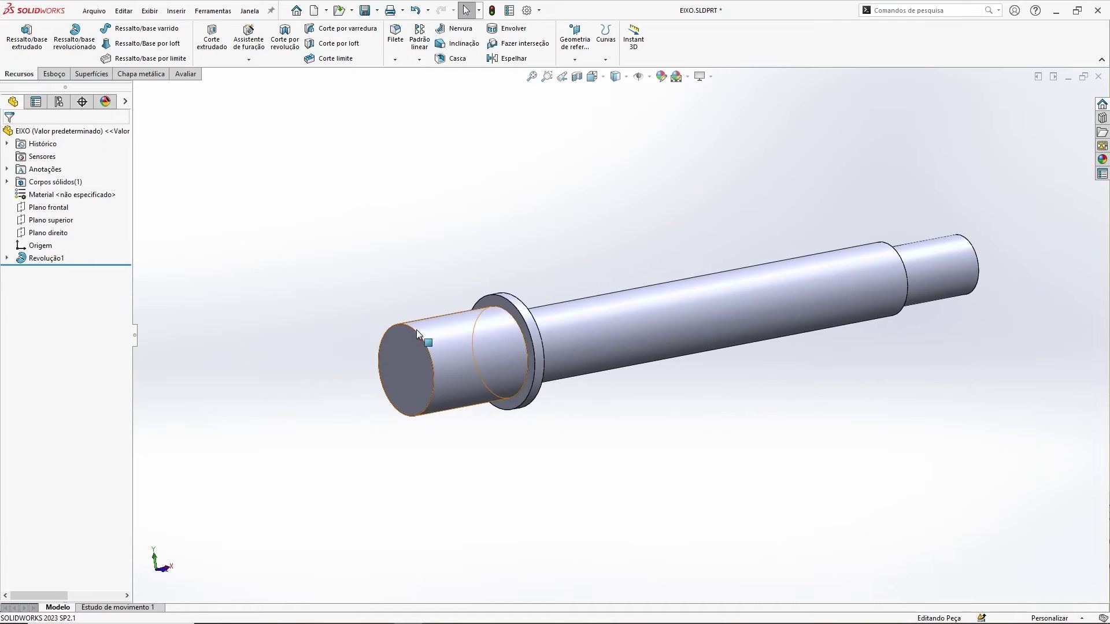
Step: Fillet the circular outer edge of the thick end beside the collar with a symmetric 5 mm radius
scroll(383, 324, "down", 2)
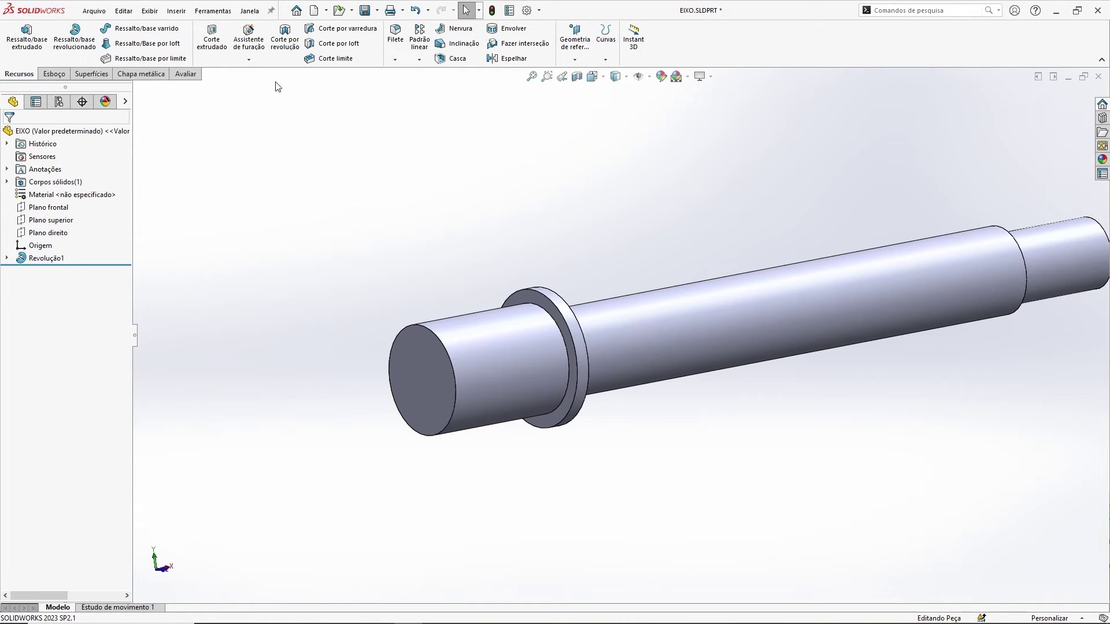
left_click(396, 40)
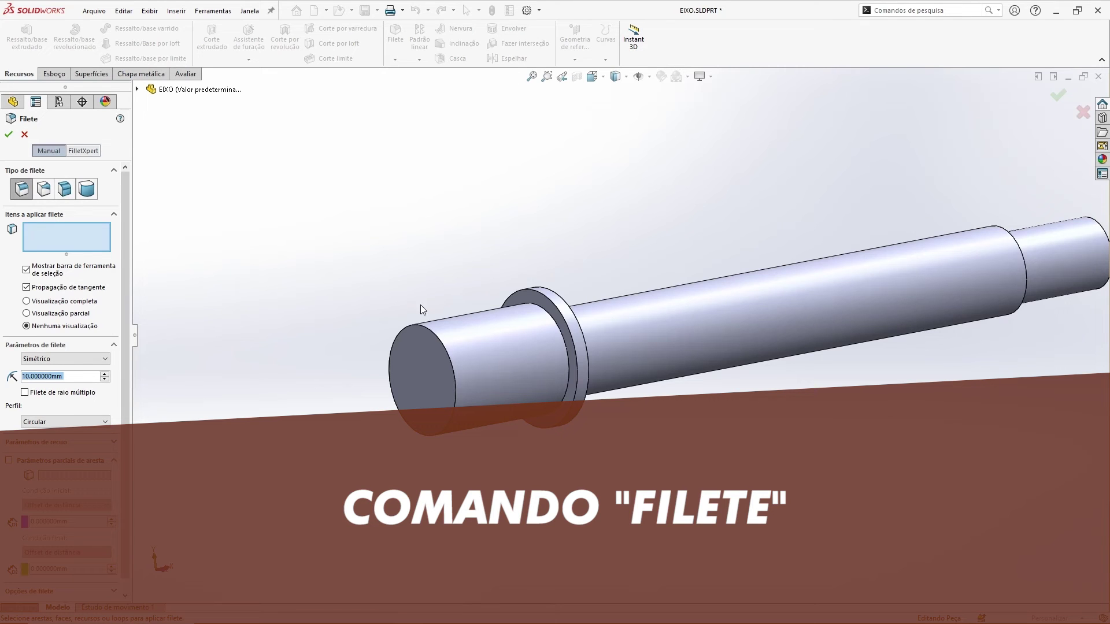
left_click(426, 326)
middle_click_drag(362, 302, 303, 297)
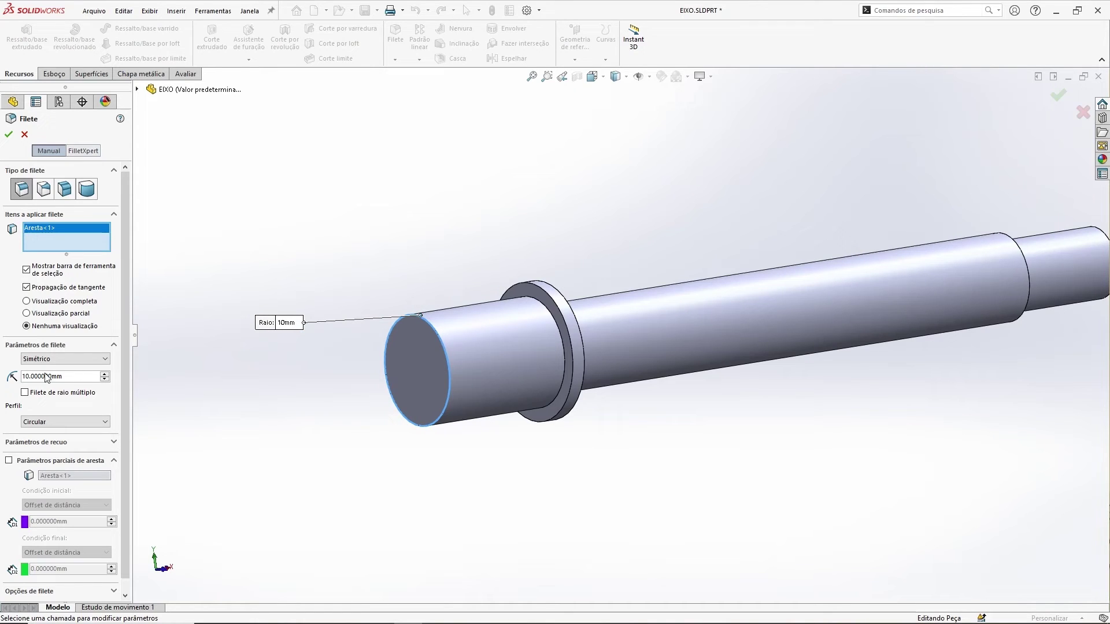
left_click_drag(71, 378, 21, 377)
type("5")
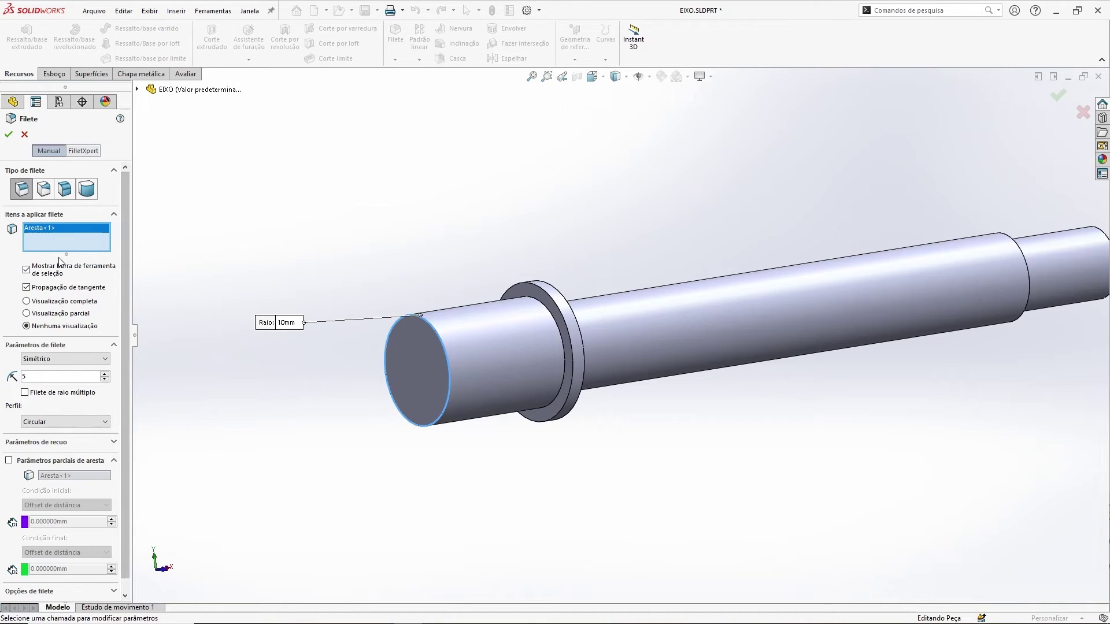
key("Return")
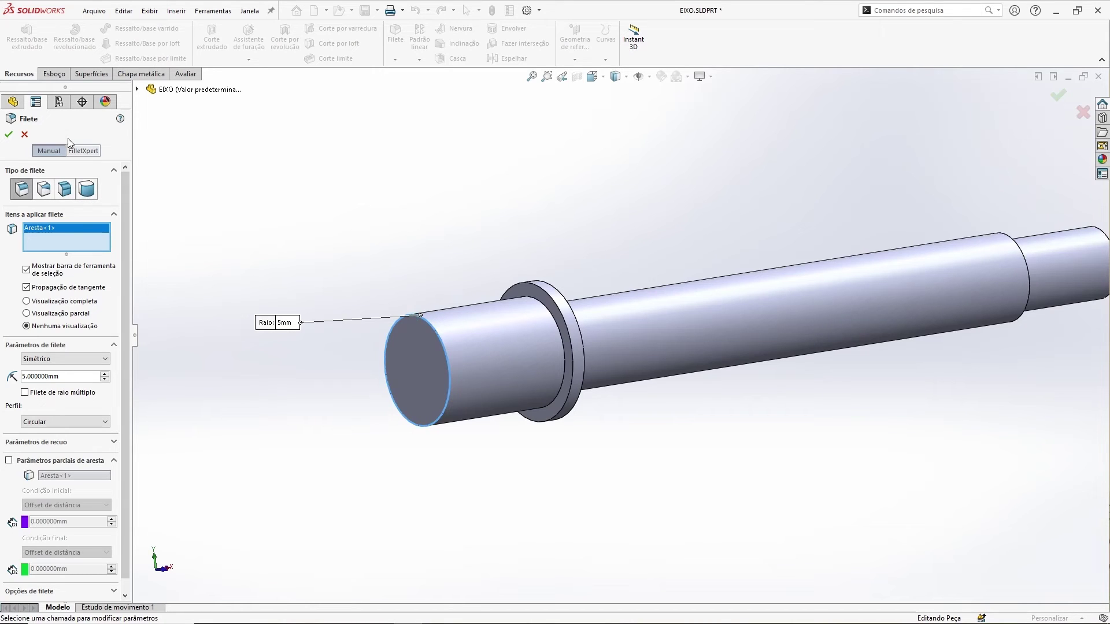
left_click(9, 135)
middle_click_drag(445, 275, 481, 274)
middle_click_drag(577, 441, 636, 484)
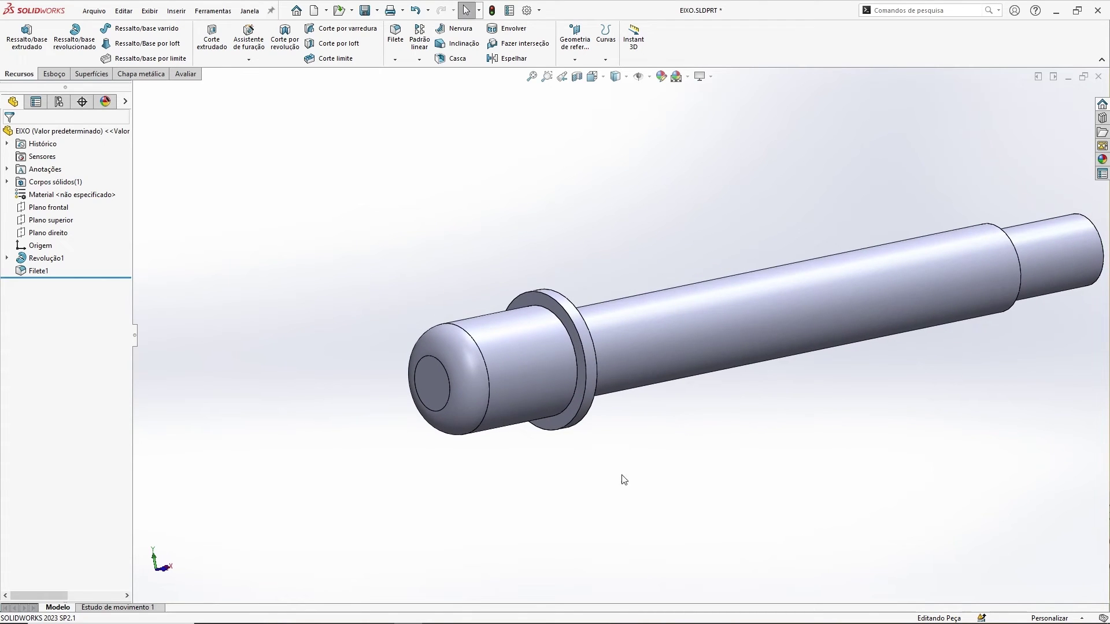
Step: Highlight the revolve and fillet features in turn, and roll the feature history back to before the fillet
left_click(51, 263)
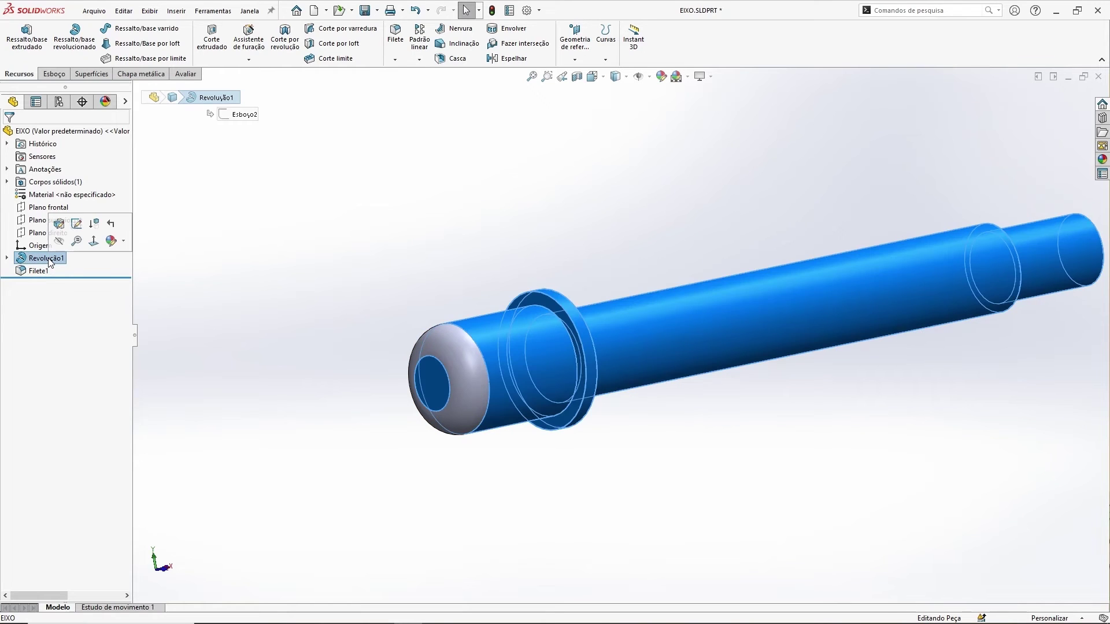
left_click(41, 271)
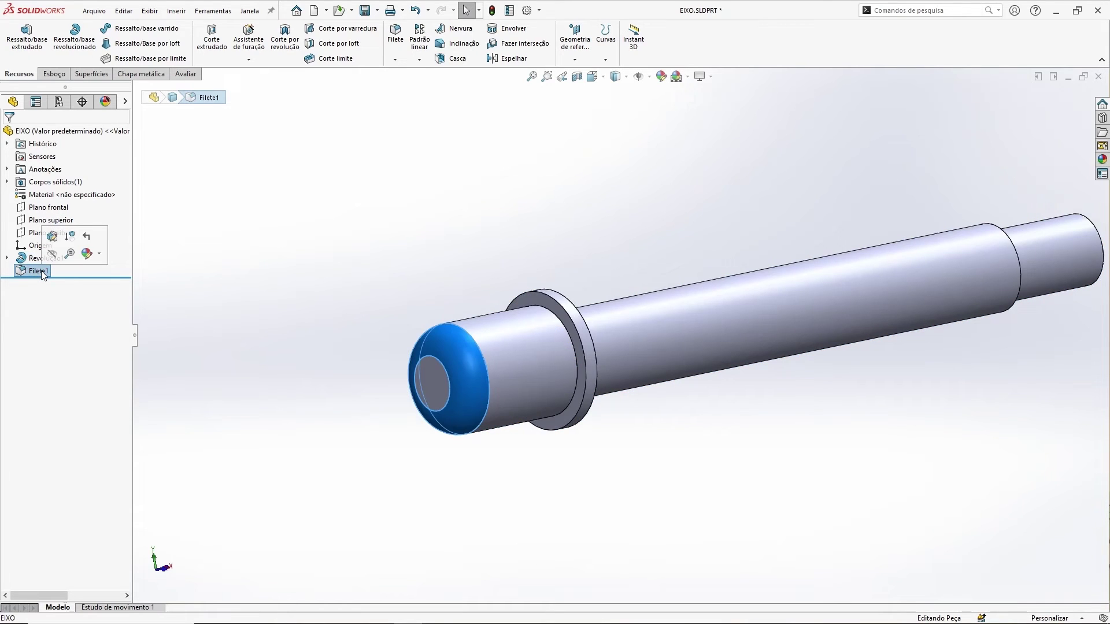
left_click(231, 301)
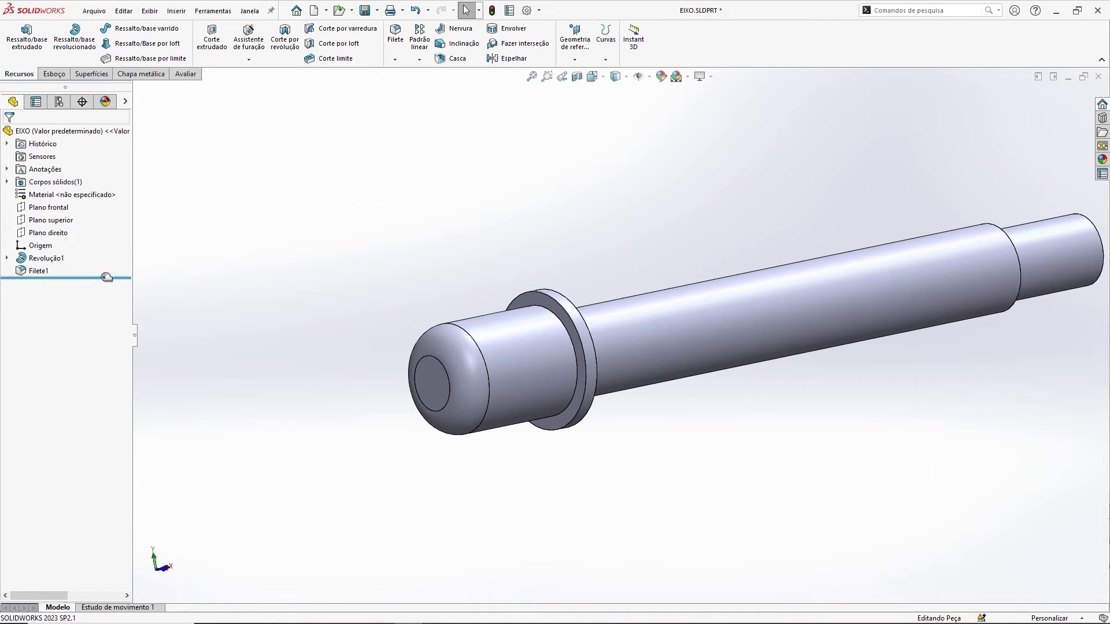
left_click_drag(98, 276, 99, 269)
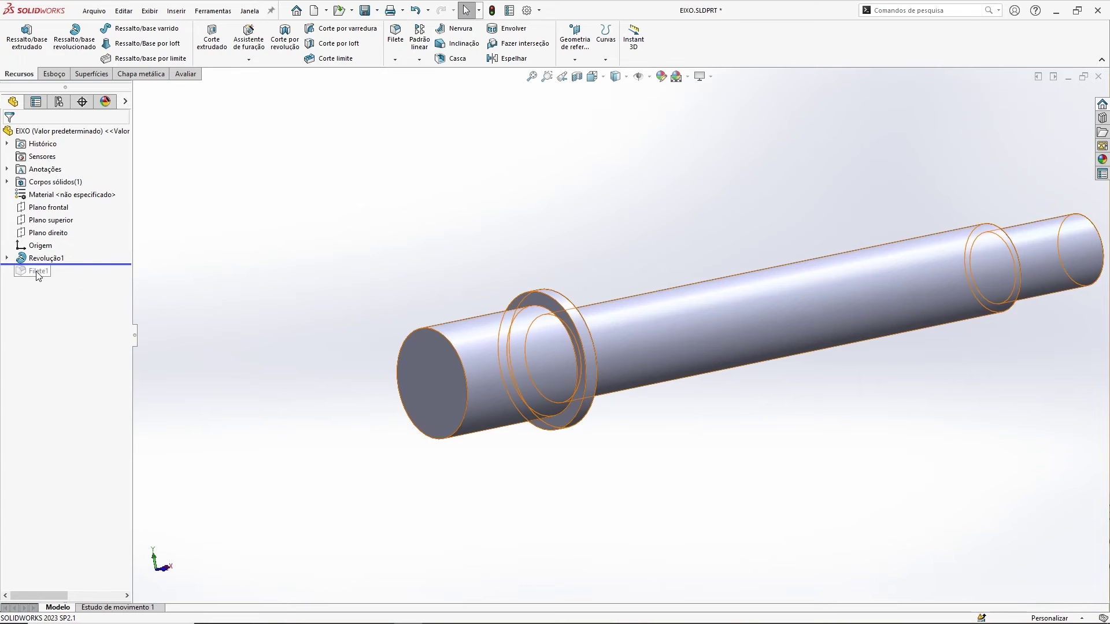
Step: Roll the feature history forward past the fillet and delete the fillet from the shaft's thick end
left_click_drag(117, 264, 117, 277)
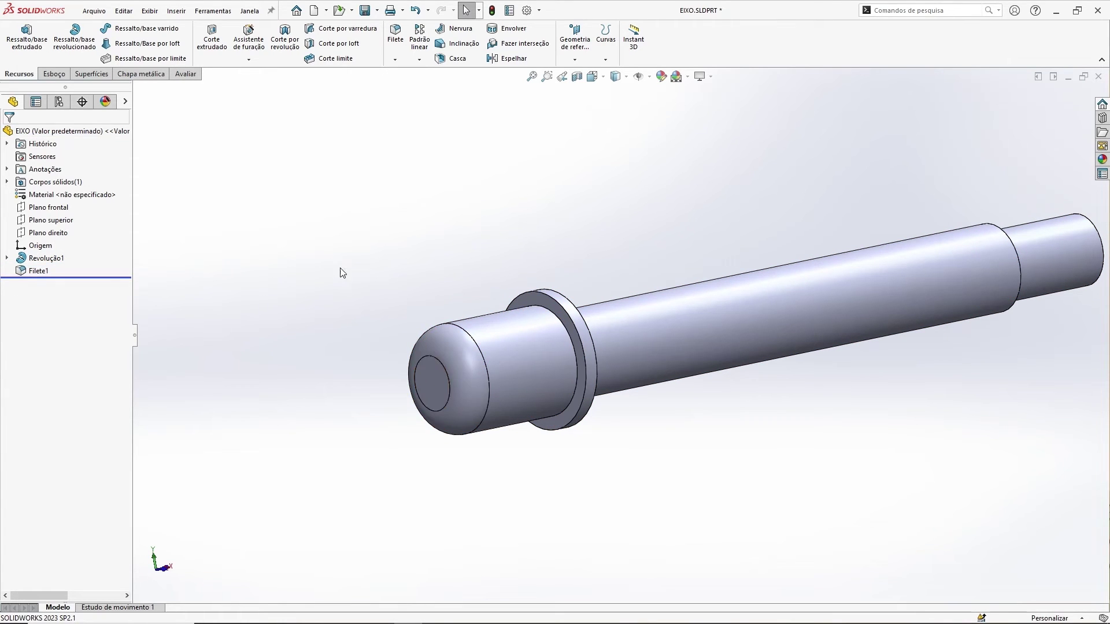
scroll(340, 273, "up", 1)
middle_click_drag(553, 222, 451, 208, "ctrl")
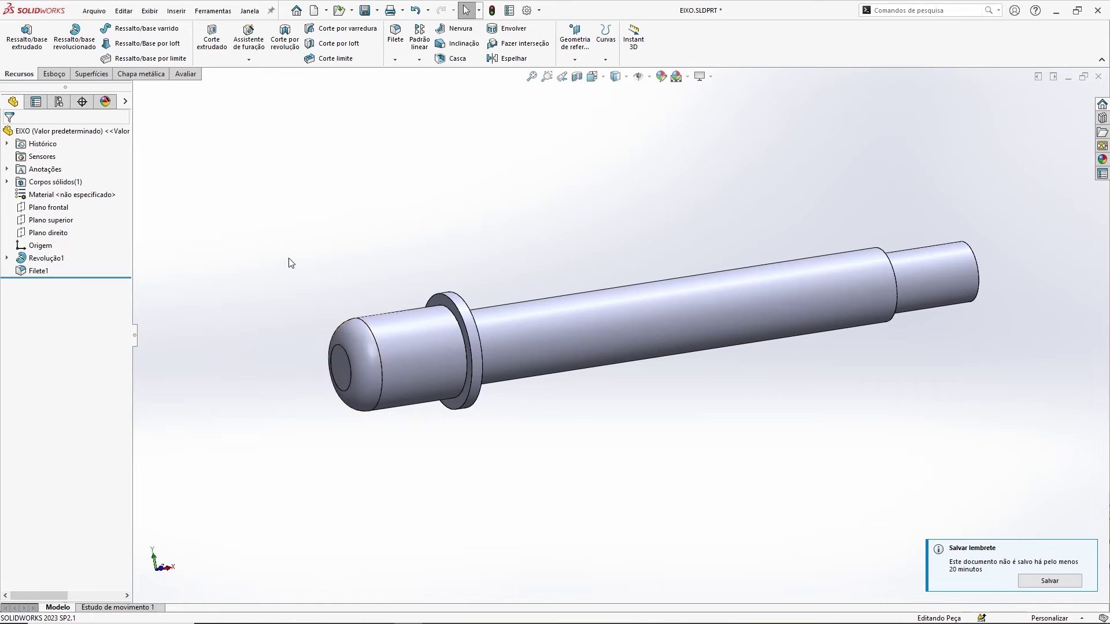
left_click(39, 270)
key("Delete")
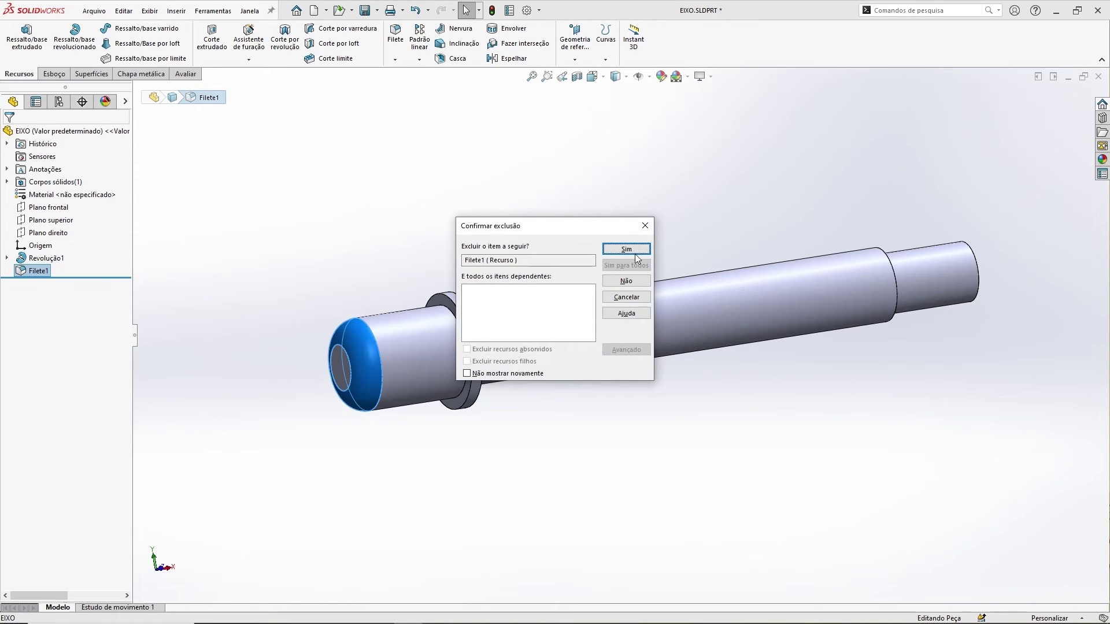
left_click(626, 249)
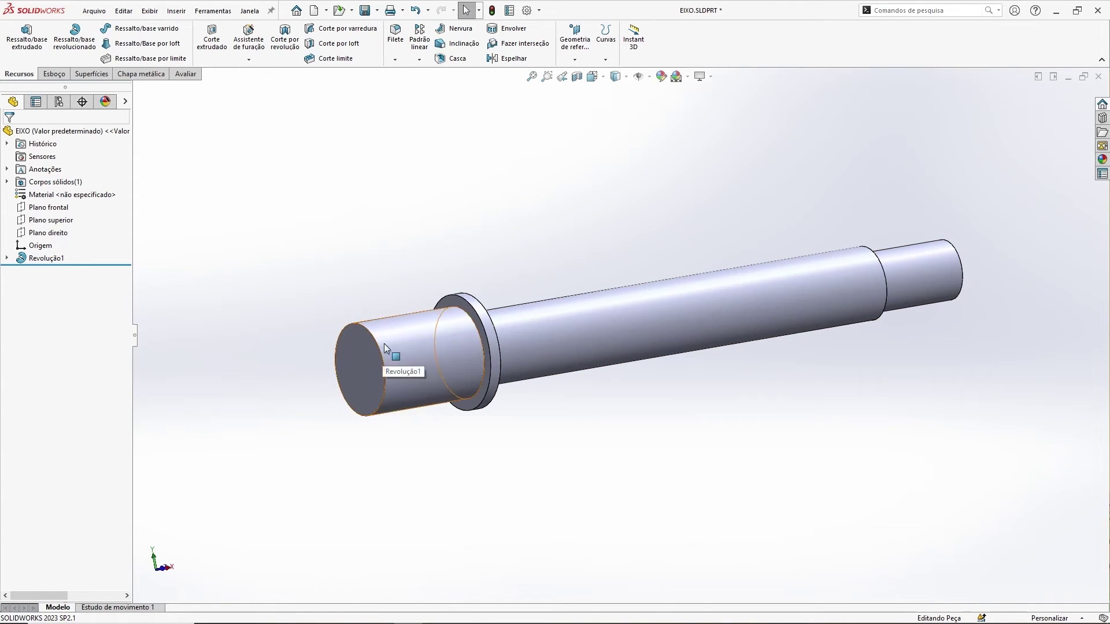
Step: Chamfer the circular outer edge of the thick end with a distance of 2 mm at 45°
left_click(395, 60)
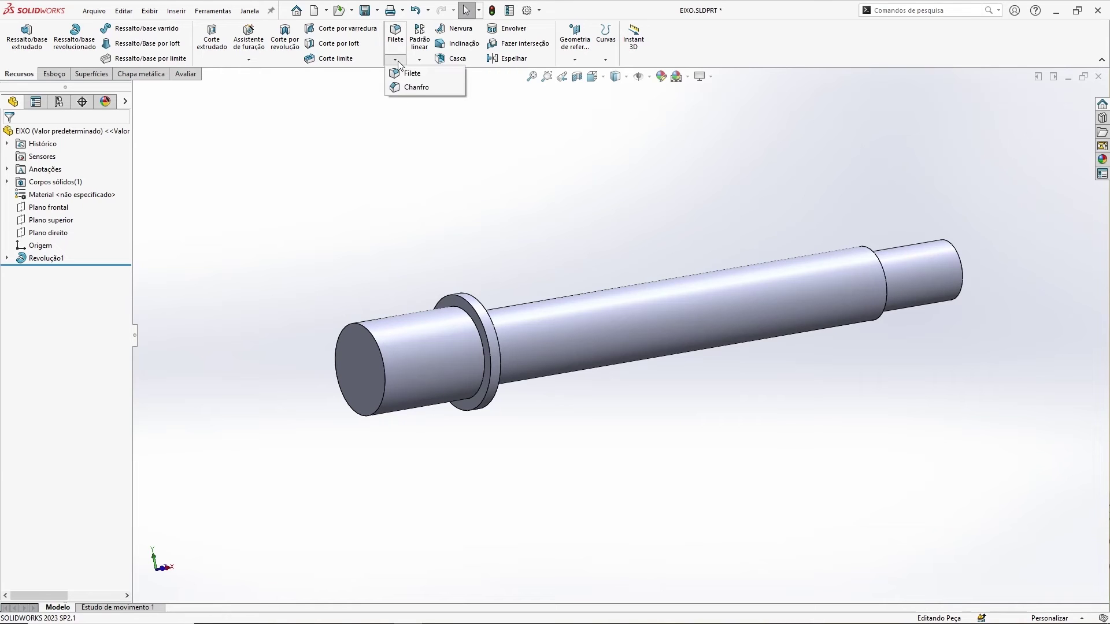
left_click(414, 88)
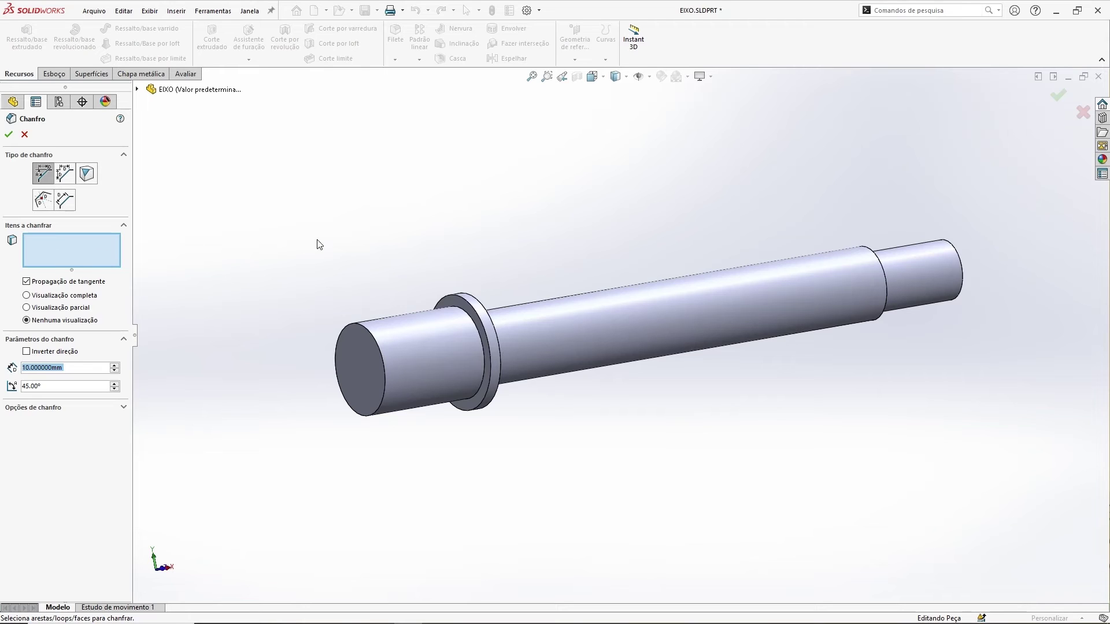
left_click(361, 325)
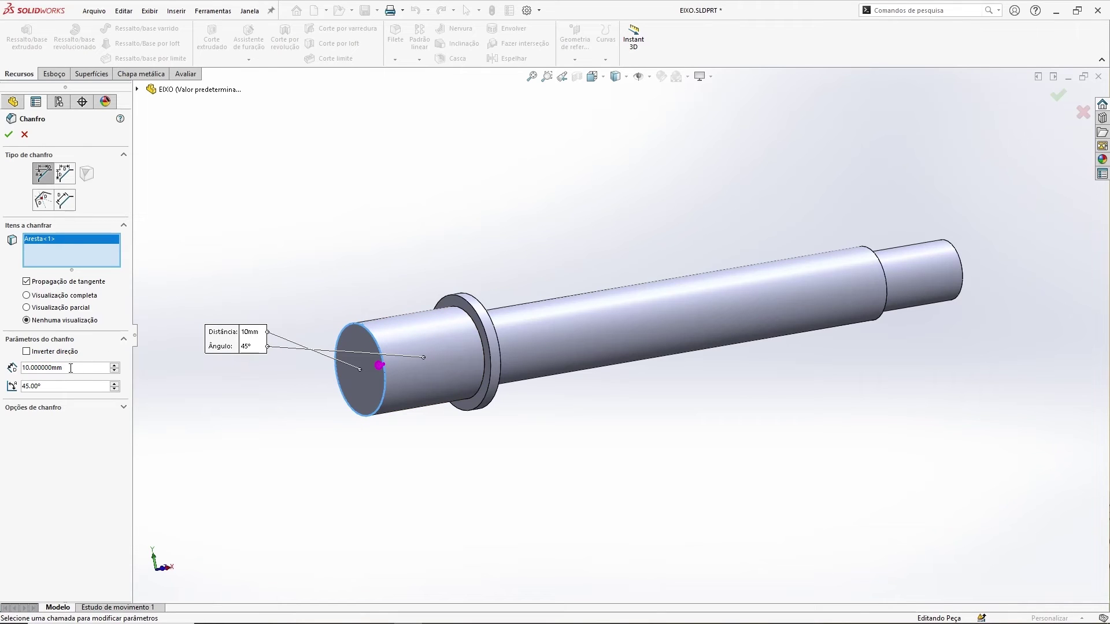
double_click(24, 386)
left_click(56, 387)
left_click_drag(80, 366, 36, 369)
type("2")
key("Return")
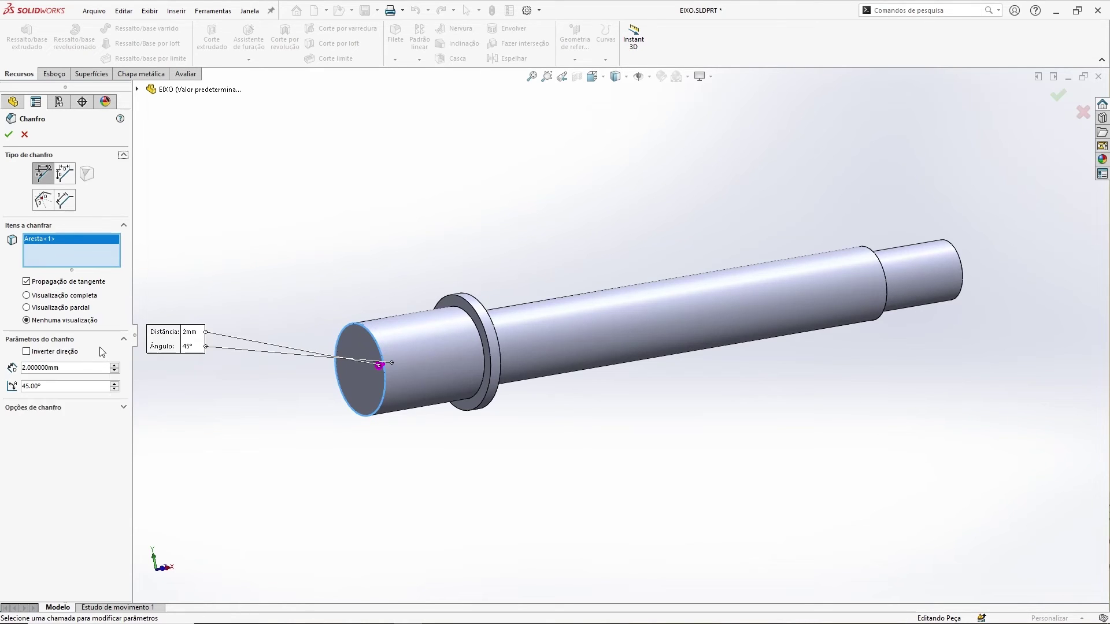
left_click(9, 135)
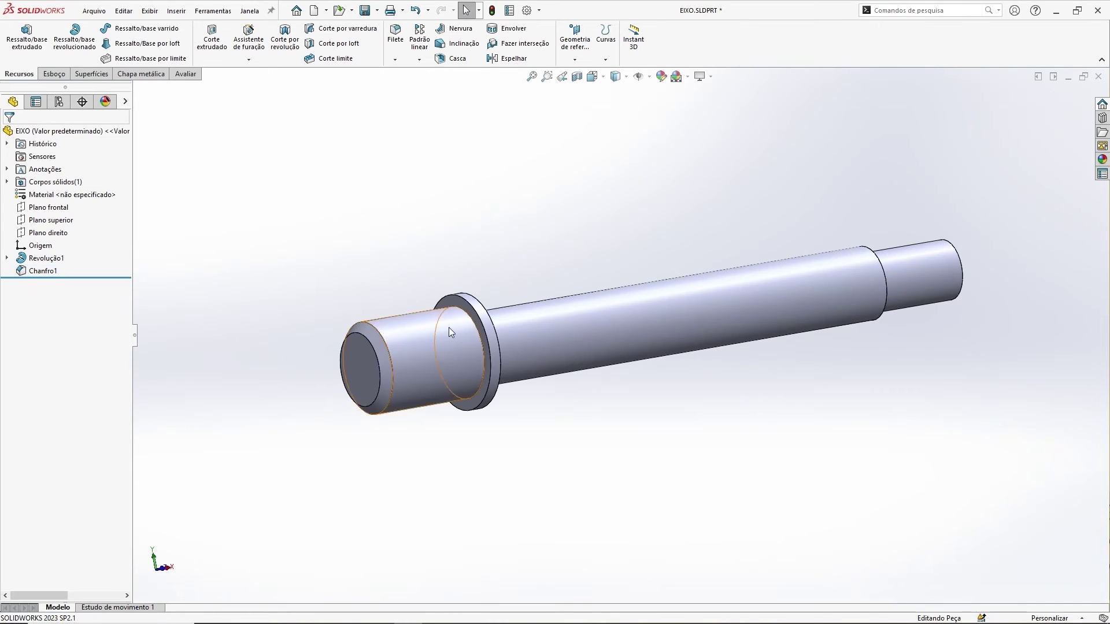
scroll(300, 327, "down", 5)
middle_click_drag(300, 327, 325, 328)
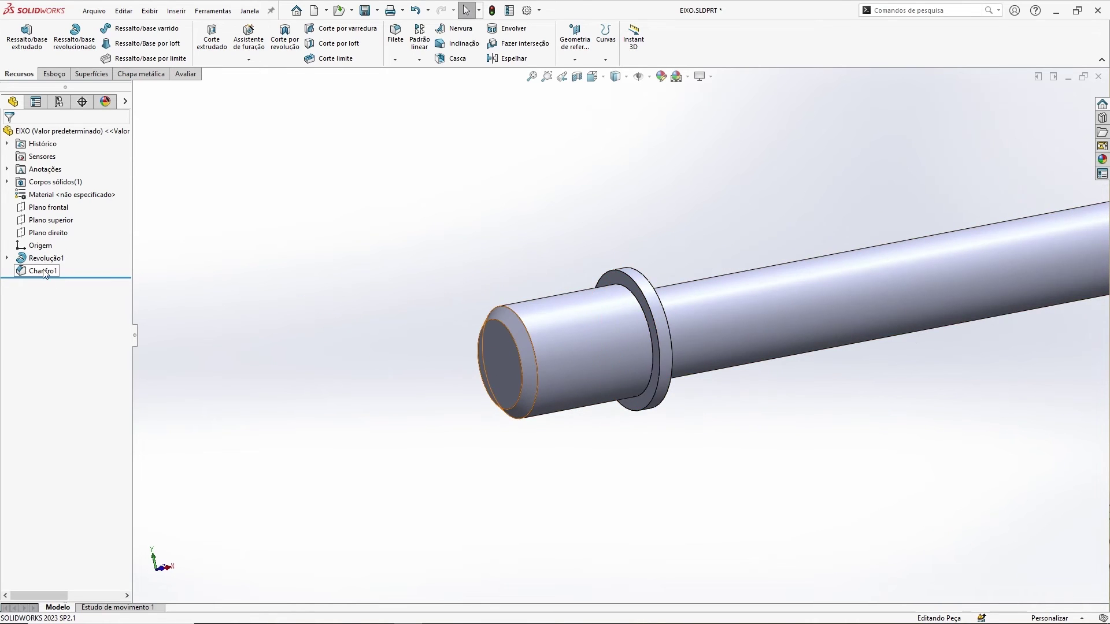
scroll(362, 263, "up", 2)
middle_click_drag(363, 266, 507, 198)
scroll(810, 322, "down", 5)
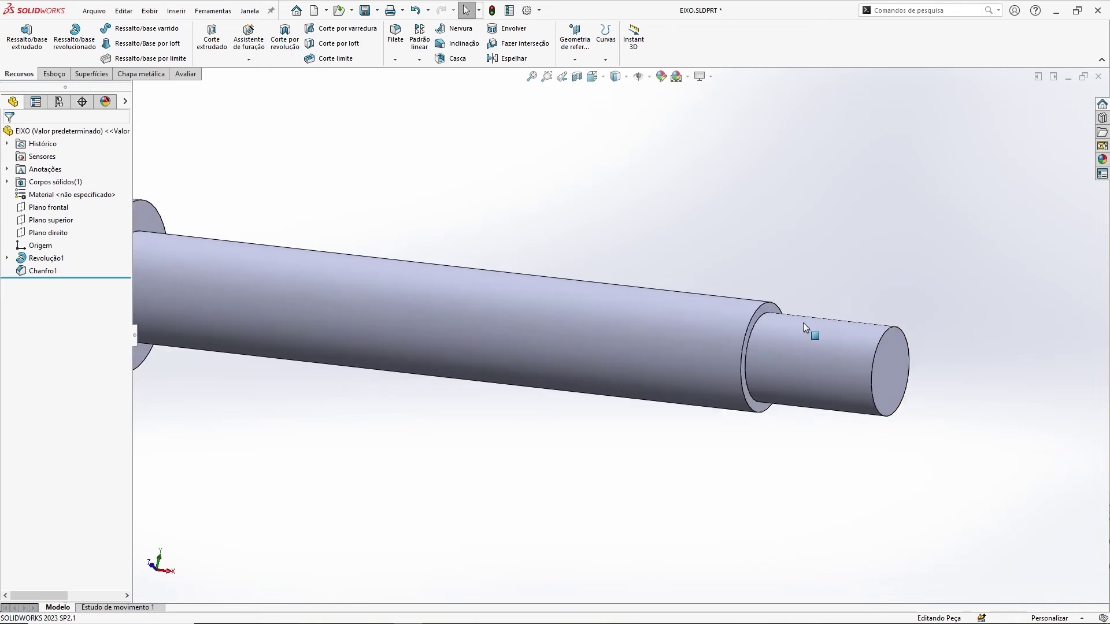
middle_click_drag(698, 290, 705, 241)
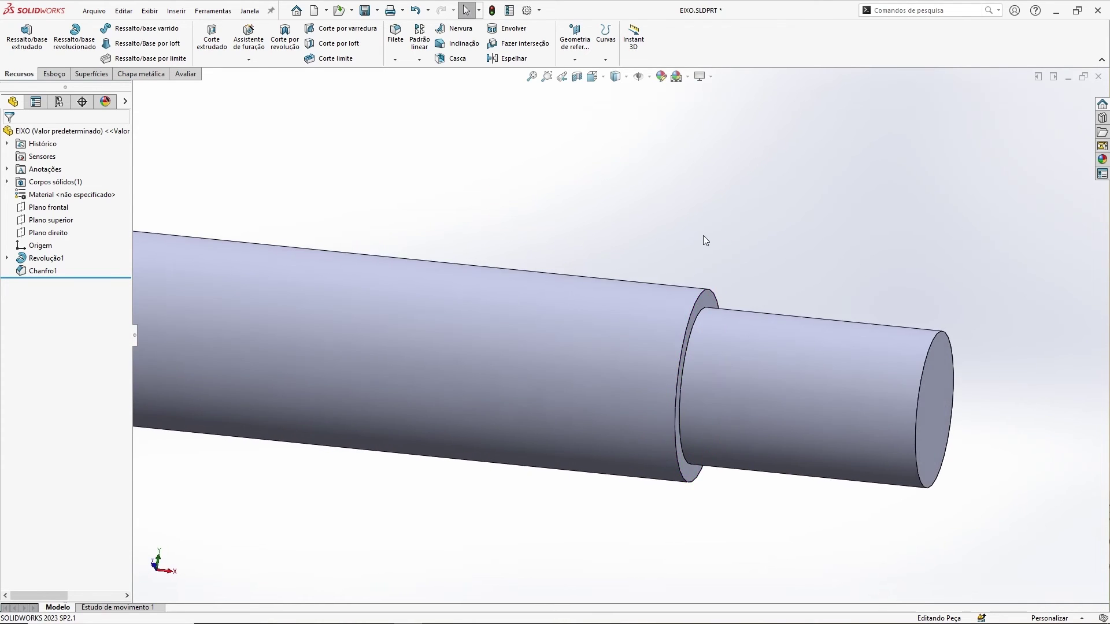
left_click(396, 60)
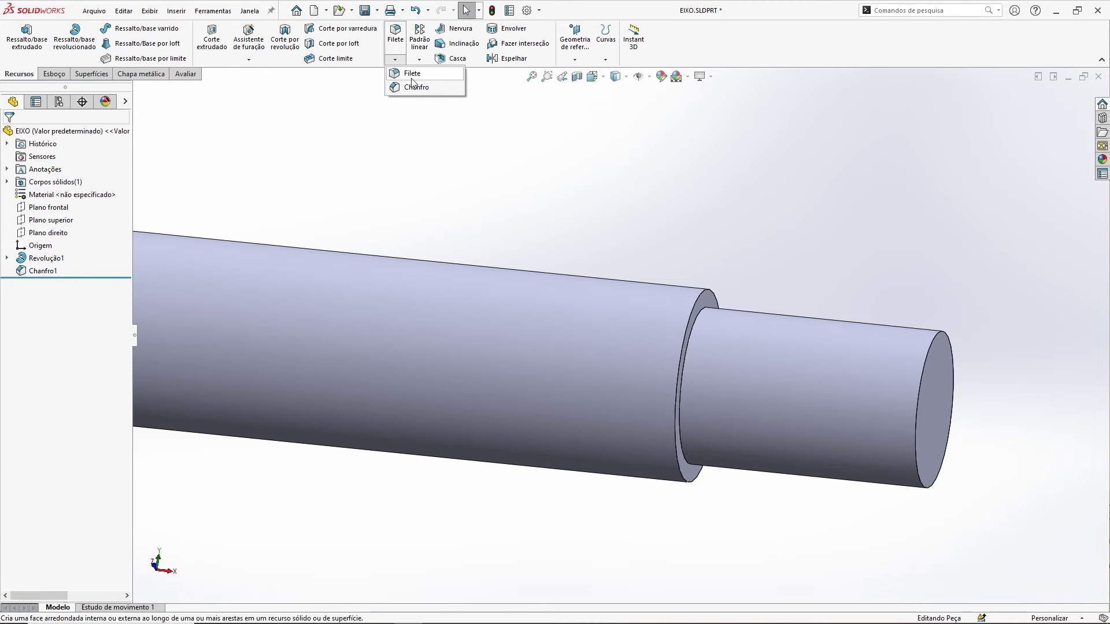
left_click(415, 89)
middle_click_drag(695, 247, 713, 308)
left_click(705, 314)
left_click(704, 314)
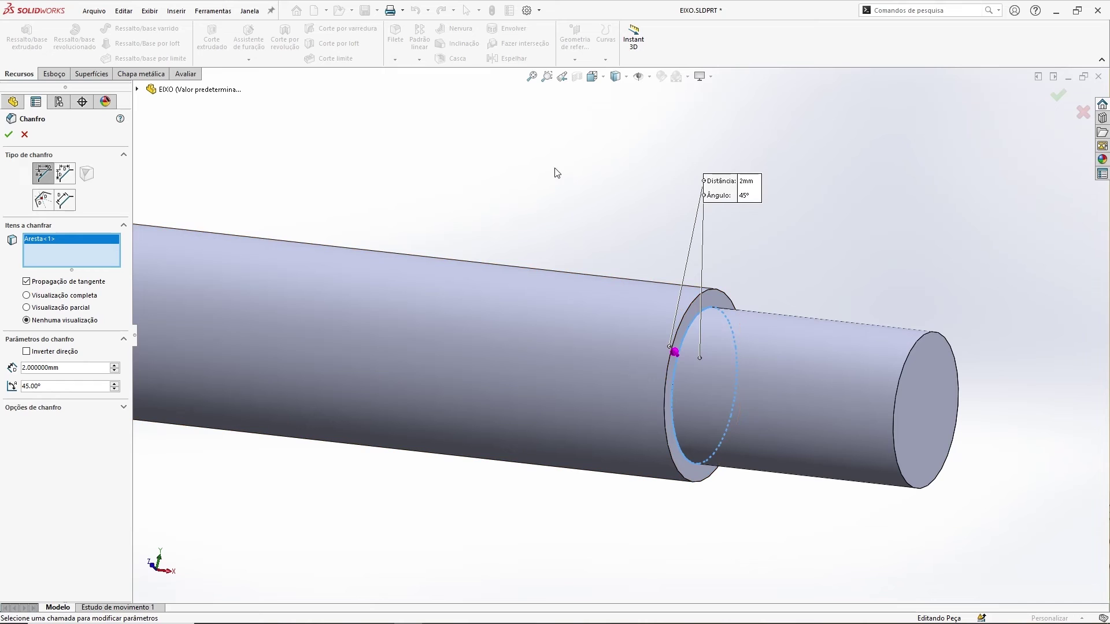
scroll(685, 314, "down", 4)
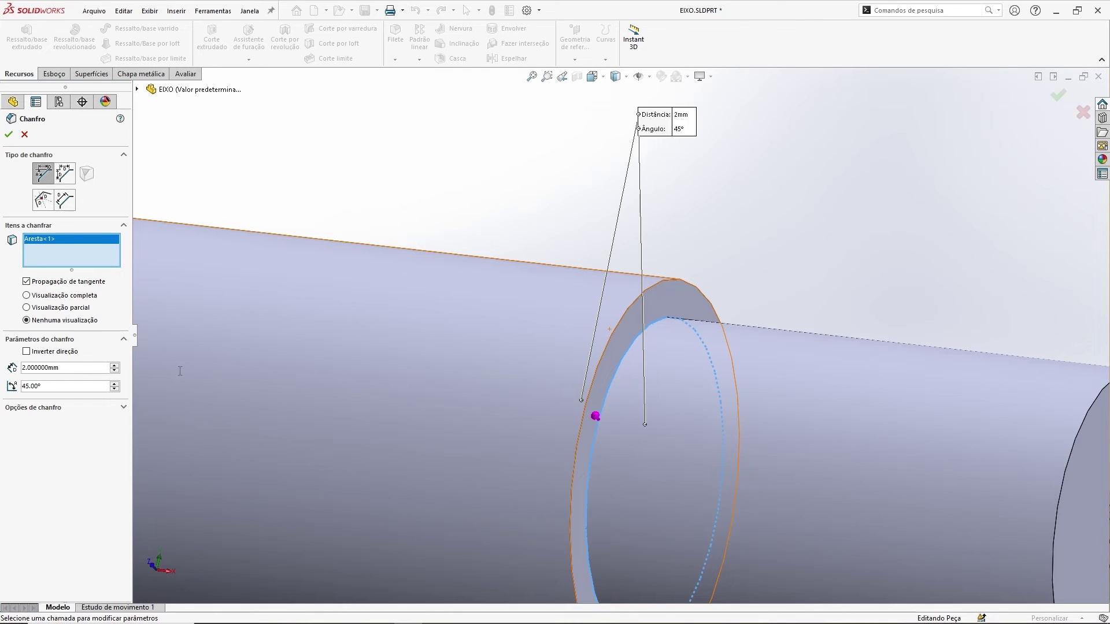
scroll(400, 325, "up", 5)
middle_click_drag(466, 243, 517, 217, "ctrl")
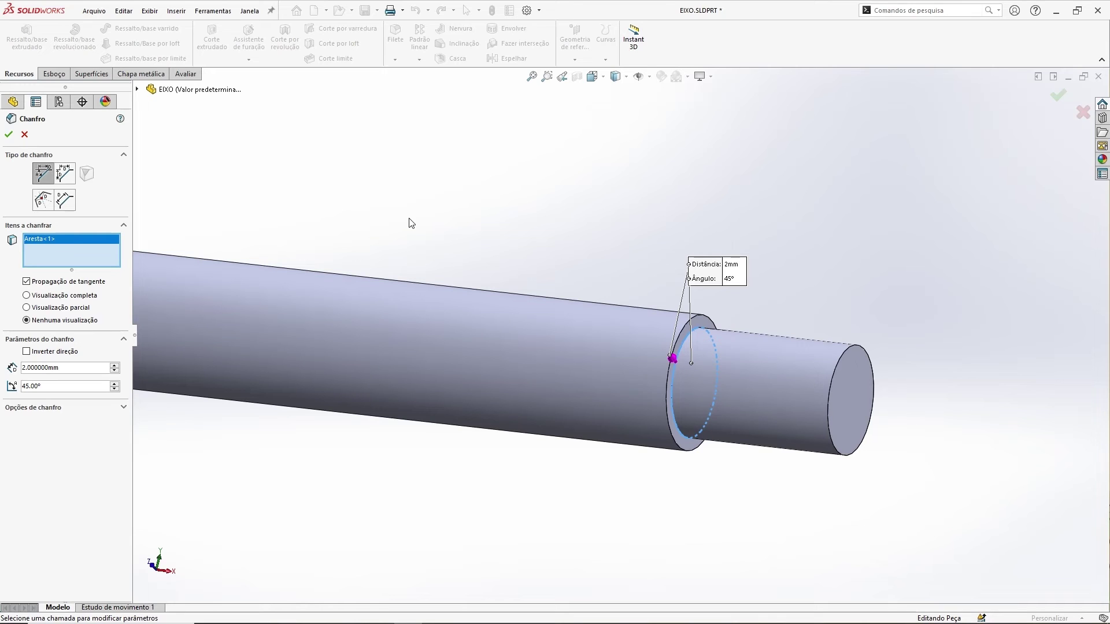
key("Return")
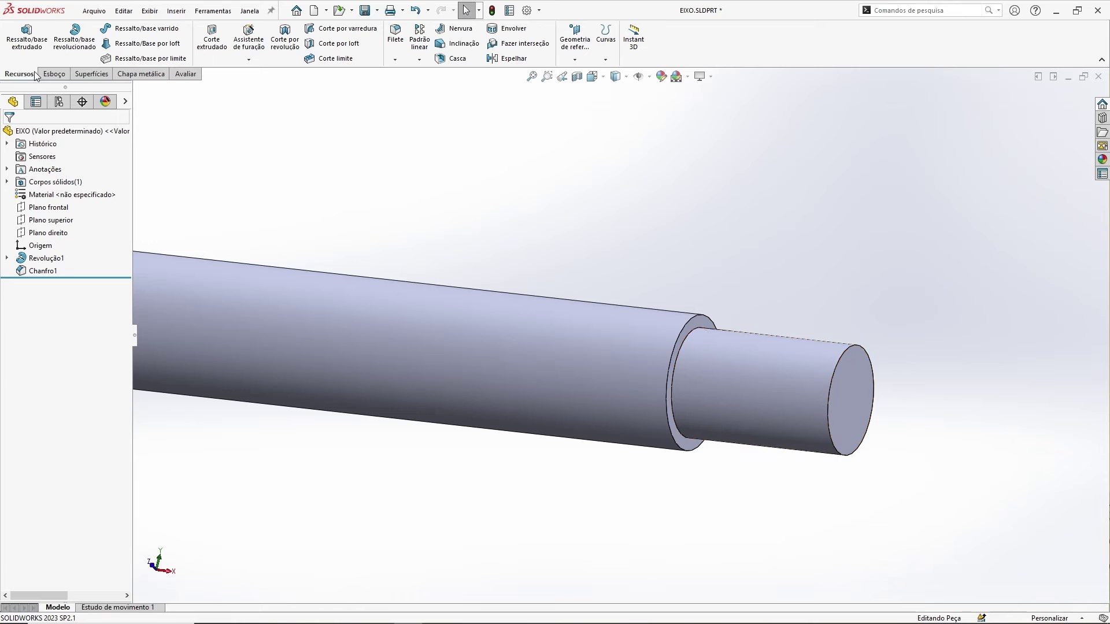
Step: Measure the diameters of the long cylindrical body and the thinner end section with the Measure tool
left_click(184, 74)
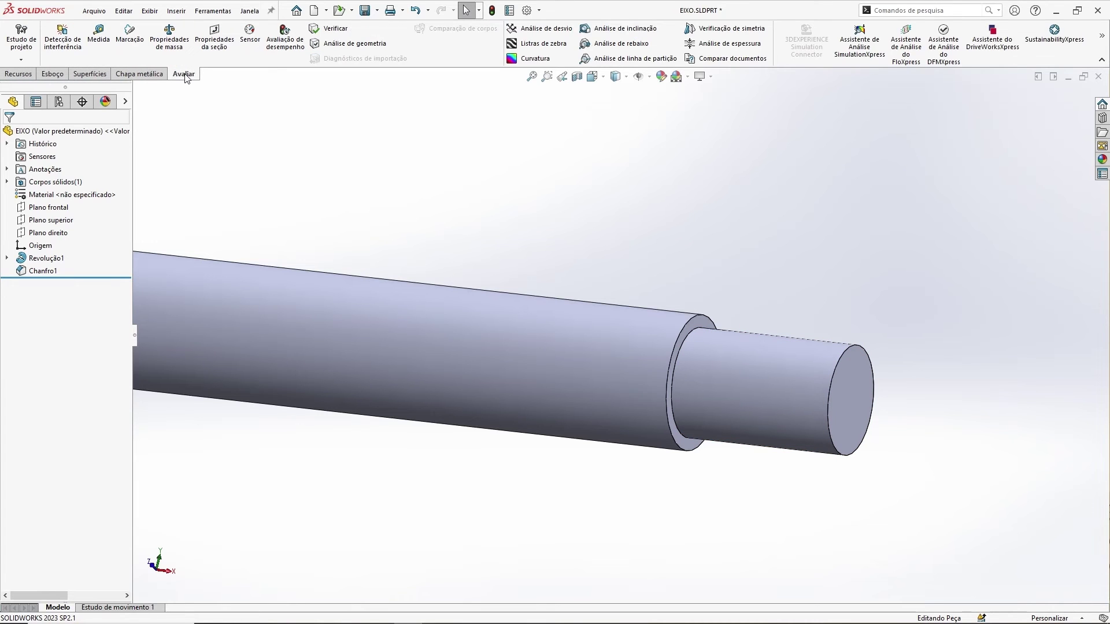
left_click(101, 48)
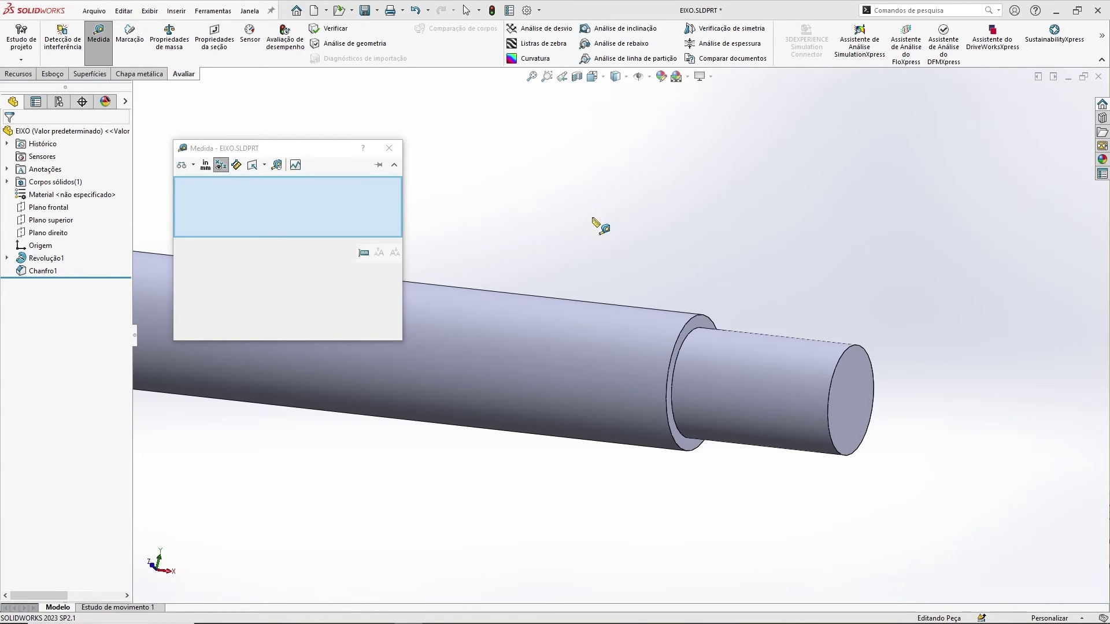
left_click(607, 325)
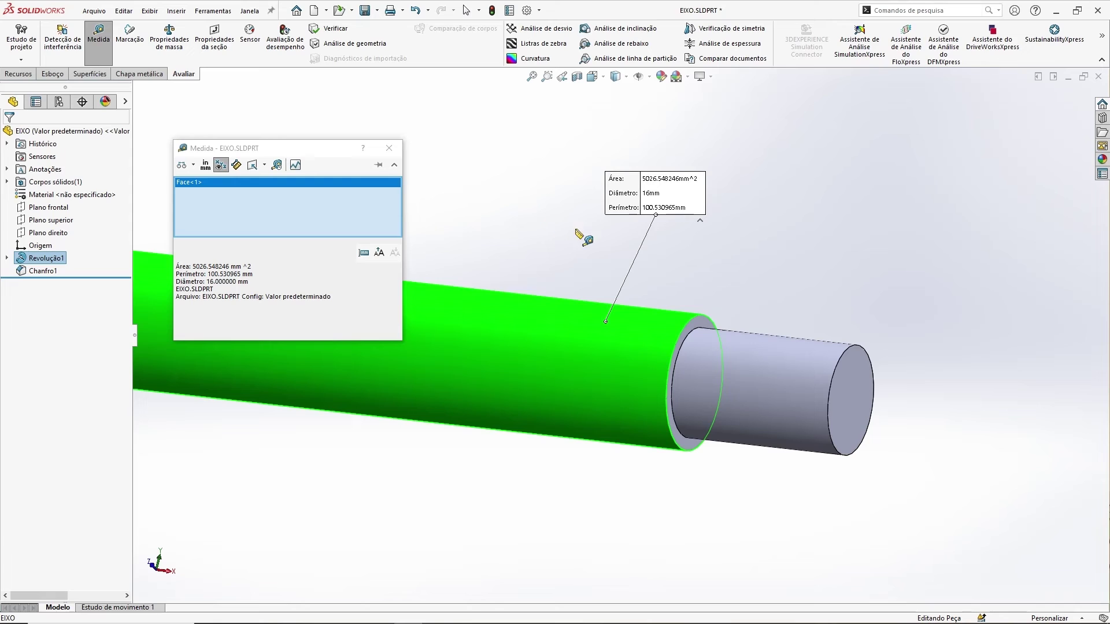
left_click(514, 235)
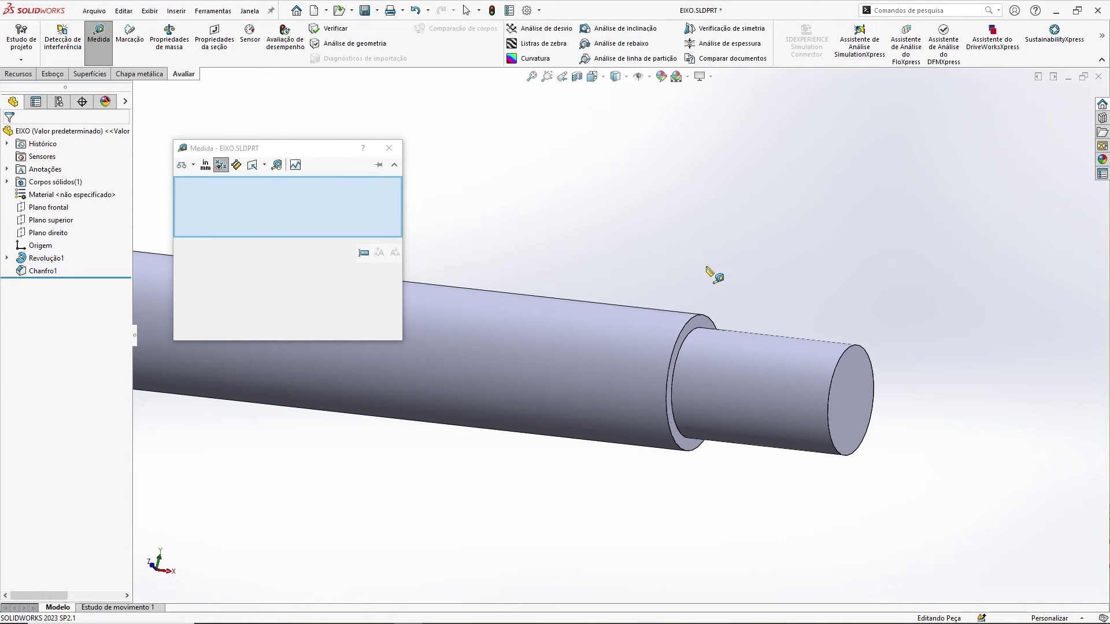
left_click(757, 364)
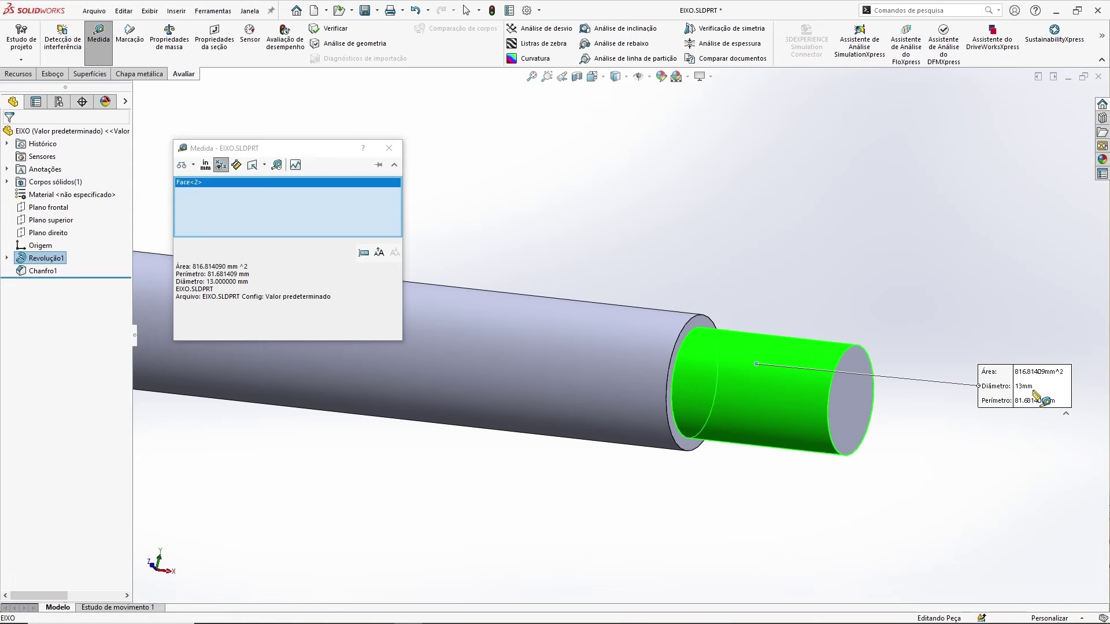
left_click(791, 252)
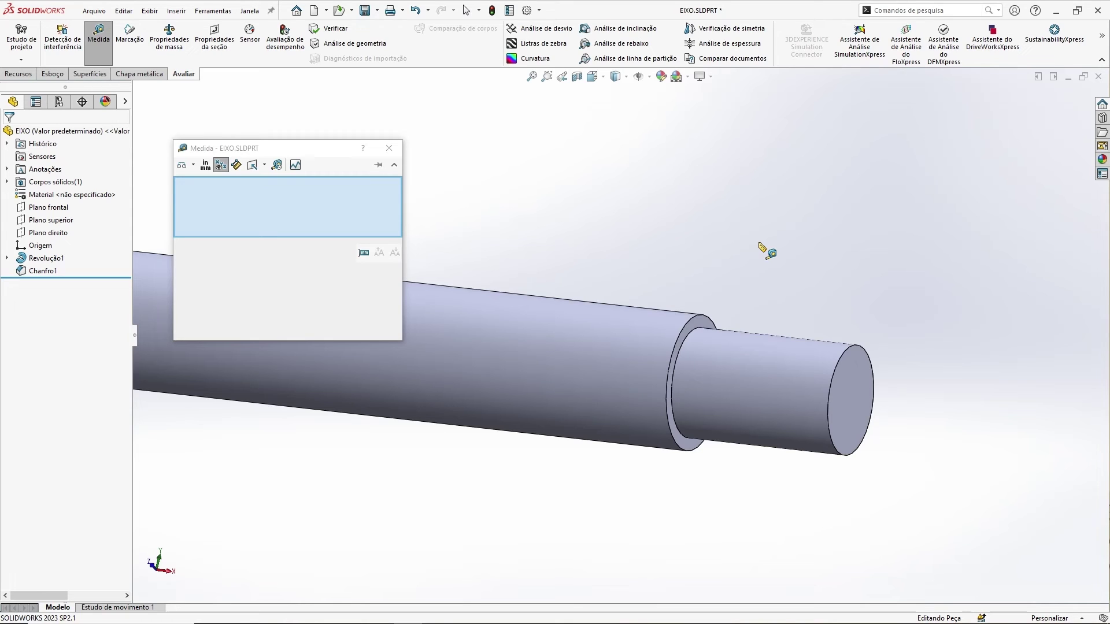
Step: Measure the distance between the shoulder face and the thin section's end face, and close the Measure tool
left_click(709, 327)
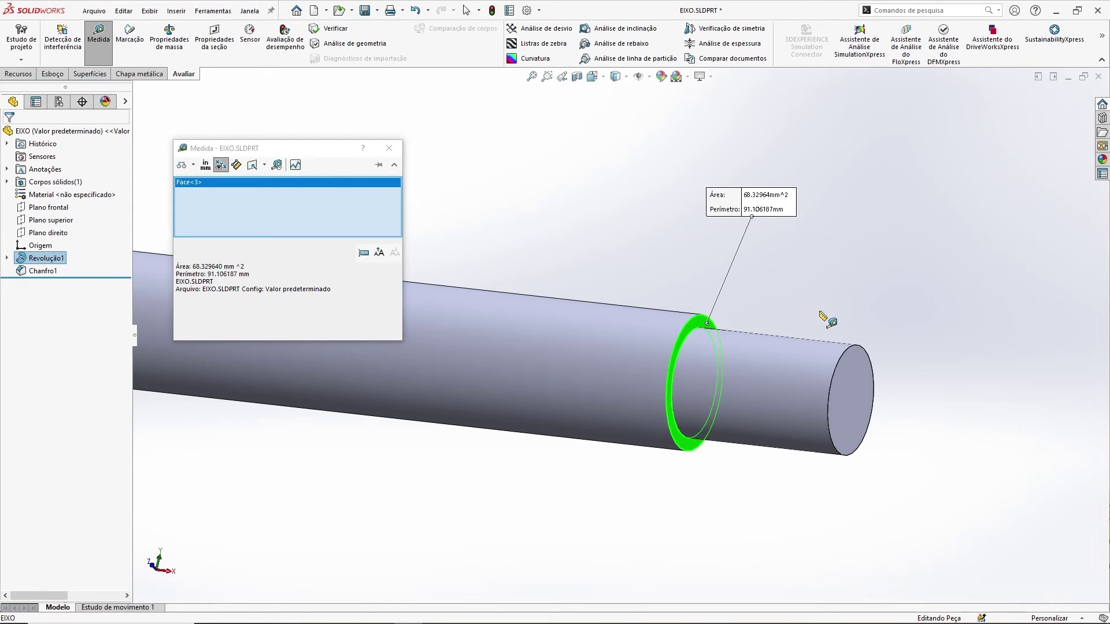
left_click(849, 380)
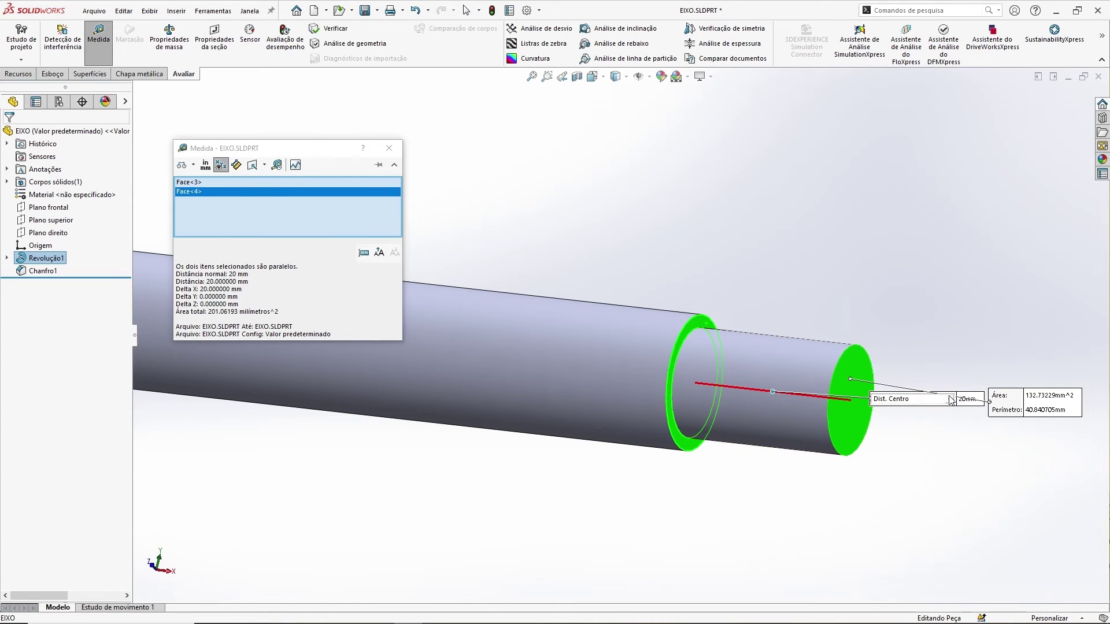
left_click_drag(950, 400, 854, 506)
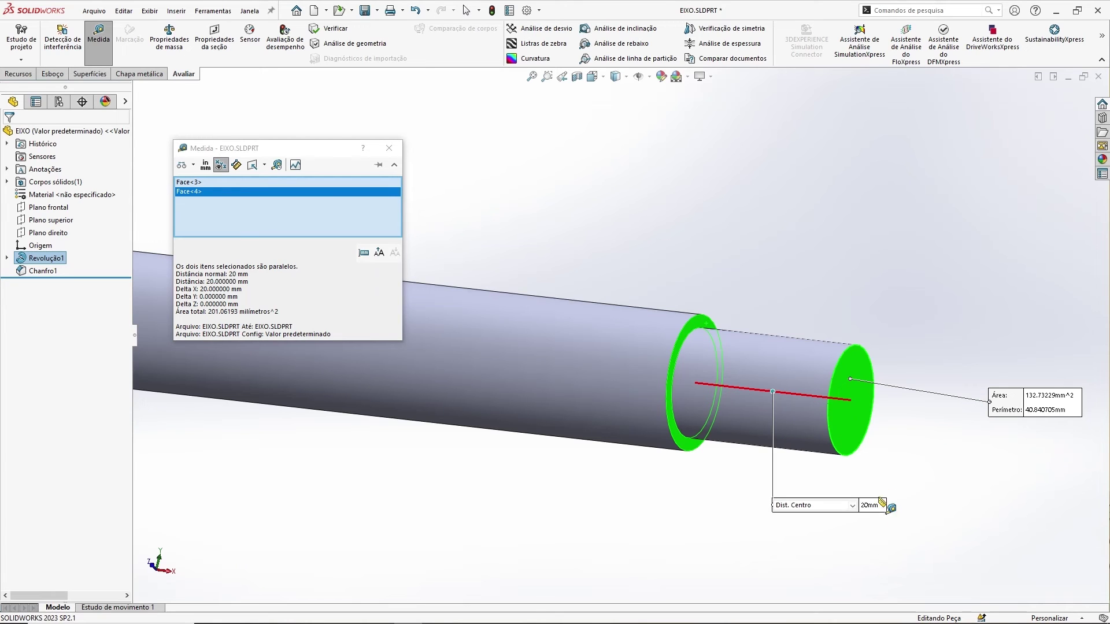
middle_click_drag(817, 253, 825, 277)
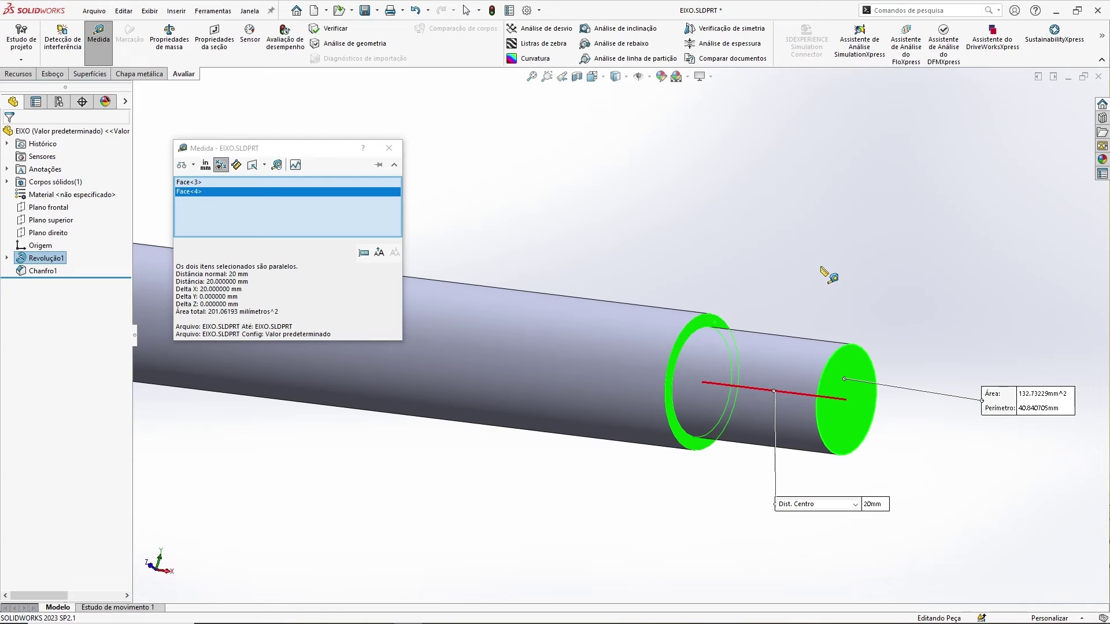
key("Escape")
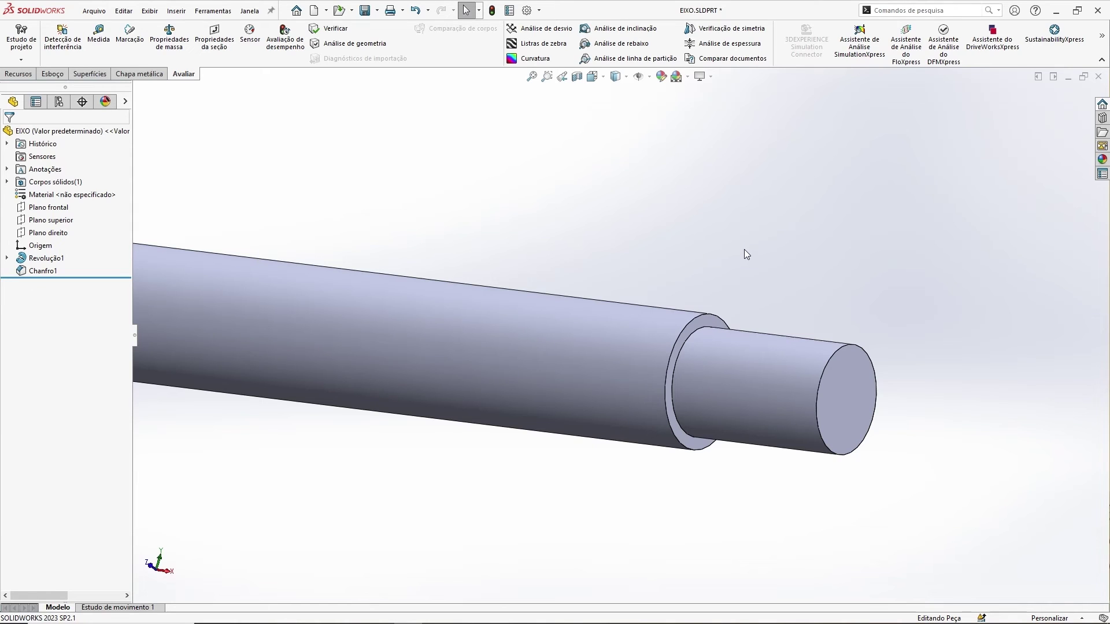
Step: Check the diameters of the long body and the thin end section by selecting each cylindrical face without the Measure tool
scroll(747, 249, "up", 1)
middle_click_drag(811, 256, 733, 237, "ctrl")
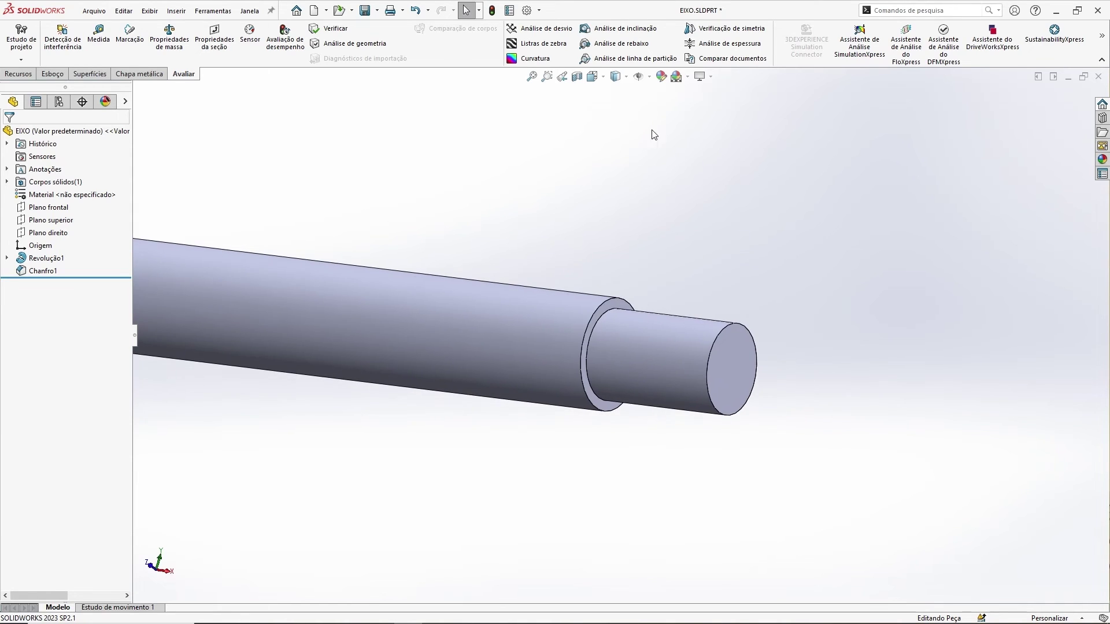
left_click(490, 308)
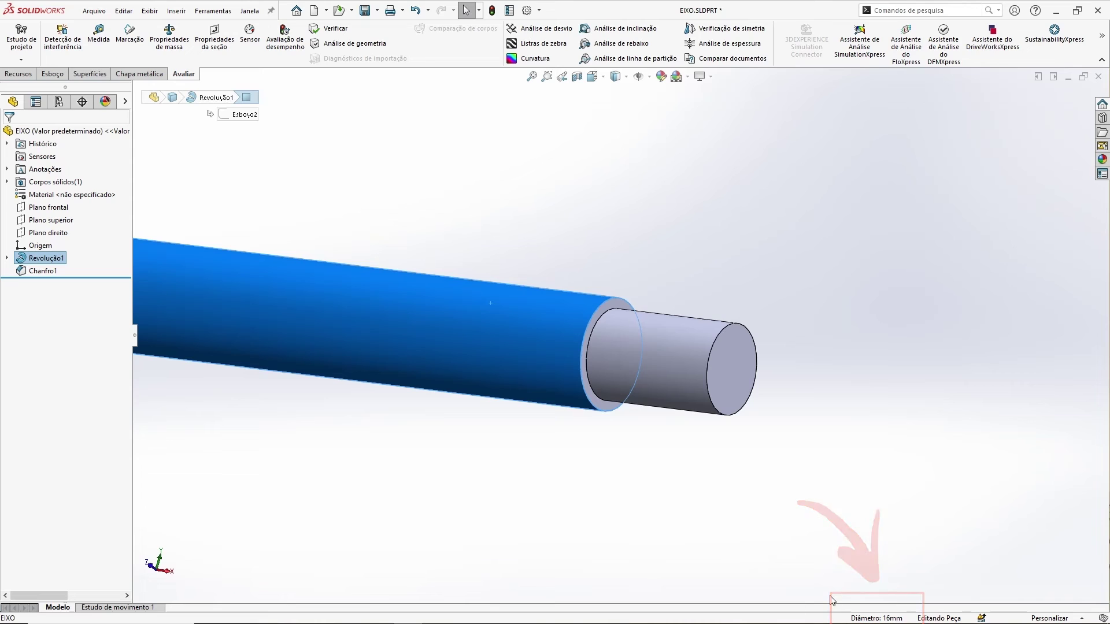
left_click(833, 245)
left_click(670, 340)
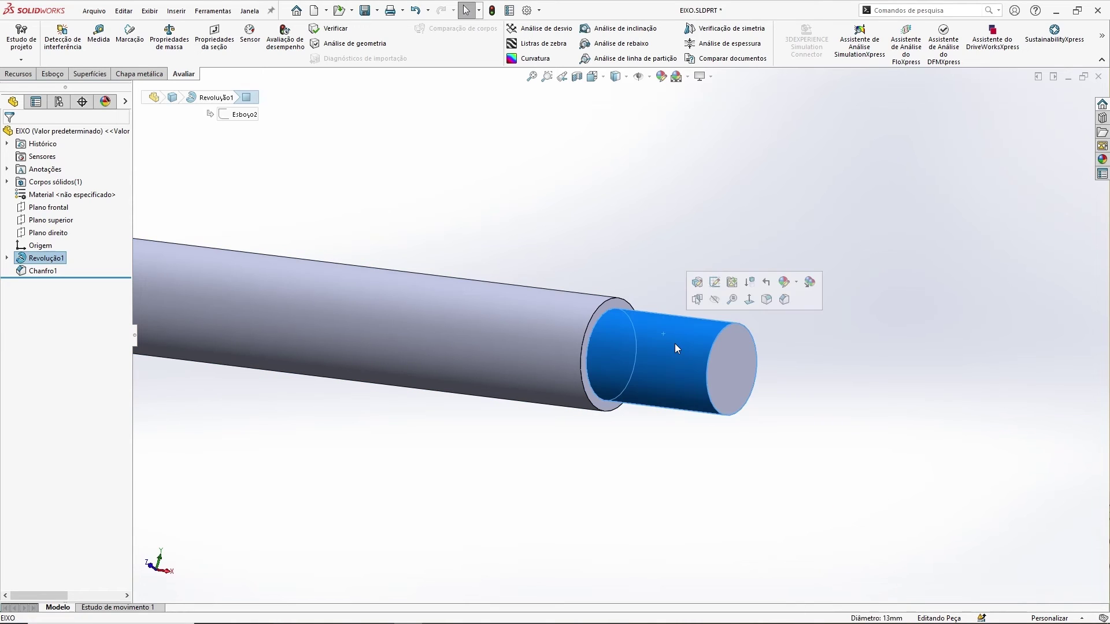
left_click(734, 190)
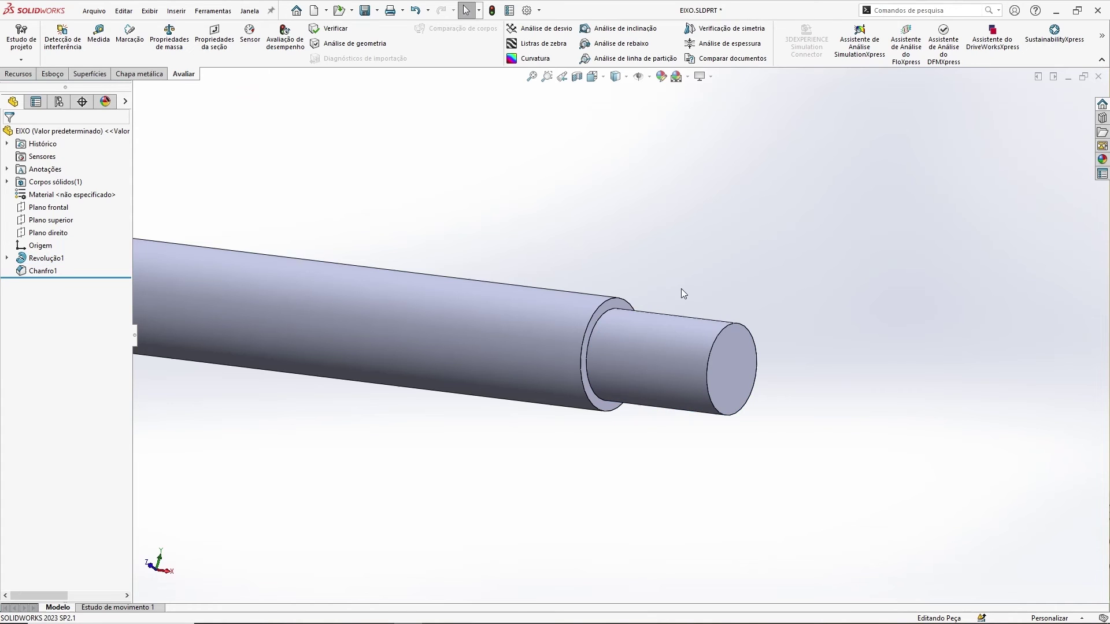
Step: Check the normal distance from the shoulder to the thin end by selecting both flat faces together
scroll(680, 290, "down", 1)
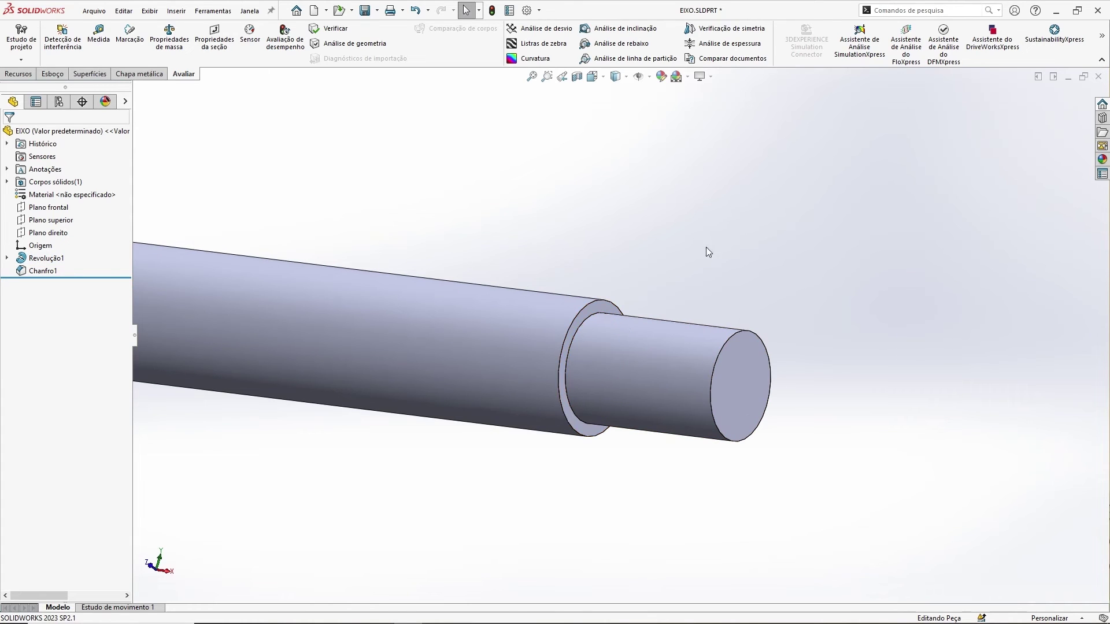
left_click(605, 309)
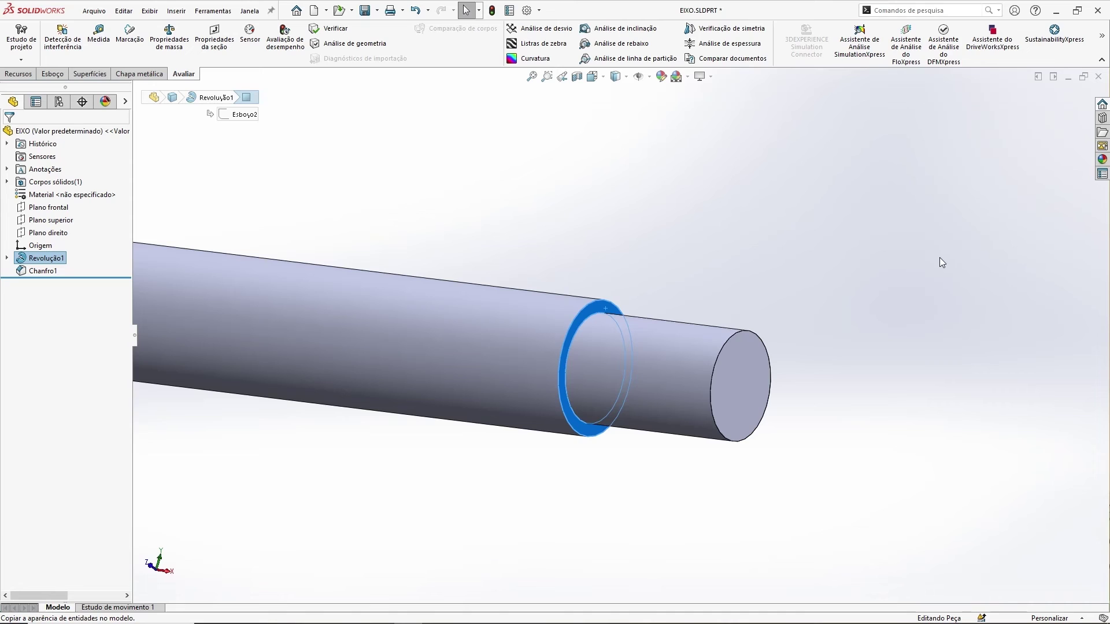
left_click(743, 373, "ctrl")
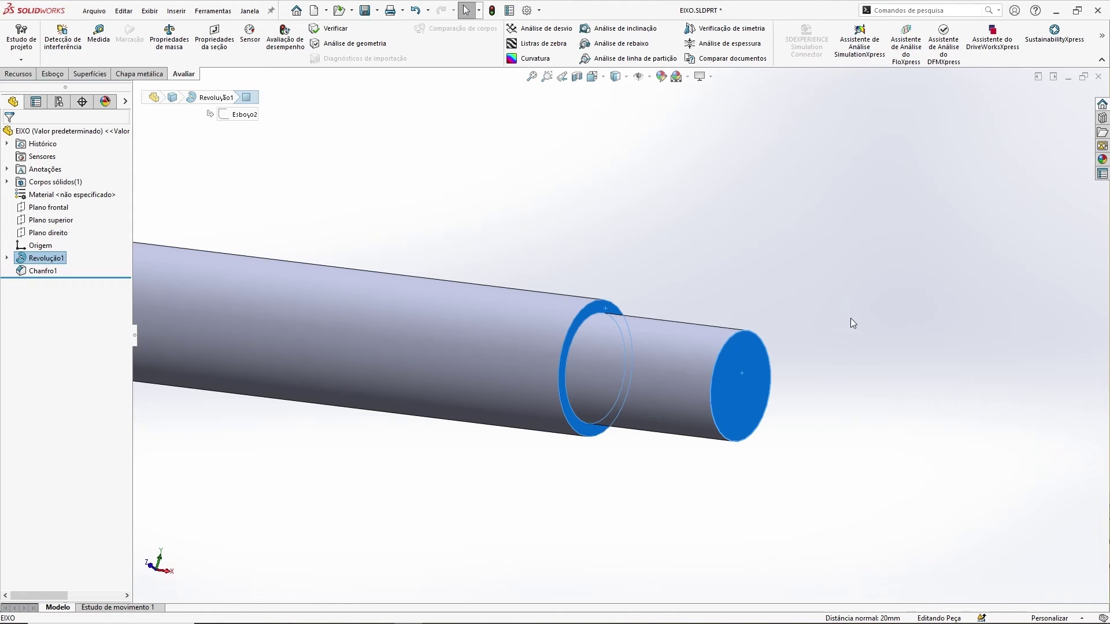
Step: Clear the face selection and examine the shoulder between the long body and the thin end section
middle_click_drag(851, 318, 791, 252)
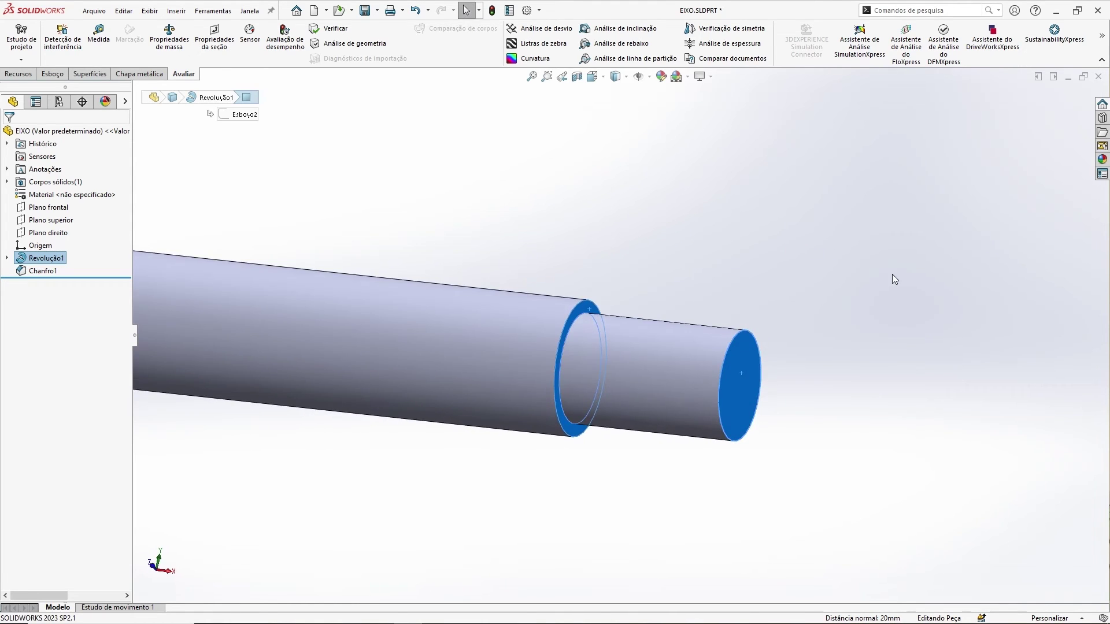
key("Escape")
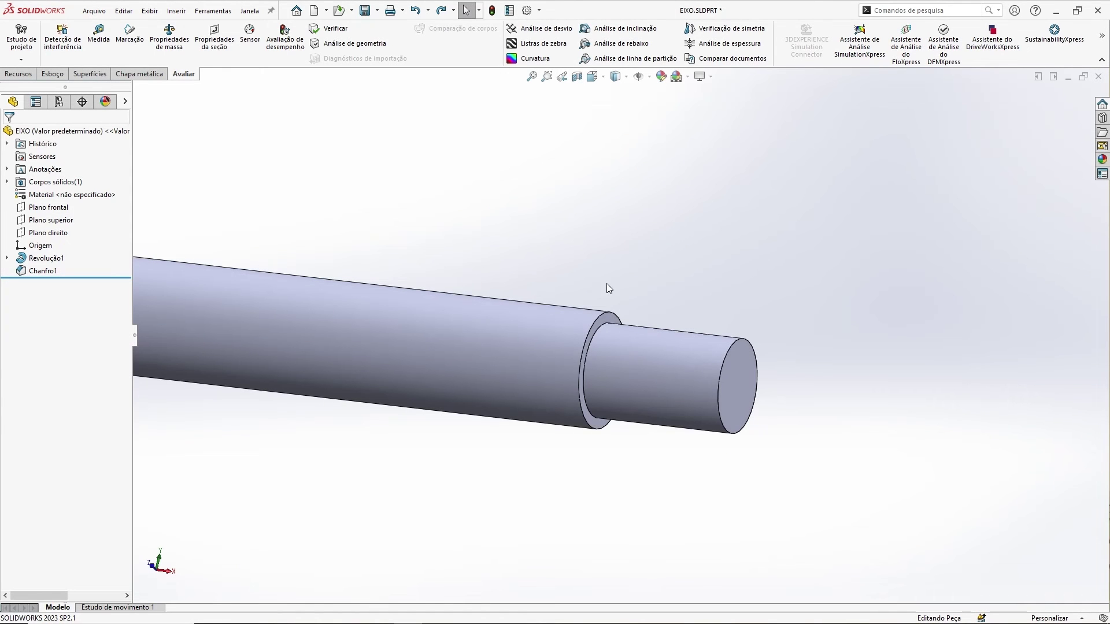
scroll(590, 339, "down", 3)
middle_click_drag(675, 348, 700, 347)
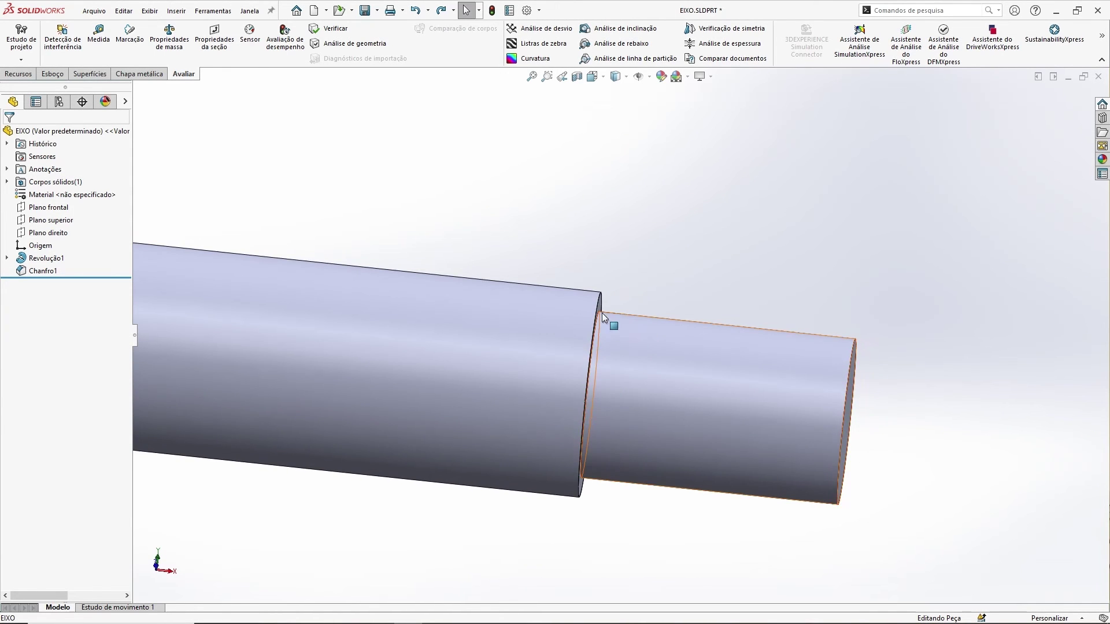
middle_click_drag(699, 255, 533, 225)
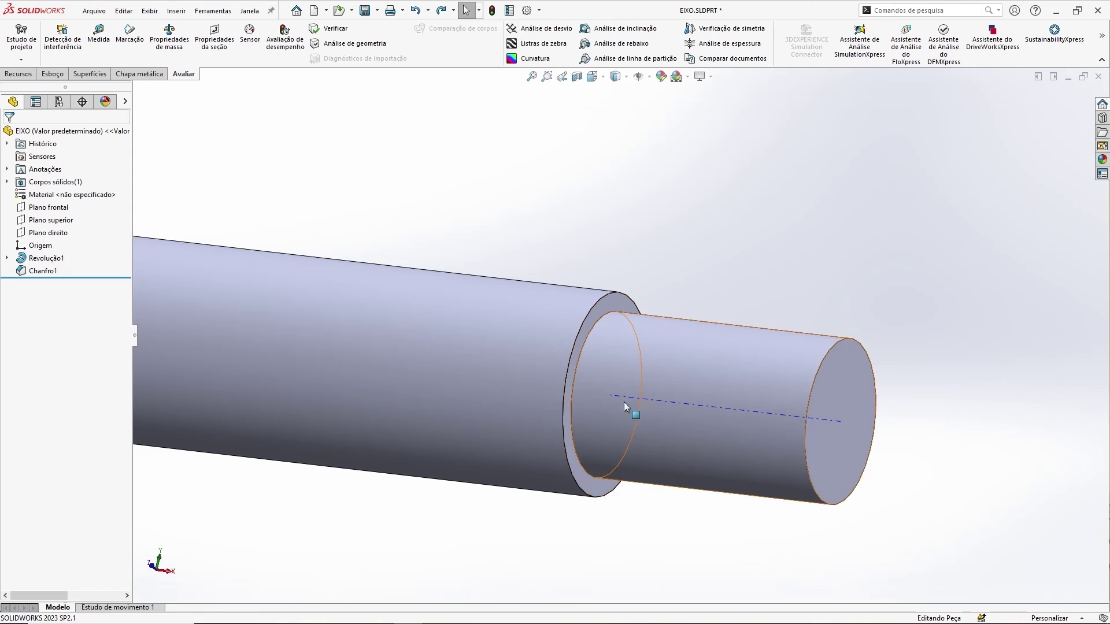
scroll(617, 297, "down", 3)
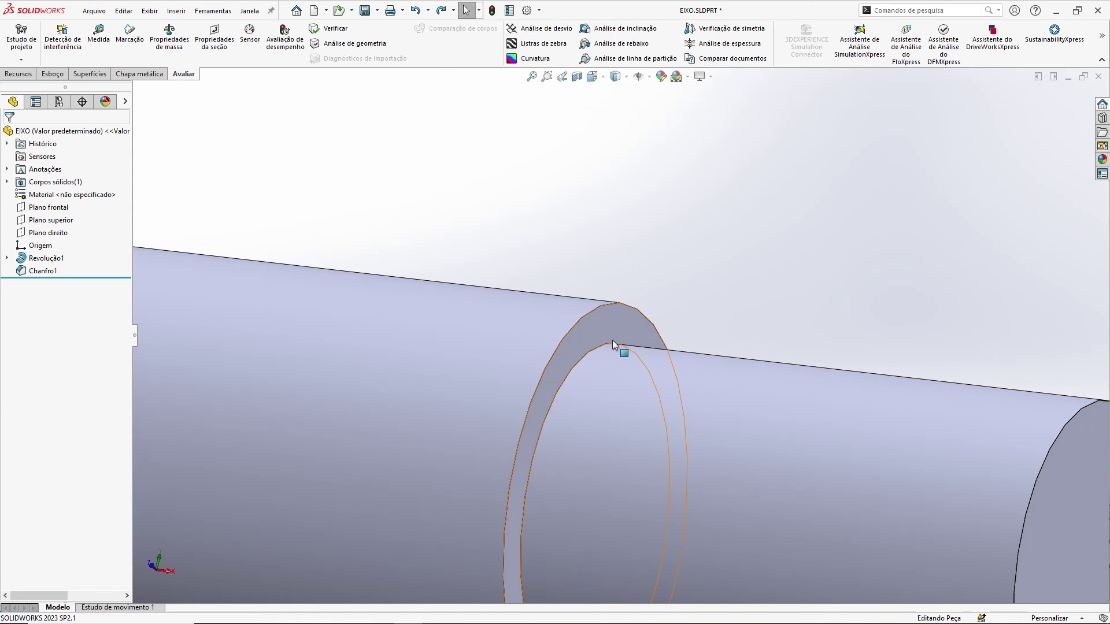
scroll(660, 313, "up", 5)
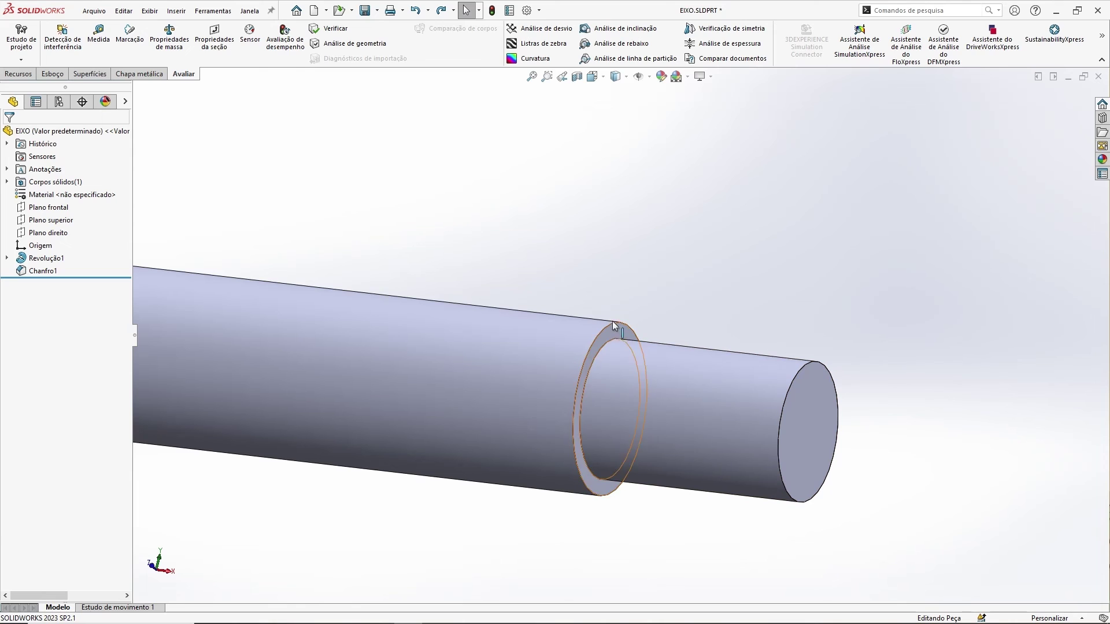
middle_click_drag(675, 268, 696, 219, "ctrl")
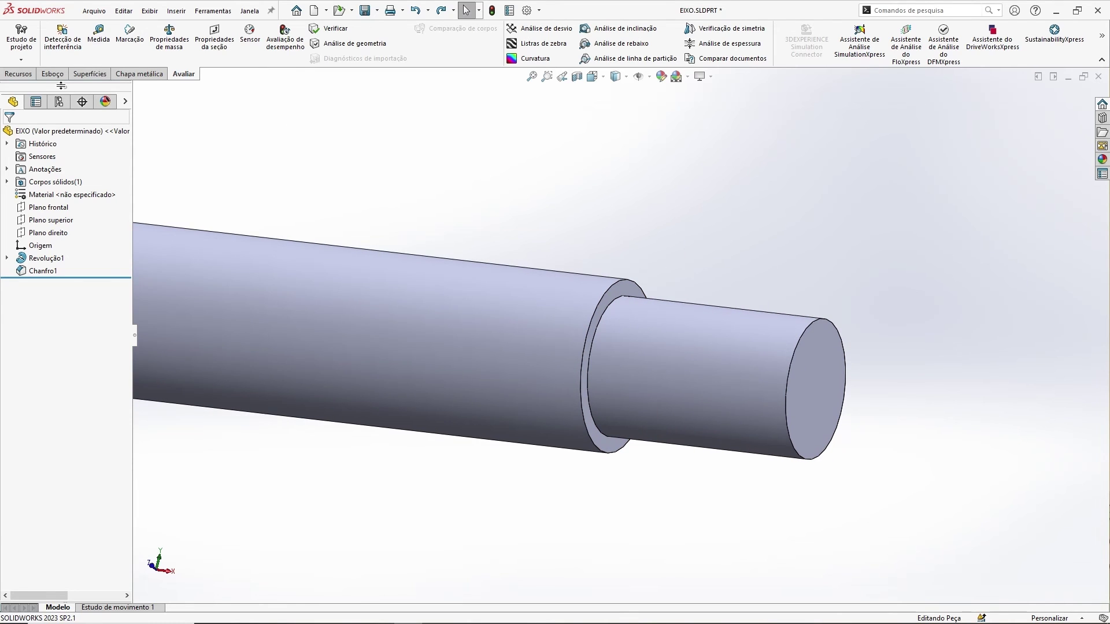
Step: Chamfer the outer edge of the shoulder beside the thin end section with a 1.5 mm distance at 45°
left_click(19, 73)
left_click(396, 59)
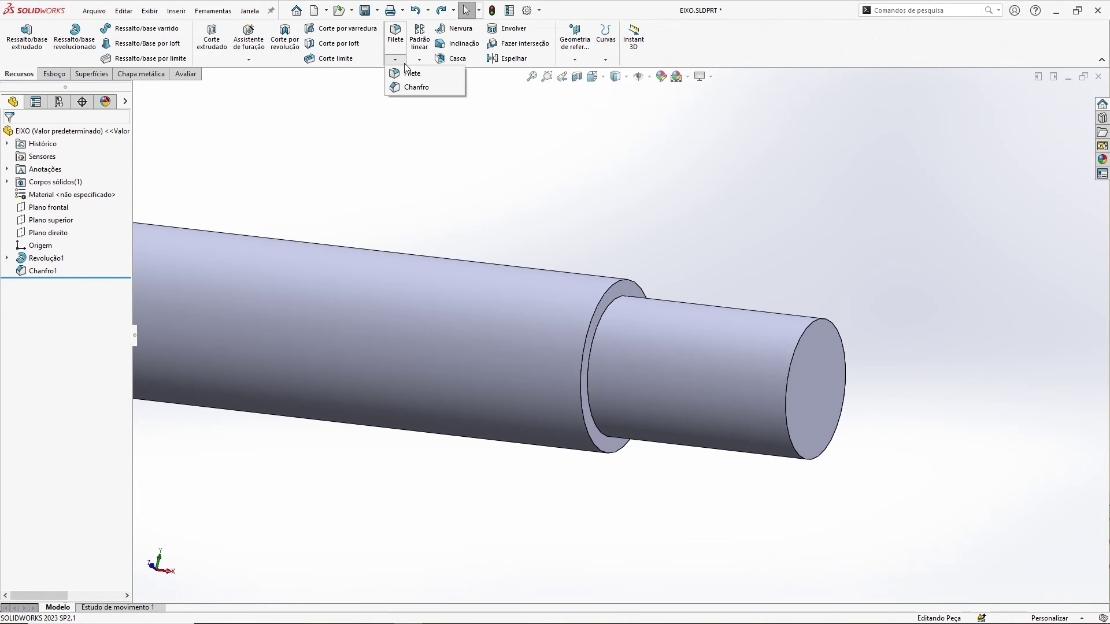
left_click(410, 87)
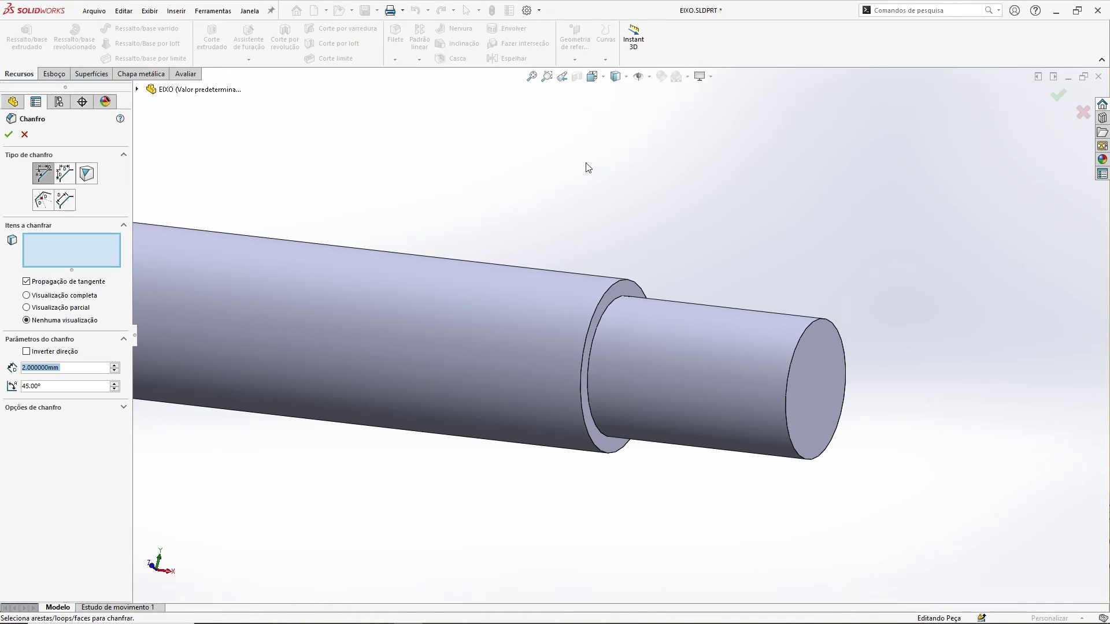
left_click(617, 287)
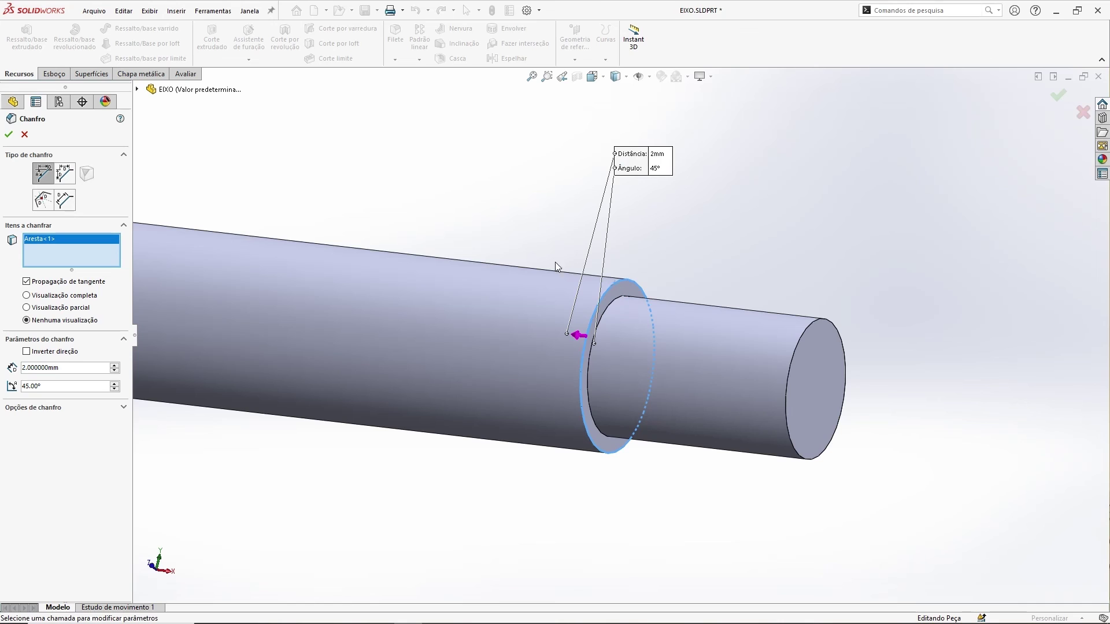
left_click_drag(68, 367, 10, 372)
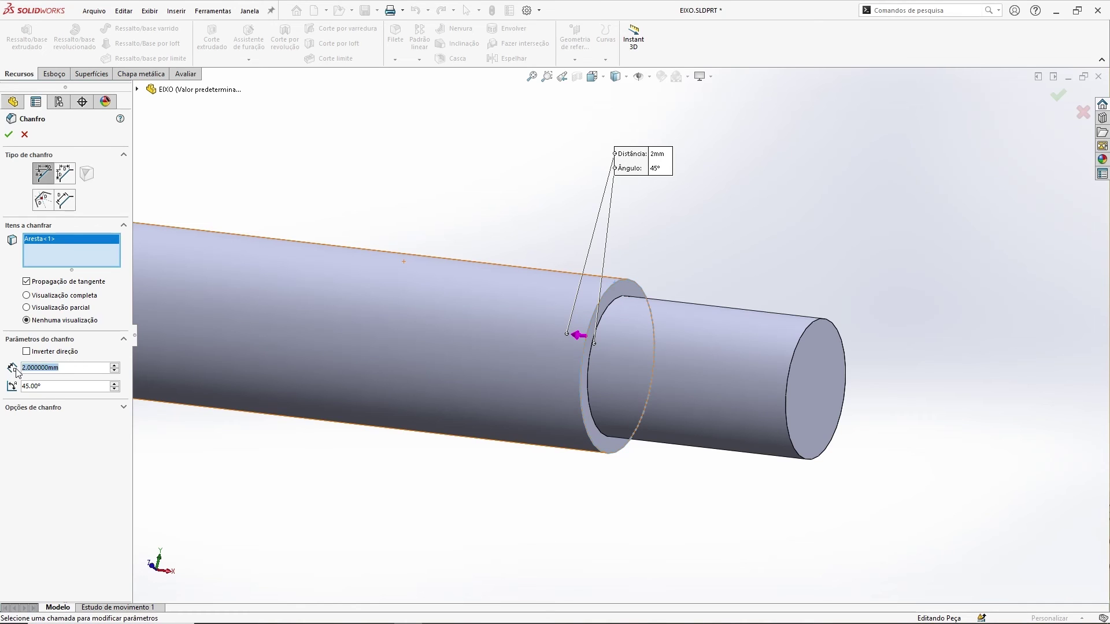
type("1,5")
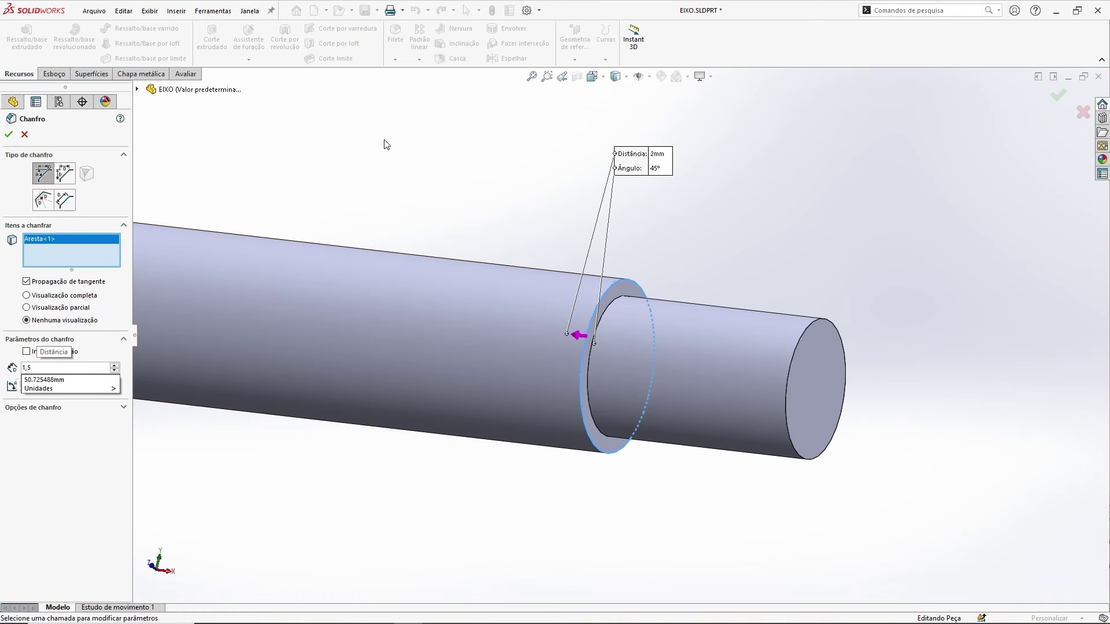
key("Return")
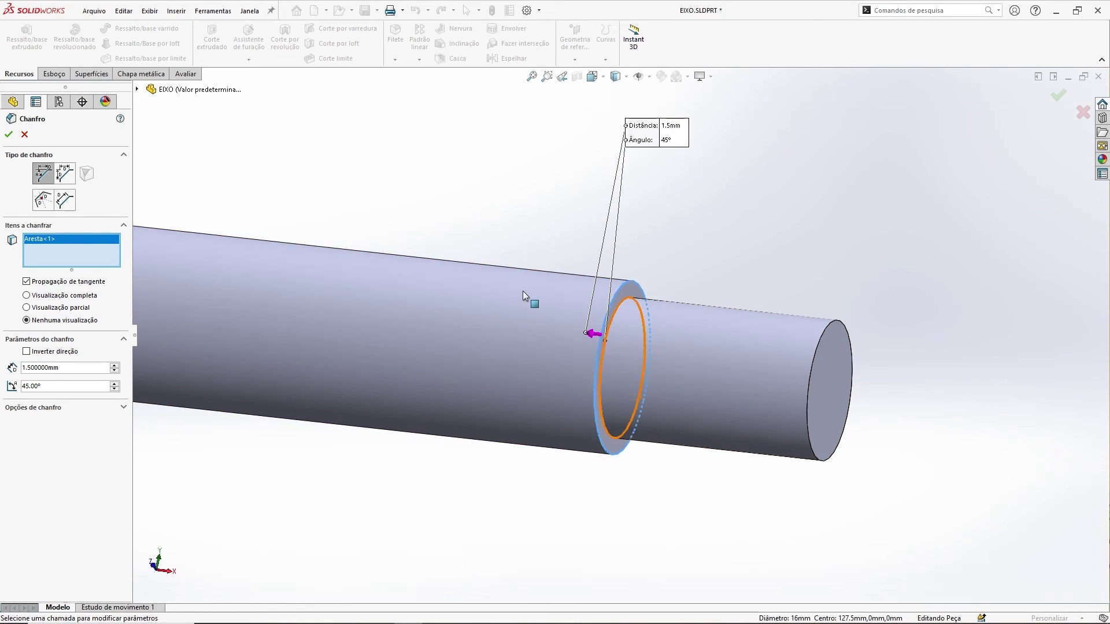
left_click(9, 137)
Step: Compare the shoulder without and with its chamfer by rolling the feature history back before it and forward again
middle_click_drag(729, 231, 745, 211)
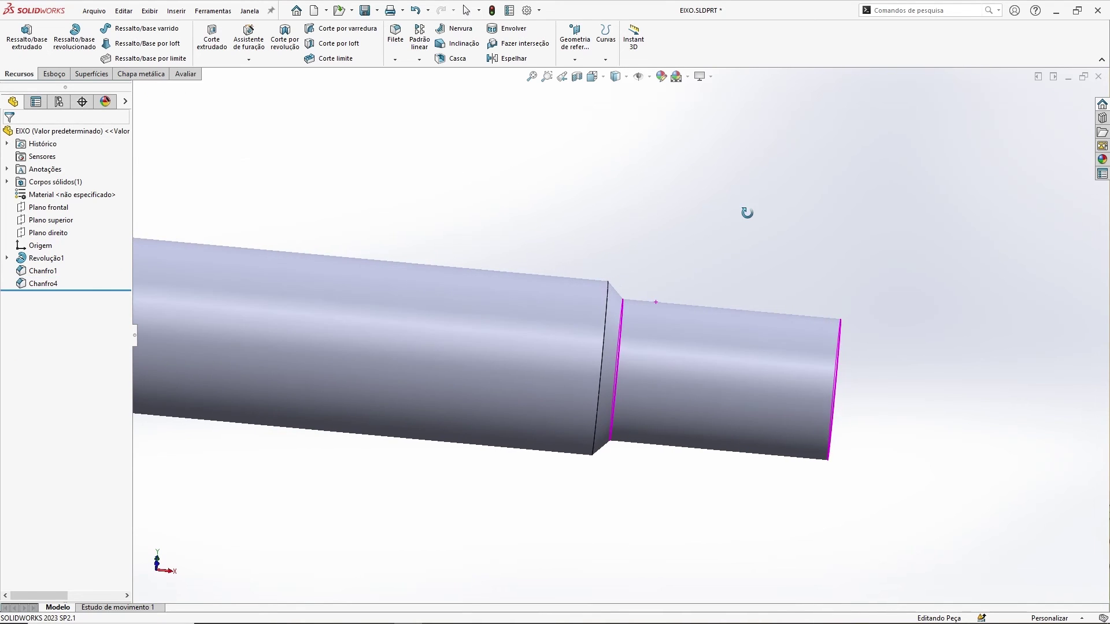
scroll(636, 448, "down", 3)
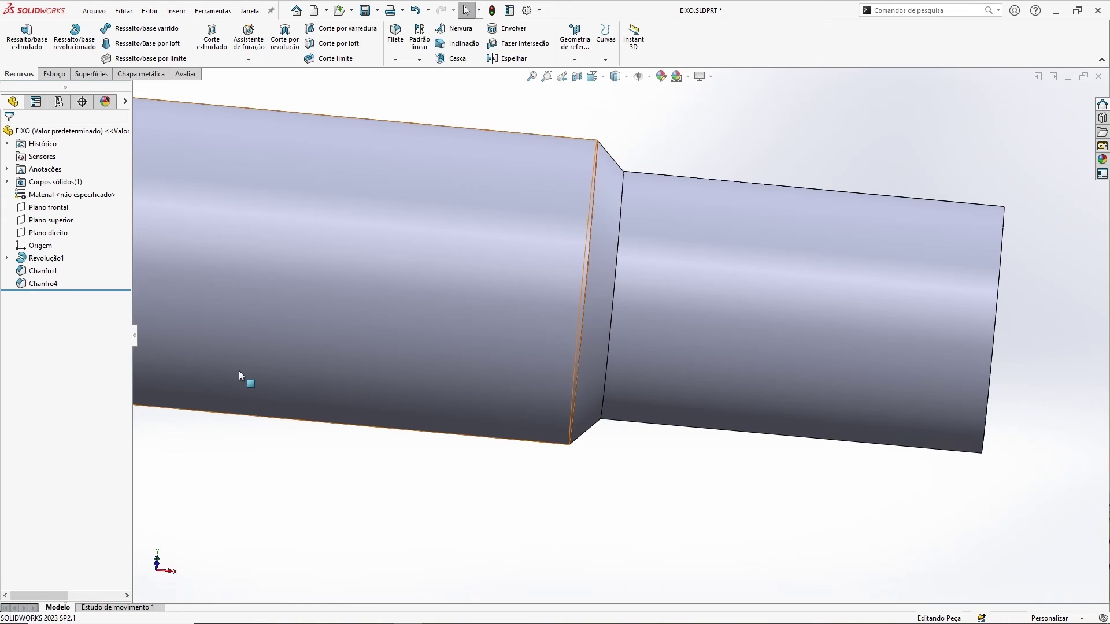
middle_click_drag(698, 416, 671, 444, "ctrl")
scroll(671, 444, "up", 1)
middle_click_drag(650, 157, 635, 152, "ctrl")
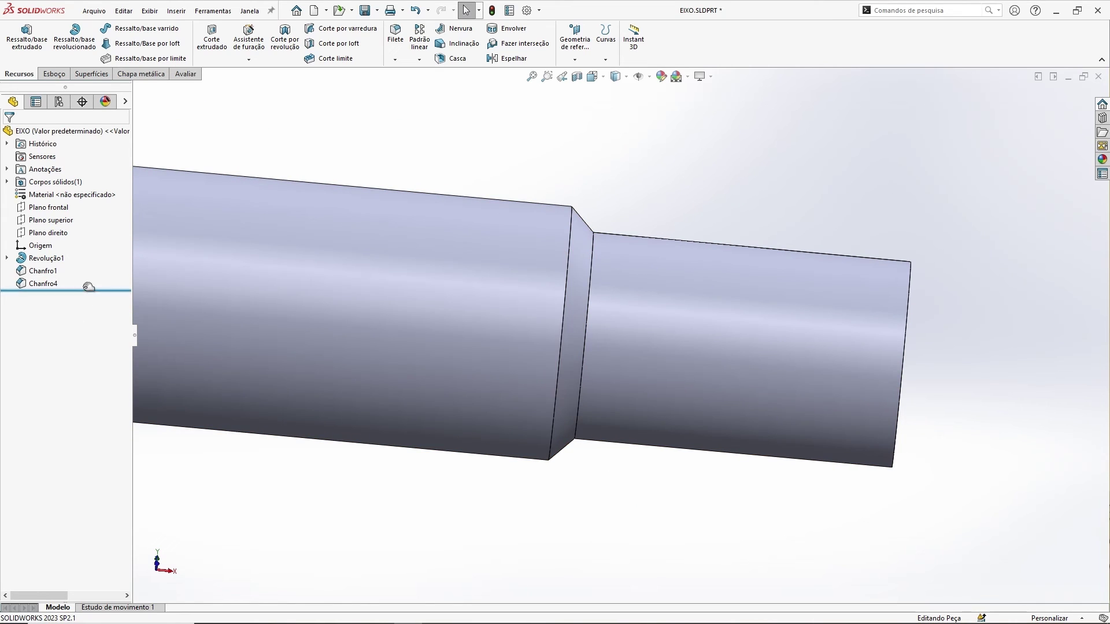
left_click_drag(82, 290, 81, 279)
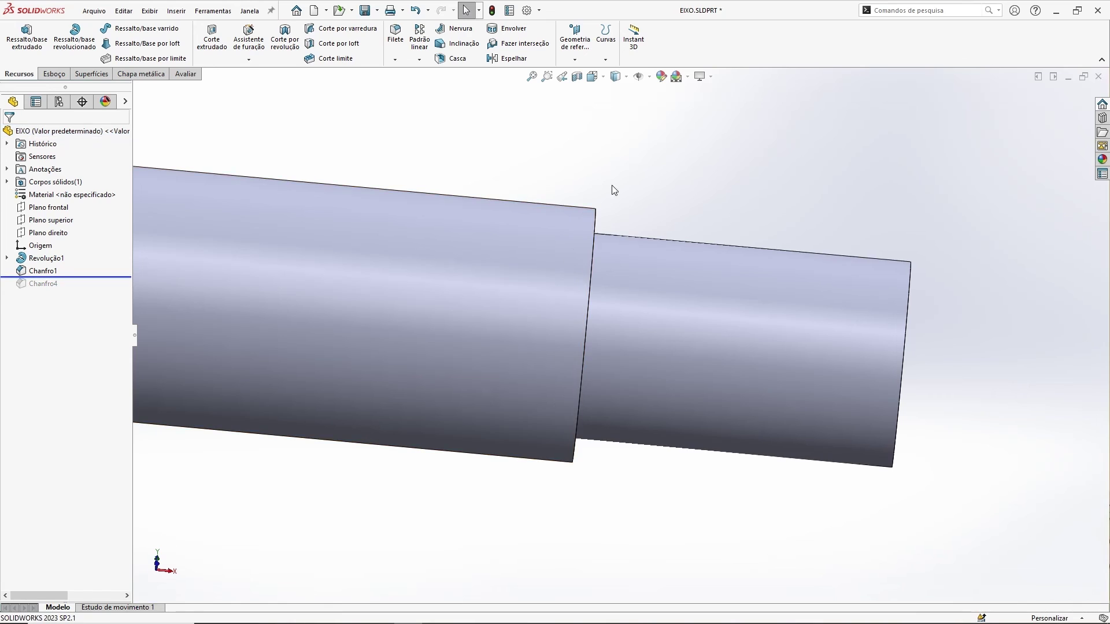
left_click_drag(118, 278, 118, 287)
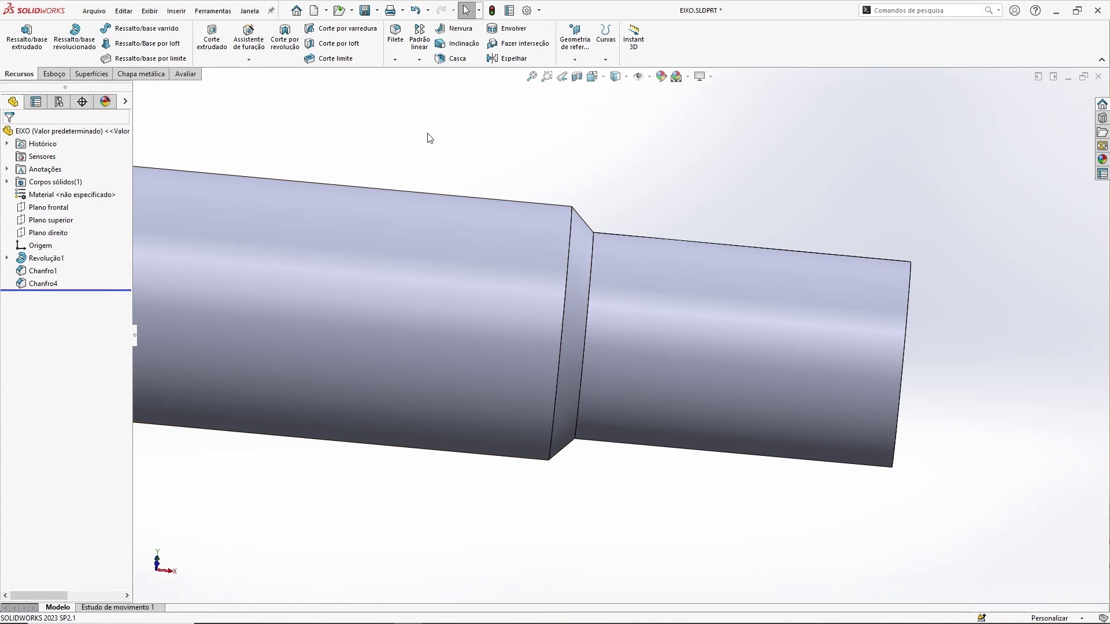
Step: Review the revolve and both chamfers by highlighting each feature in turn, and clear the selection
scroll(434, 139, "up", 2)
scroll(432, 134, "up", 4)
middle_click_drag(419, 166, 613, 187, "ctrl")
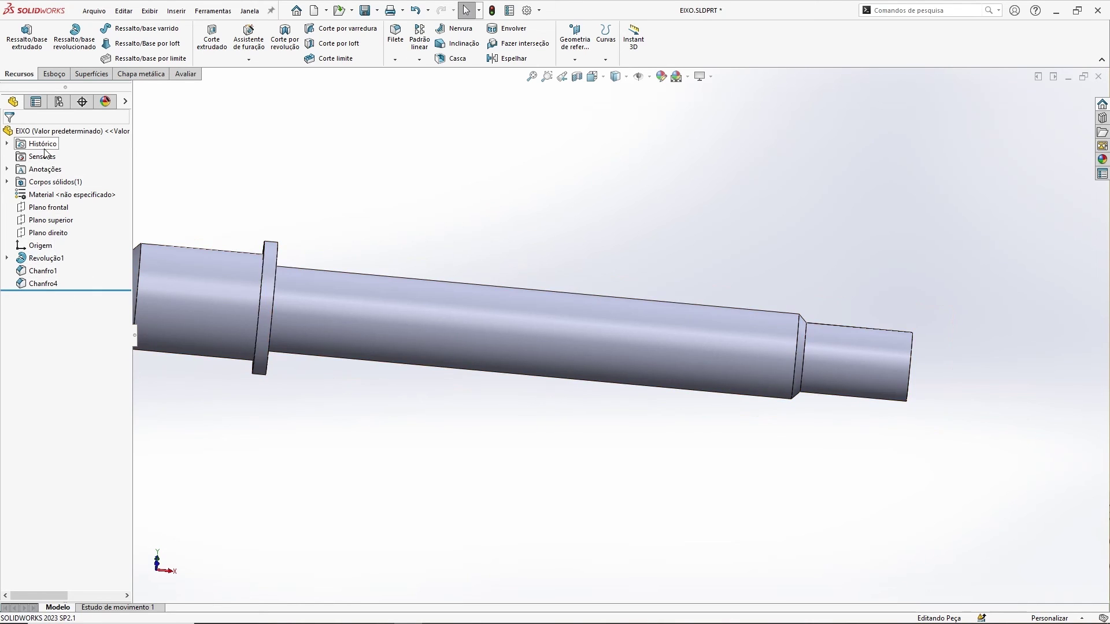
left_click(38, 261)
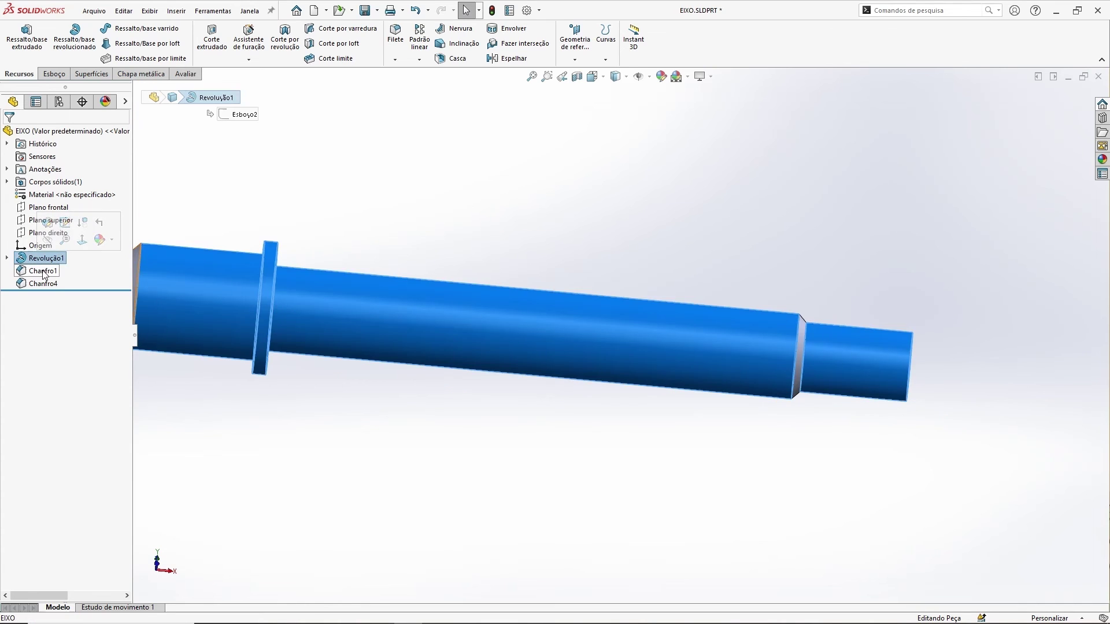
left_click(44, 271)
left_click(46, 285)
left_click(661, 189)
scroll(584, 212, "up", 1)
middle_click_drag(508, 211, 572, 210, "ctrl")
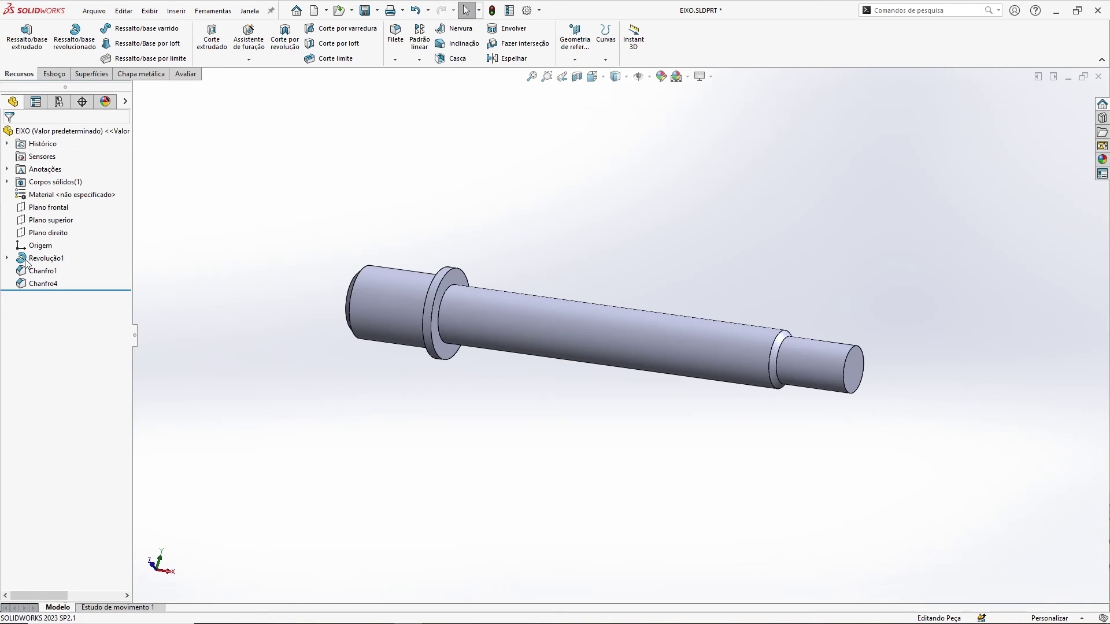
Step: Apply a grey colour (RGB 192, 192, 192) from the standard palette (padrão) to the whole EIXO part
right_click(45, 135)
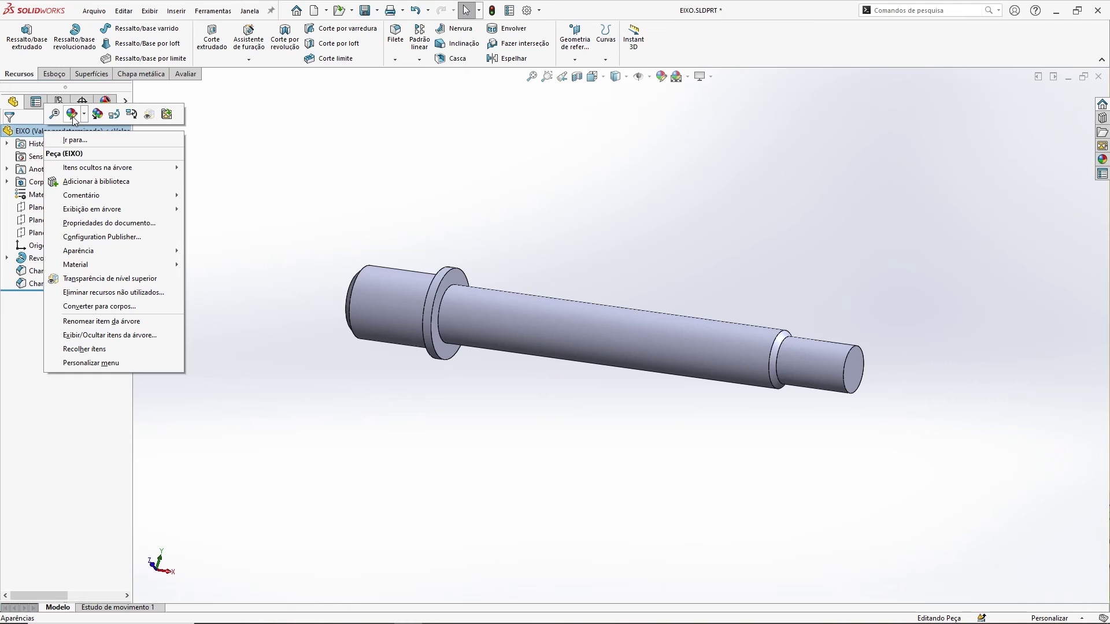
left_click(73, 116)
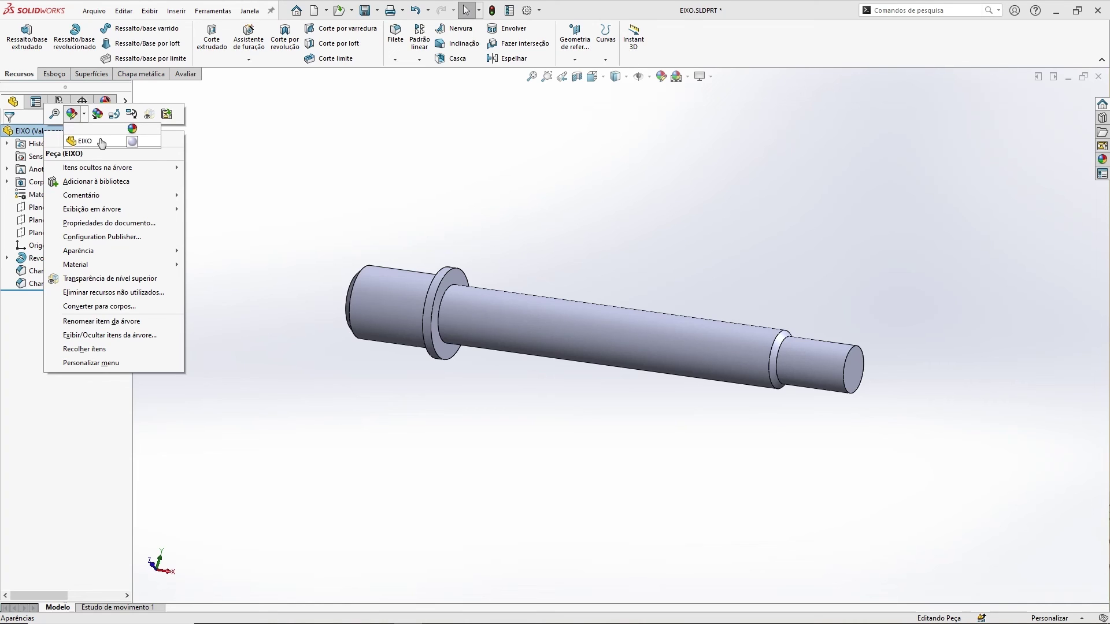
left_click(87, 142)
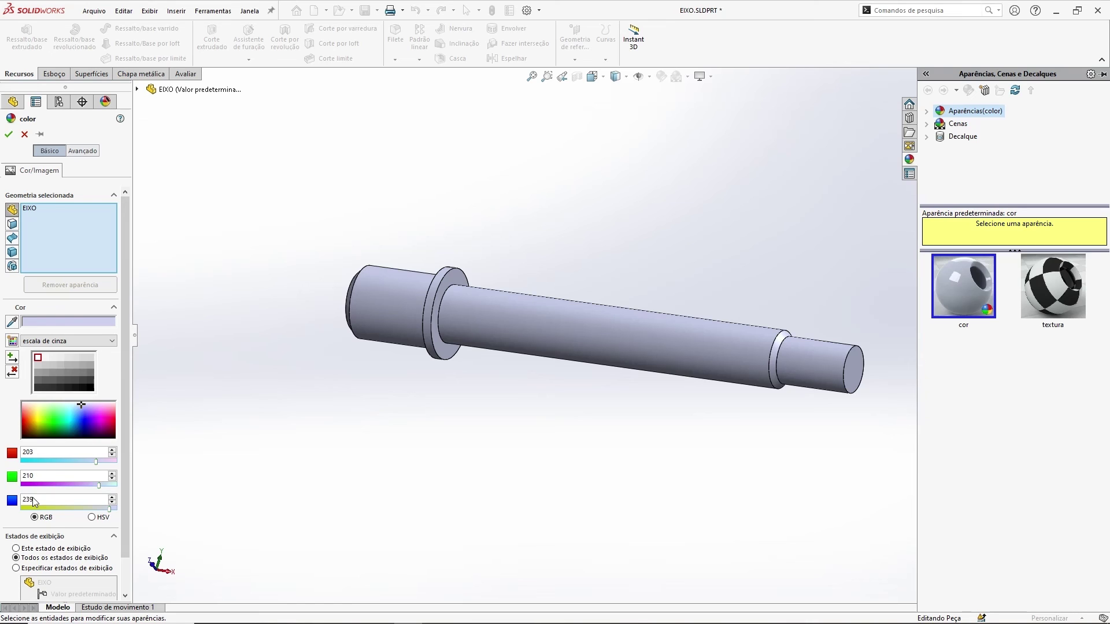
left_click(57, 341)
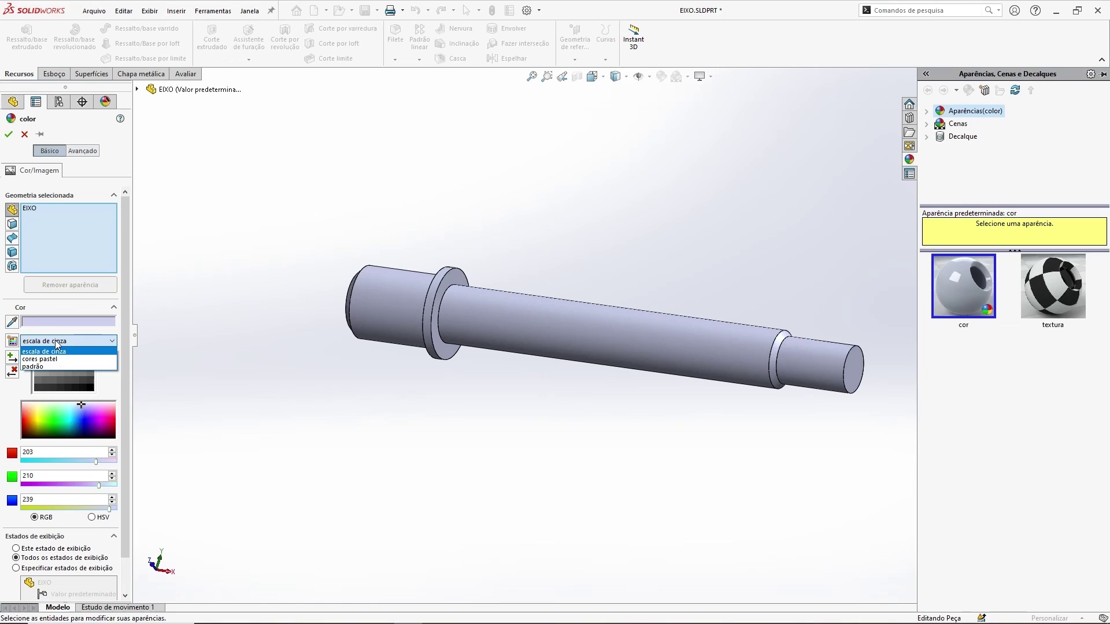
left_click(45, 354)
left_click(64, 338)
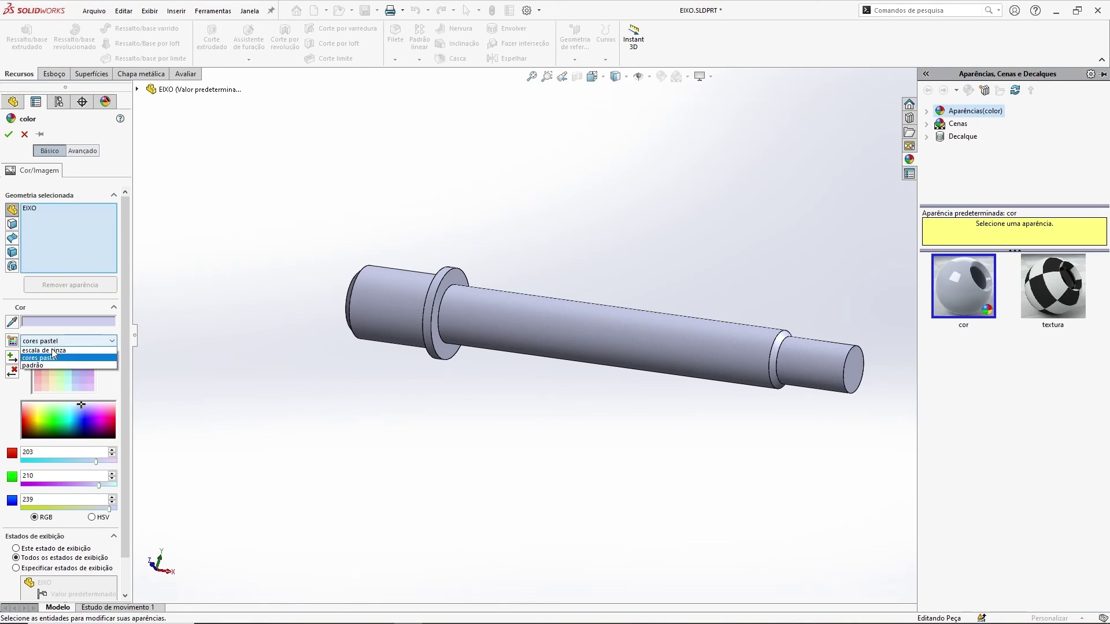
left_click(36, 365)
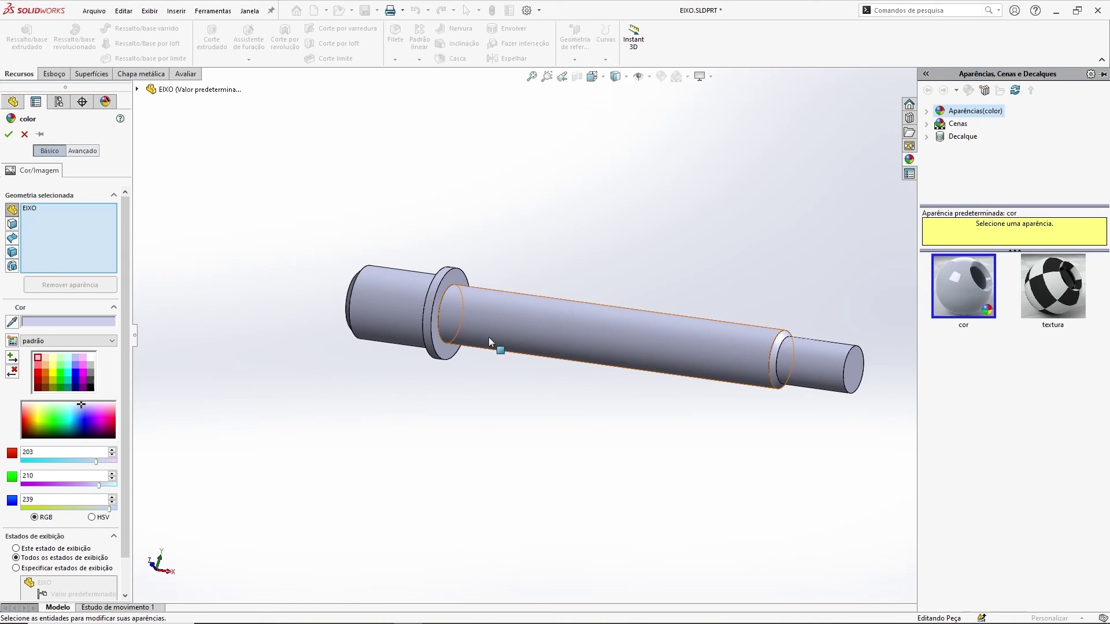
left_click(90, 365)
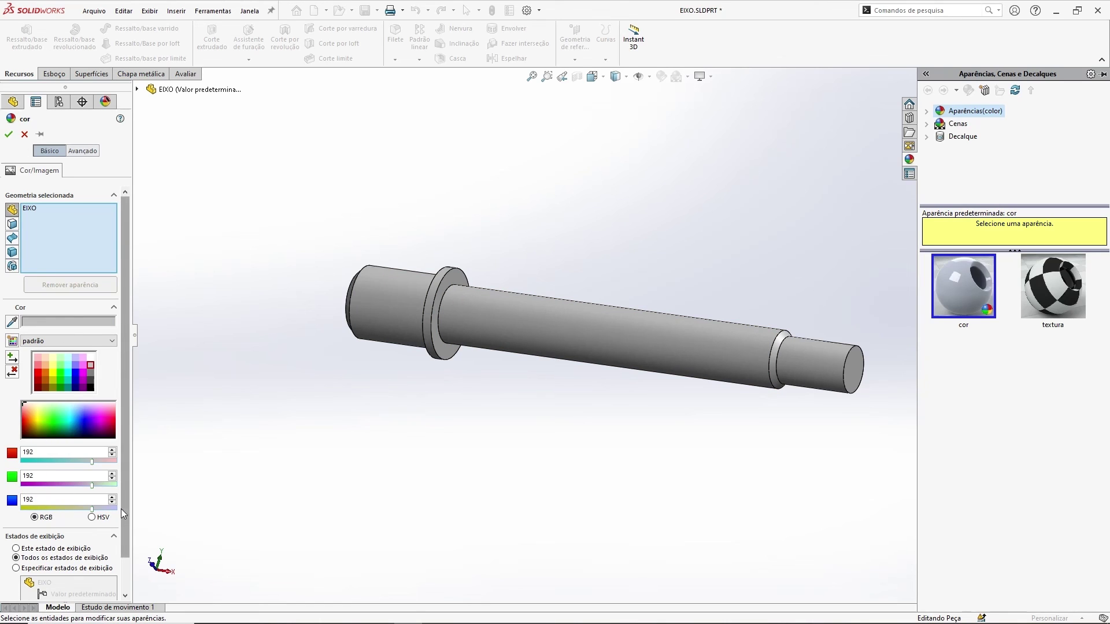
left_click(8, 134)
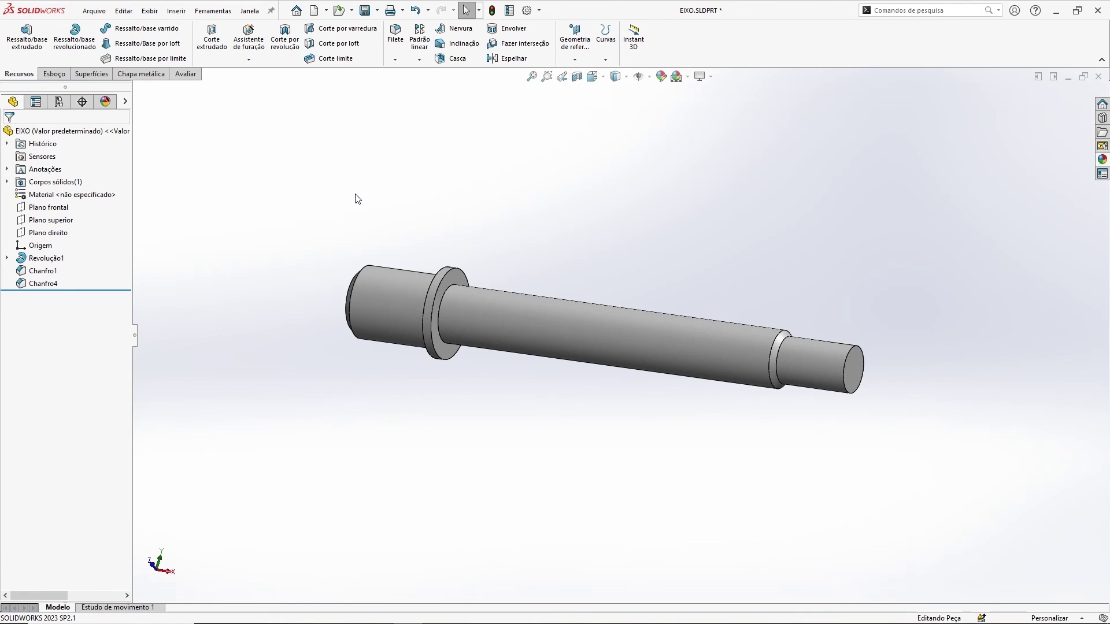
middle_click_drag(632, 231, 614, 274)
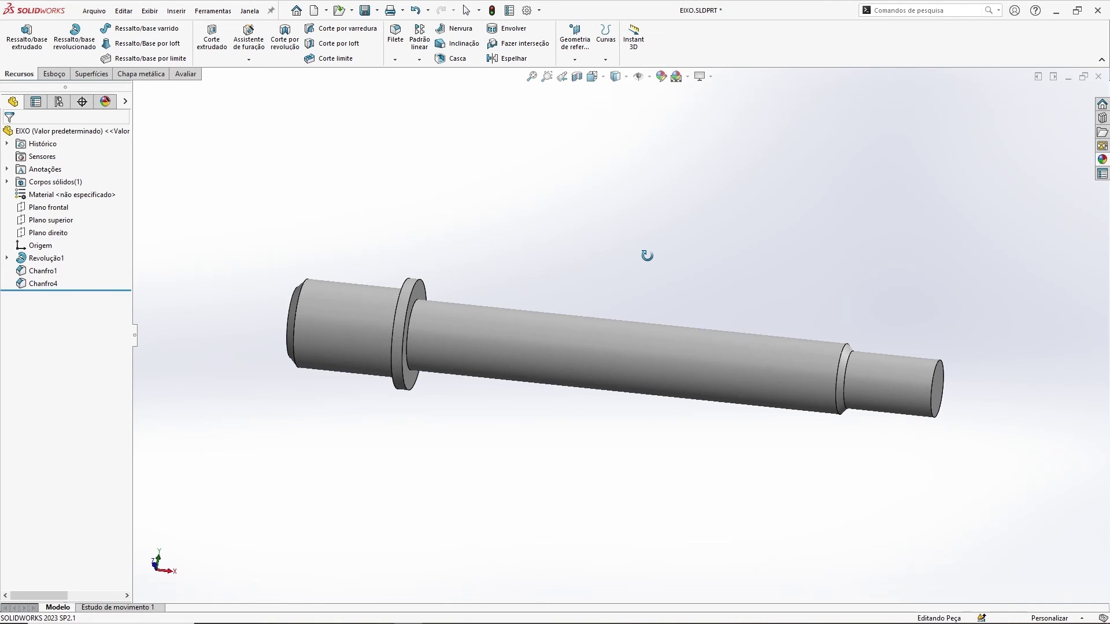
mouse_move(647, 255)
middle_mouse_down()
mouse_move(628, 264)
mouse_move(653, 268)
middle_mouse_up()
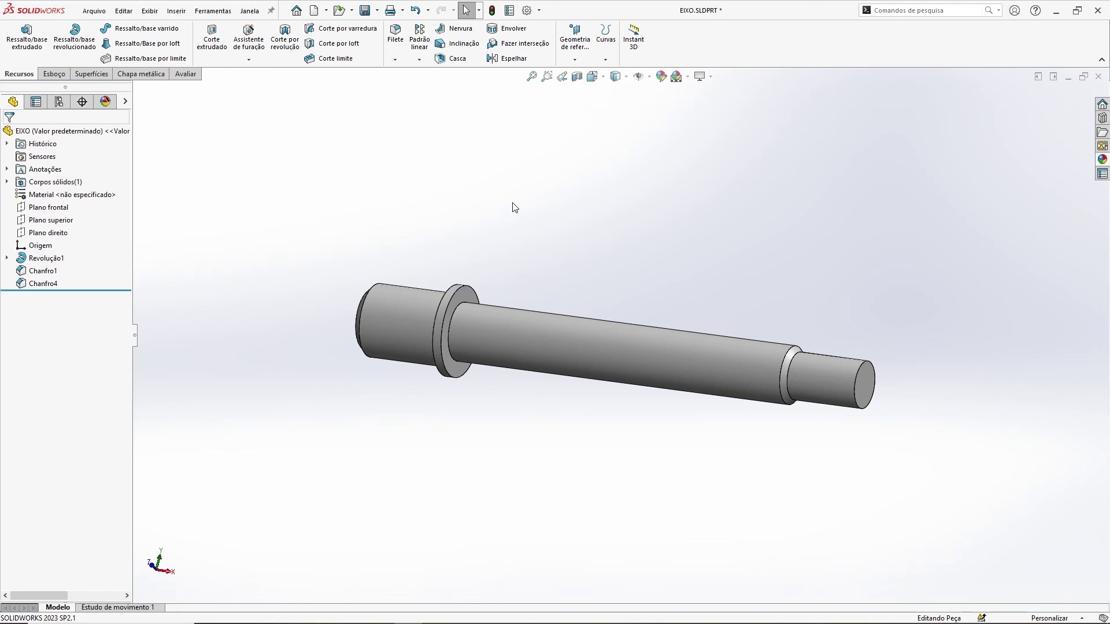
mouse_move(619, 257)
middle_mouse_down()
mouse_move(731, 258)
mouse_move(627, 241)
middle_mouse_up()
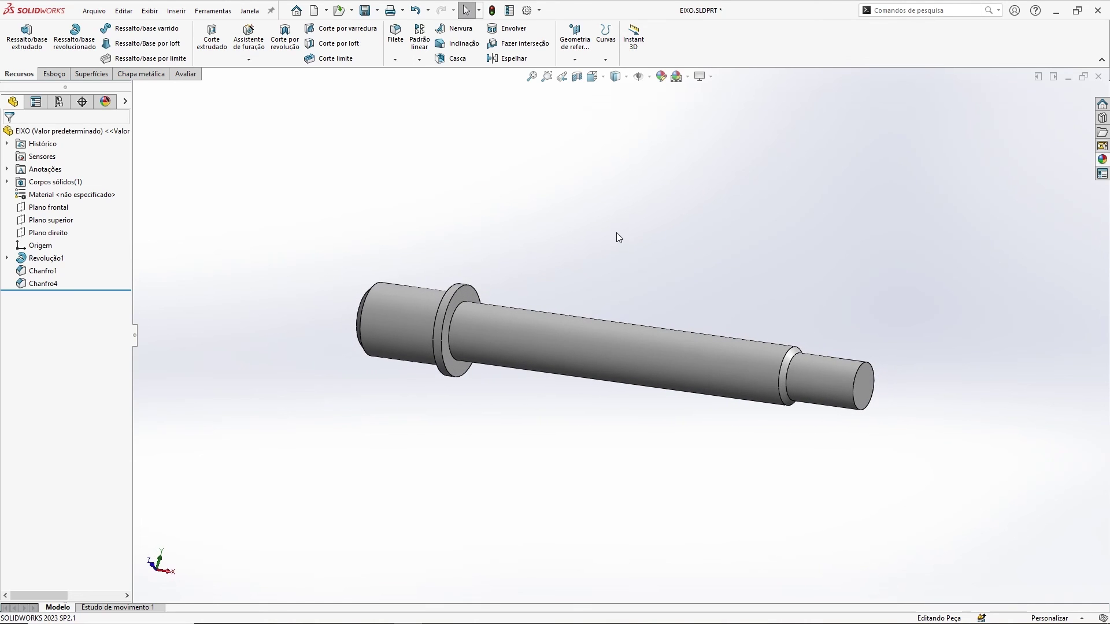
Step: Set the hatch pattern in the EIXO part's document material properties to Plástico DIN 128
right_click(63, 133)
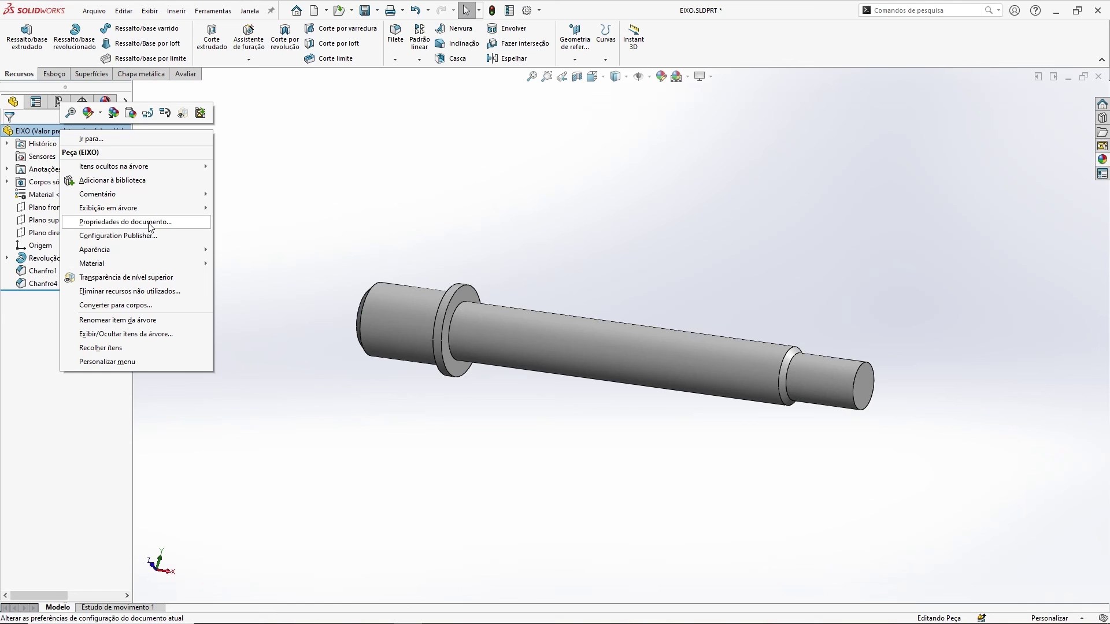
left_click(150, 223)
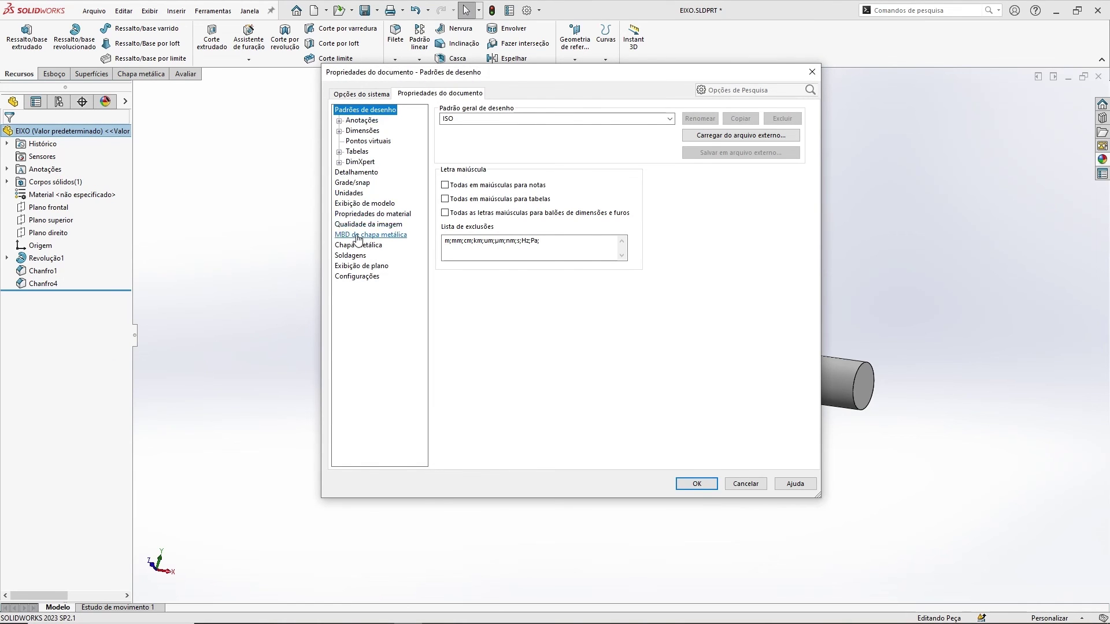
left_click(374, 215)
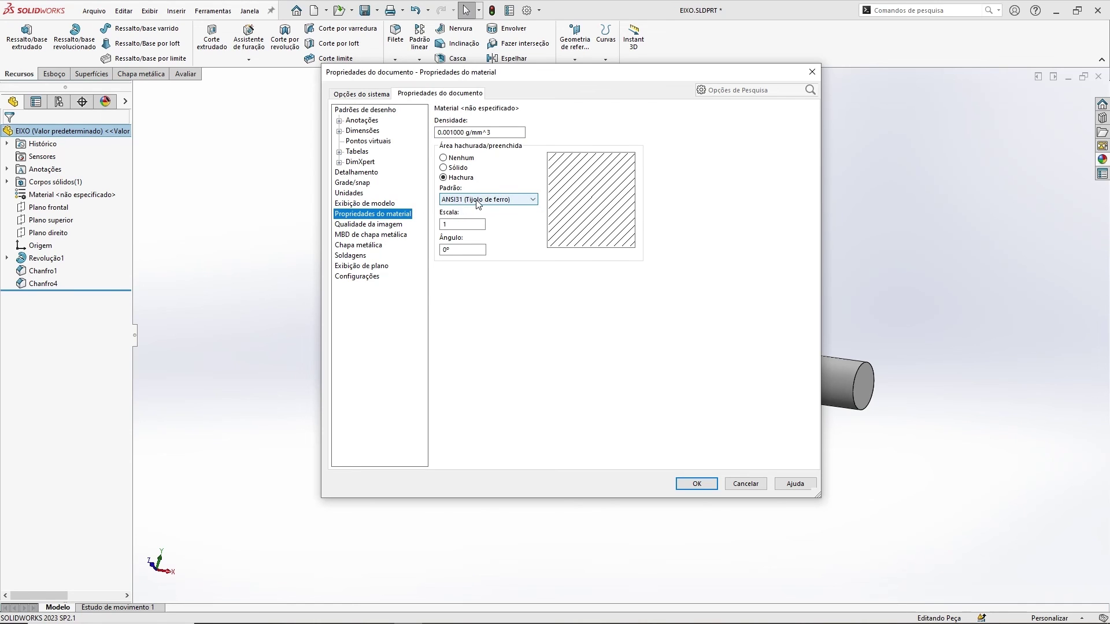
left_click(529, 199)
left_click(527, 197)
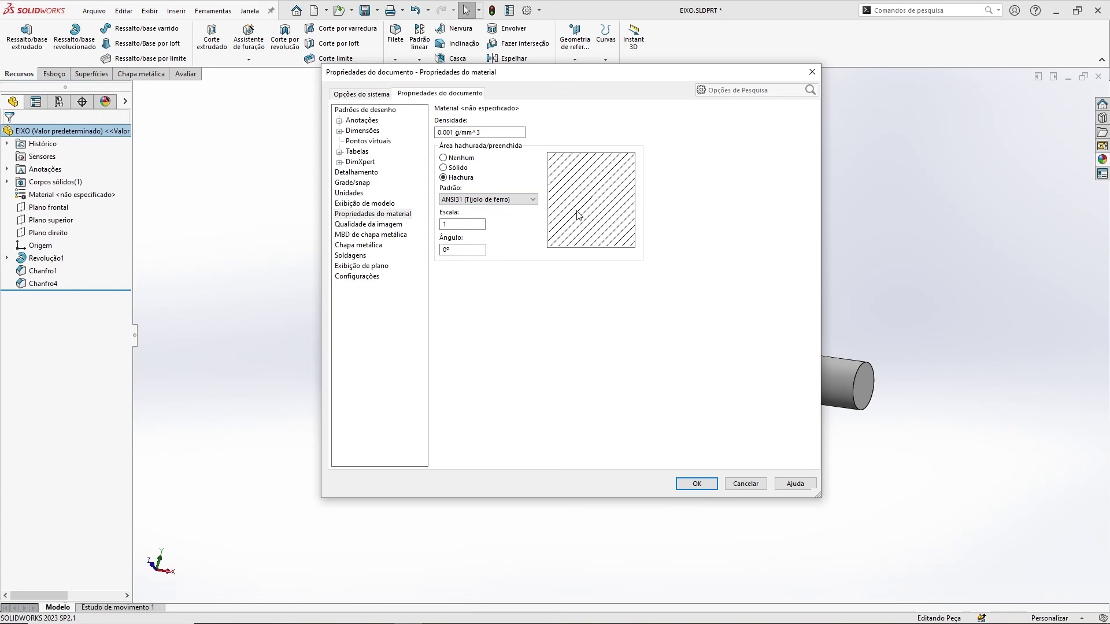
left_click(490, 199)
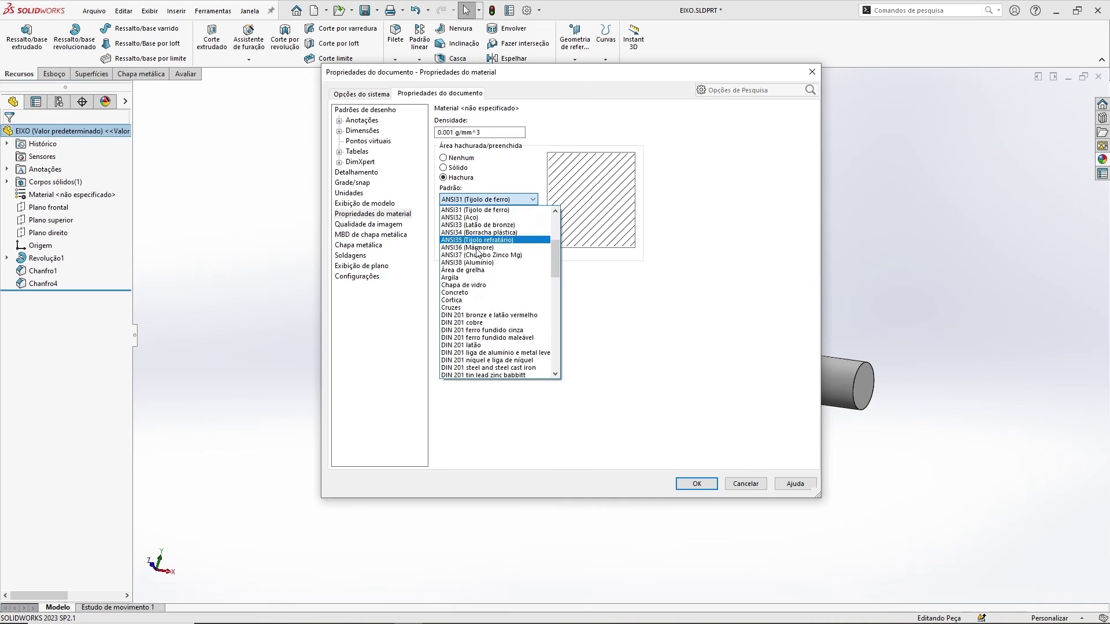
left_click_drag(556, 255, 547, 352)
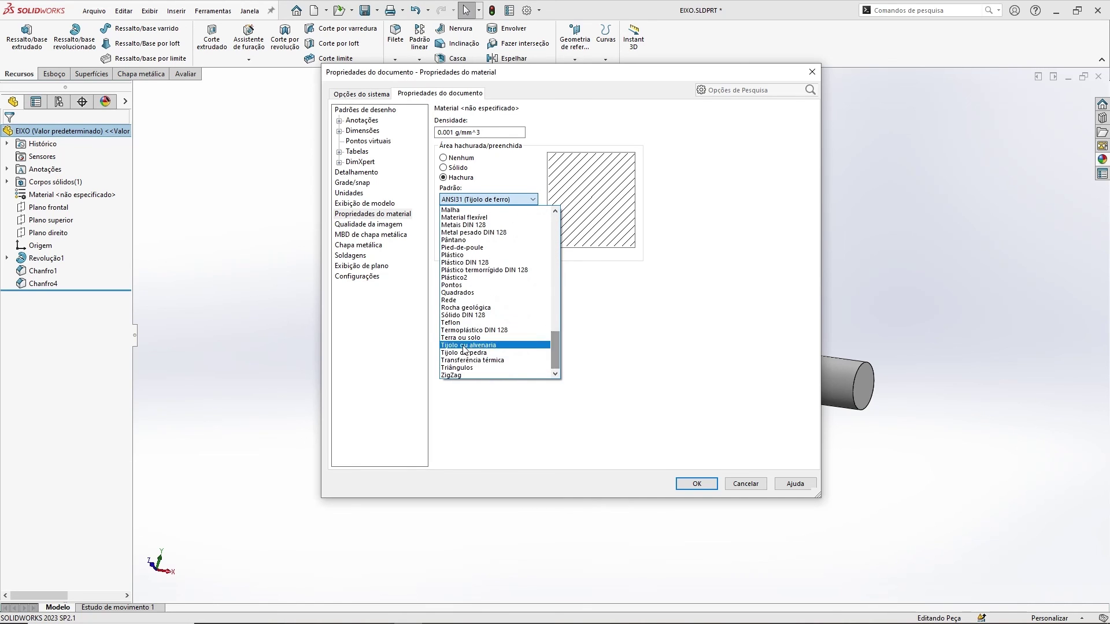
scroll(481, 297, "up", 1)
scroll(481, 297, "up", 2)
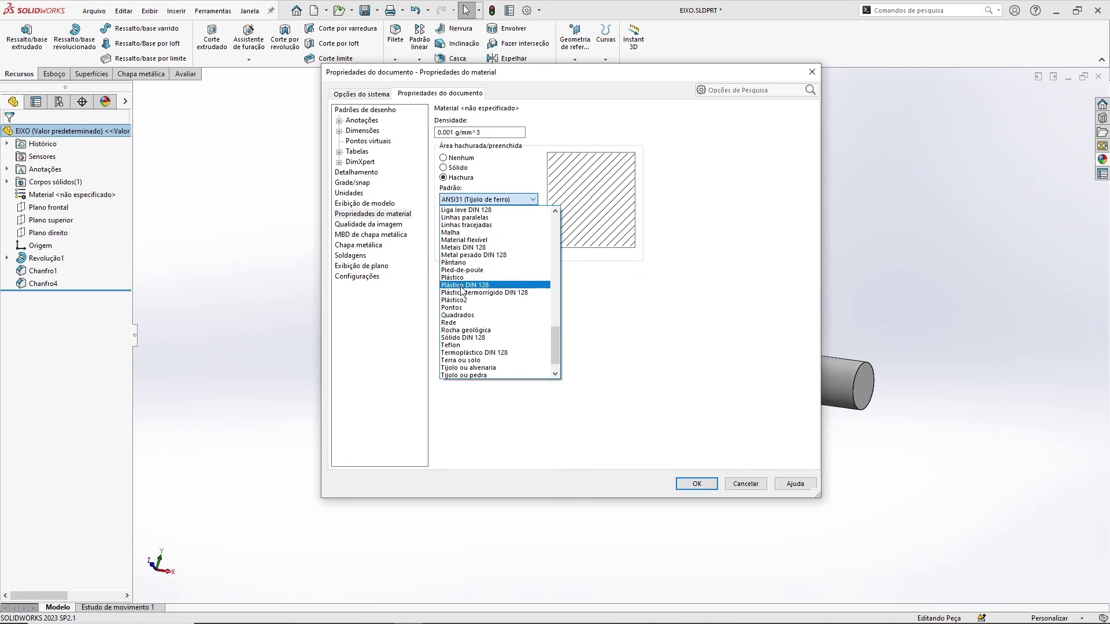
left_click(484, 285)
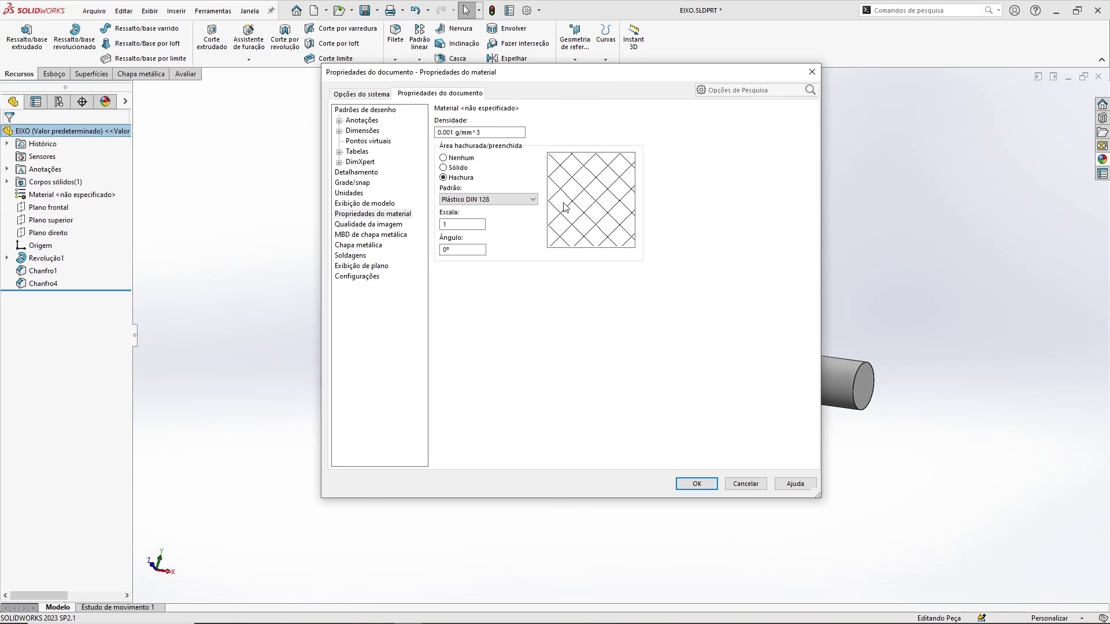
left_click(709, 488)
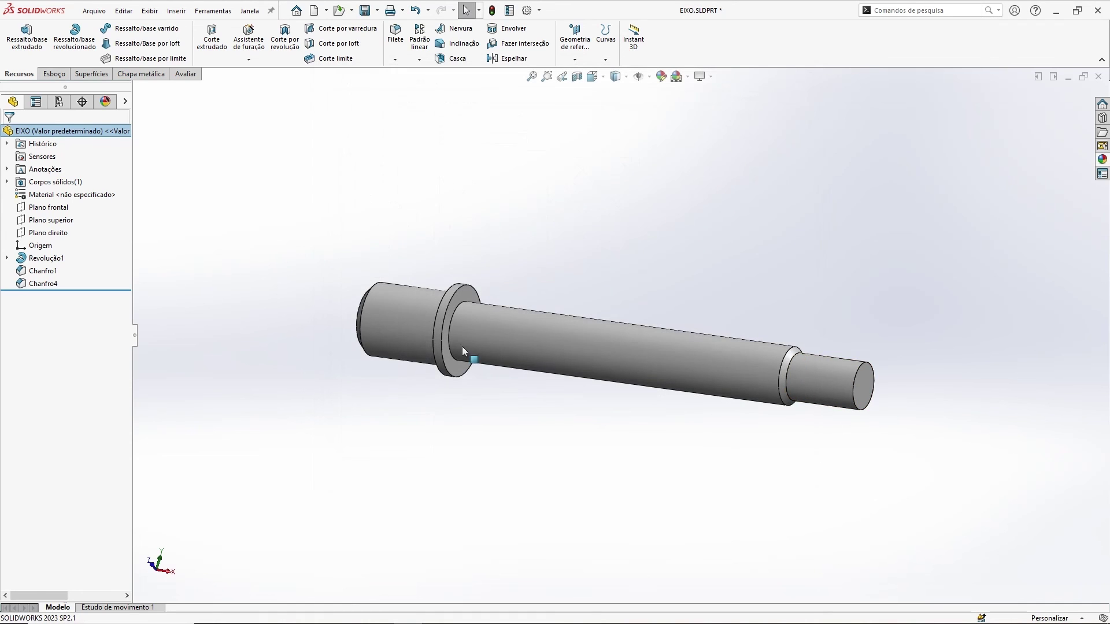
Step: Set the hatch pattern in the part's document material properties to ANSI31 (Tijolo de ferro) and save the part
middle_click_drag(462, 345, 595, 229)
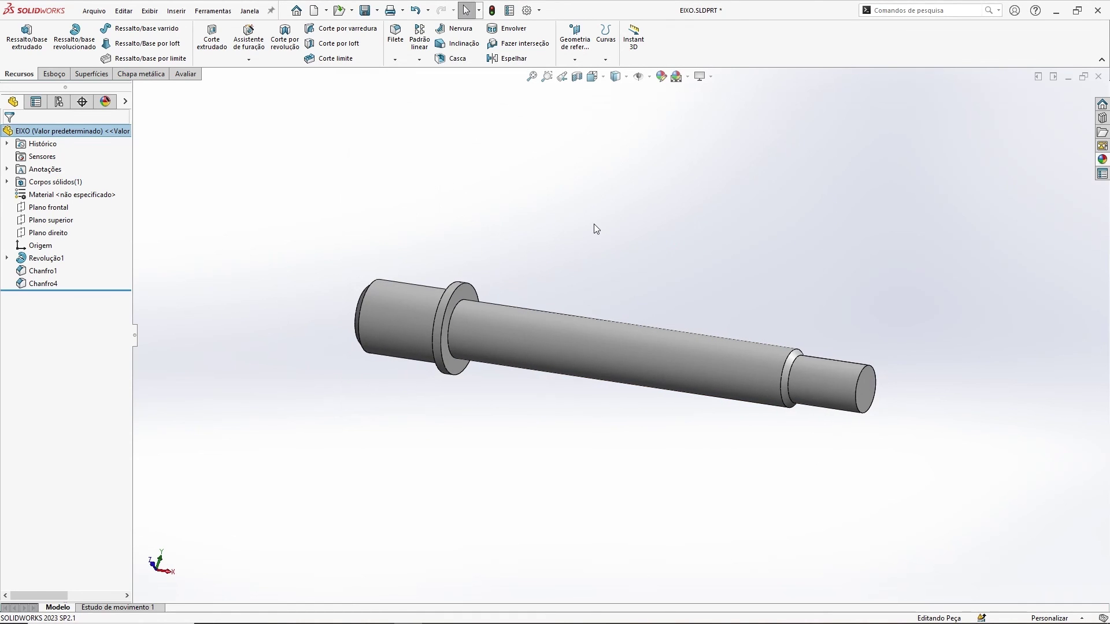
mouse_move(546, 240)
middle_mouse_down()
mouse_move(570, 235)
mouse_move(542, 231)
middle_mouse_up()
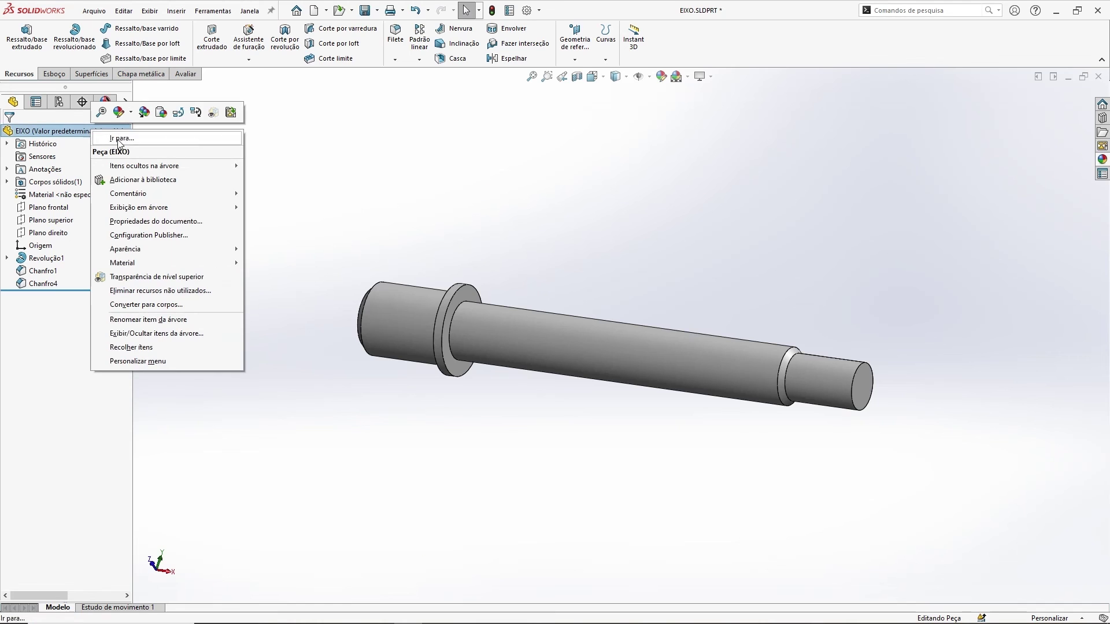
left_click(145, 223)
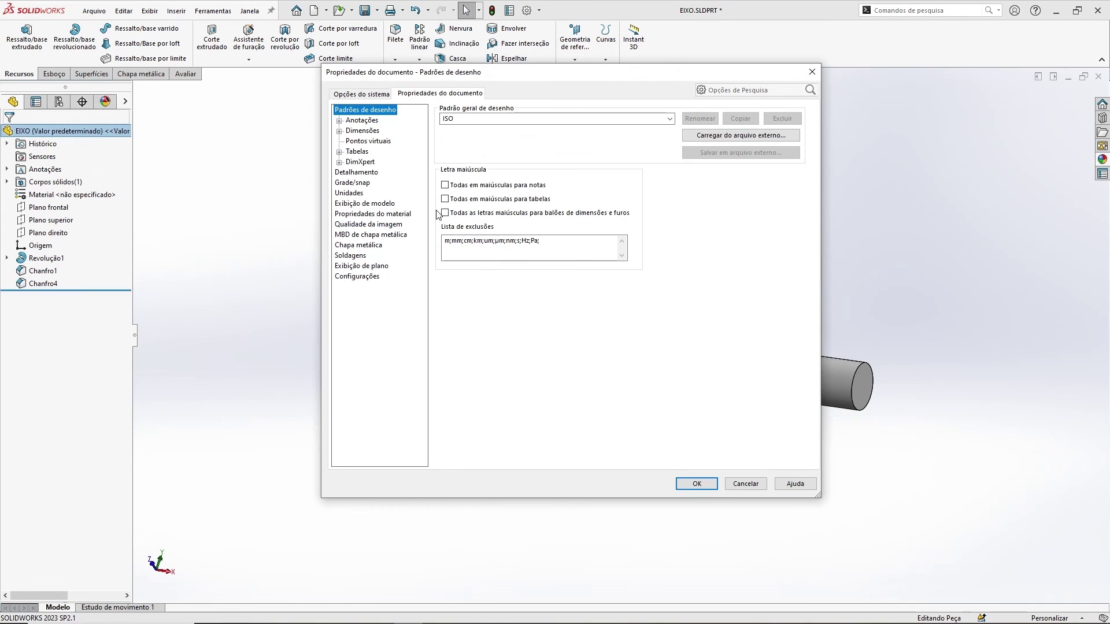
left_click(372, 214)
left_click(488, 199)
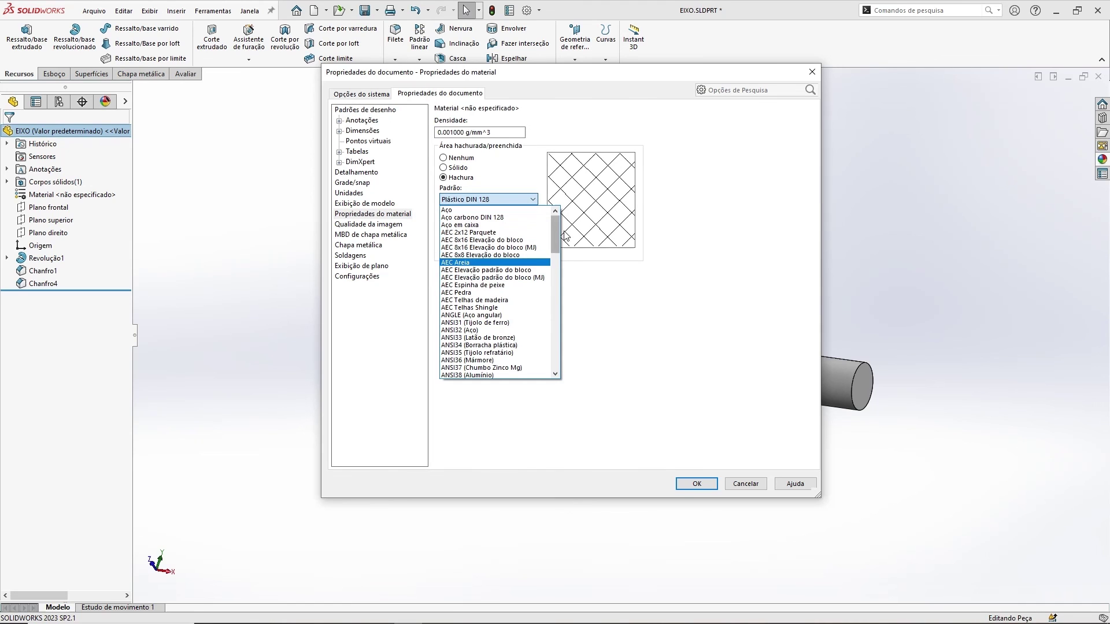
left_click(477, 322)
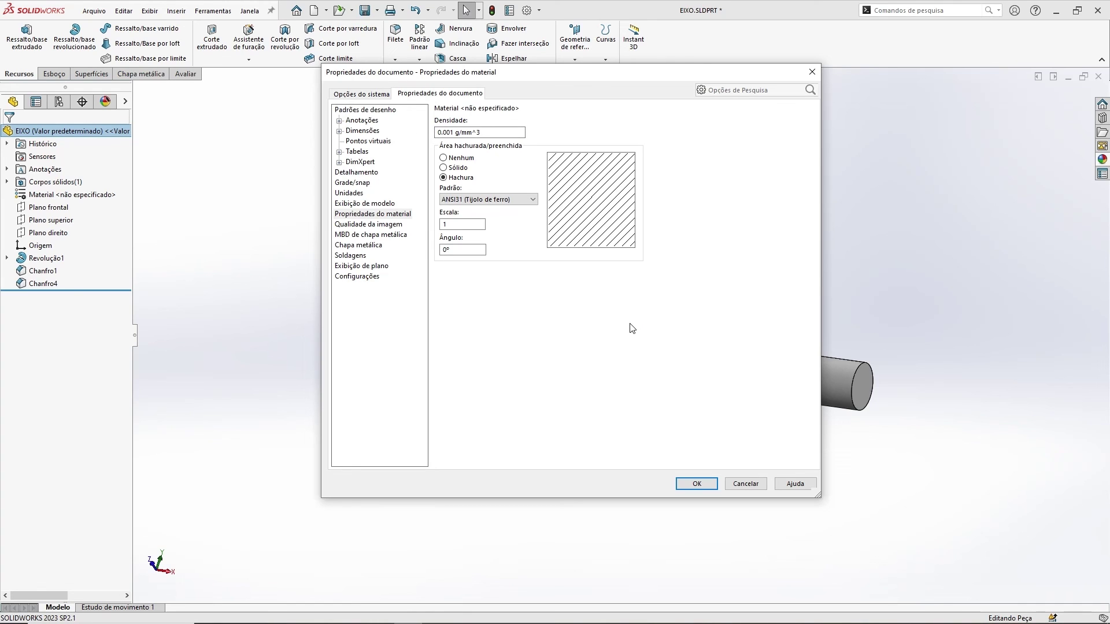
left_click(696, 484)
middle_click_drag(599, 315, 644, 246)
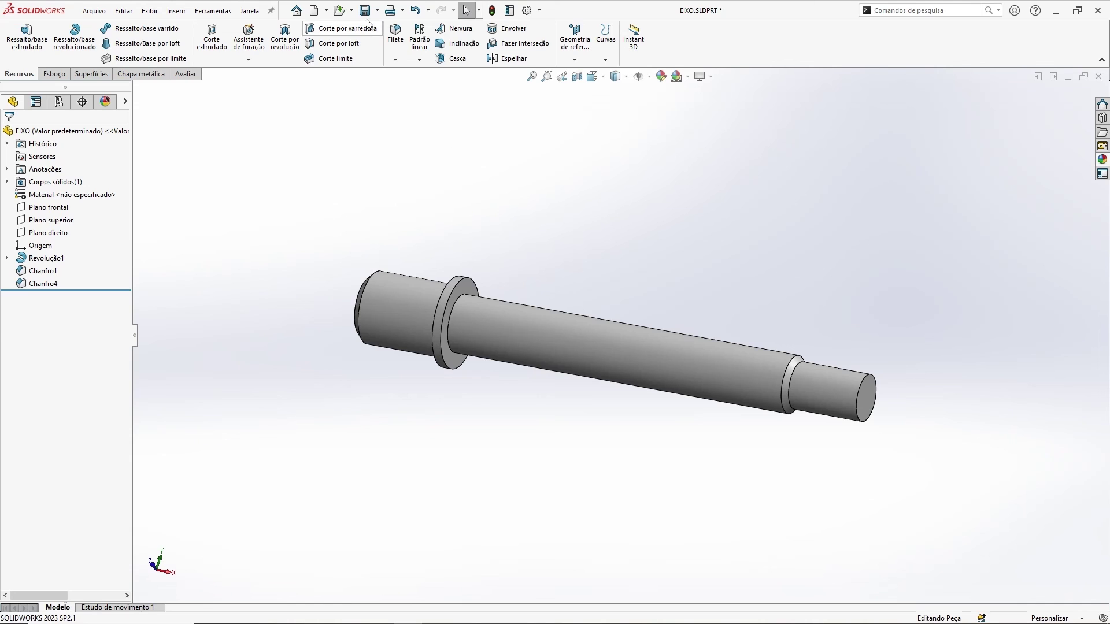
left_click(366, 11)
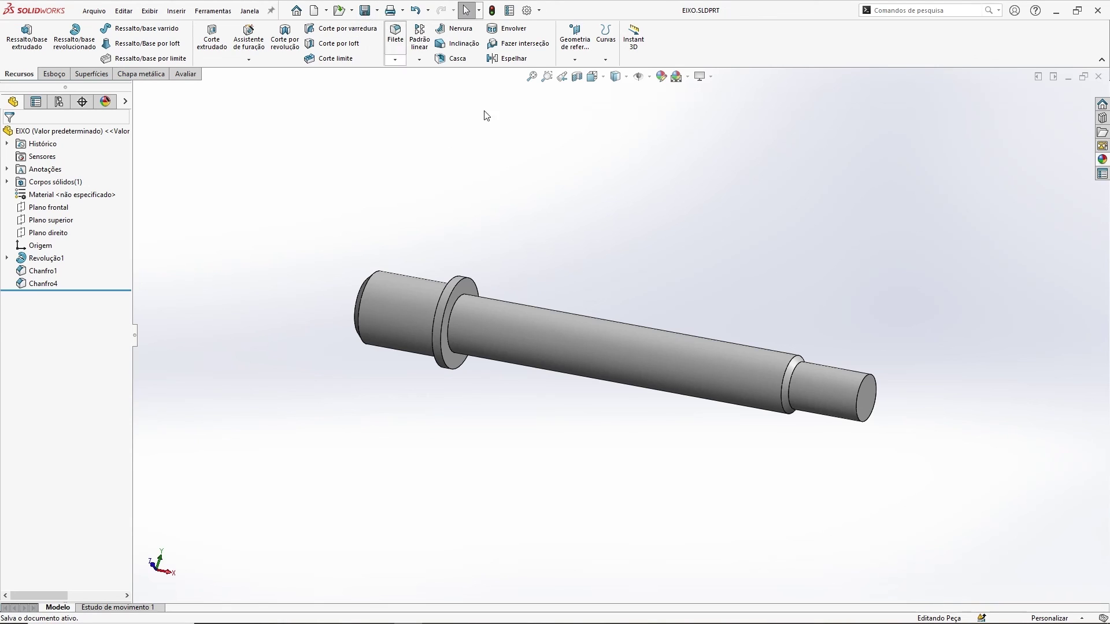